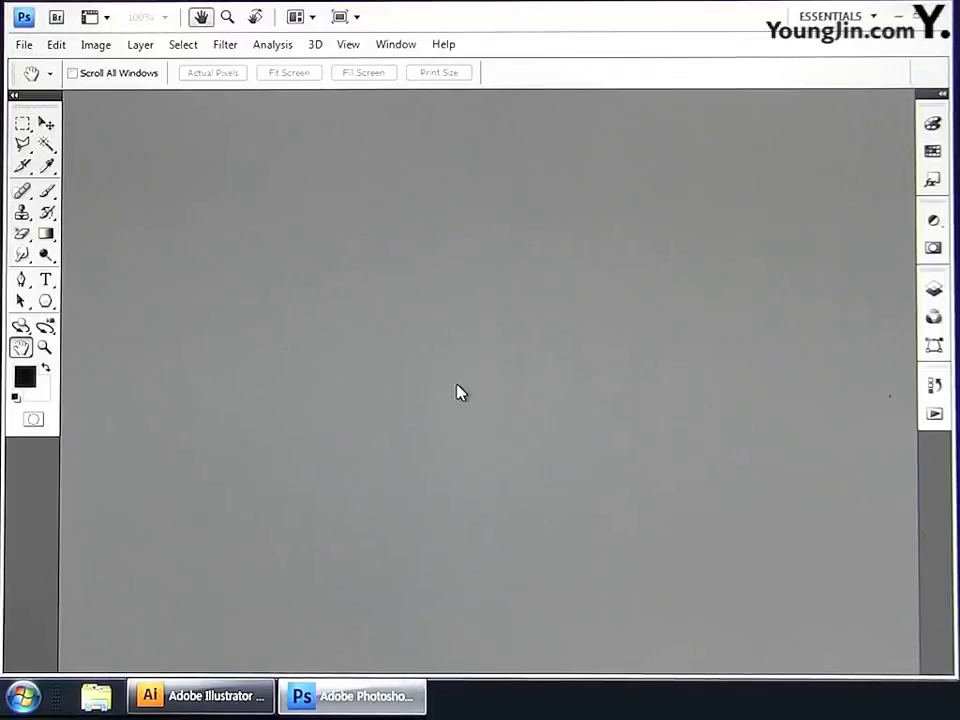
# Step: Set up a new document named 포토샵작업 with a width of 176 mm
pyautogui.click(25, 45)
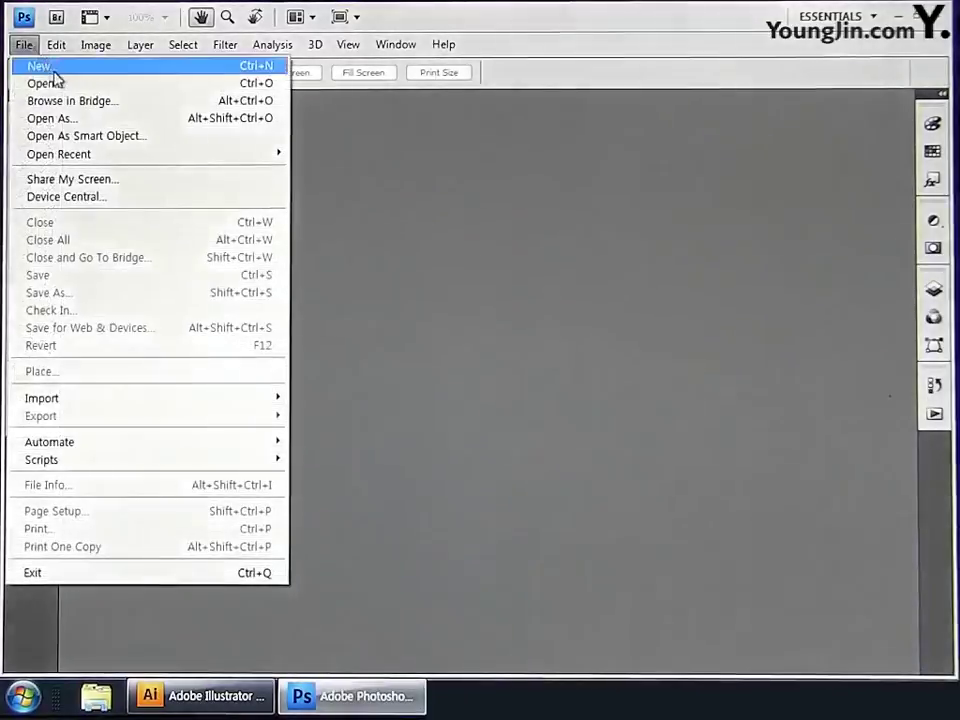
pyautogui.click(54, 66)
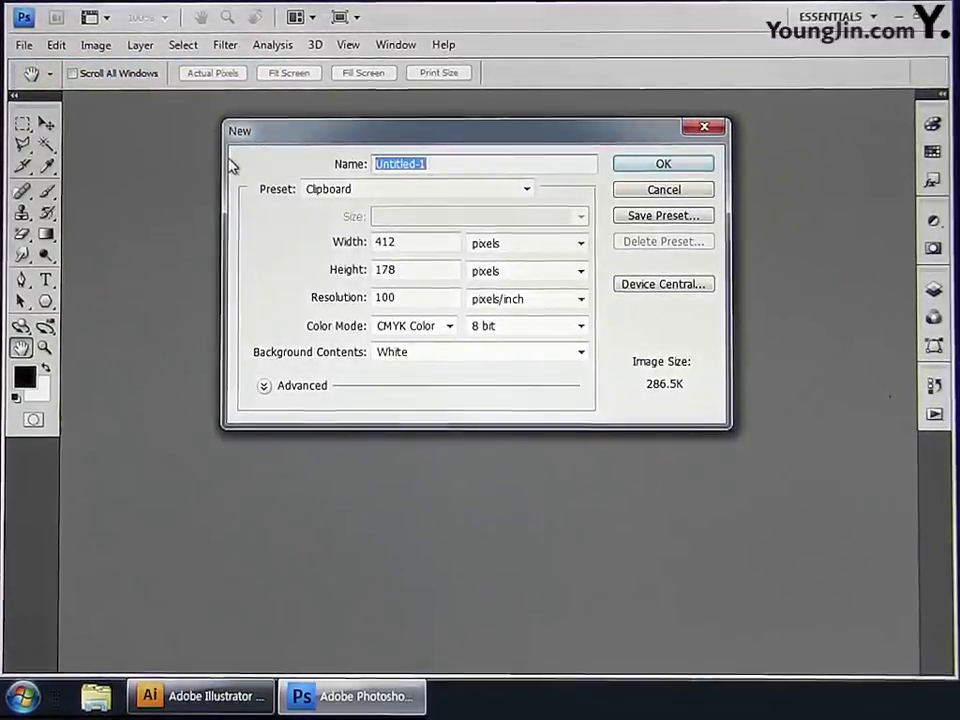
pyautogui.write('포토샵파')
pyautogui.write('업')
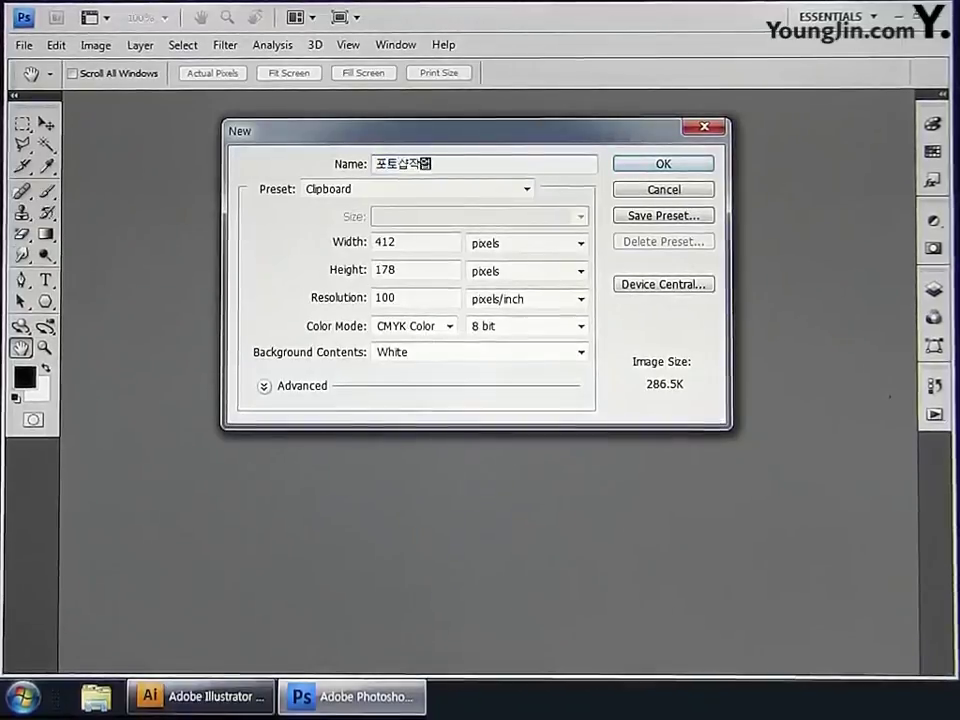
pyautogui.doubleClick(401, 243)
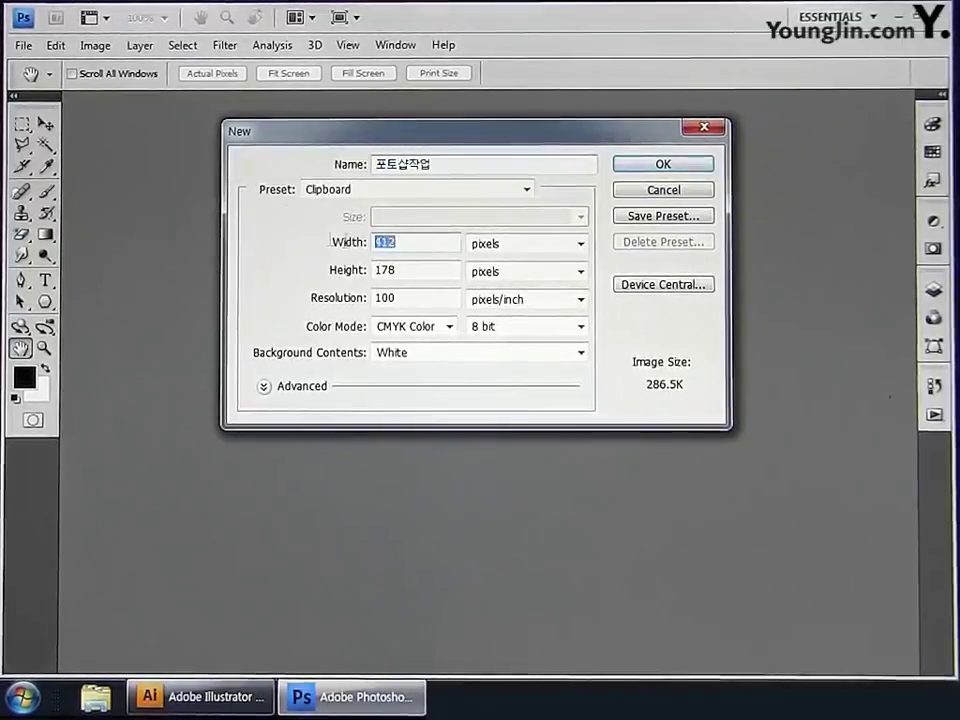
pyautogui.write('176')
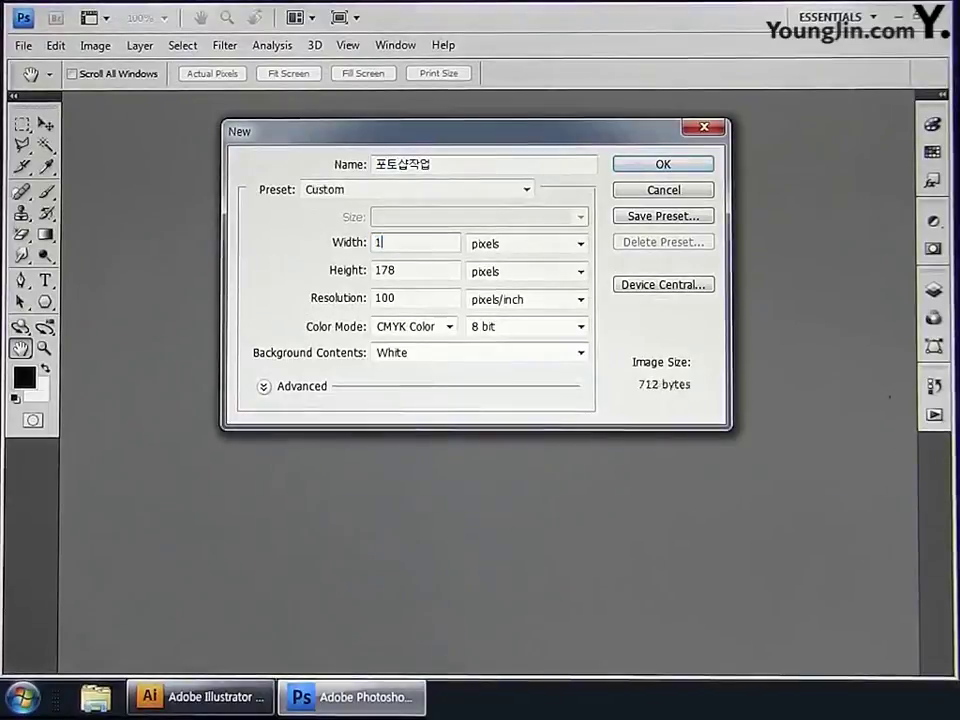
pyautogui.click(513, 252)
pyautogui.click(508, 308)
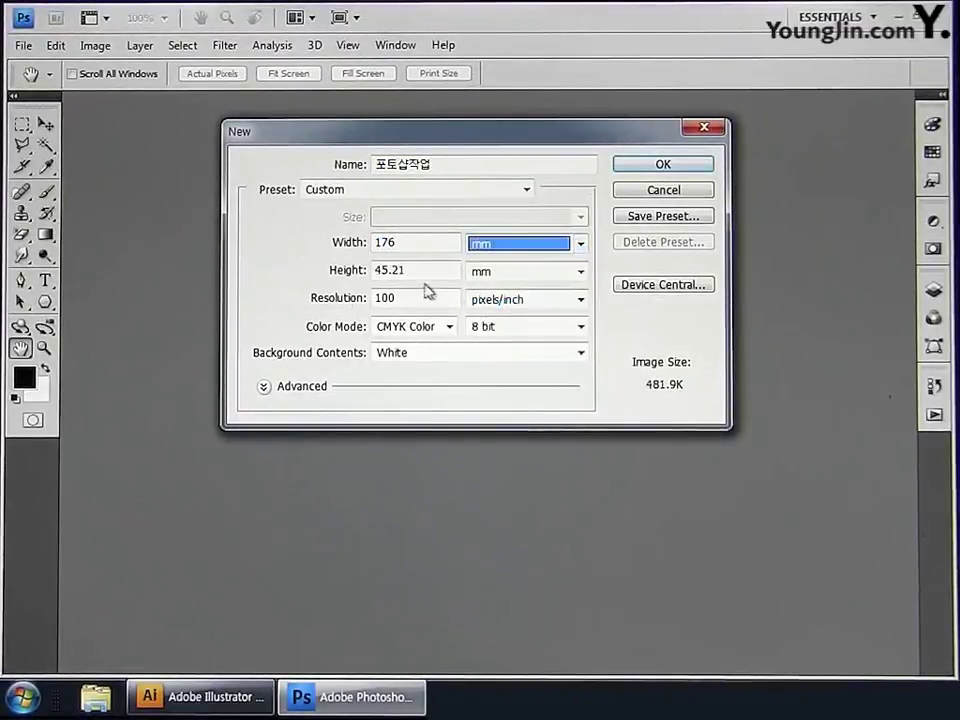
# Step: Set the height to 236 mm, resolution to 100 pixels/inch and colour mode to CMYK Color, and create the document
pyautogui.click(421, 271)
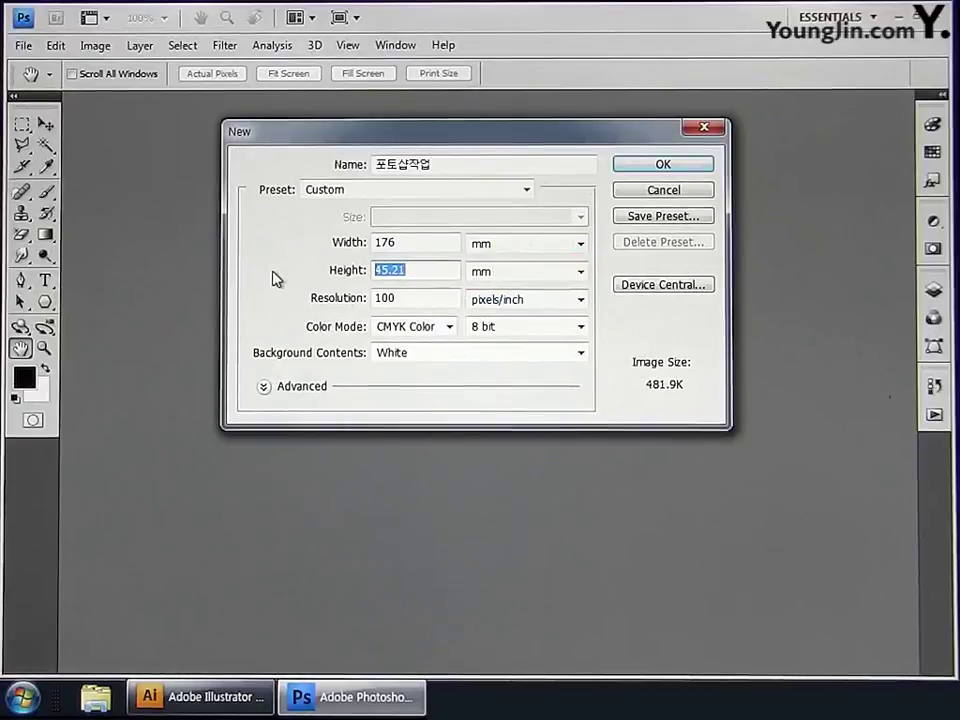
pyautogui.write('236')
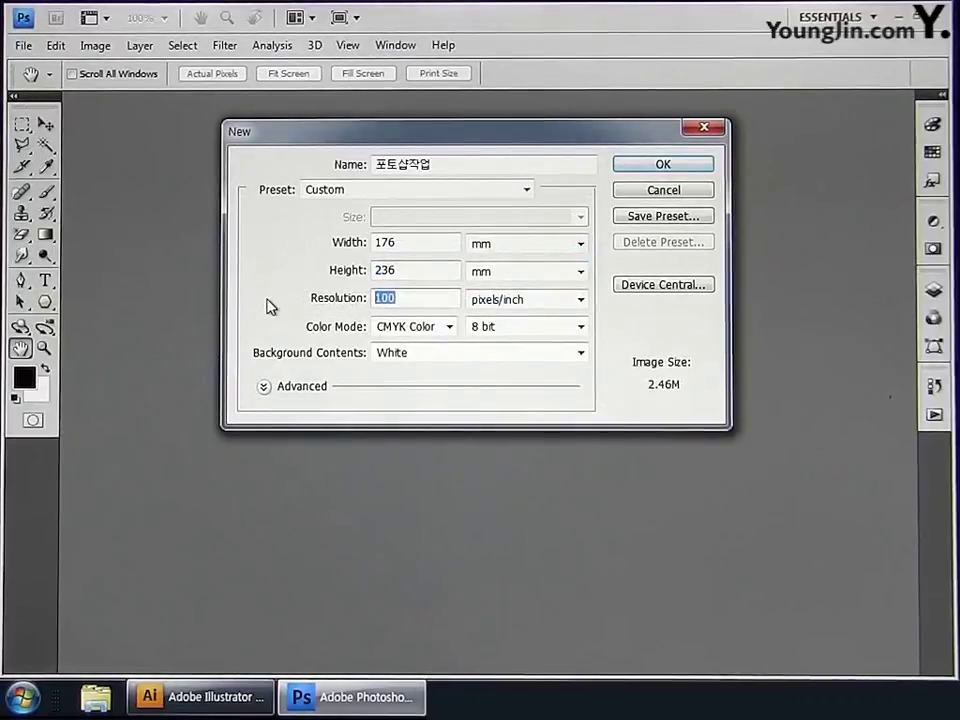
pyautogui.write('100')
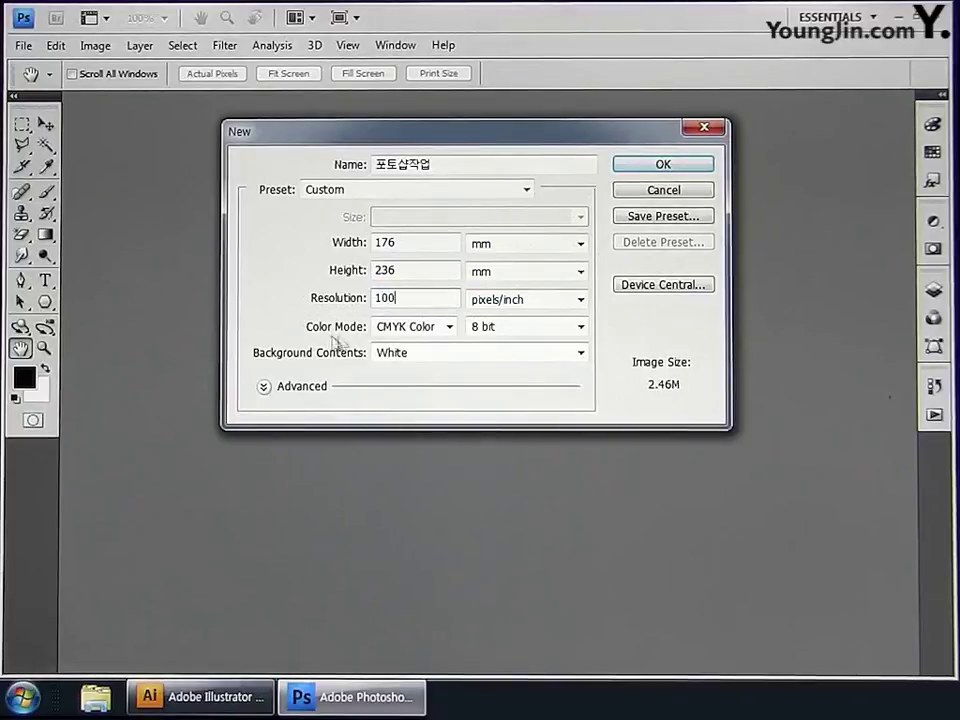
pyautogui.click(449, 326)
pyautogui.click(402, 390)
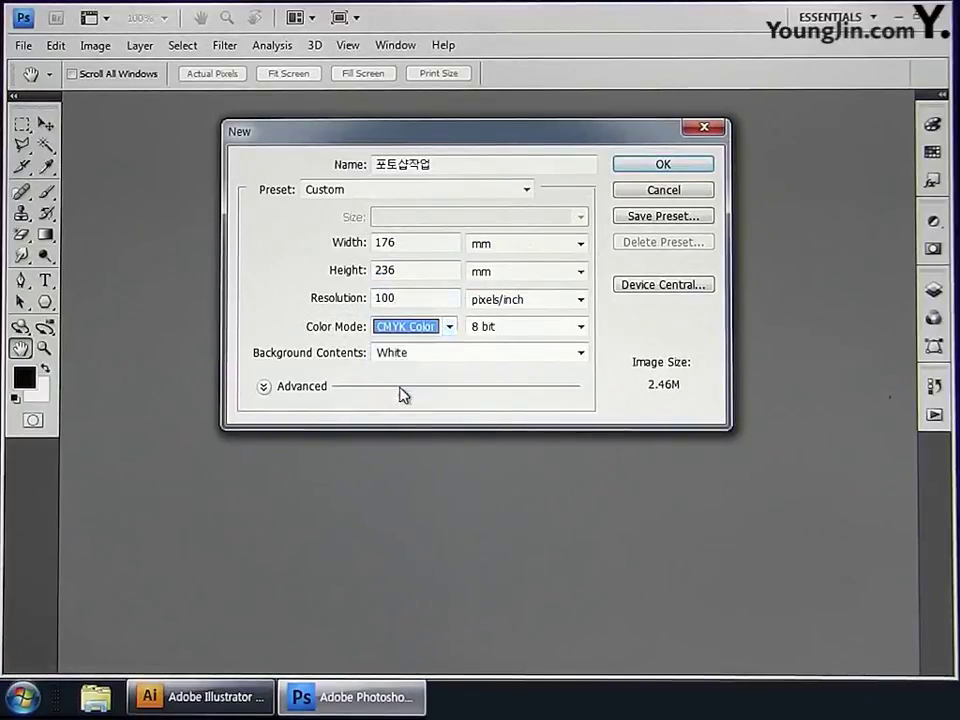
pyautogui.click(660, 166)
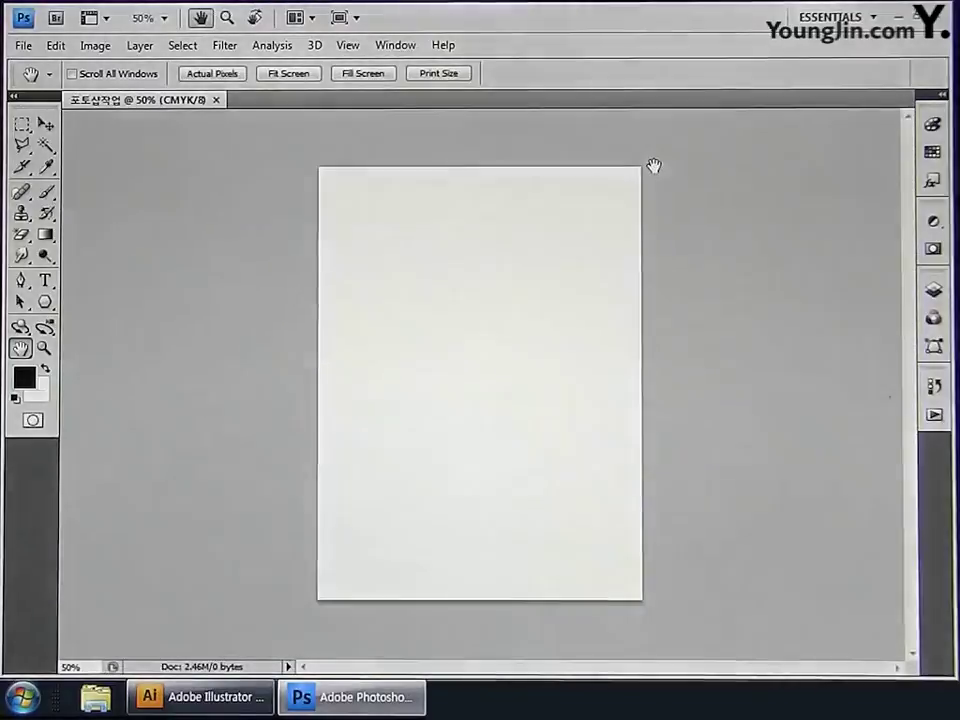
pyautogui.doubleClick(20, 348)
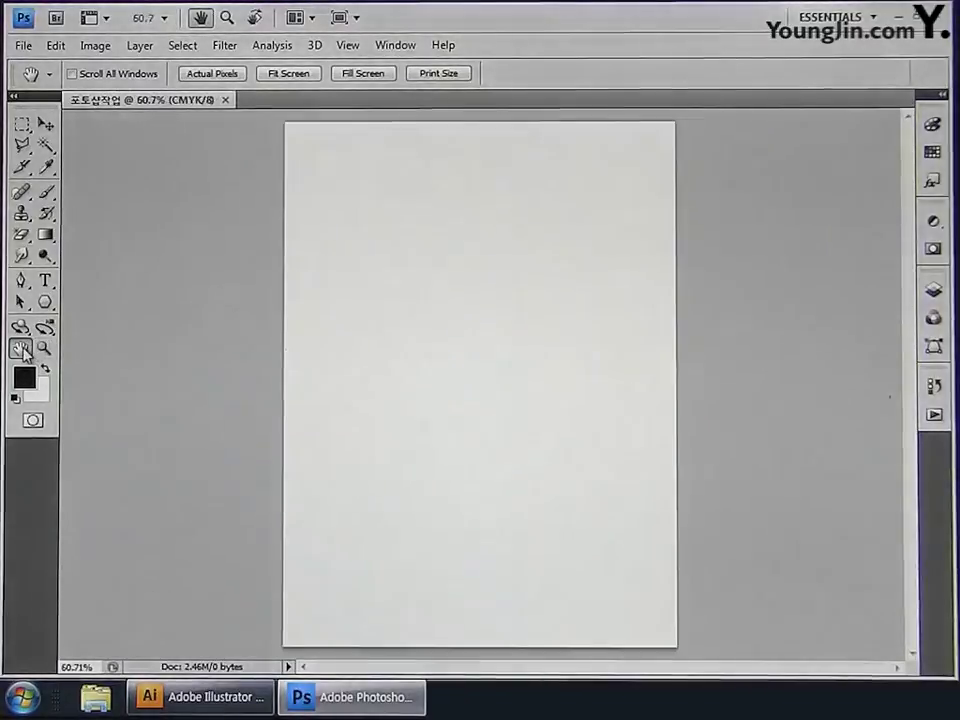
# Step: Switch to Illustrator and copy the entire red grid with its diagonals from the artboard
pyautogui.click(176, 703)
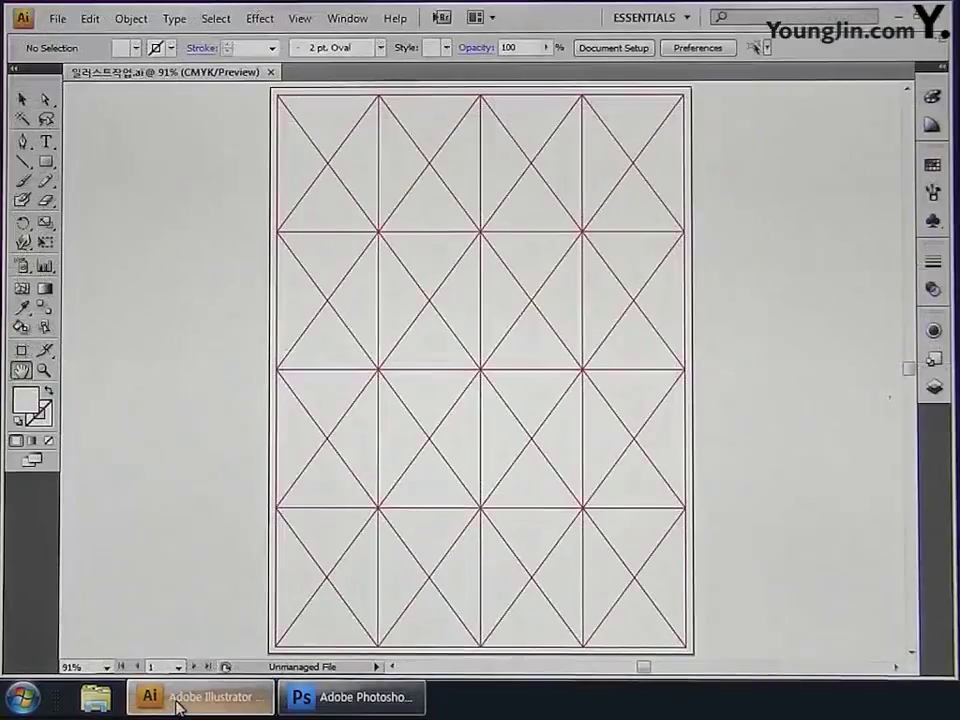
pyautogui.press('v')
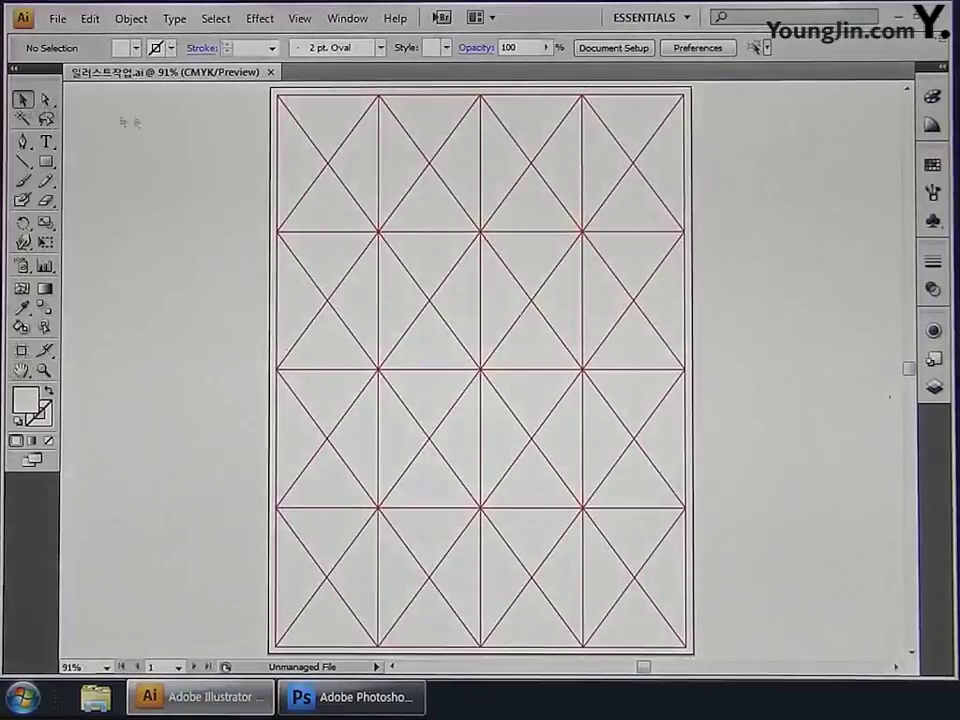
pyautogui.moveTo(208, 101); pyautogui.dragTo(773, 656)
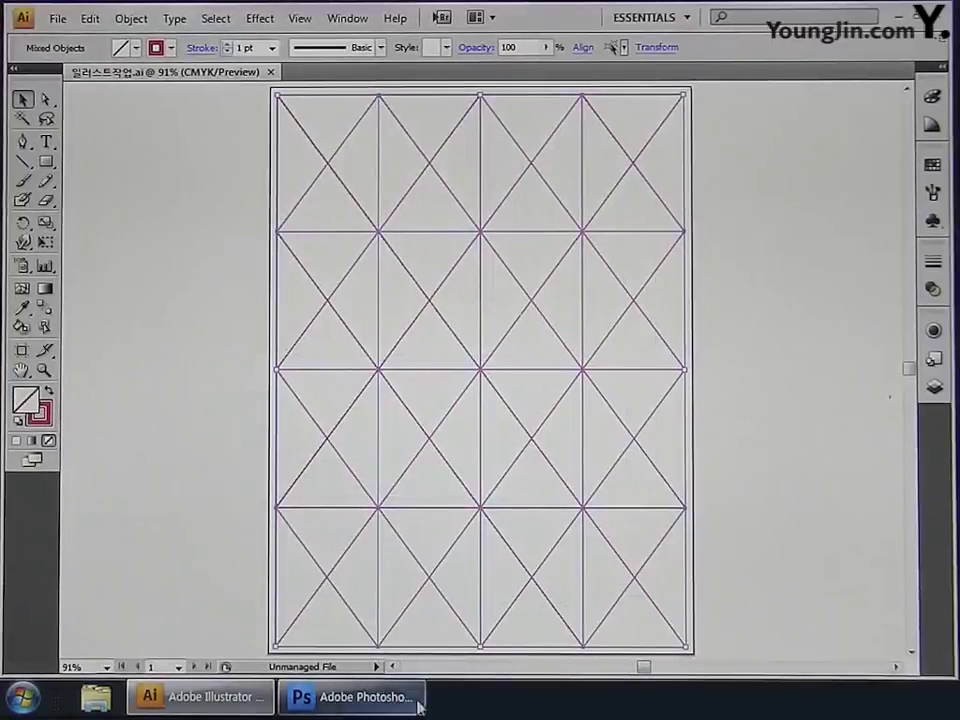
# Step: Switch back to Photoshop and paste the copied grid into the 포토샵작업 document as pixels, committing the placement
pyautogui.click(384, 706)
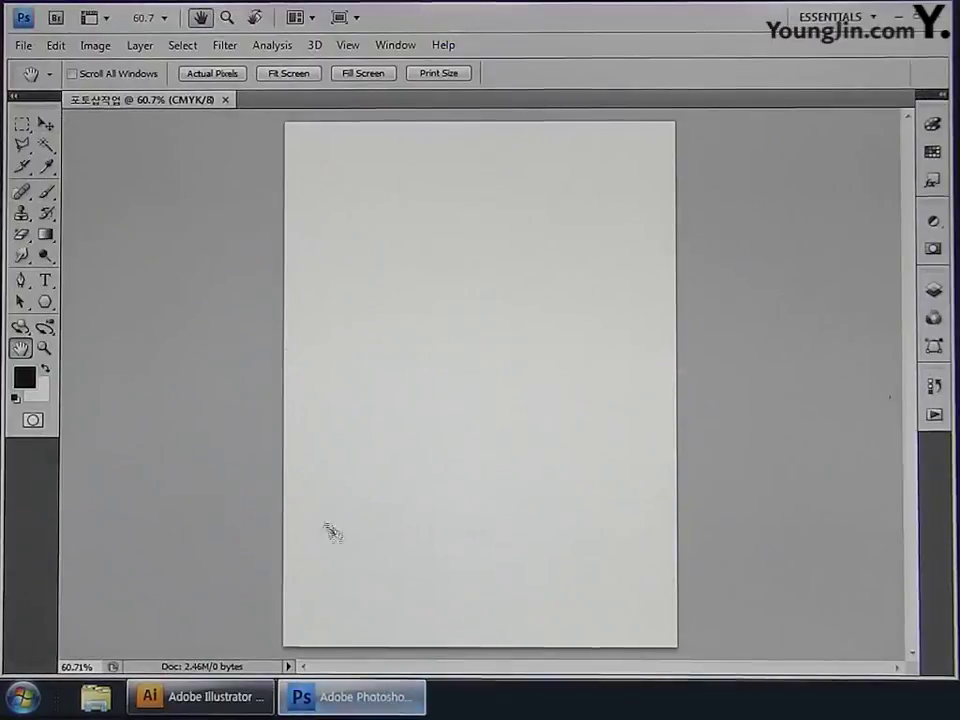
pyautogui.hotkey('ctrl', 'v')
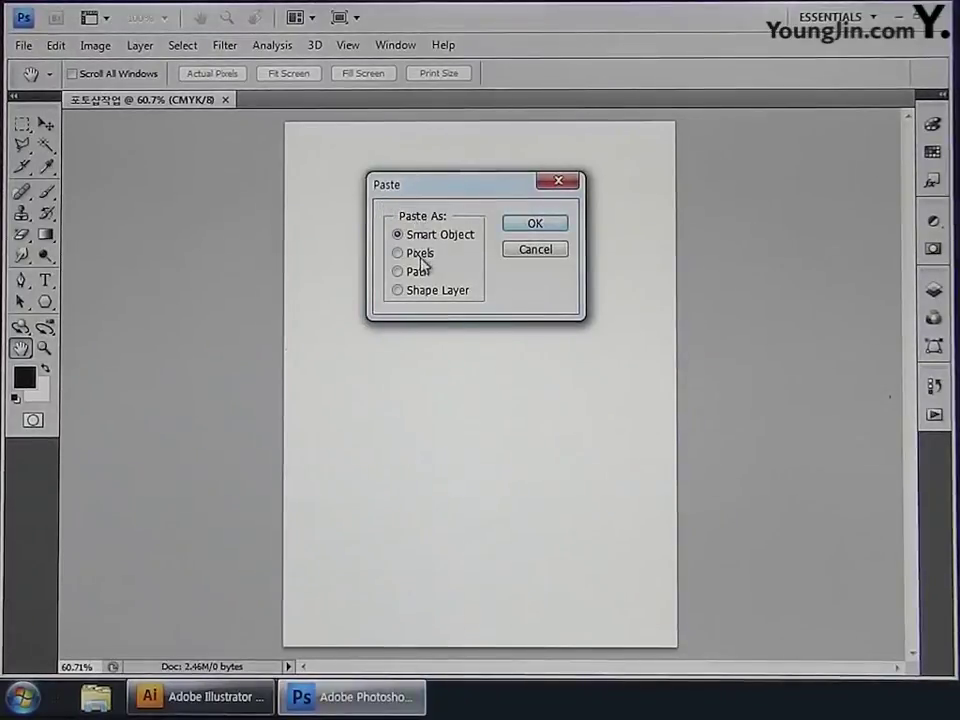
pyautogui.click(506, 225)
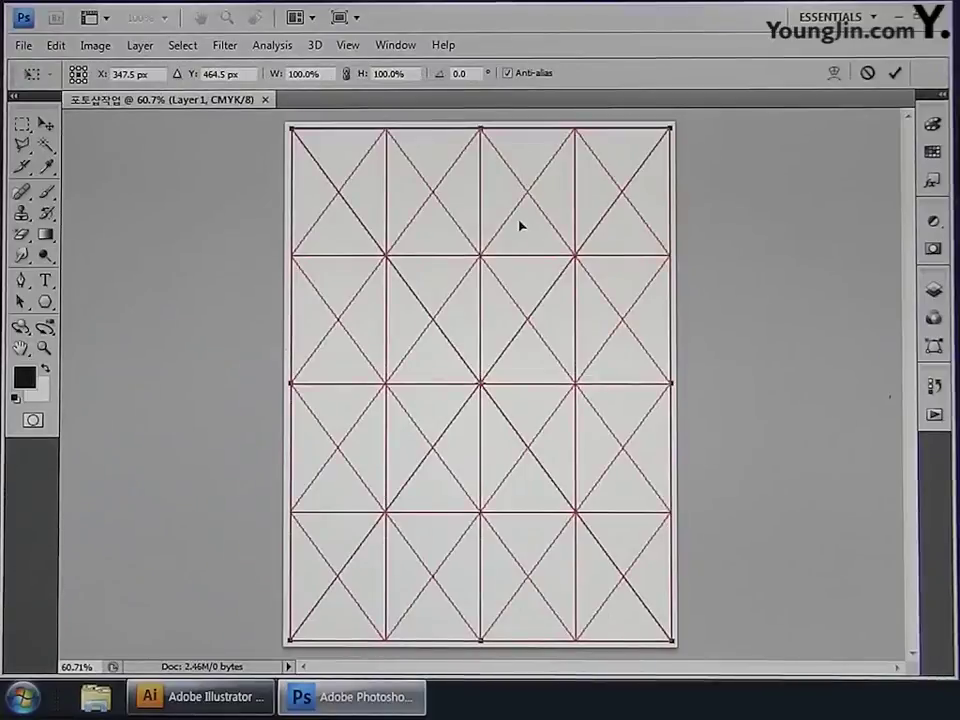
pyautogui.press('Return')
pyautogui.press('h')
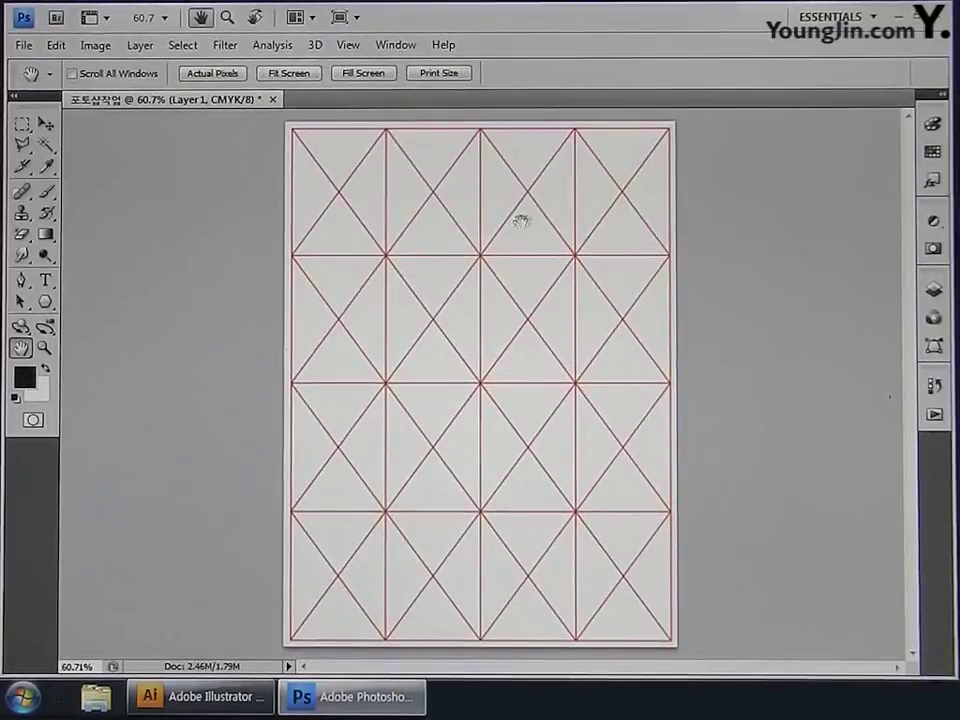
# Step: Rename the pasted grid layer as 그리드 and lock it completely
pyautogui.click(936, 295)
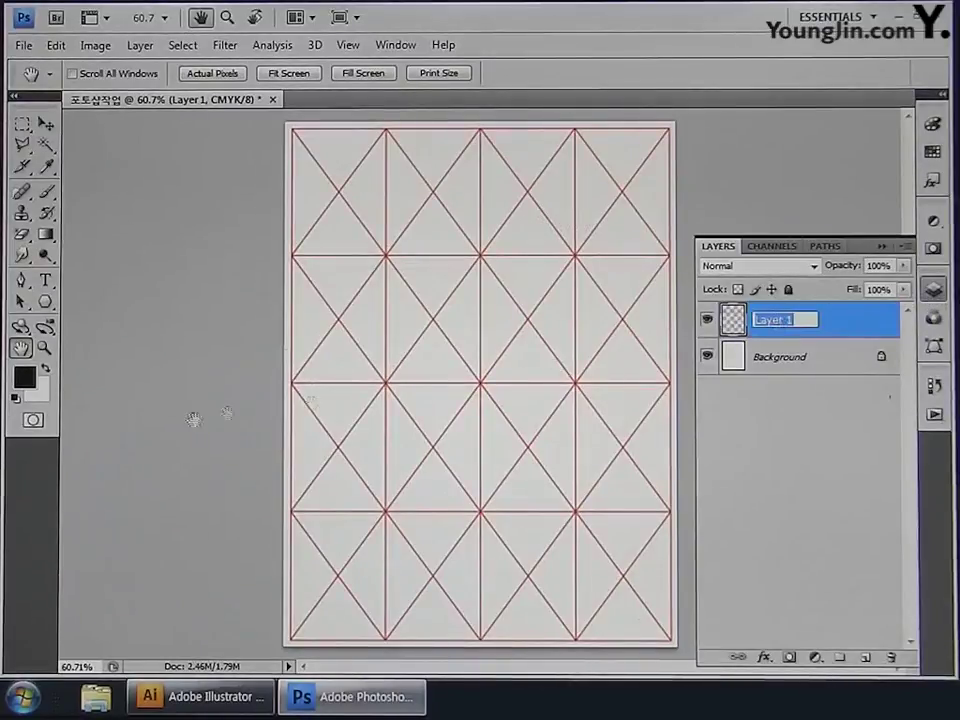
pyautogui.write('ㅌ')
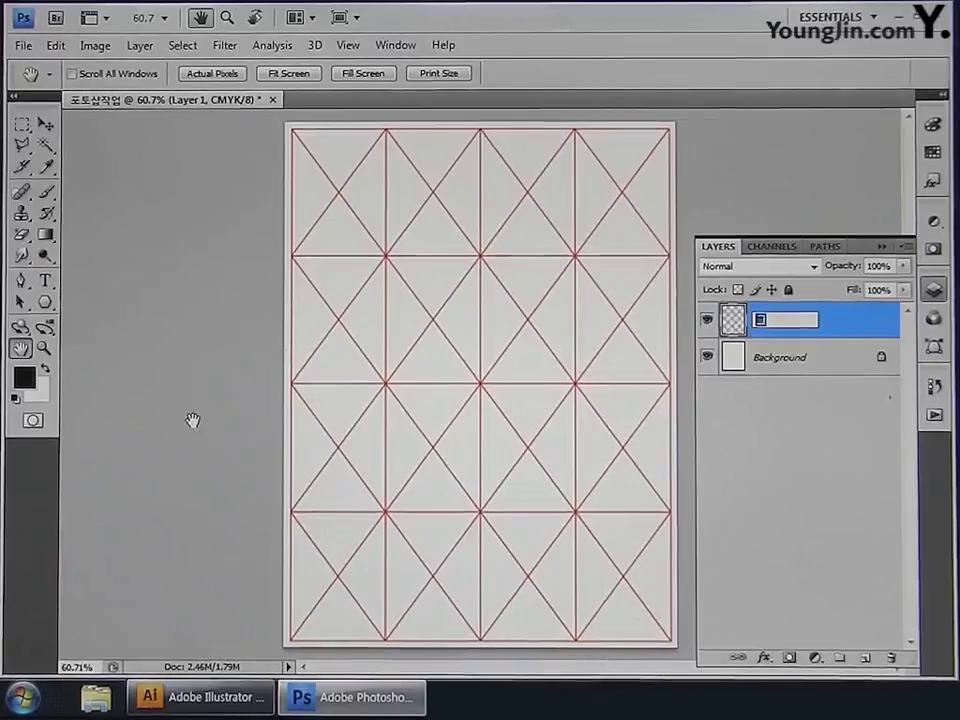
pyautogui.write('리드')
pyautogui.press('Return')
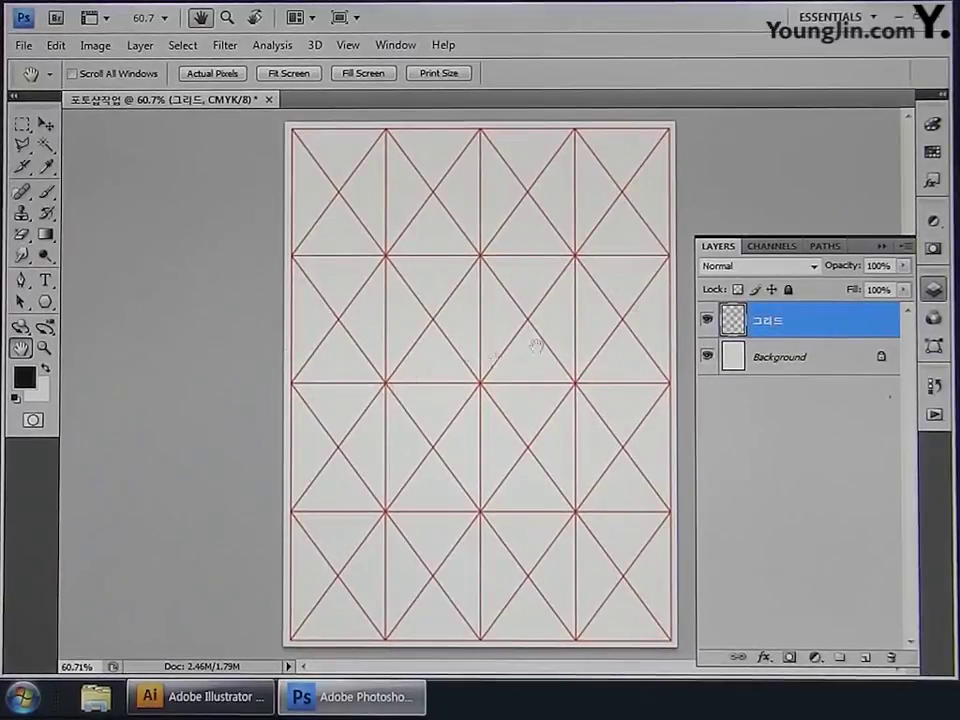
pyautogui.click(789, 290)
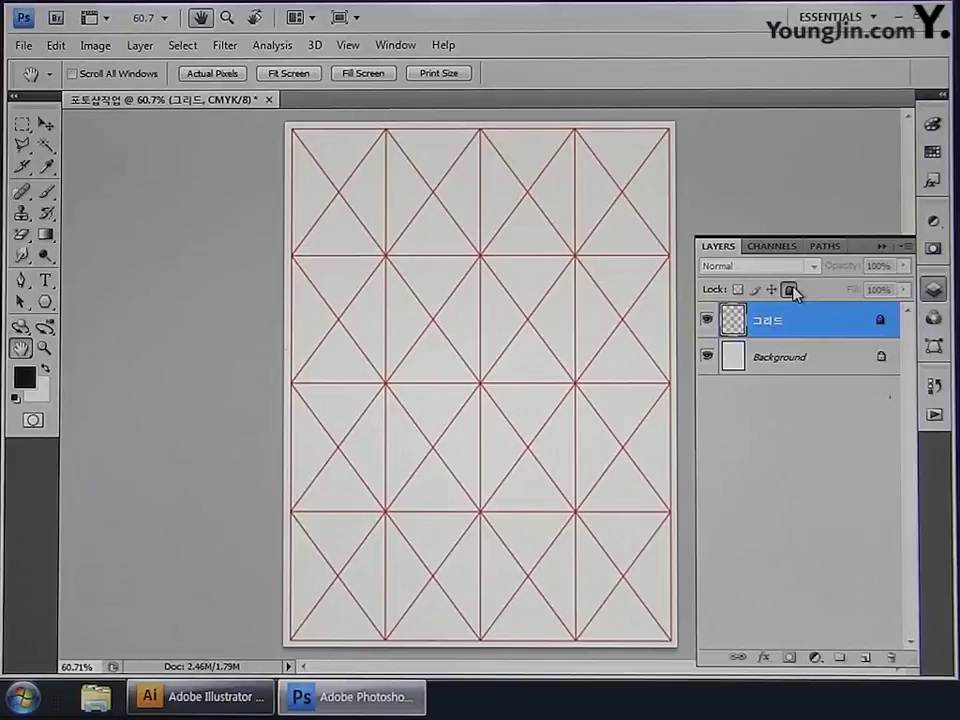
# Step: Save the document as 포토샵작업 in Photoshop PSD format in the 작업 folder on drive D, with maximum compatibility
pyautogui.click(23, 45)
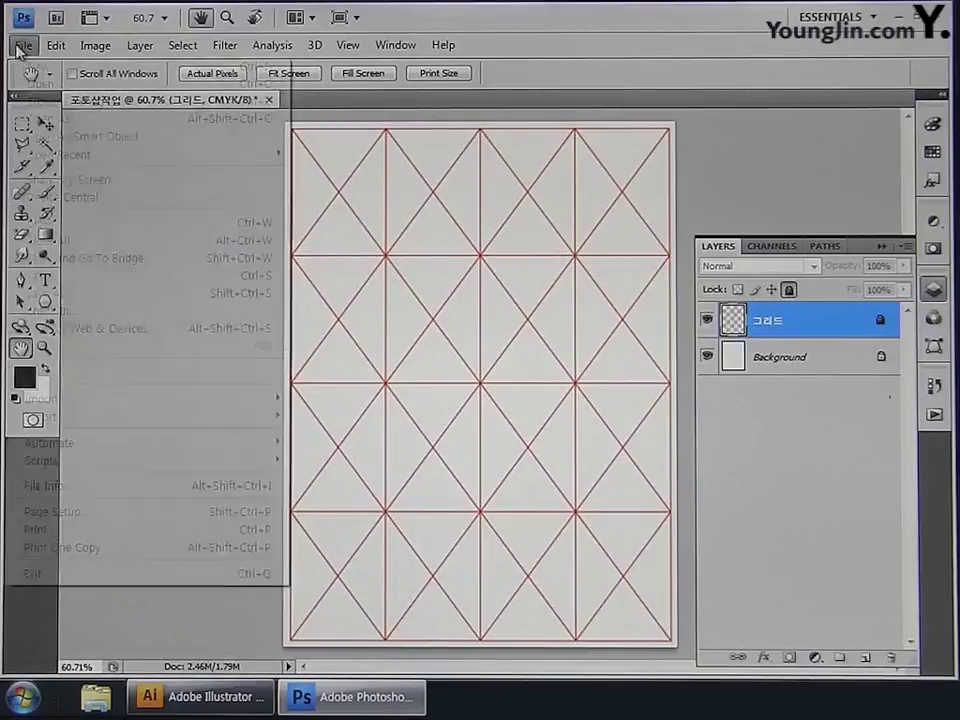
pyautogui.click(72, 276)
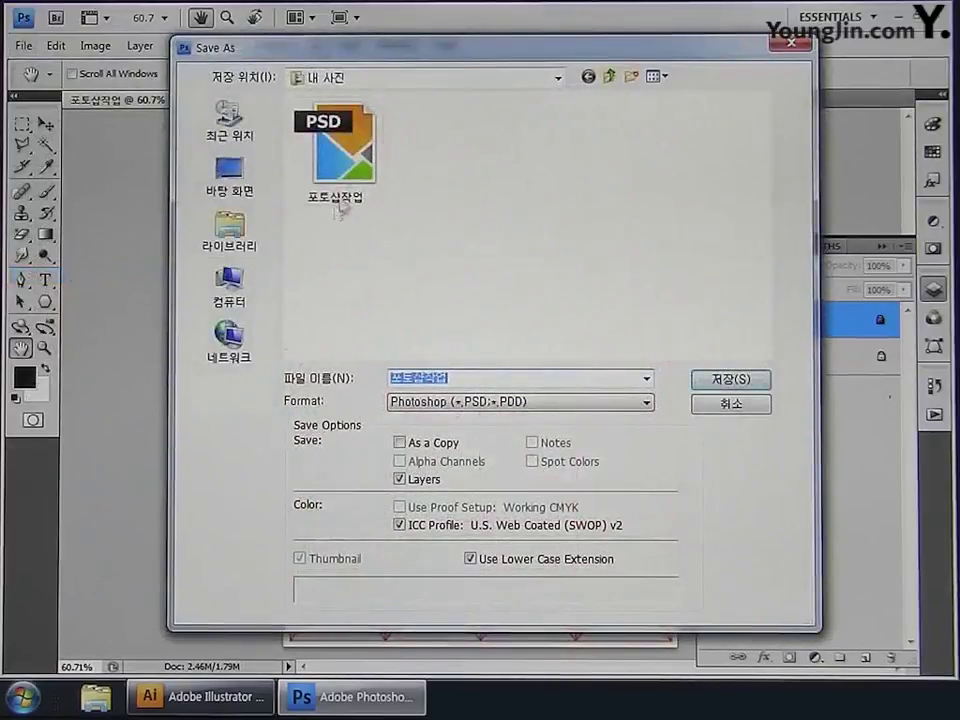
pyautogui.click(385, 80)
pyautogui.click(388, 217)
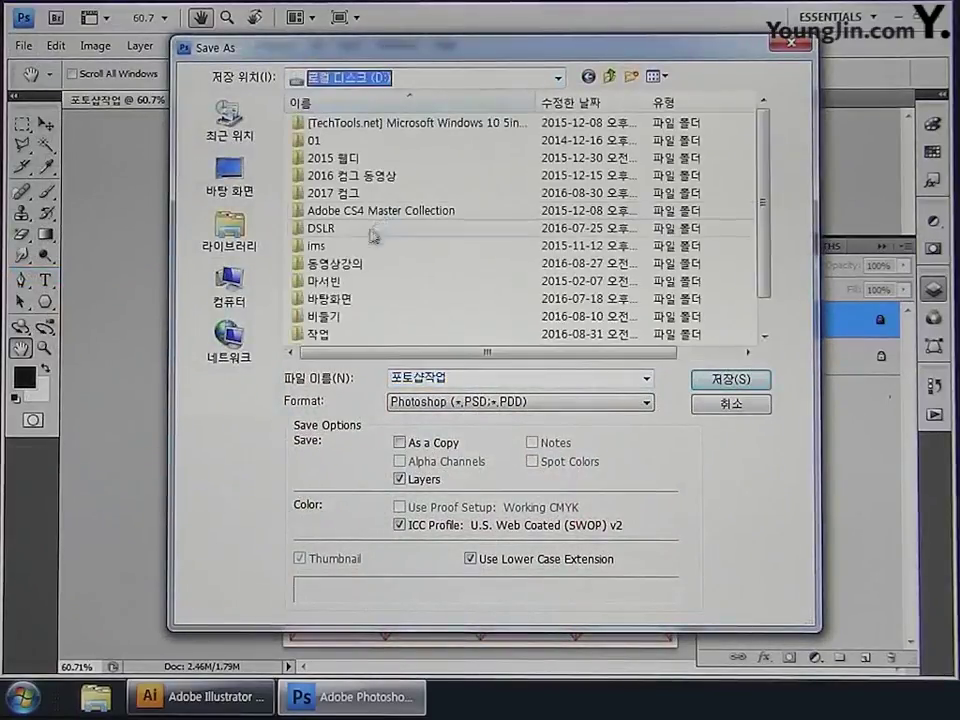
pyautogui.doubleClick(331, 334)
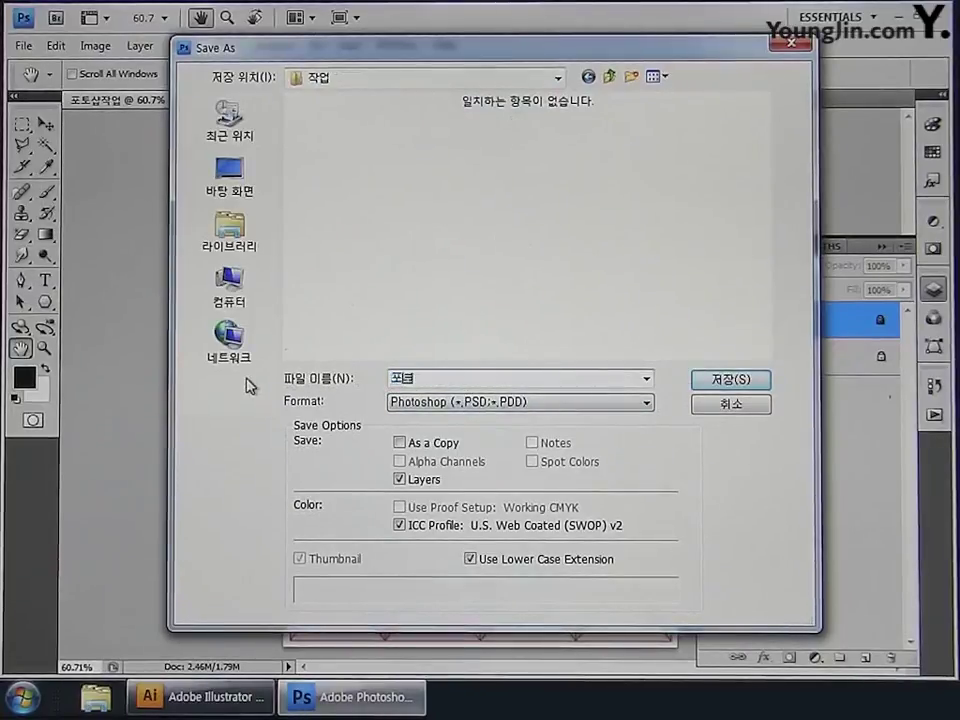
pyautogui.write('토샵작업')
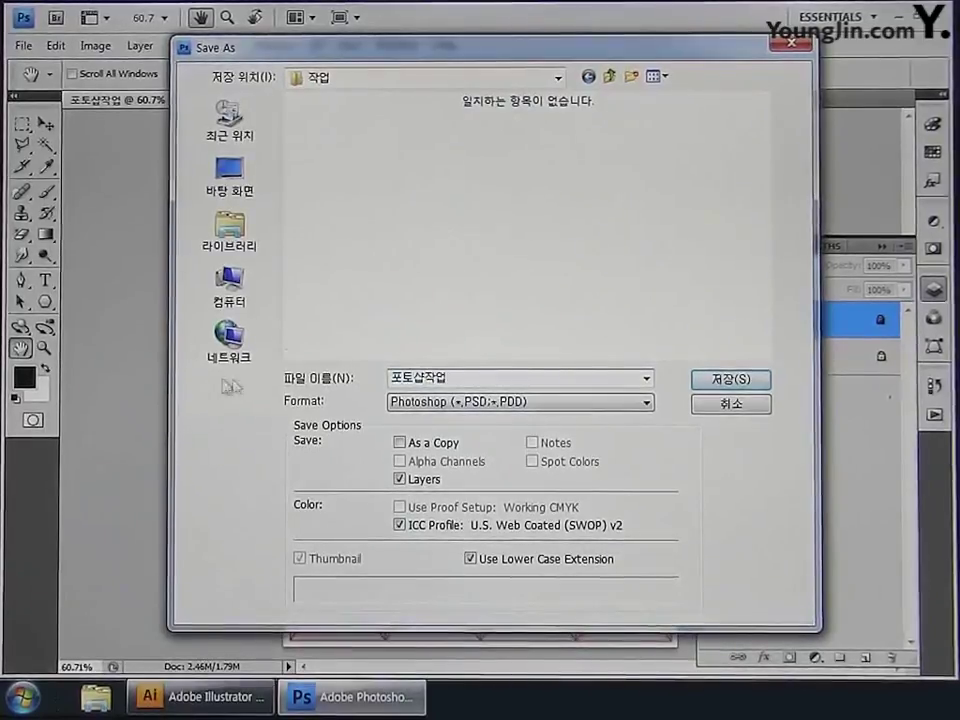
pyautogui.click(729, 382)
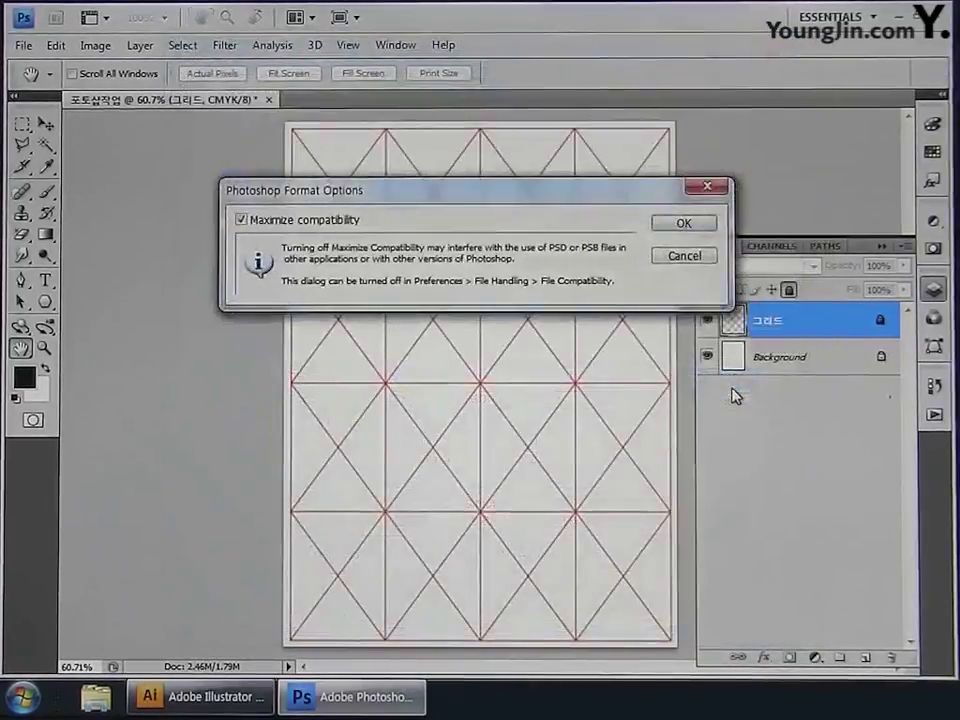
pyautogui.click(697, 228)
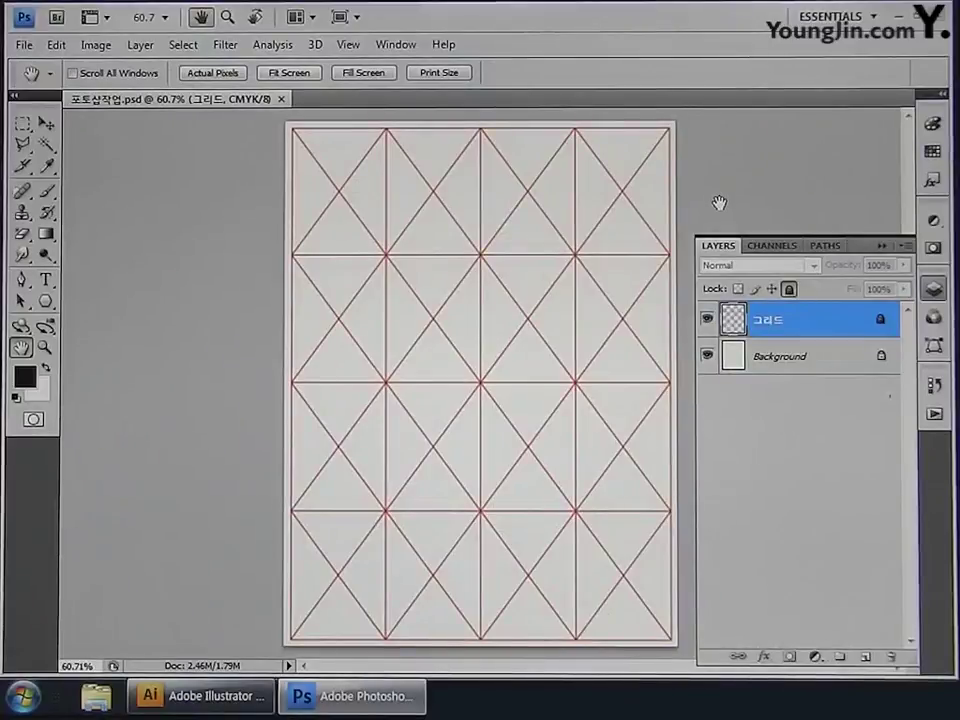
# Step: Add a new layer named 위쪽 배경 and place it beneath the 그리드 layer
pyautogui.press('v')
pyautogui.click(866, 657)
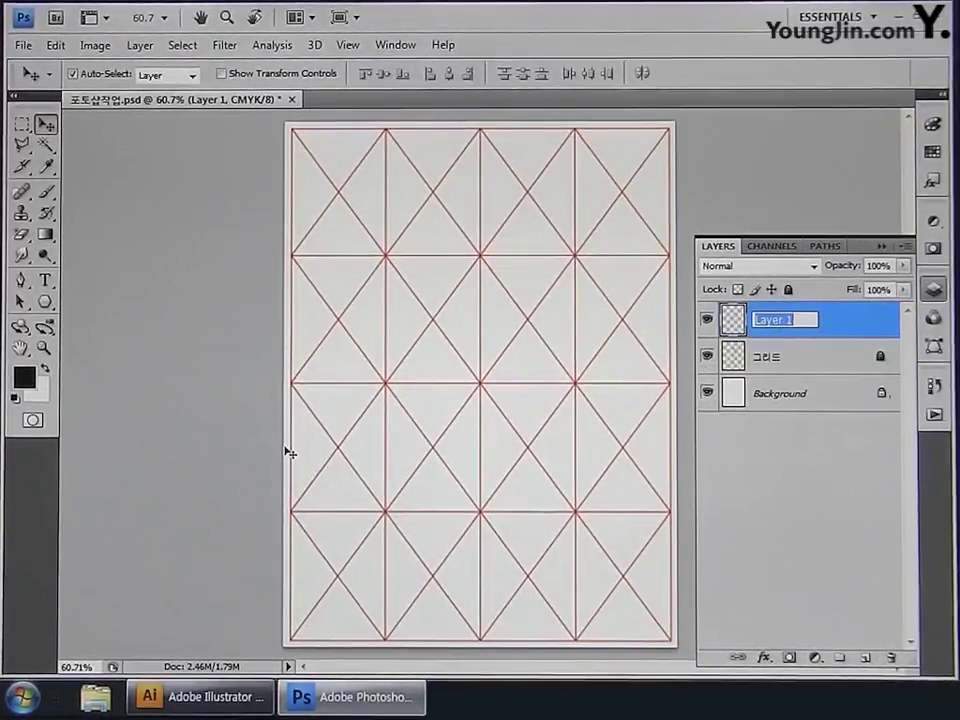
pyautogui.write('위쪽 배경')
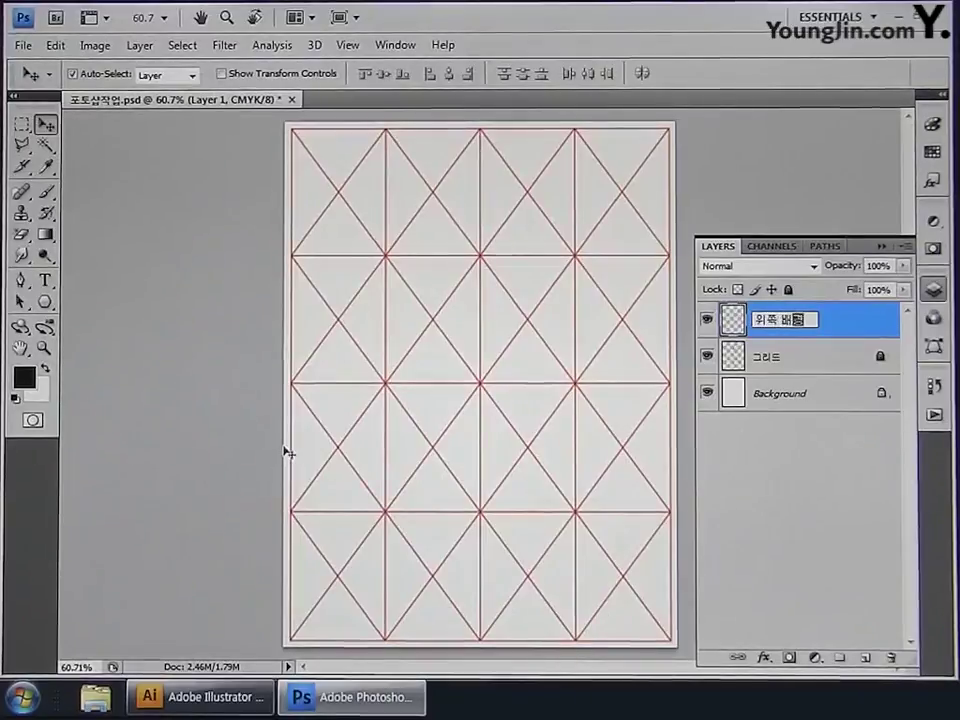
pyautogui.press('Return')
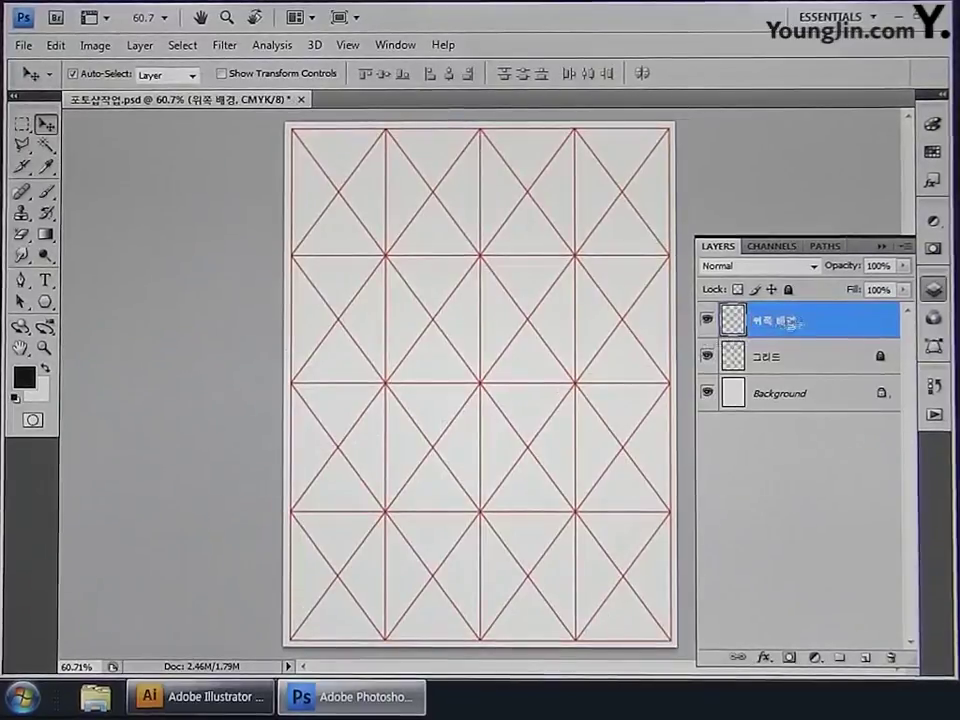
pyautogui.moveTo(806, 320); pyautogui.dragTo(818, 368)
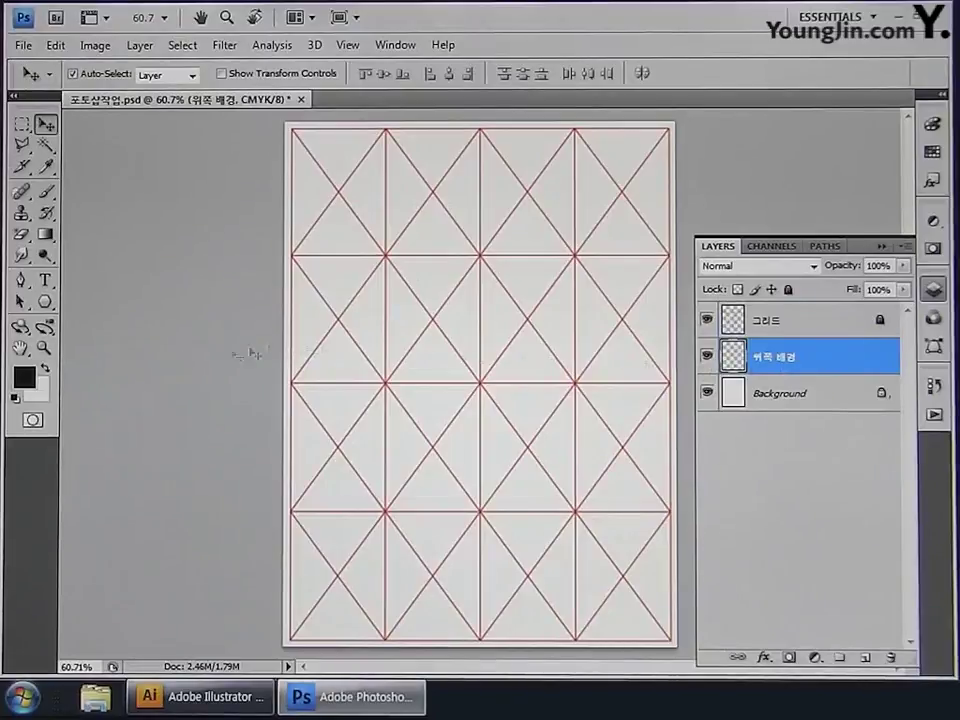
# Step: Set the foreground color to C 60, M 30, Y 0, K 0 and confirm white as the background color
pyautogui.click(27, 380)
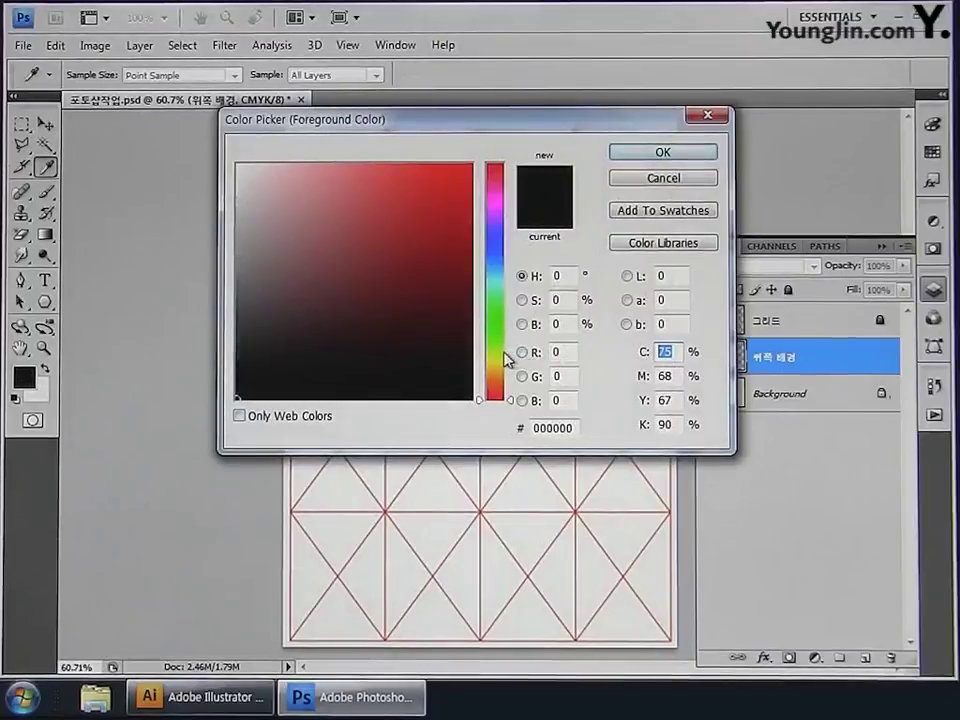
pyautogui.write('60')
pyautogui.write('30')
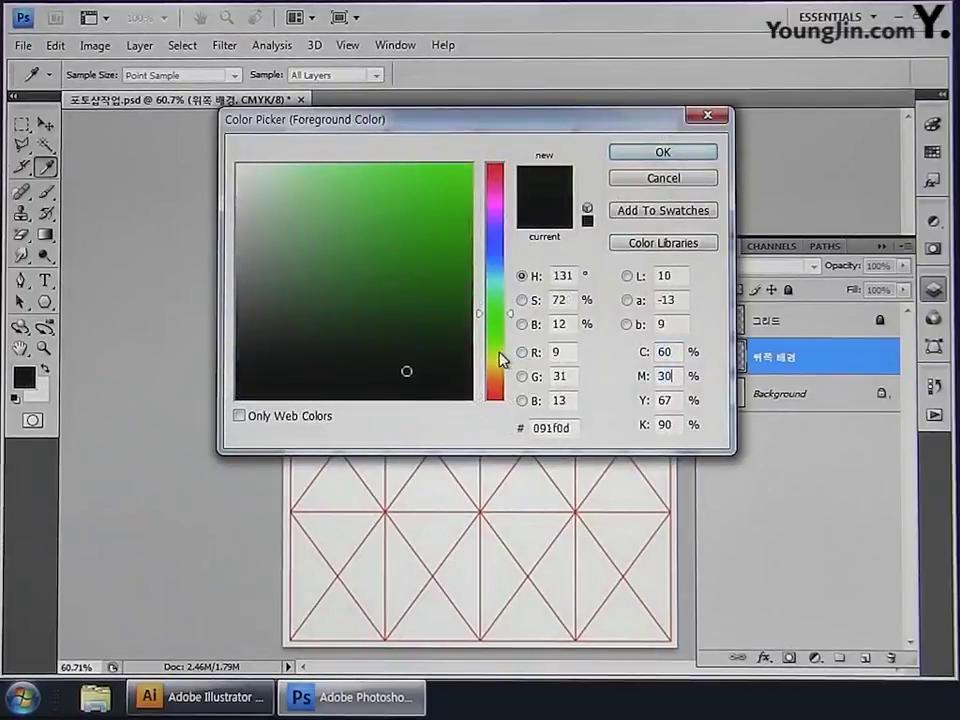
pyautogui.press('Tab')
pyautogui.write('0')
pyautogui.press('Tab')
pyautogui.write('0')
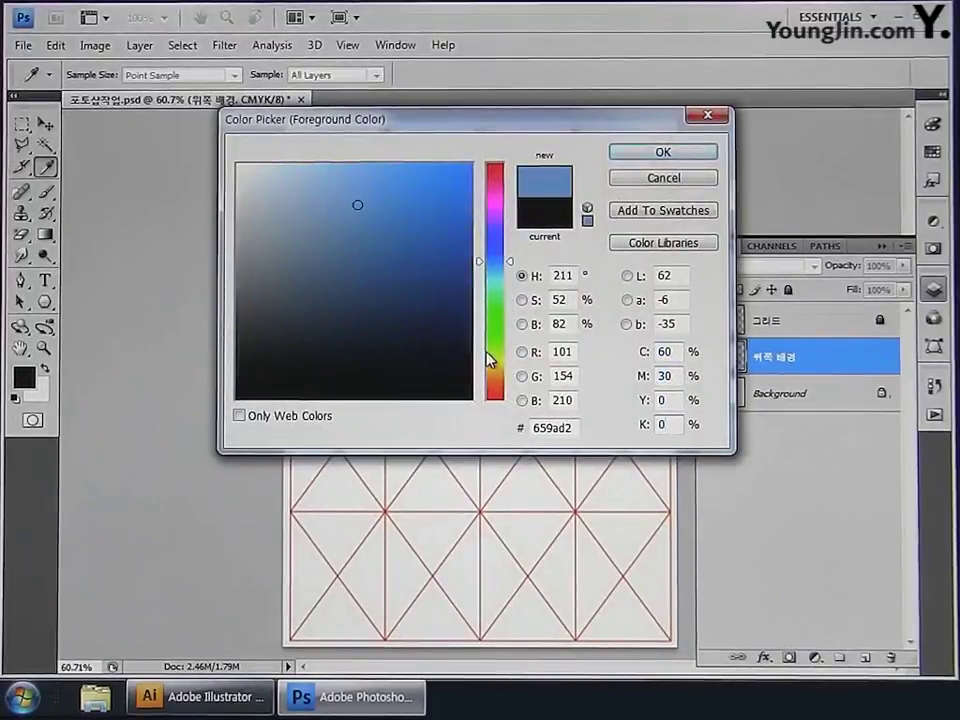
pyautogui.click(653, 153)
pyautogui.press('v')
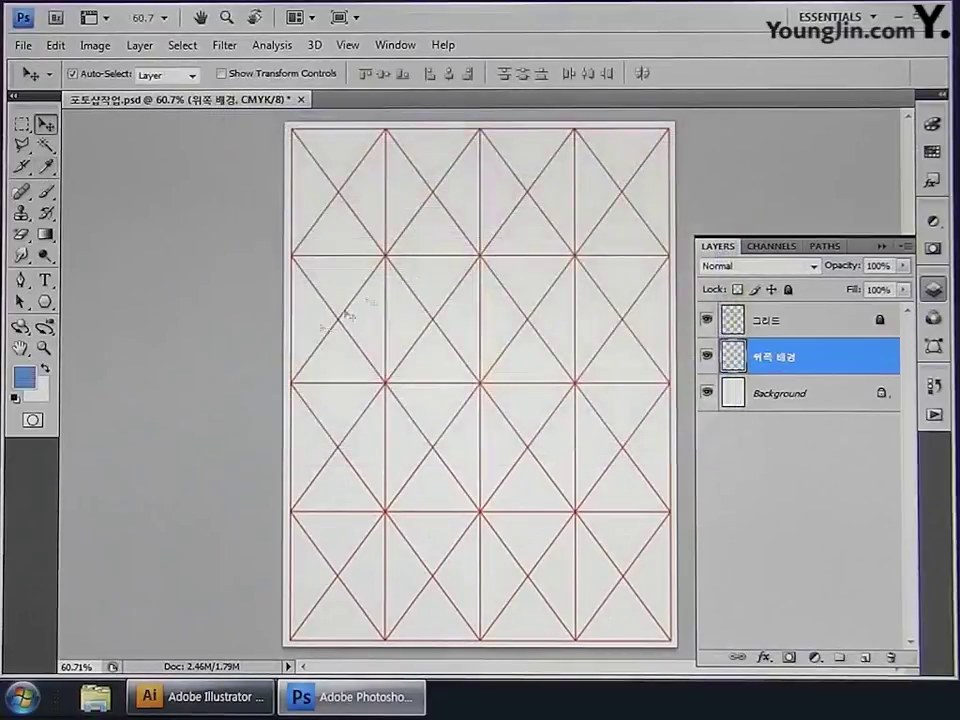
pyautogui.click(44, 401)
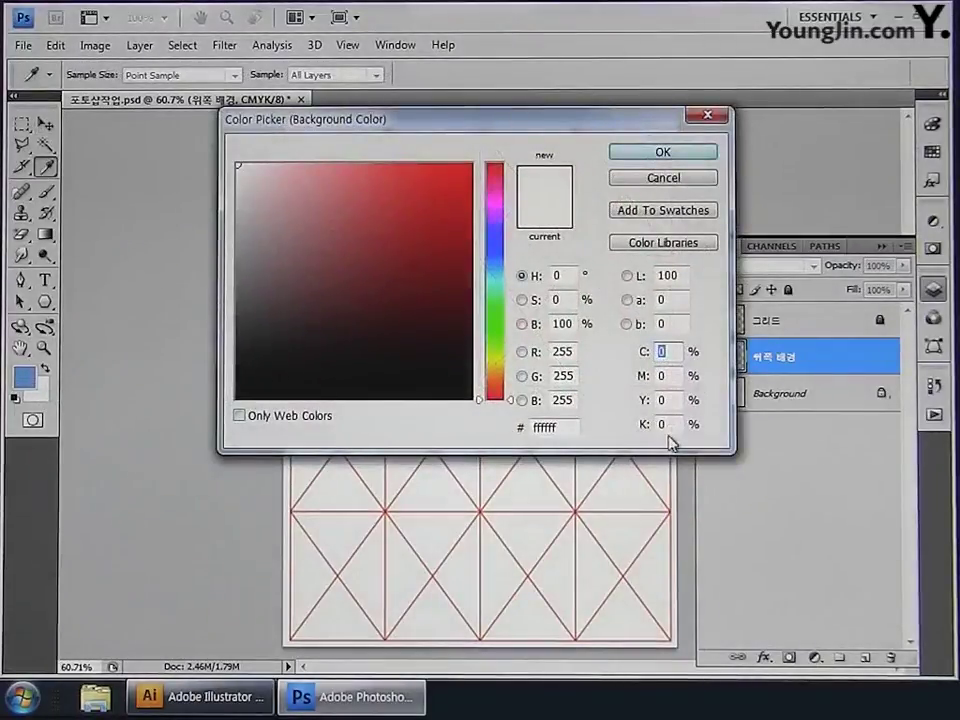
pyautogui.click(677, 156)
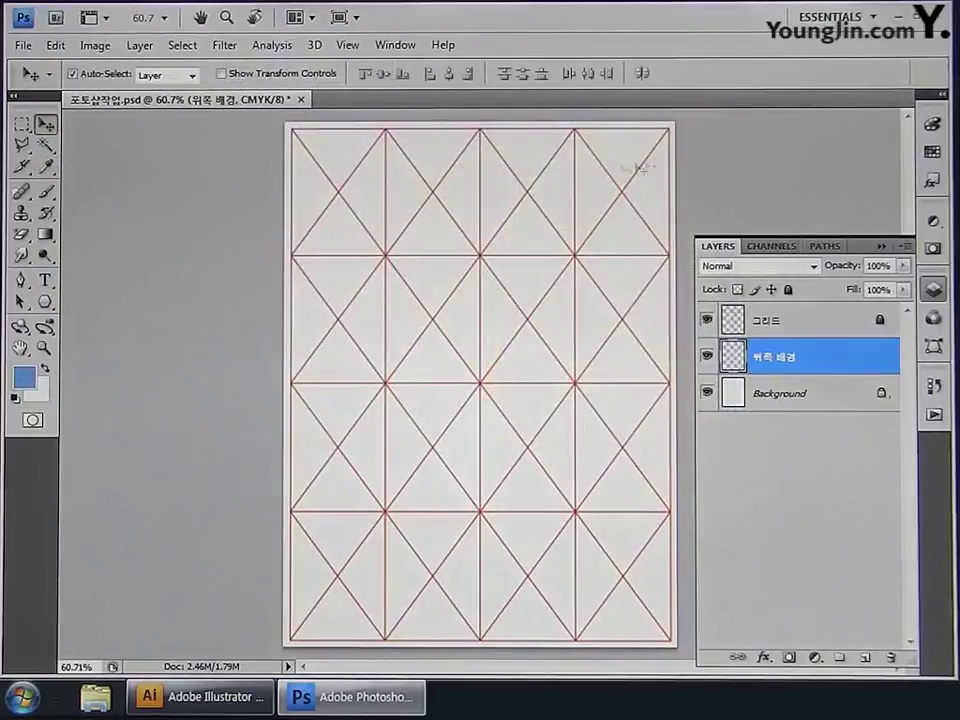
# Step: Fill the 위쪽 배경 layer with a linear foreground-to-transparent gradient, from the page's upper edge straight down to just below the first grid row
pyautogui.click(40, 236)
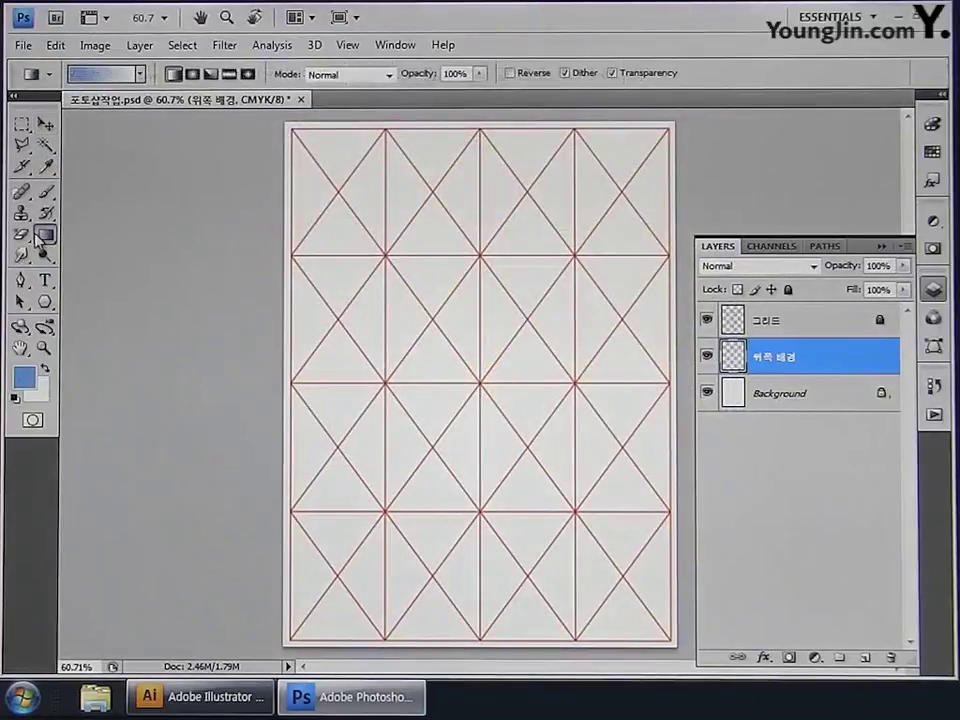
pyautogui.click(141, 76)
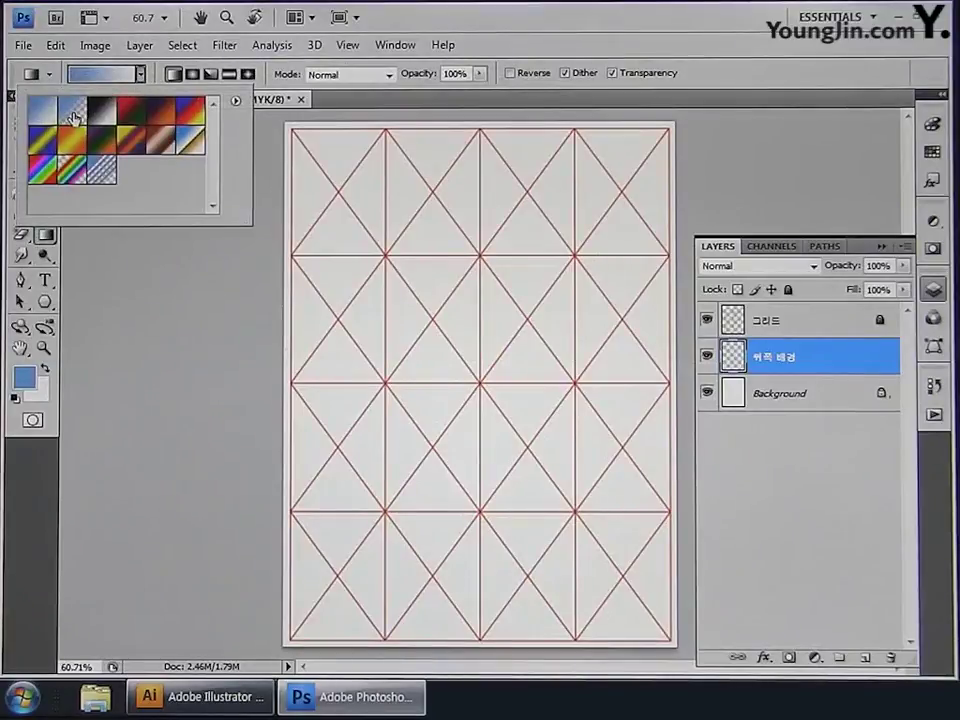
pyautogui.click(74, 118)
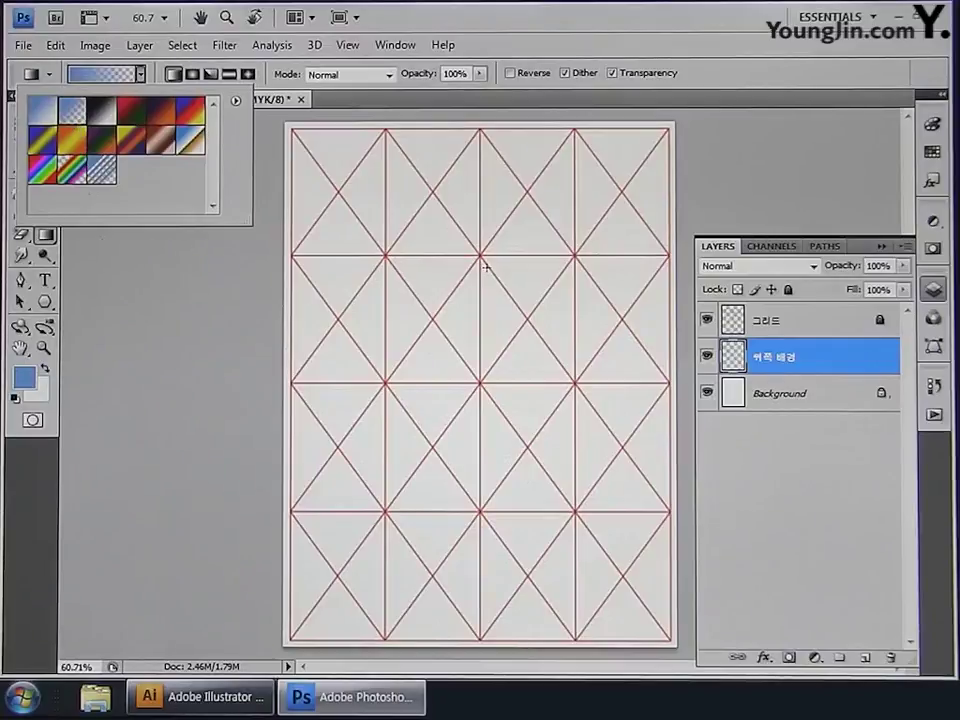
pyautogui.click(479, 138)
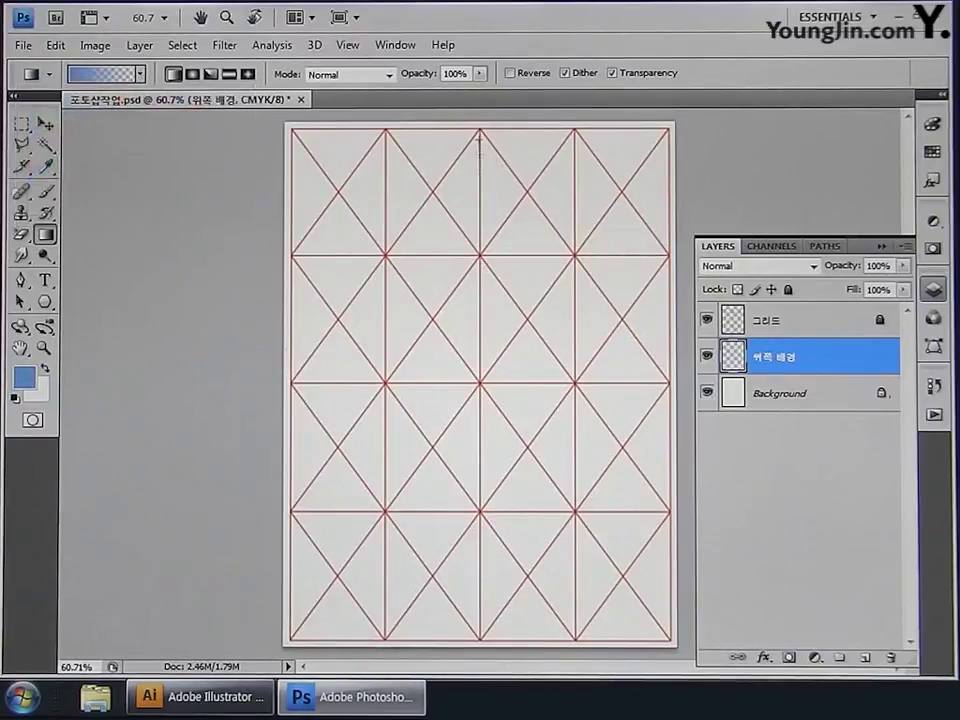
pyautogui.moveTo(479, 138); pyautogui.dragTo(476, 283)
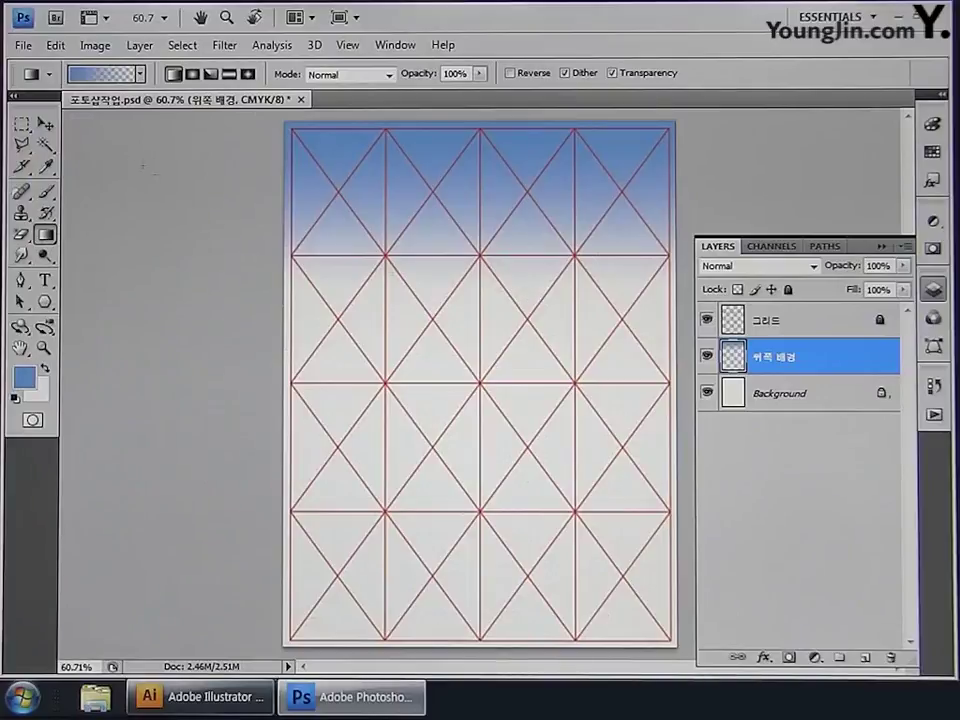
# Step: Open the 단청문양 image from the 기출_소스 folder
pyautogui.click(23, 45)
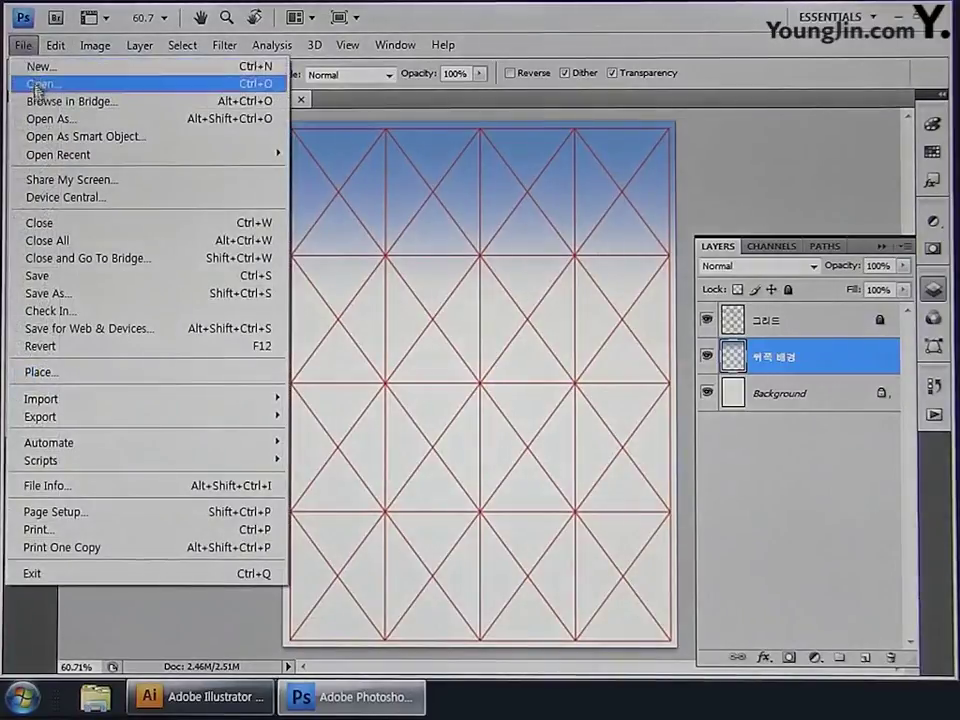
pyautogui.click(38, 84)
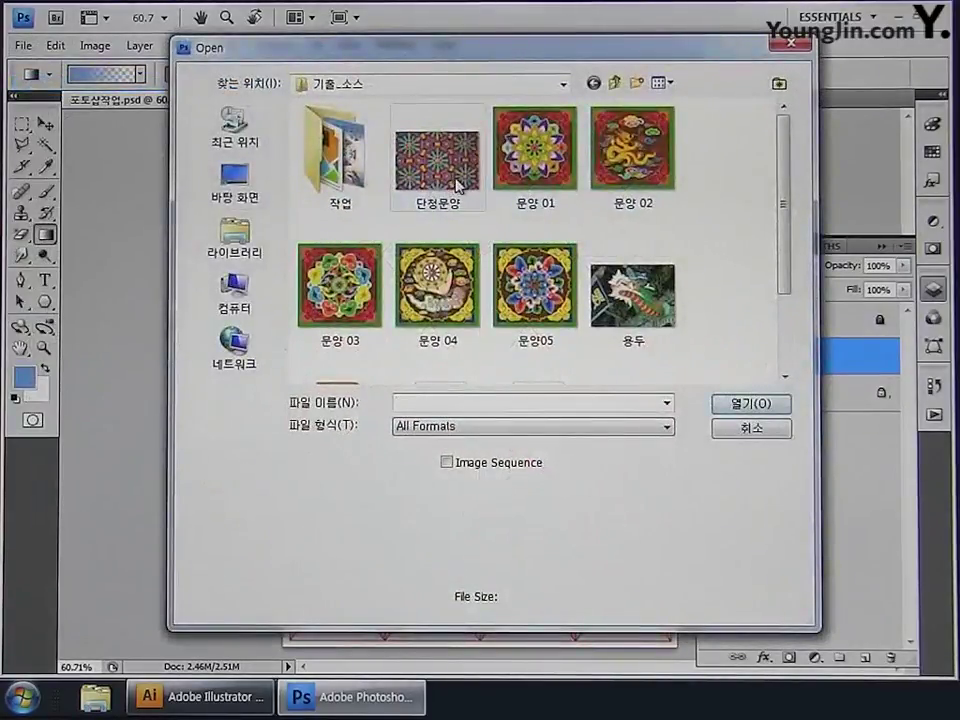
pyautogui.click(458, 185)
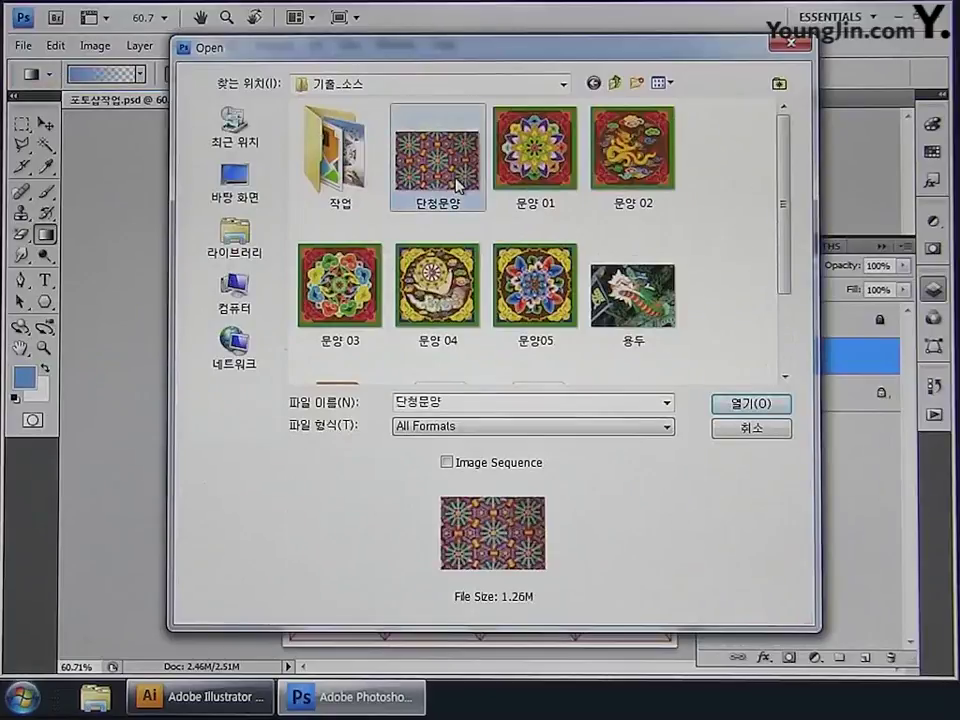
pyautogui.click(768, 403)
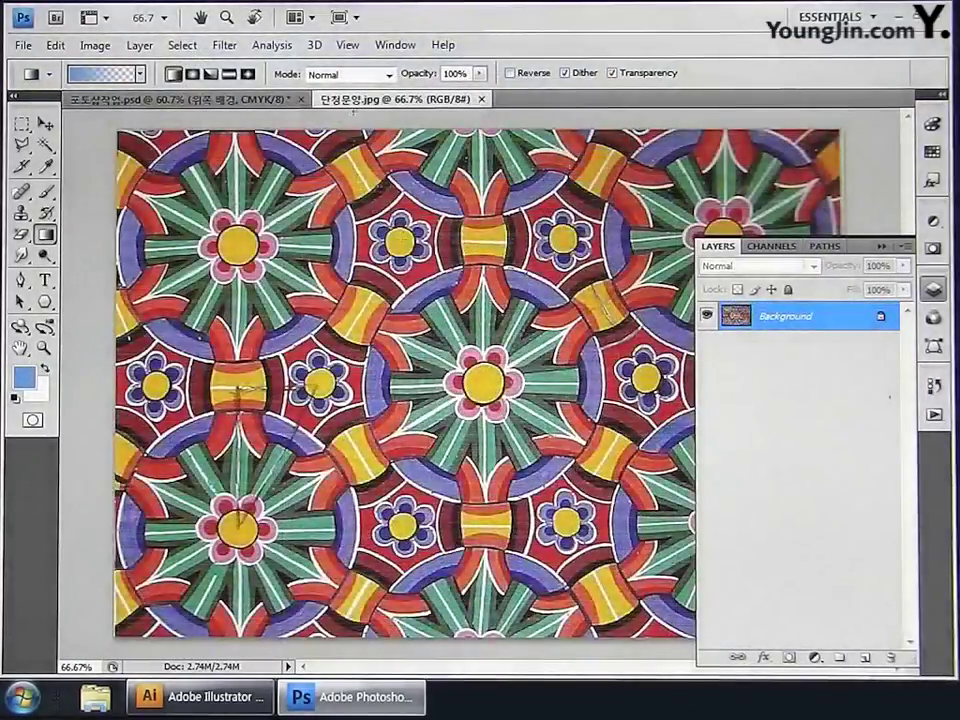
# Step: Copy the 단청문양 image into the 포토샵작업 document as a new layer above 위쪽 배경 and close the source image
pyautogui.moveTo(360, 99); pyautogui.dragTo(387, 245)
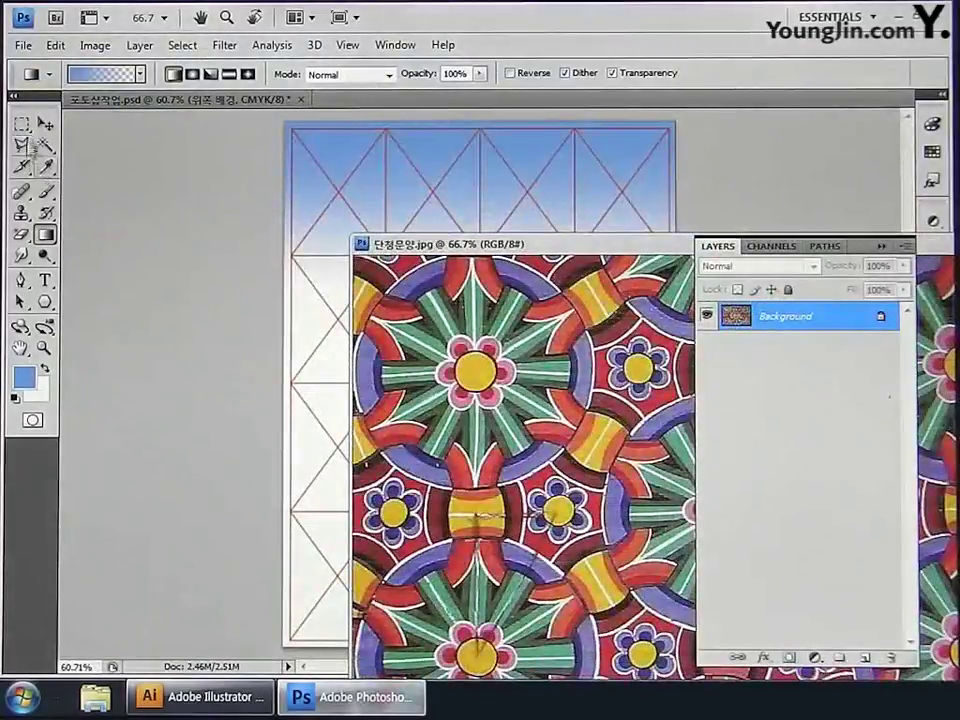
pyautogui.click(45, 123)
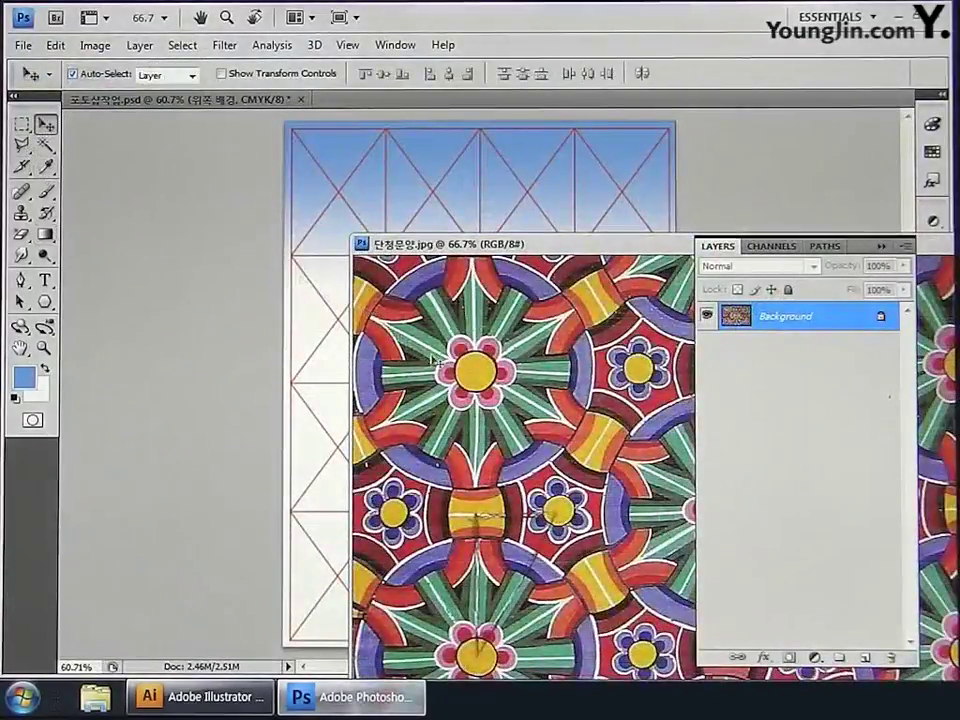
pyautogui.moveTo(330, 300); pyautogui.dragTo(332, 302)
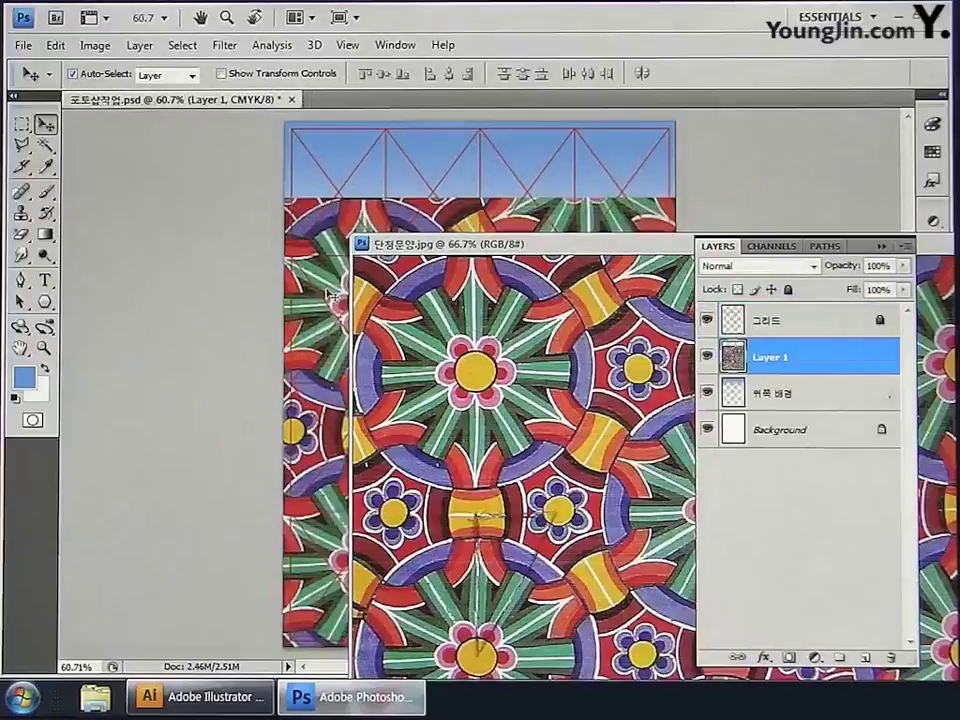
pyautogui.click(355, 284)
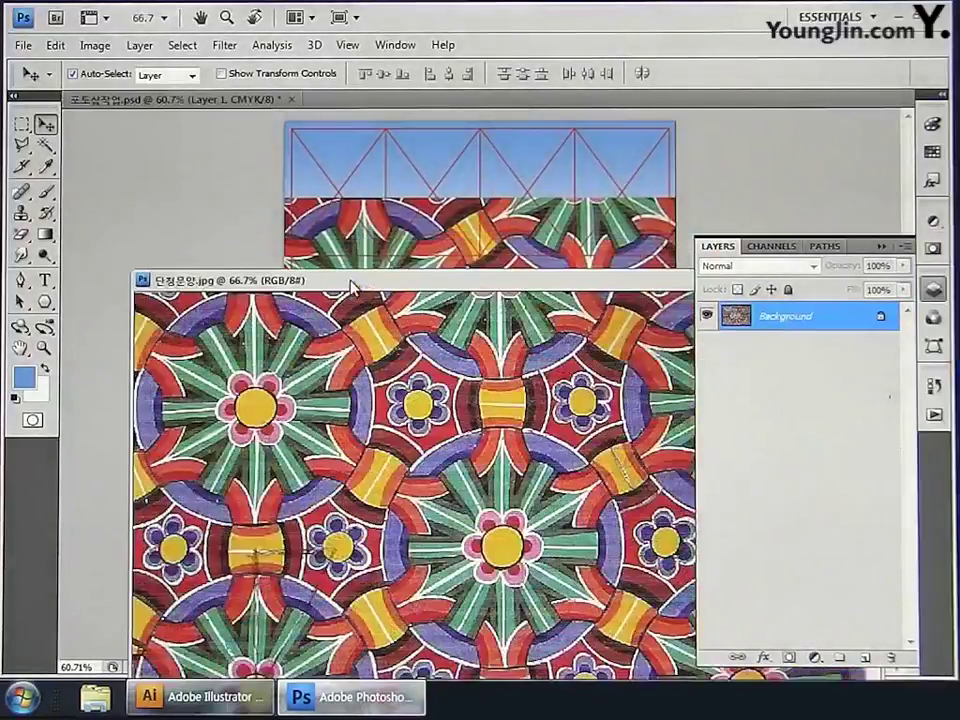
pyautogui.moveTo(611, 290); pyautogui.dragTo(343, 293)
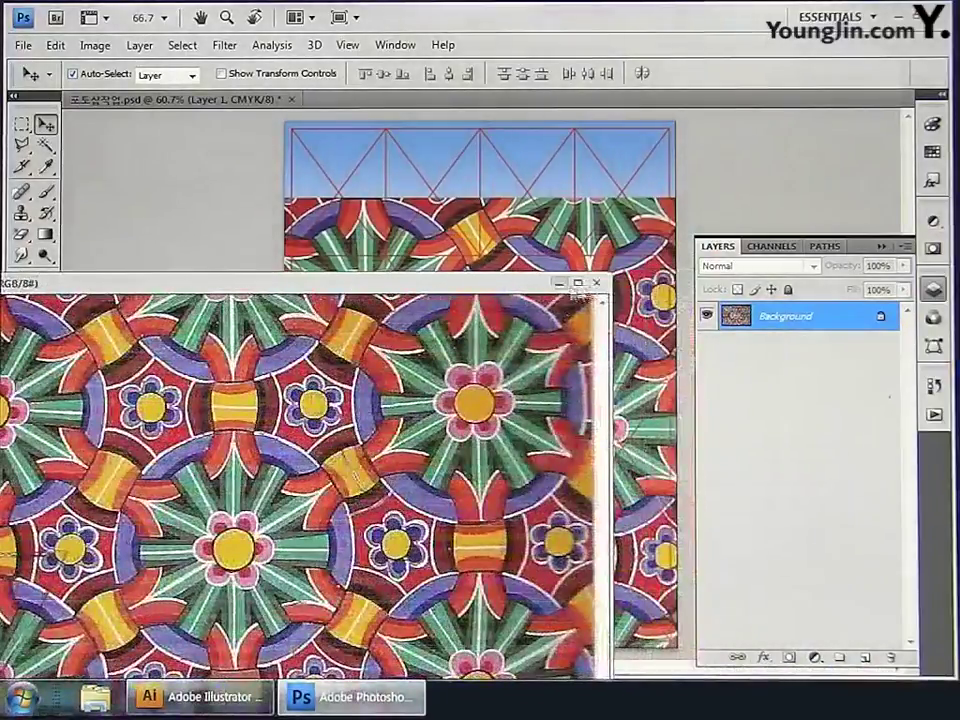
pyautogui.click(597, 284)
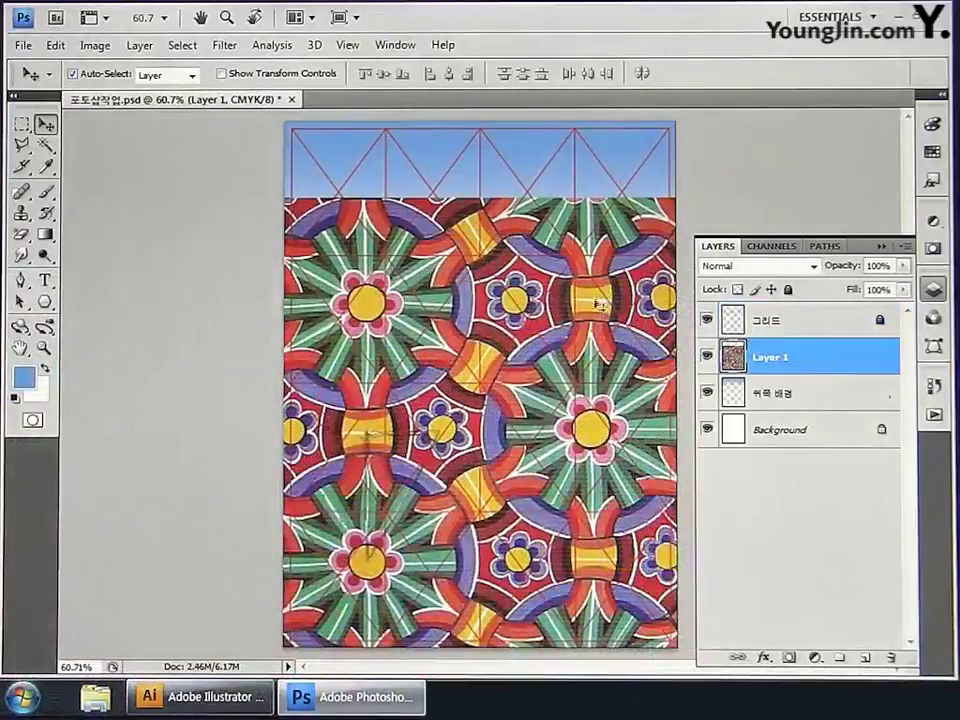
# Step: Scale the pattern layer proportionally to 59.7% so it spans the page width, and align it with the page's upper edge
pyautogui.hotkey('ctrl', 't')
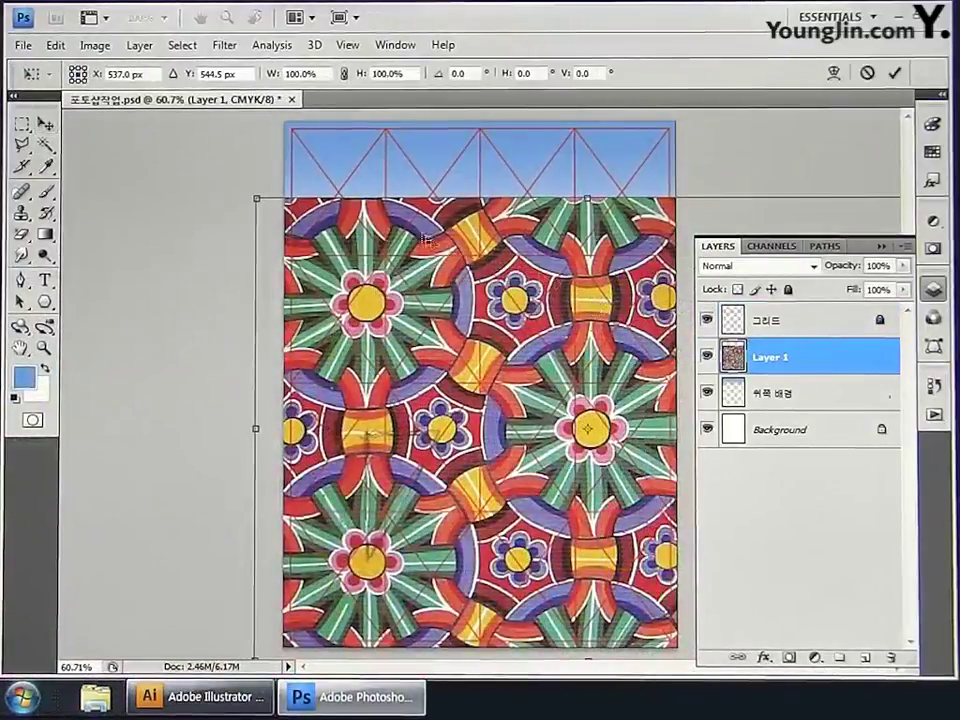
pyautogui.moveTo(861, 208); pyautogui.dragTo(727, 195)
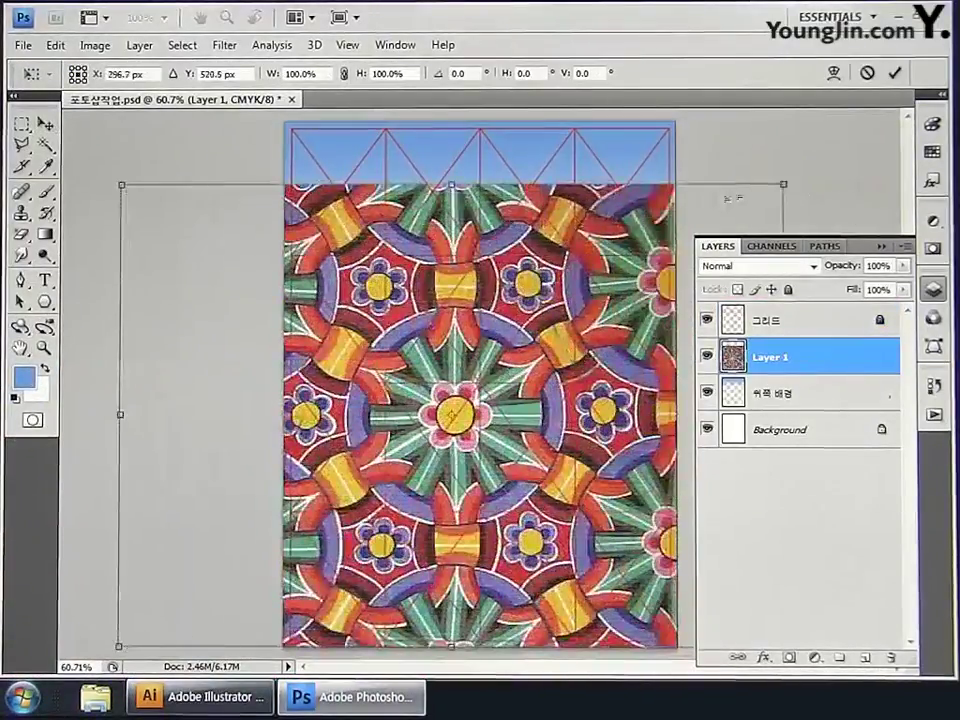
pyautogui.moveTo(785, 185); pyautogui.dragTo(679, 256)
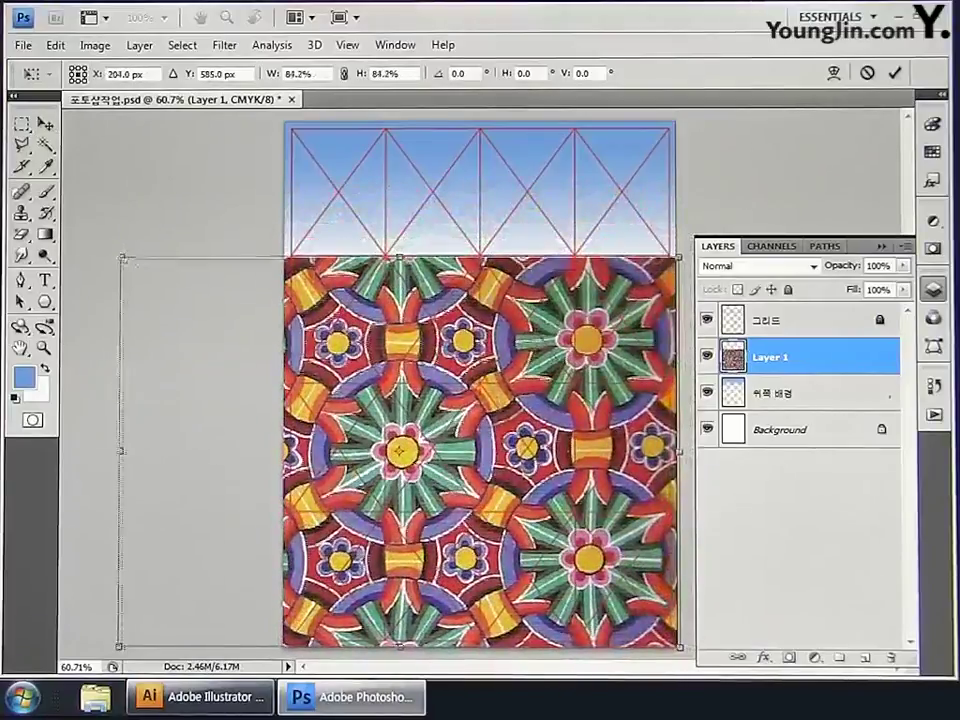
pyautogui.moveTo(137, 262); pyautogui.dragTo(294, 345)
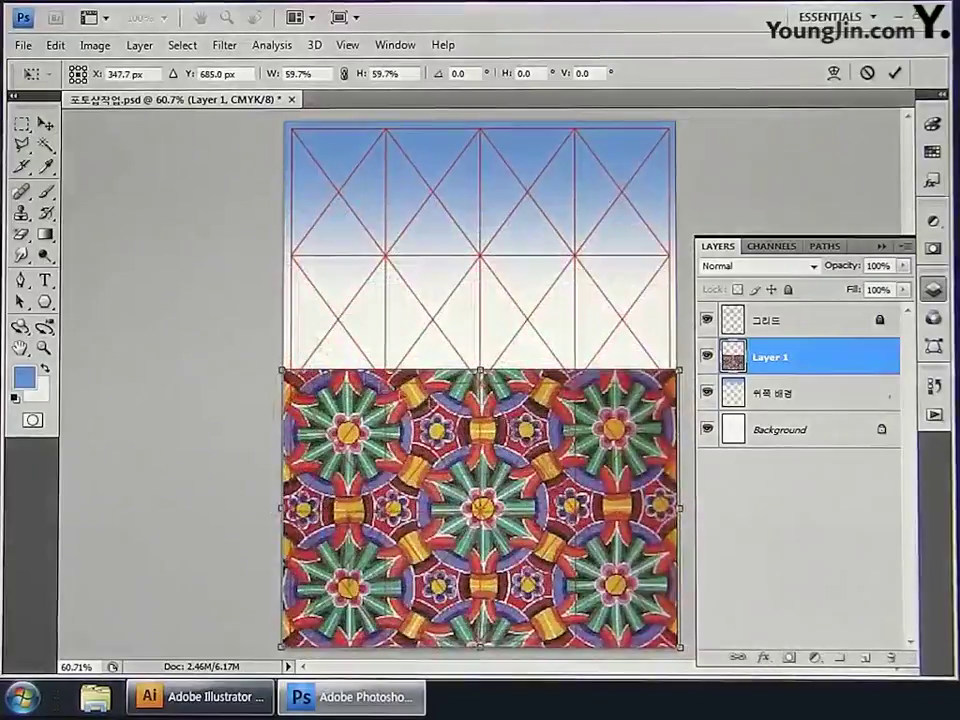
pyautogui.moveTo(480, 513); pyautogui.dragTo(480, 264)
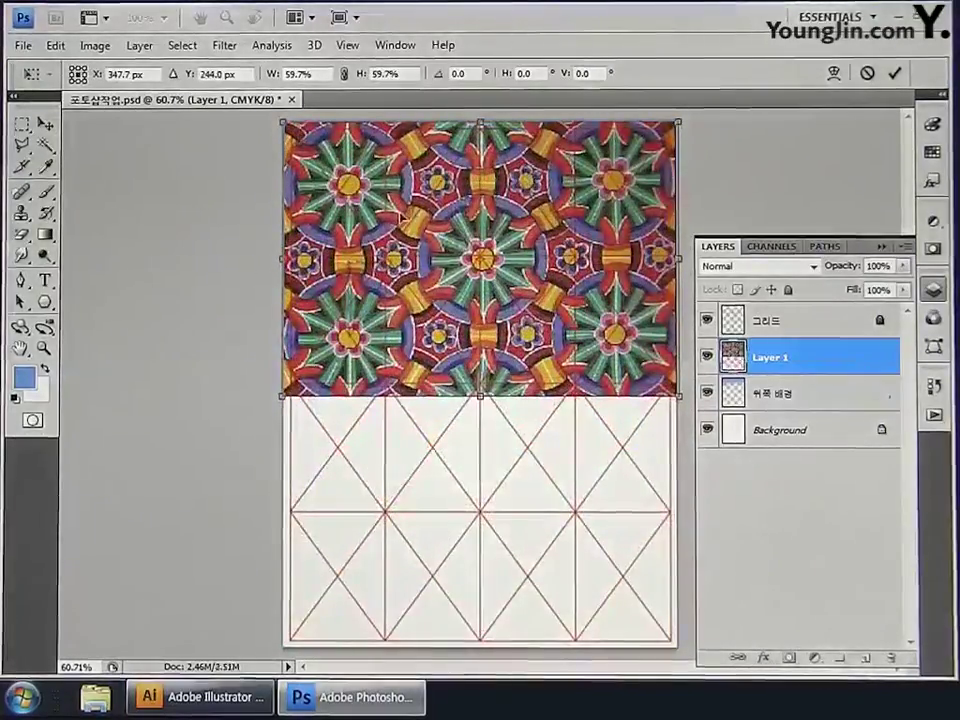
pyautogui.press('Return')
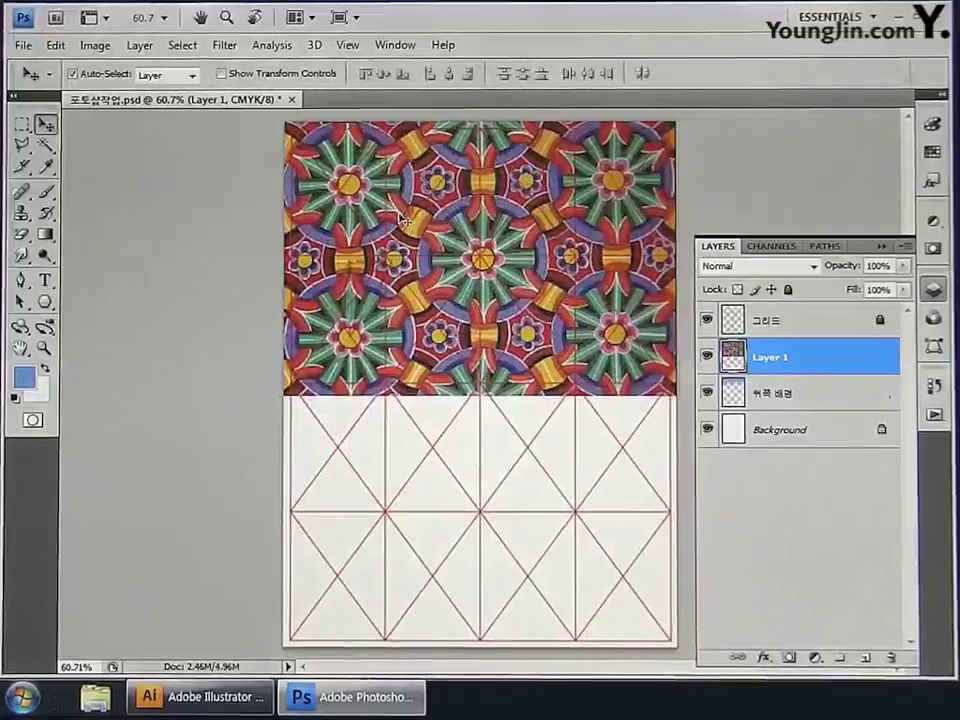
# Step: Rename the pattern layer as 단청문양
pyautogui.doubleClick(766, 358)
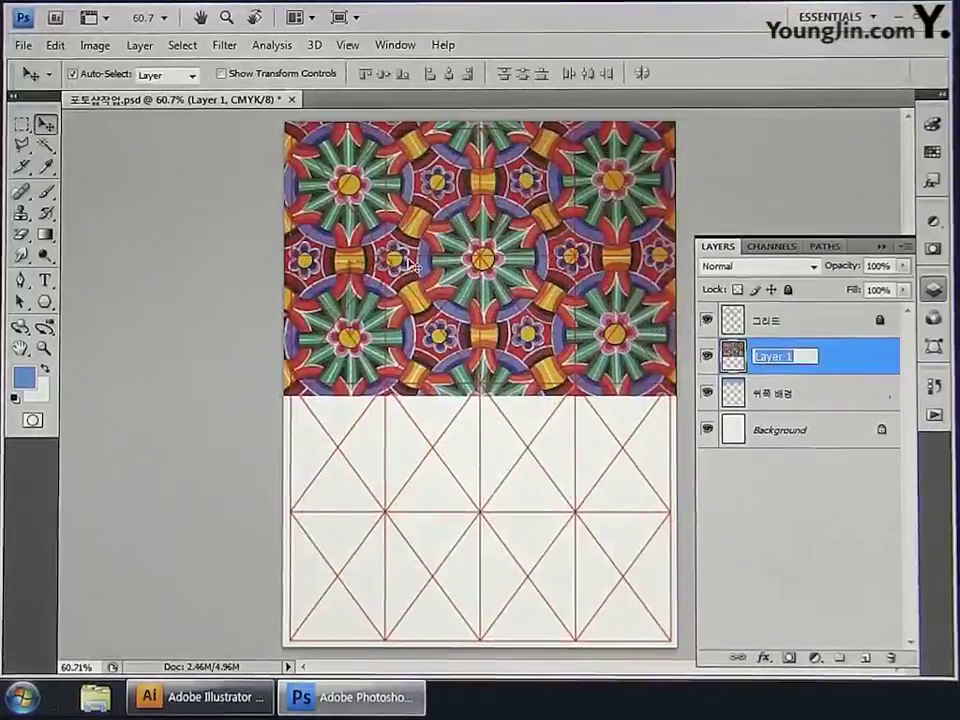
pyautogui.write('단청문양')
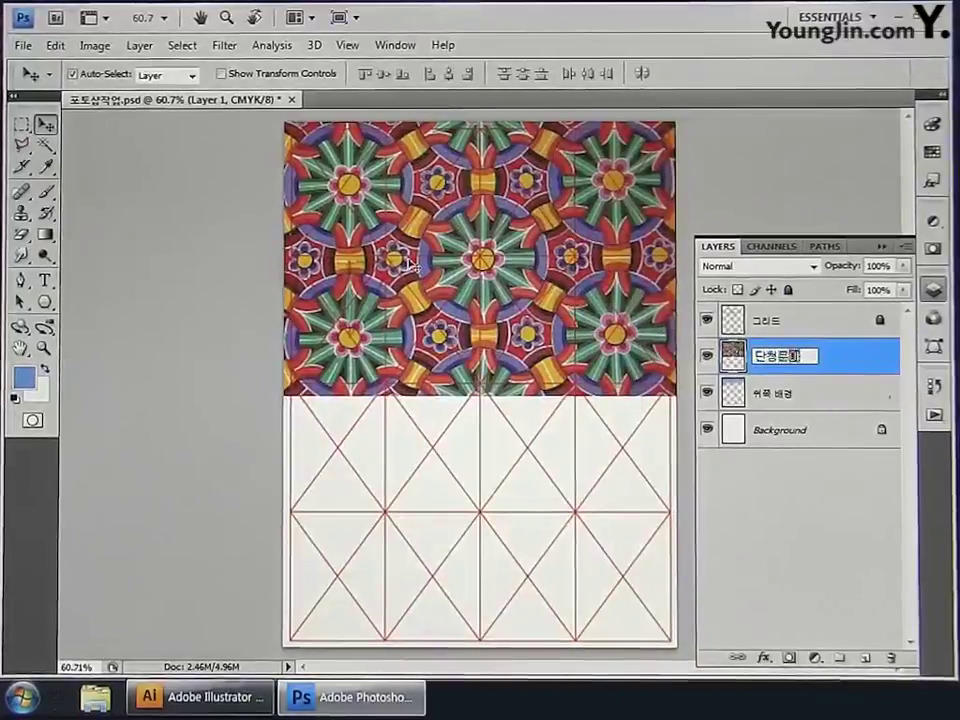
pyautogui.press('Return')
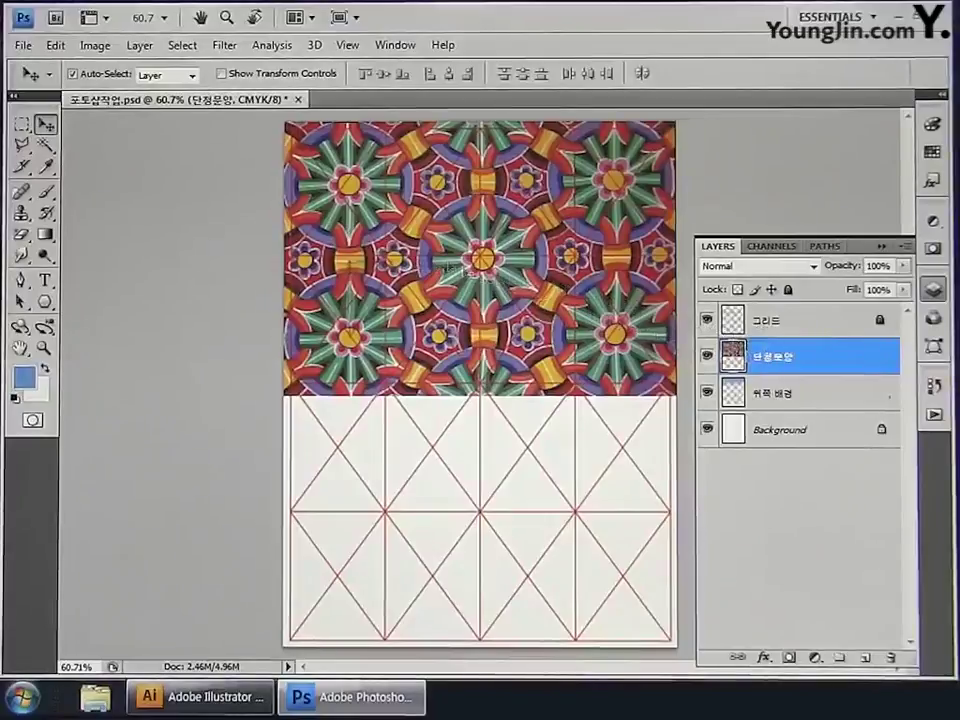
# Step: Apply Hue/Saturation to the 단청문양 layer with Saturation +100 and Lightness raised strongly to wash out the pattern's colors
pyautogui.click(95, 45)
pyautogui.moveTo(100, 93)
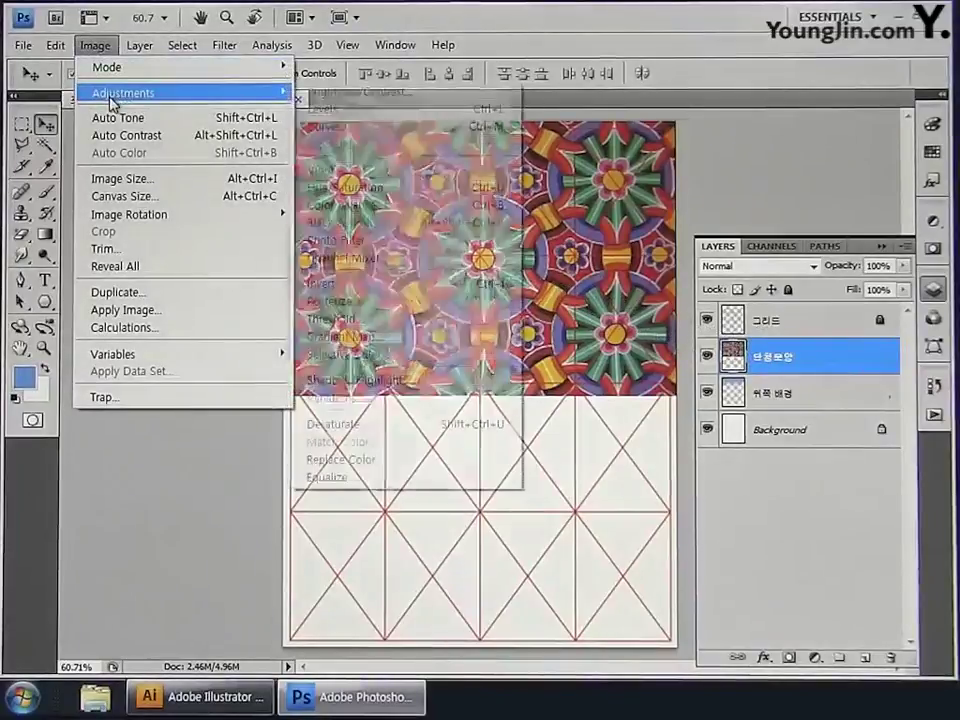
pyautogui.click(382, 188)
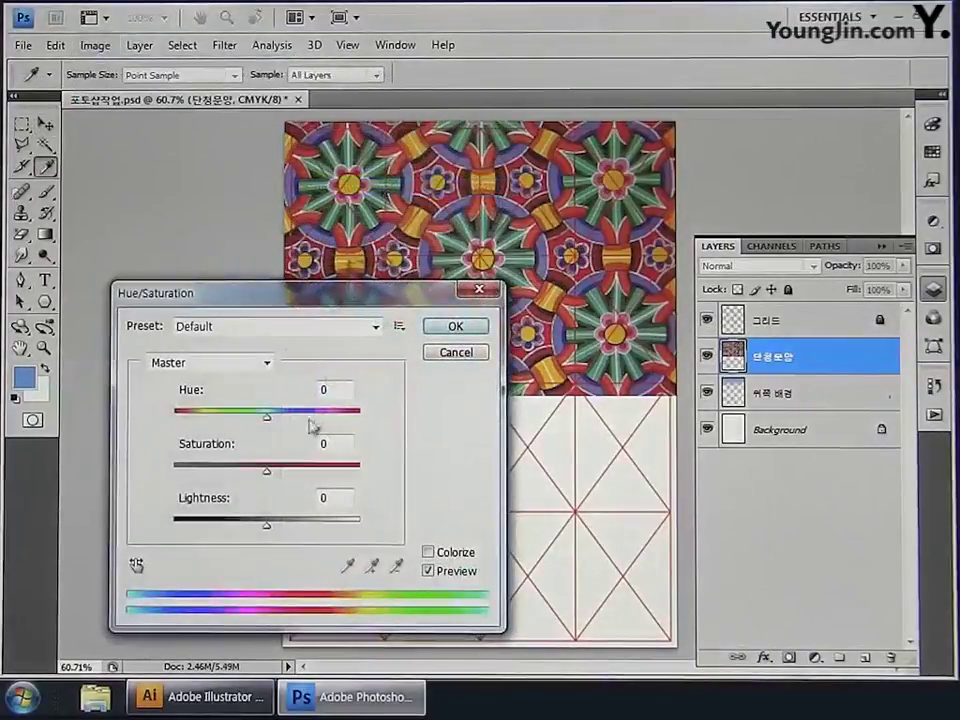
pyautogui.moveTo(270, 470); pyautogui.dragTo(358, 472)
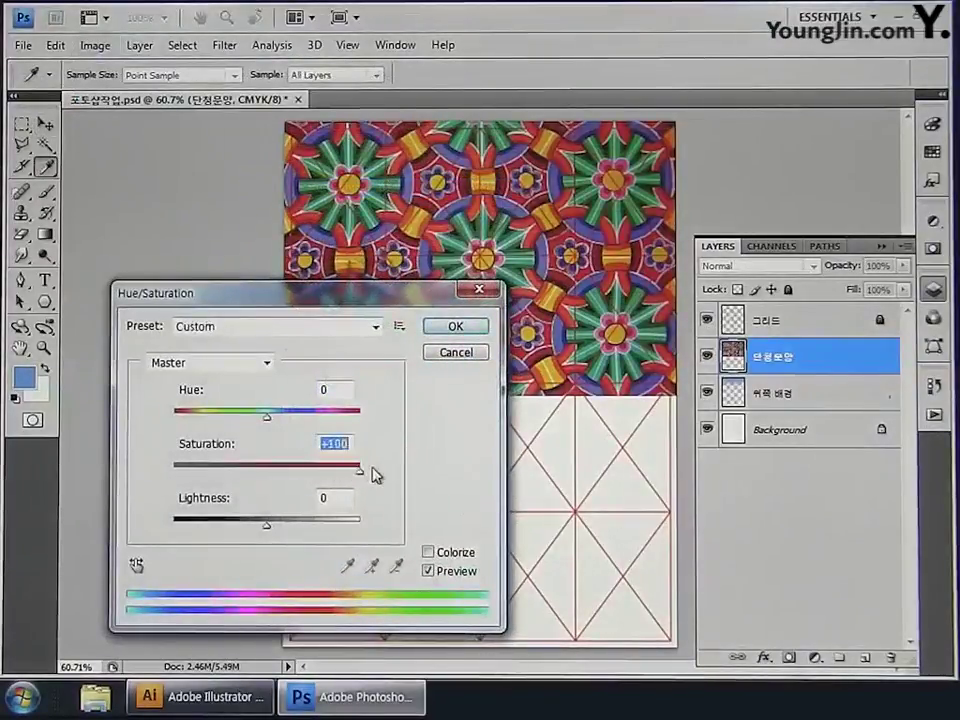
pyautogui.moveTo(276, 533); pyautogui.dragTo(360, 533)
pyautogui.press('Return')
pyautogui.press('v')
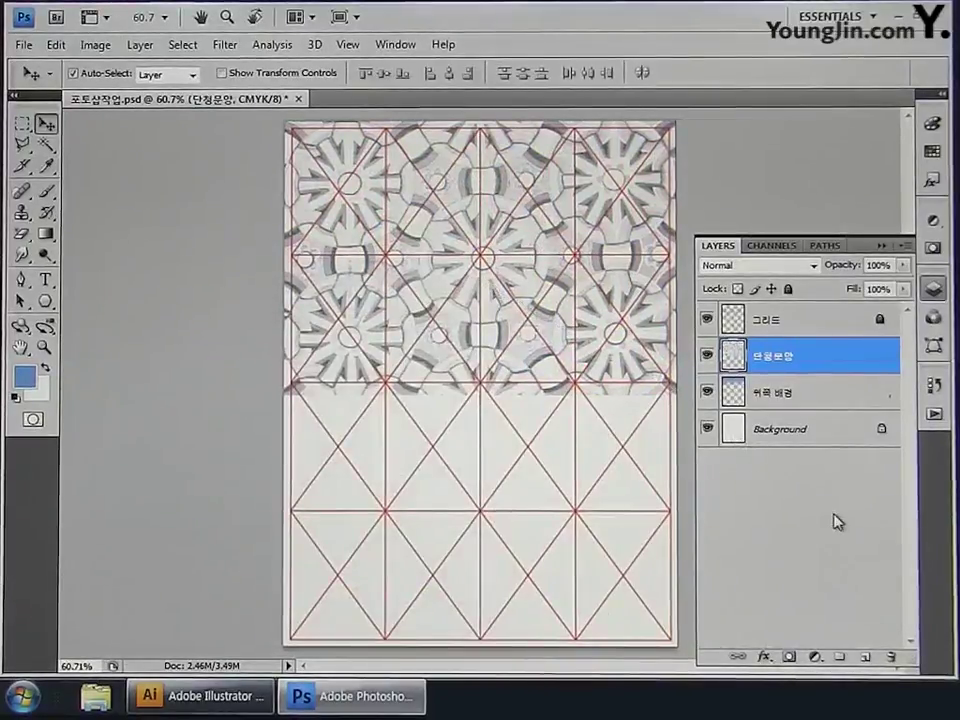
# Step: Add a layer mask to 단청문양, fade its upper edge with a black-to-transparent linear gradient, and clip the layer to 위쪽 배경
pyautogui.click(788, 657)
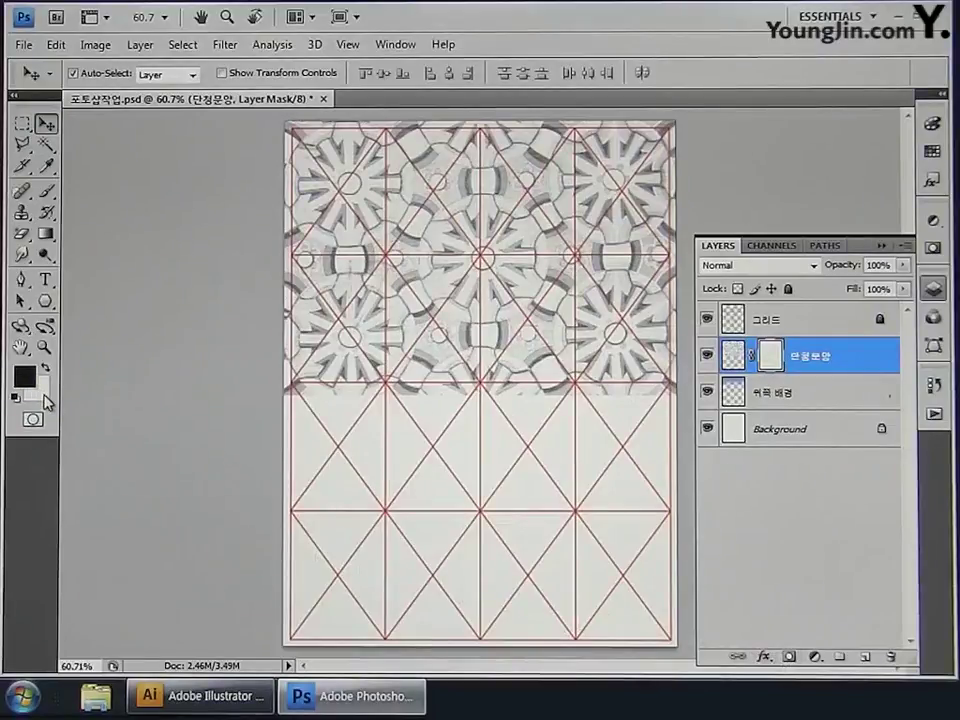
pyautogui.click(52, 236)
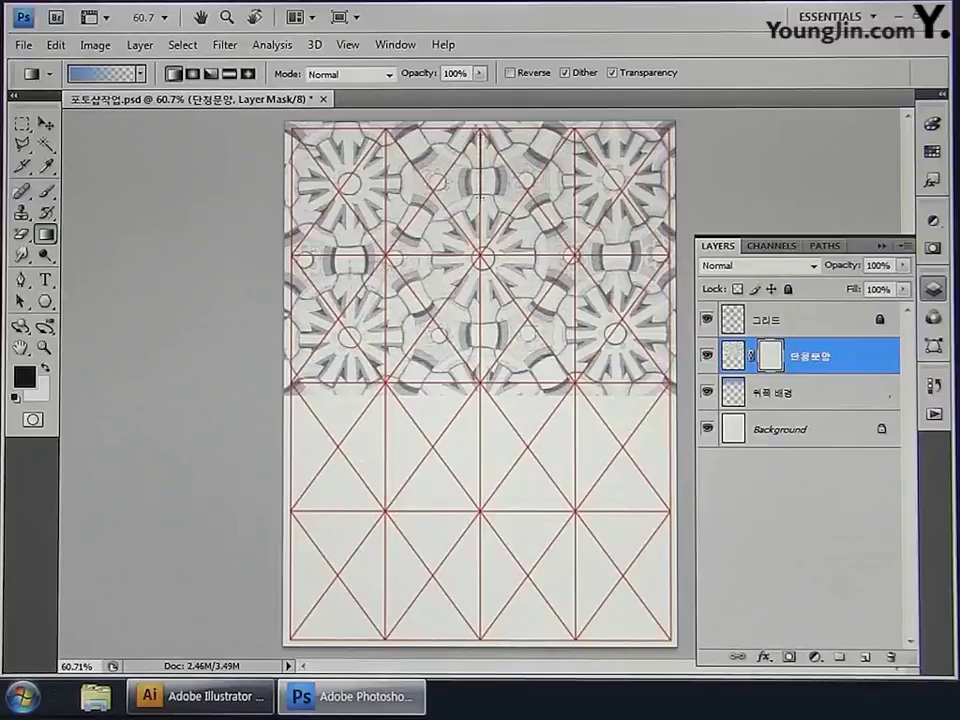
pyautogui.moveTo(480, 126); pyautogui.dragTo(480, 200)
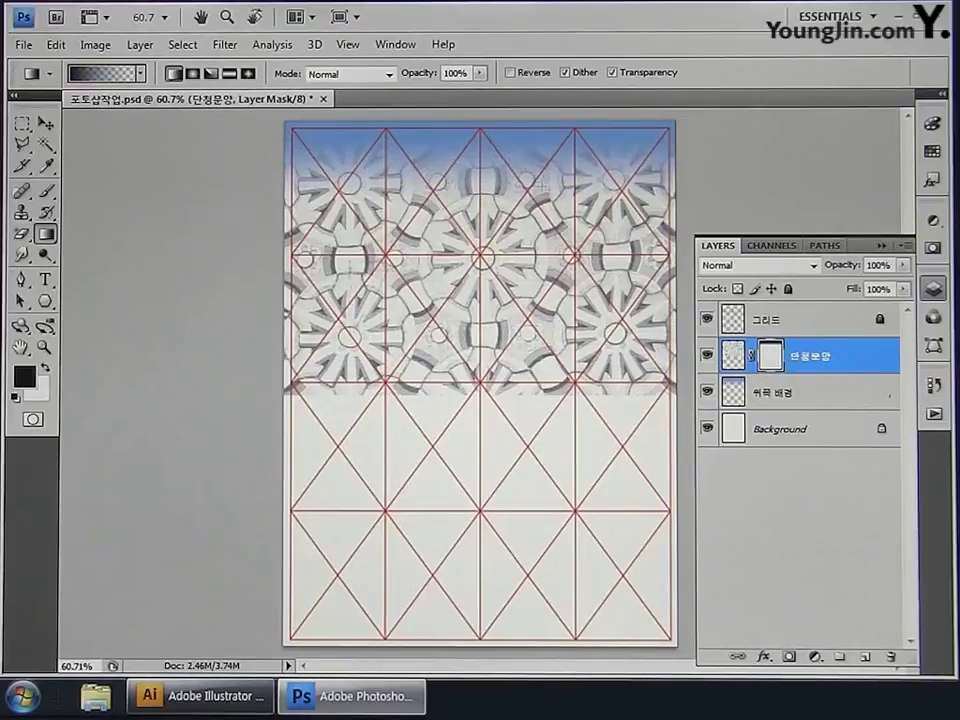
pyautogui.rightClick(843, 366)
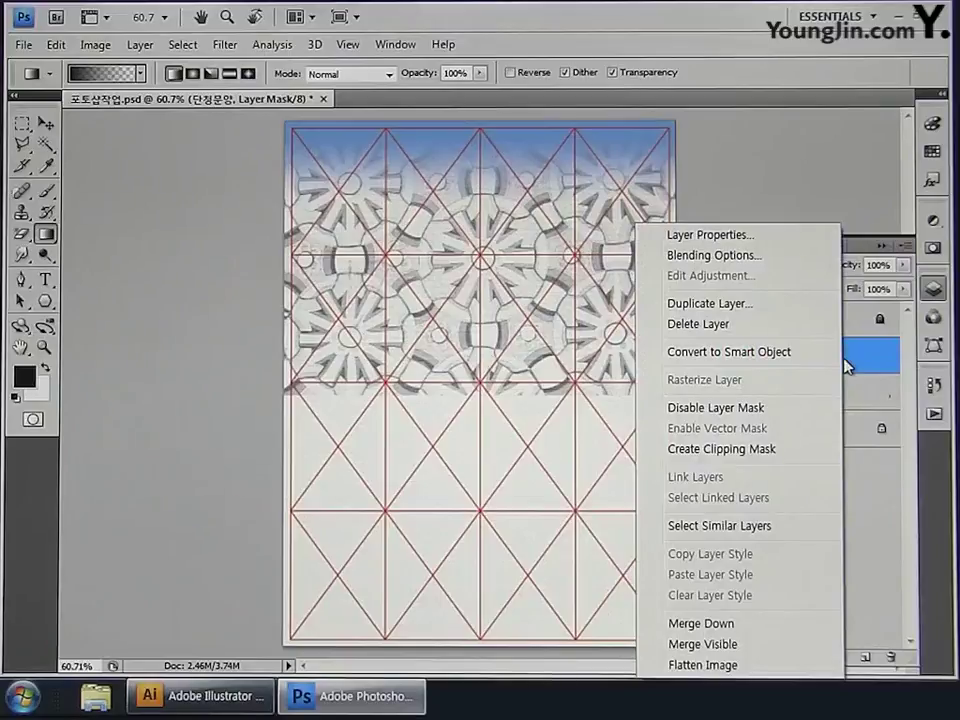
pyautogui.click(791, 450)
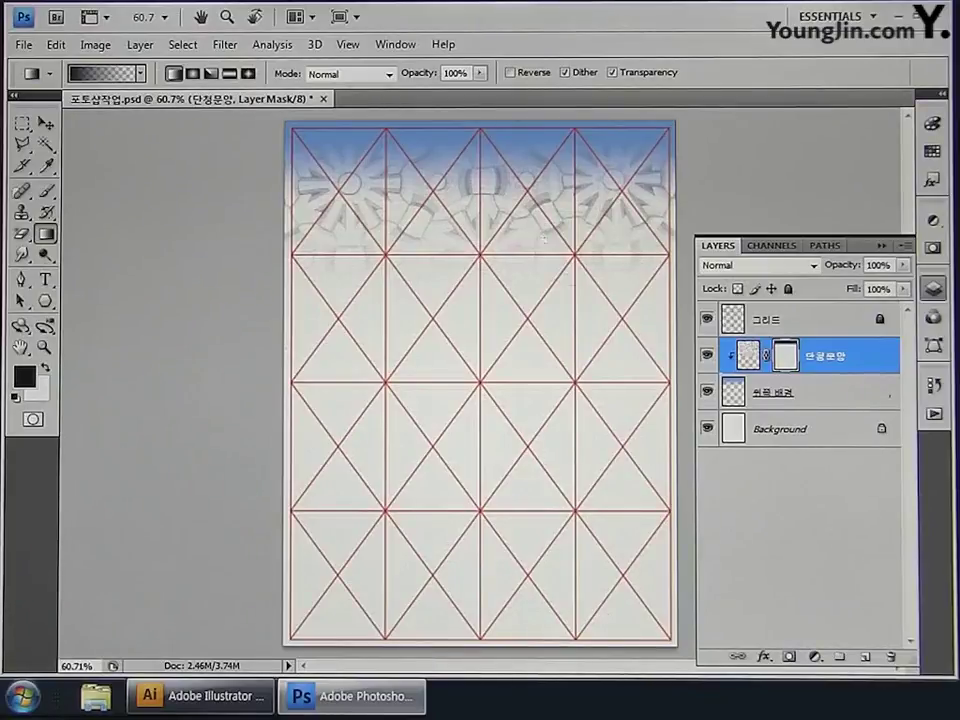
# Step: Create a new layer above 단청문양 and name it 아래쪽 배경
pyautogui.click(863, 657)
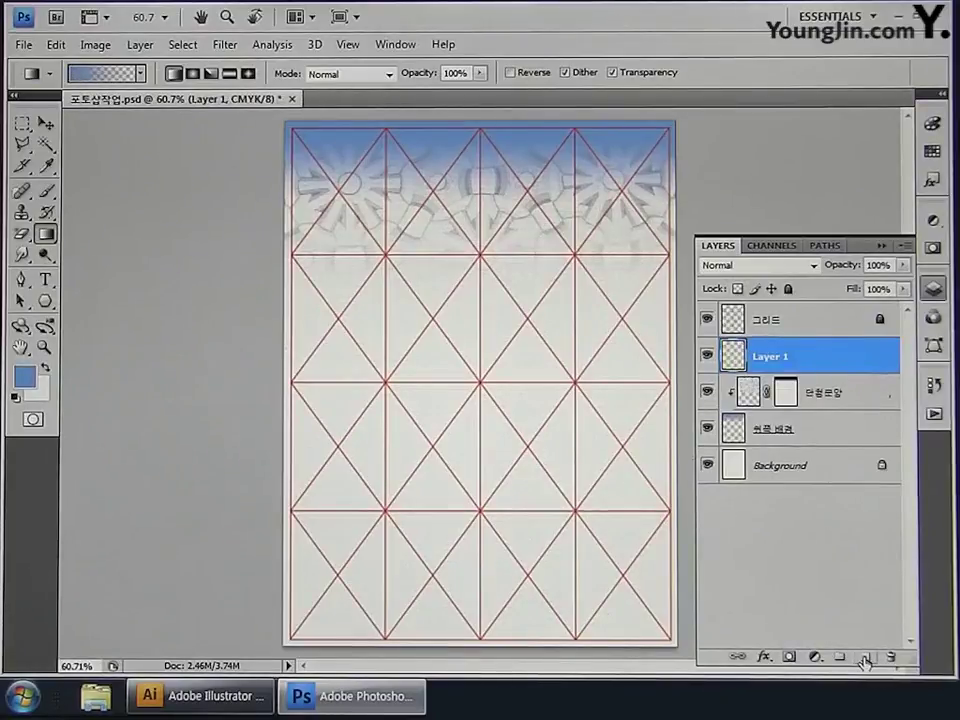
pyautogui.doubleClick(769, 358)
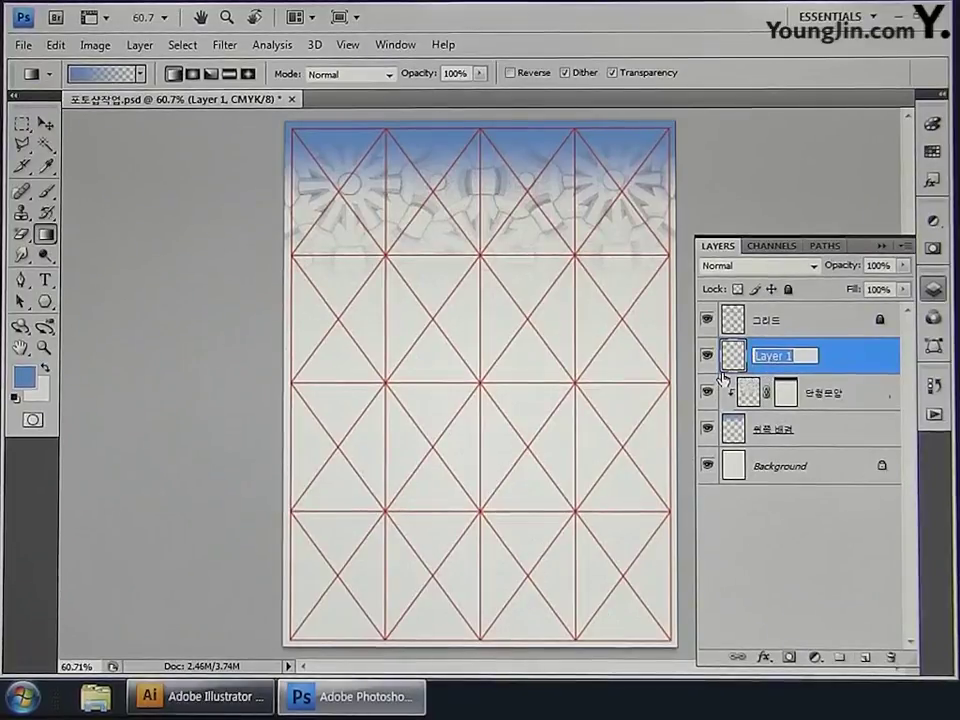
pyautogui.write('아래쪽 배경')
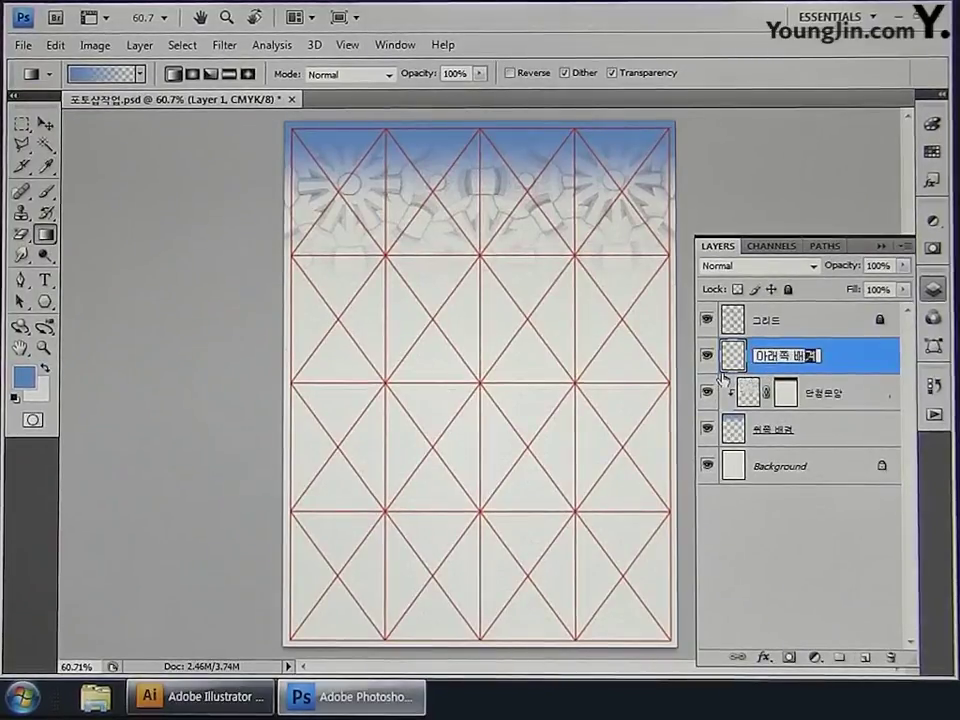
pyautogui.press('Return')
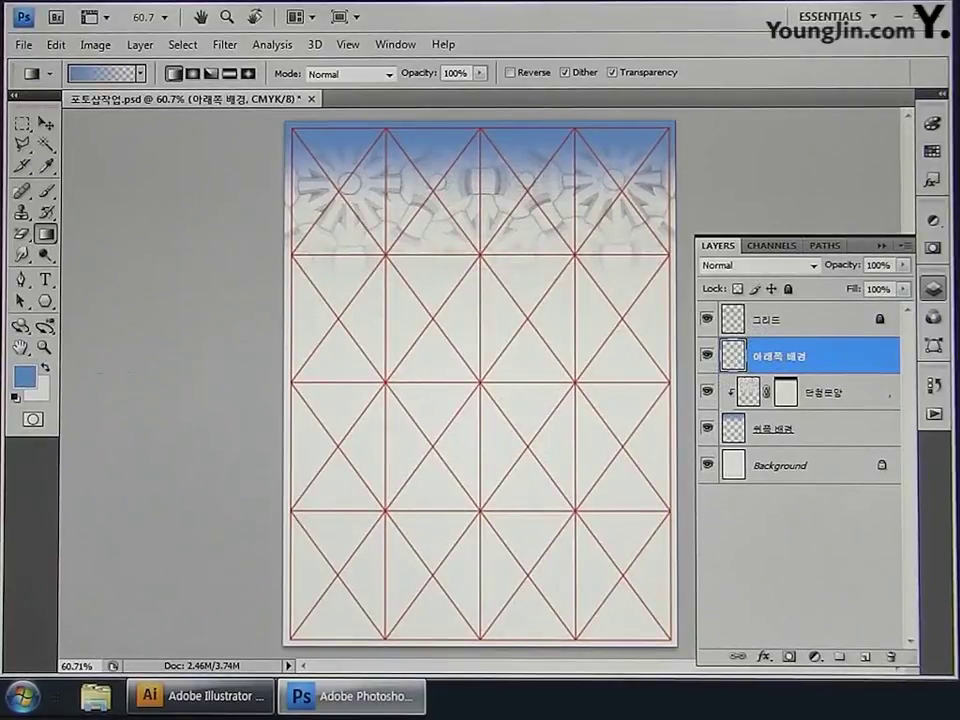
# Step: Set the foreground color to C 20, M 40, Y 30, K 0 and keep white as the background color
pyautogui.click(24, 376)
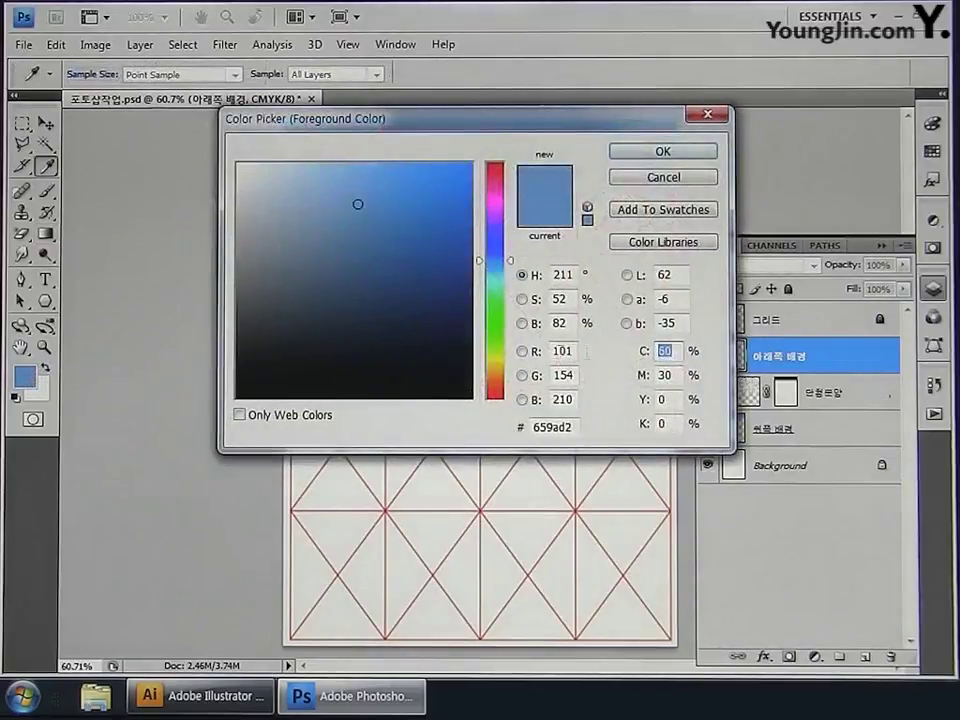
pyautogui.write('20')
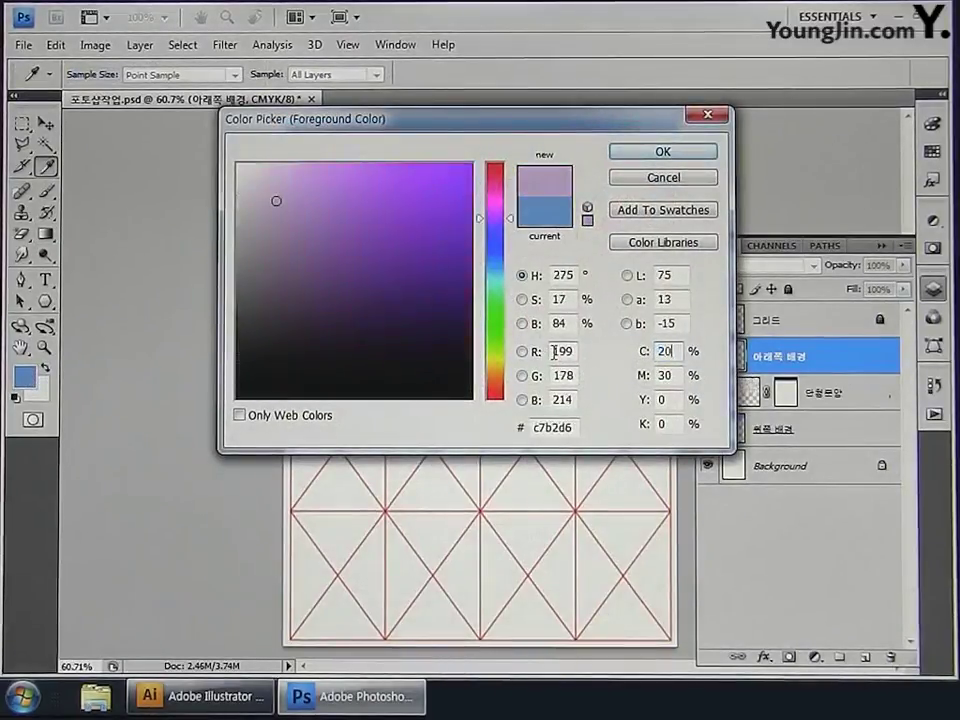
pyautogui.press('Tab')
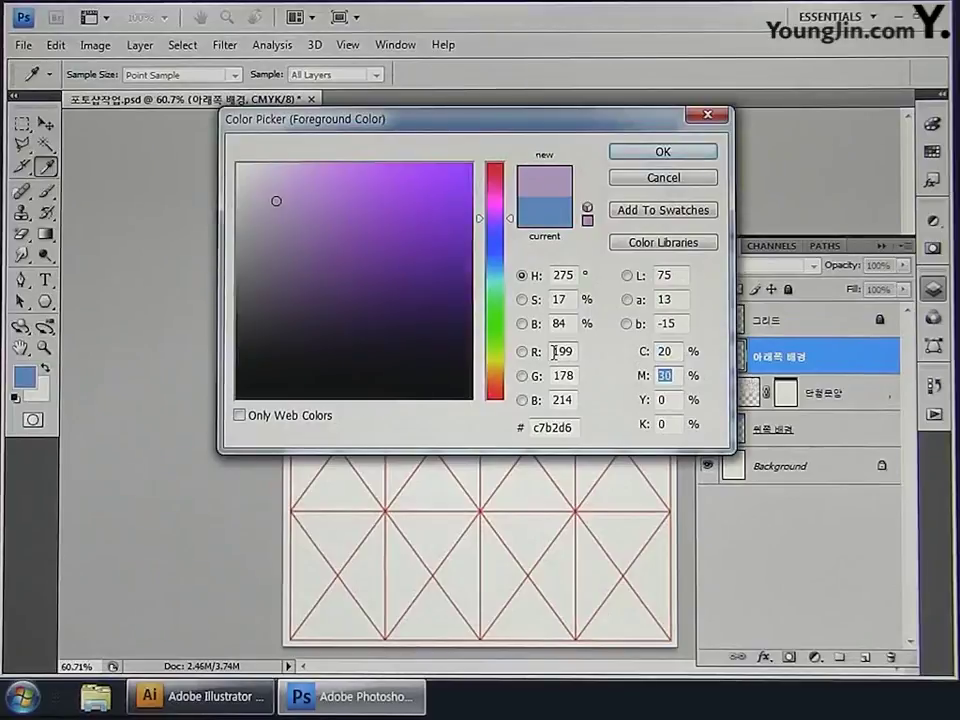
pyautogui.write('40')
pyautogui.press('Tab')
pyautogui.write('30')
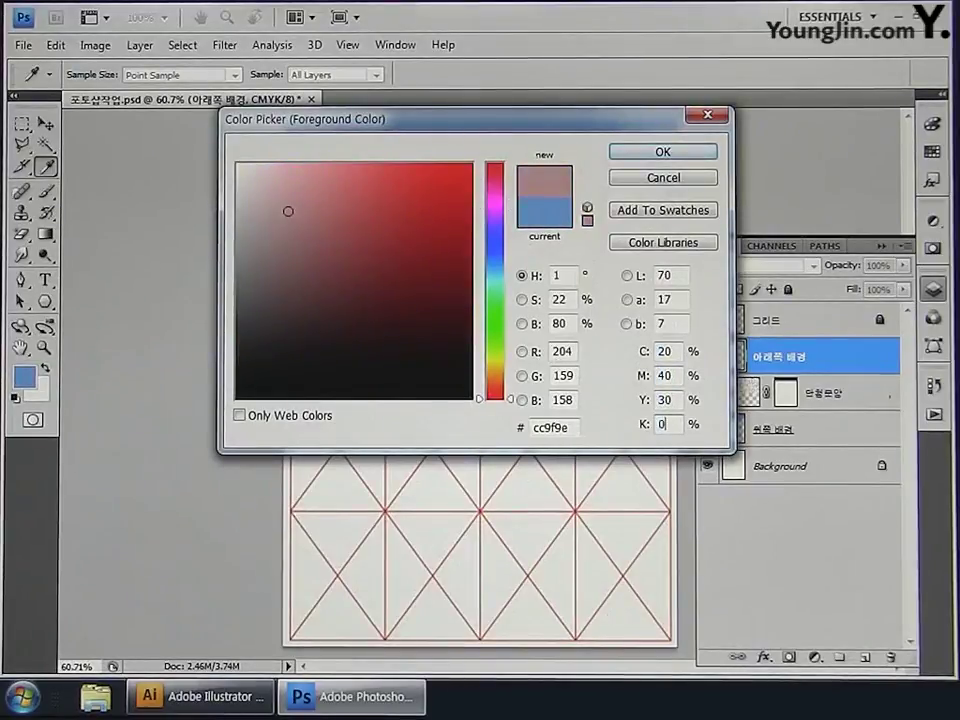
pyautogui.click(670, 150)
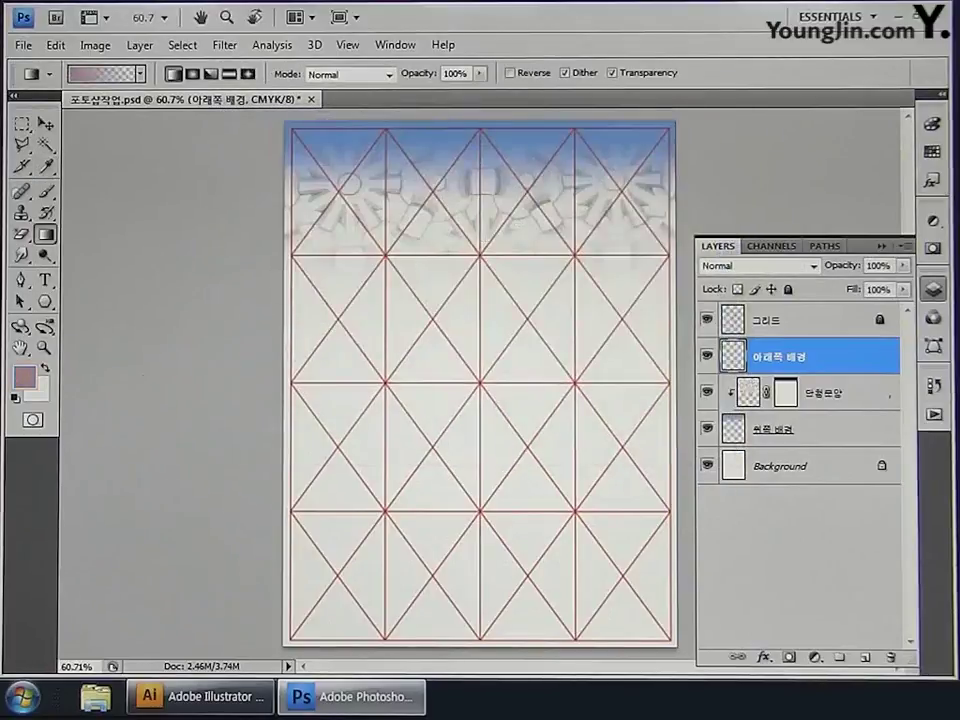
pyautogui.click(40, 392)
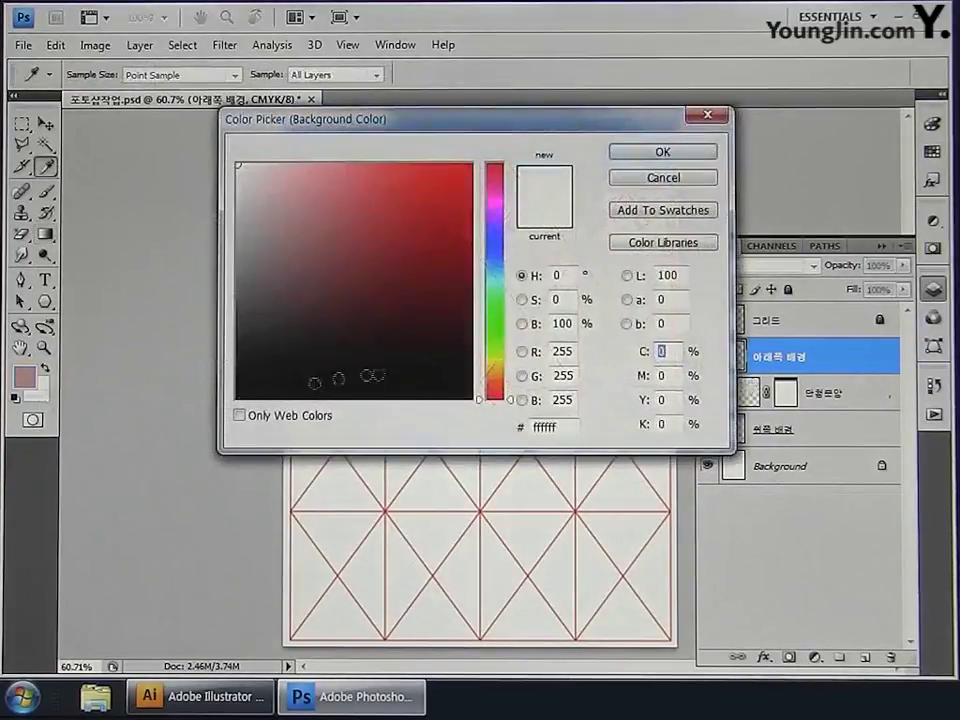
pyautogui.click(643, 151)
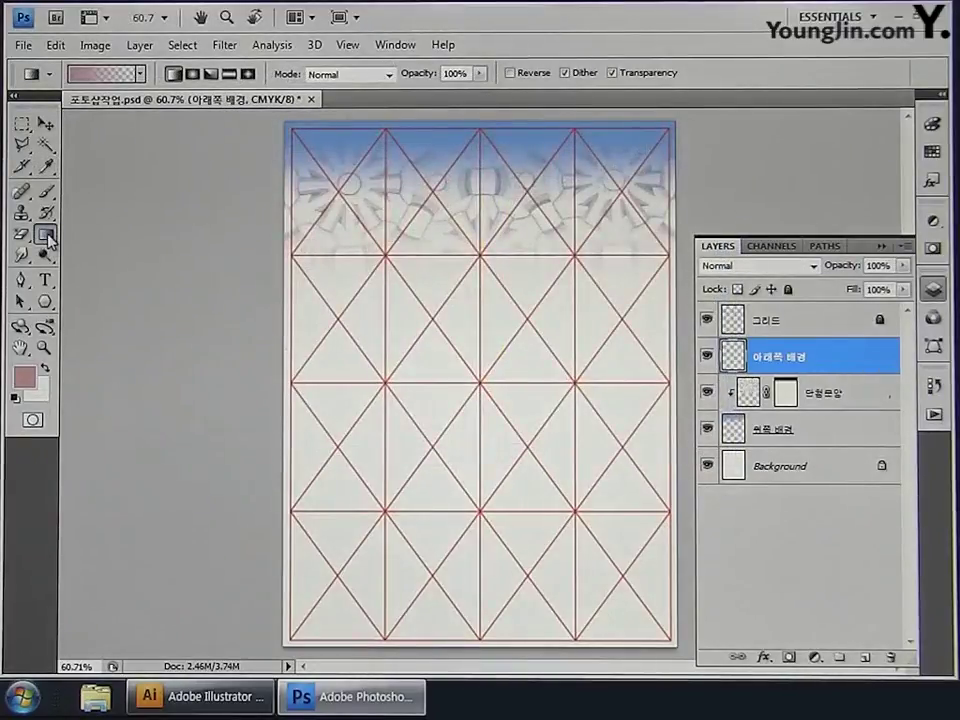
# Step: Draw a foreground-to-transparent linear gradient upward from the page's lower part on 아래쪽 배경, and hide the 그리드 layer
pyautogui.click(140, 73)
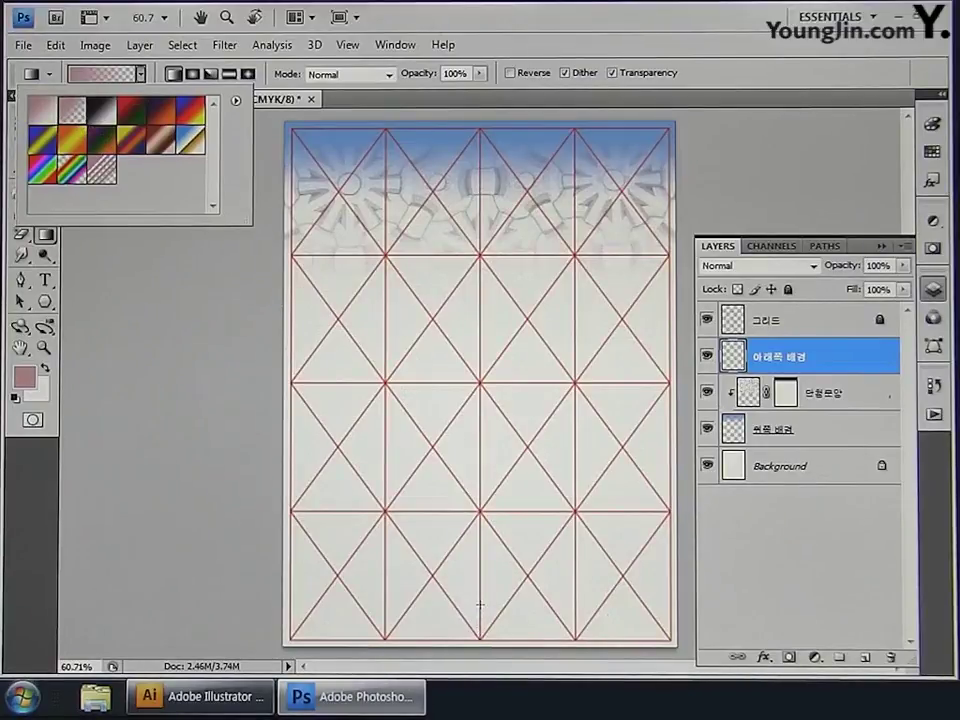
pyautogui.click(480, 604)
pyautogui.moveTo(480, 542); pyautogui.dragTo(480, 604)
pyautogui.moveTo(480, 498); pyautogui.dragTo(480, 497)
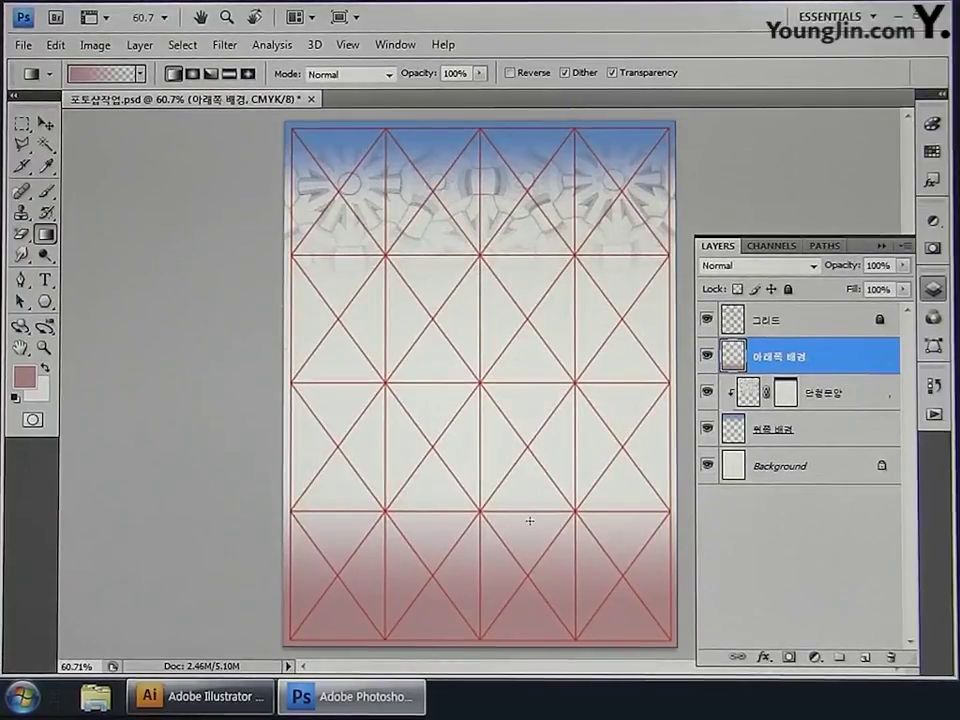
pyautogui.click(707, 321)
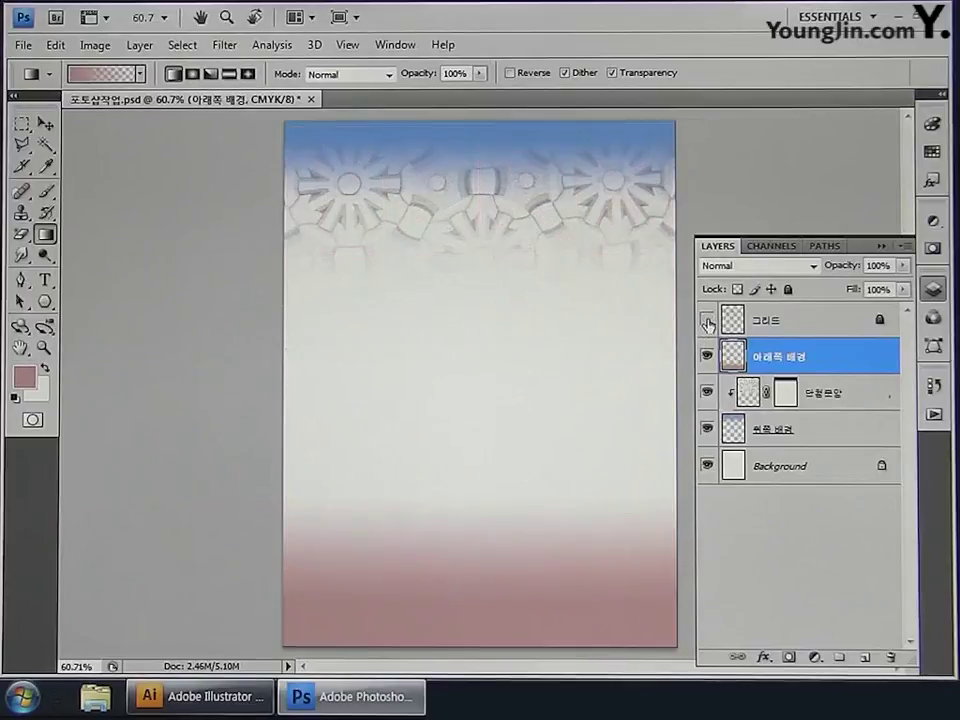
# Step: Draw a small circle as an Ellipse shape layer near the page's lower-left corner, viewed at 100%
pyautogui.doubleClick(43, 348)
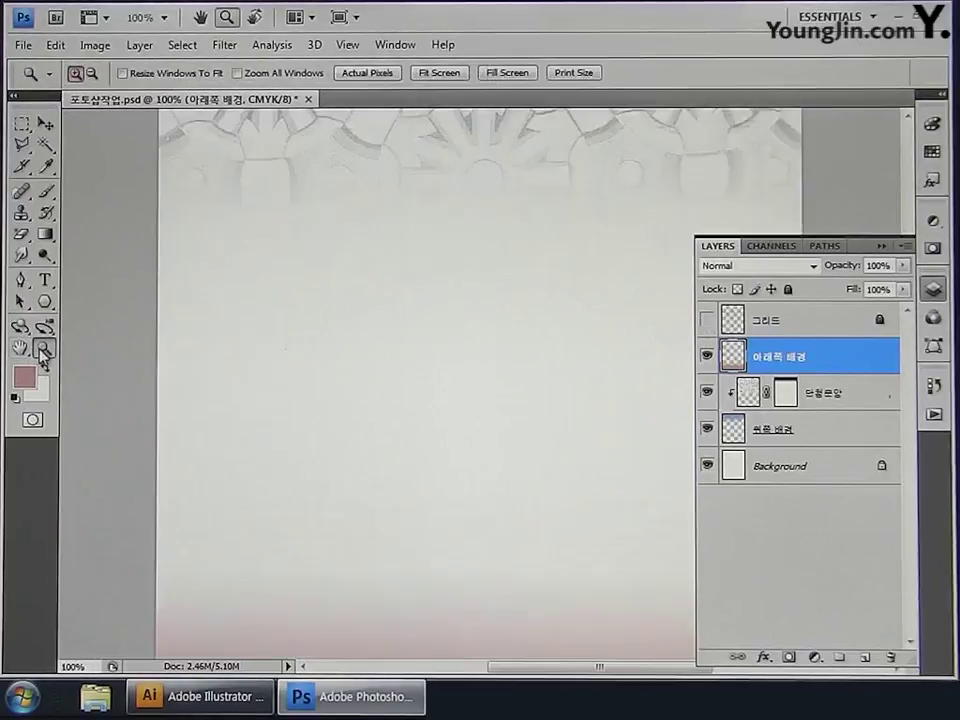
pyautogui.moveTo(343, 476); pyautogui.dragTo(348, 273)
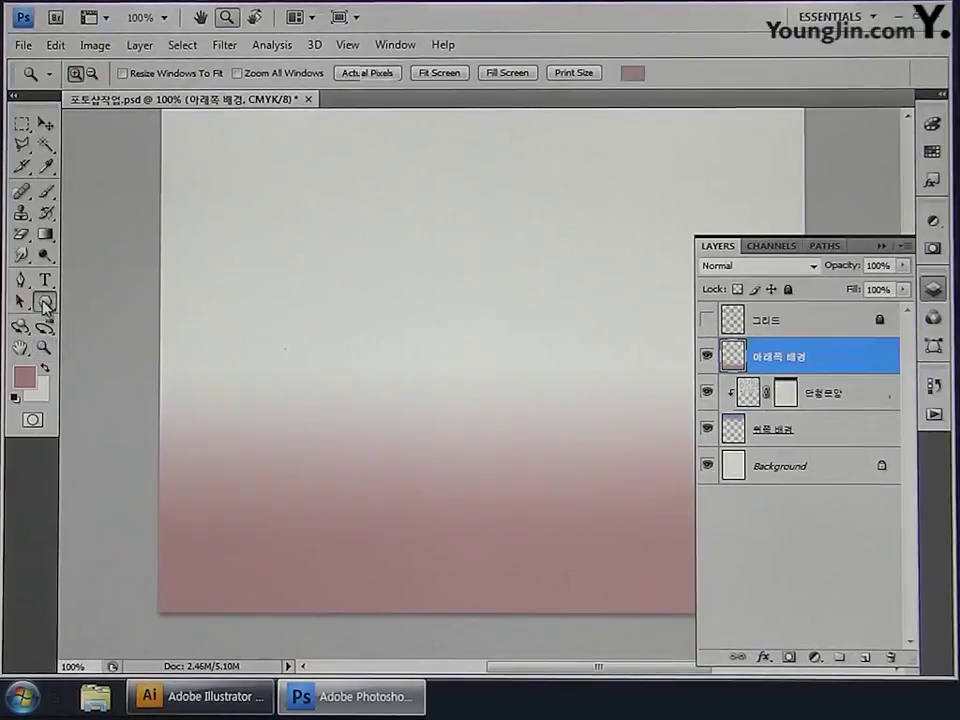
pyautogui.moveTo(43, 302); pyautogui.dragTo(99, 334)
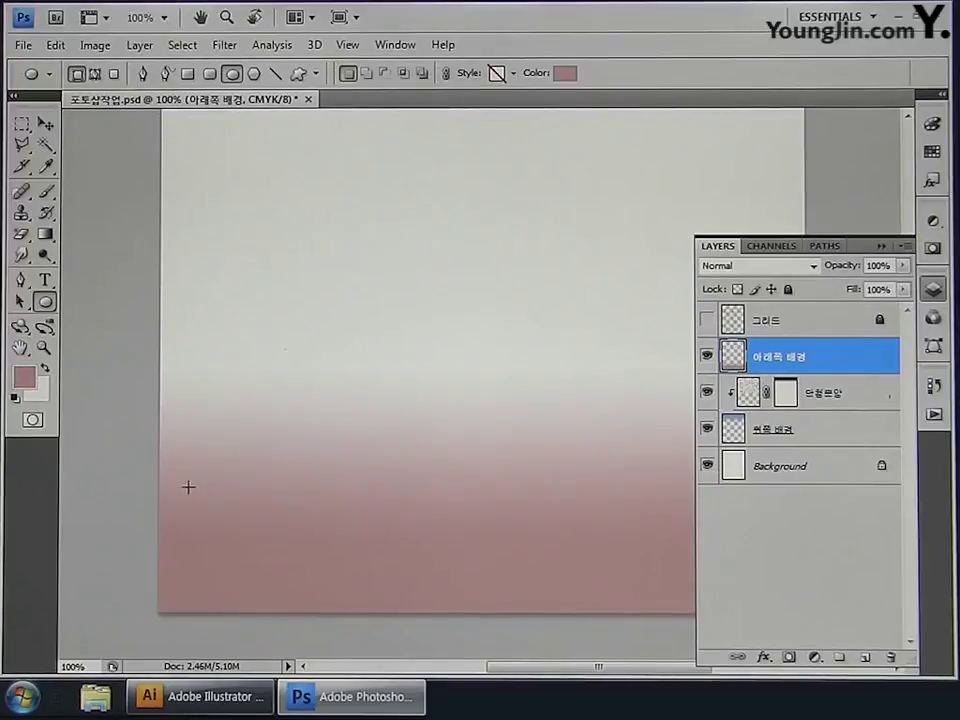
pyautogui.moveTo(222, 538); pyautogui.dragTo(249, 562)
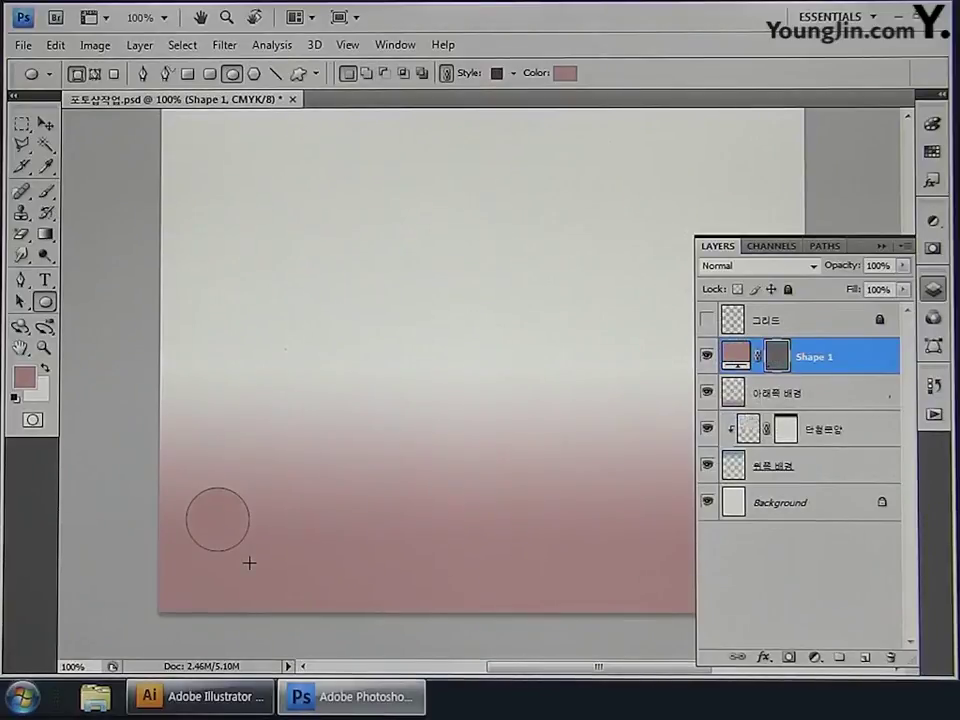
# Step: Set the circle's fill color to C 0, M 22, Y 50, K 0
pyautogui.click(565, 73)
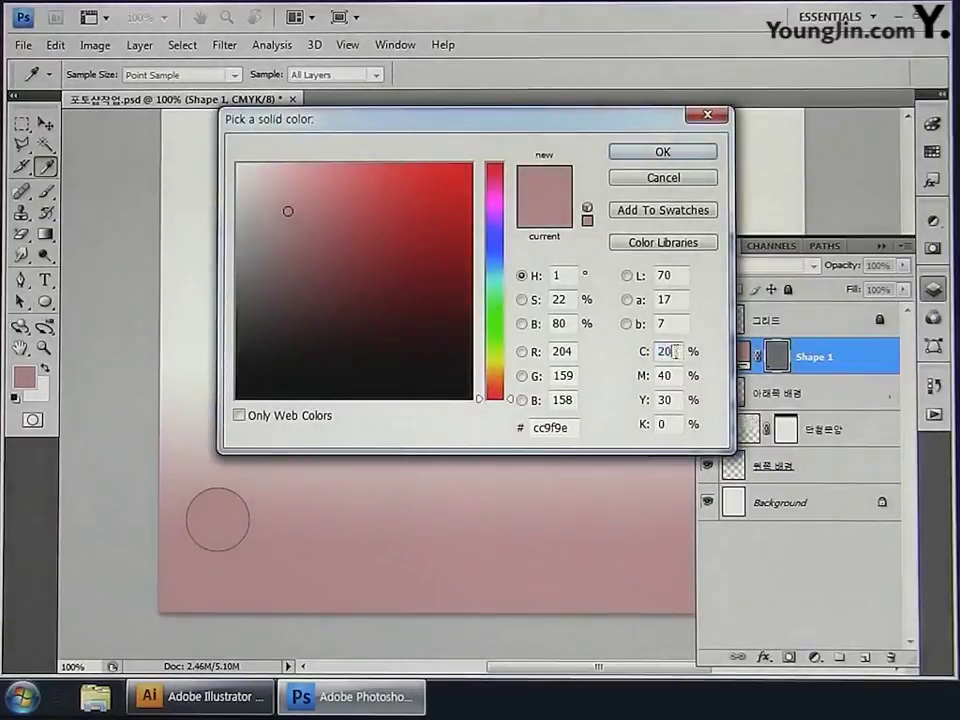
pyautogui.write('0')
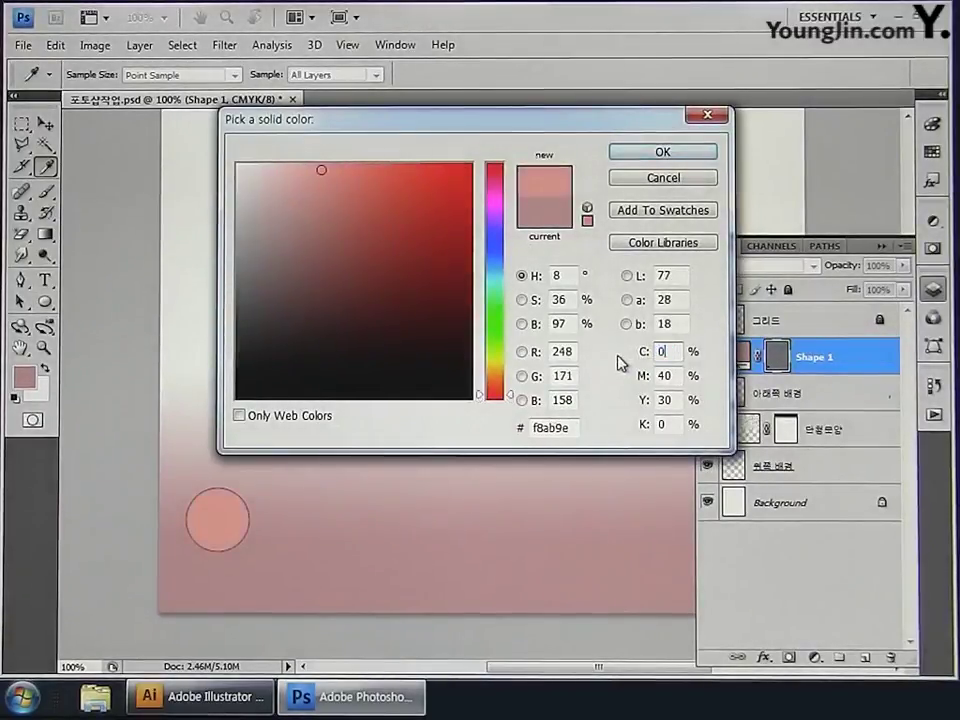
pyautogui.press('Tab')
pyautogui.write('22')
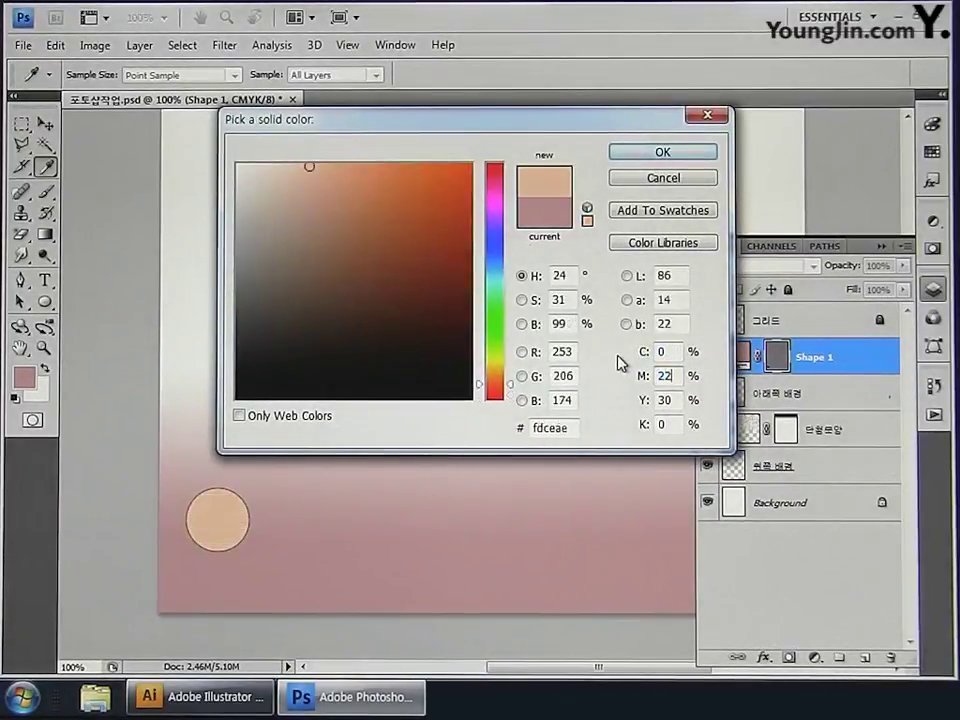
pyautogui.press('Tab')
pyautogui.write('50')
pyautogui.press('Tab')
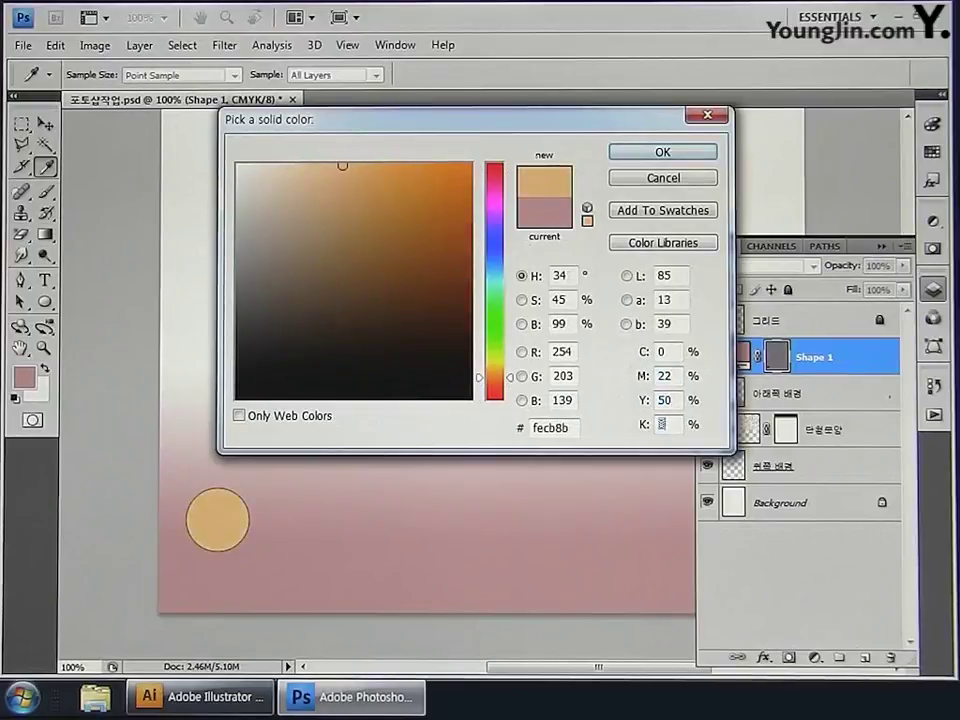
pyautogui.click(671, 152)
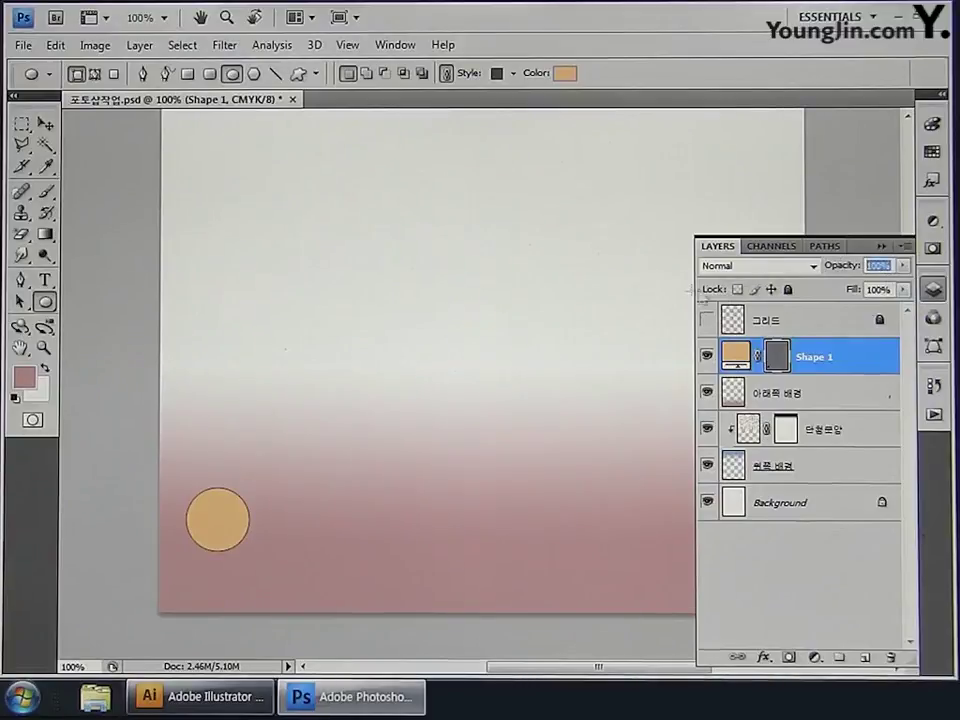
# Step: Set the circle layer's opacity to 50% and rename the layer as 빛 효과1
pyautogui.write('50')
pyautogui.press('Return')
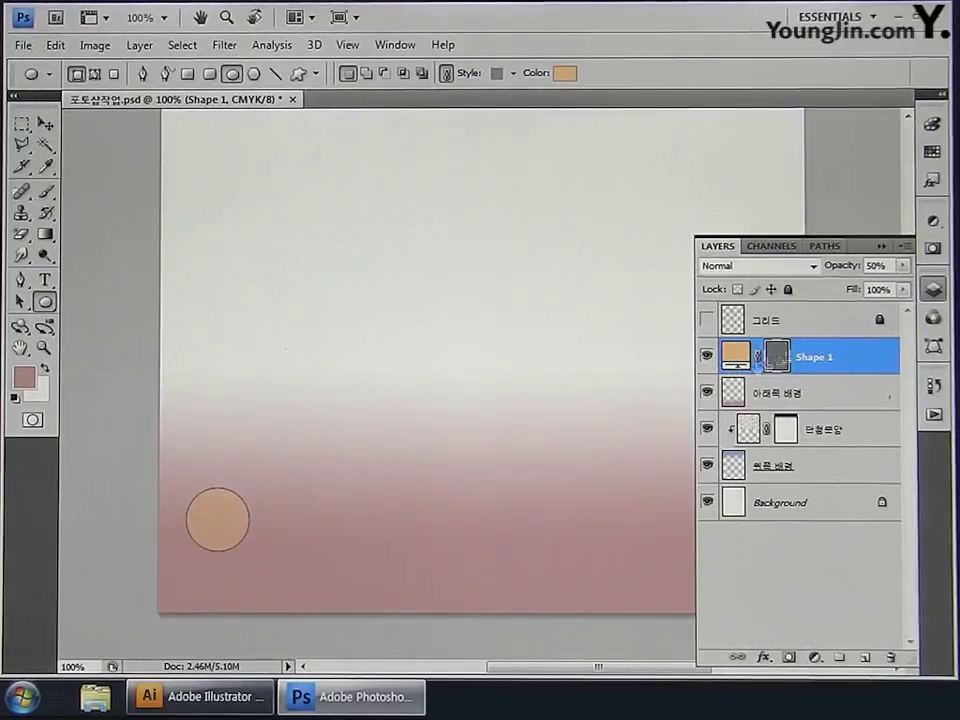
pyautogui.doubleClick(815, 357)
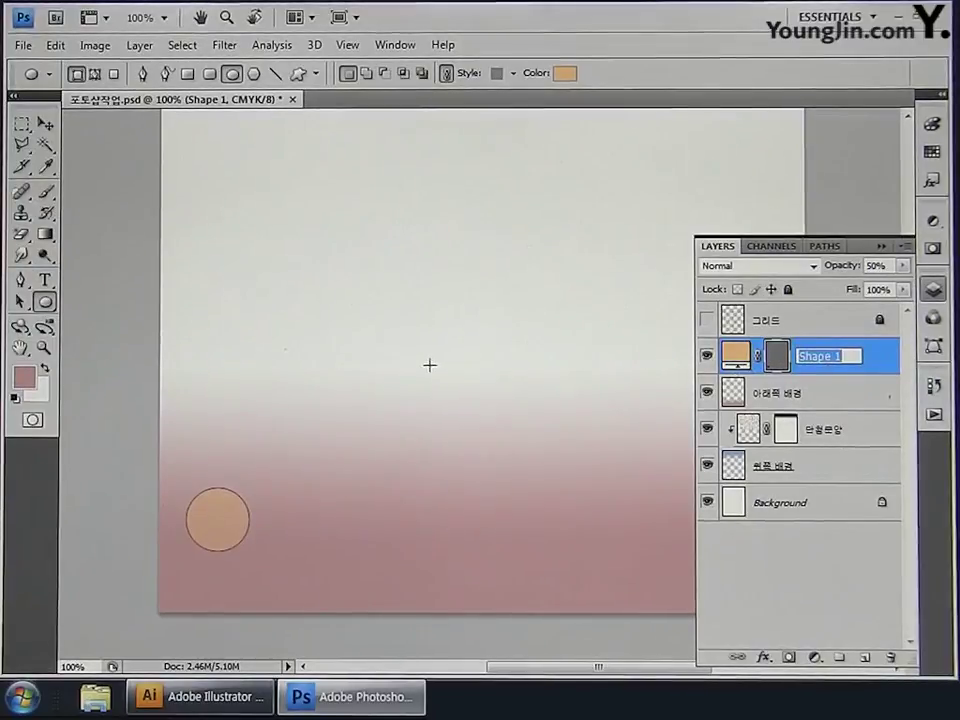
pyautogui.write('ㅂ빛 효과1')
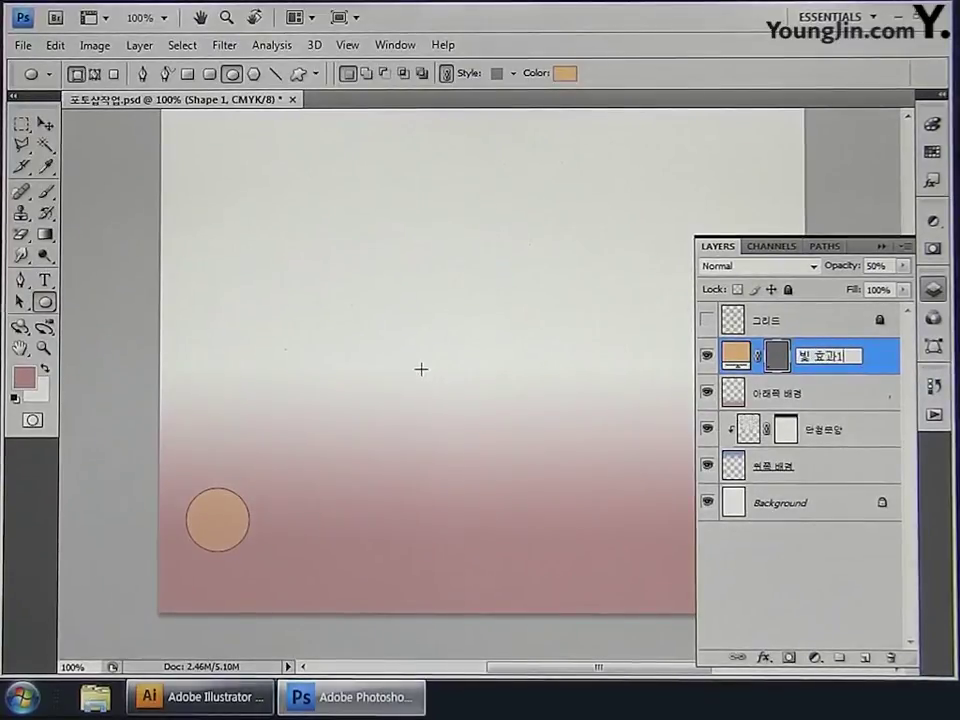
pyautogui.press('Return')
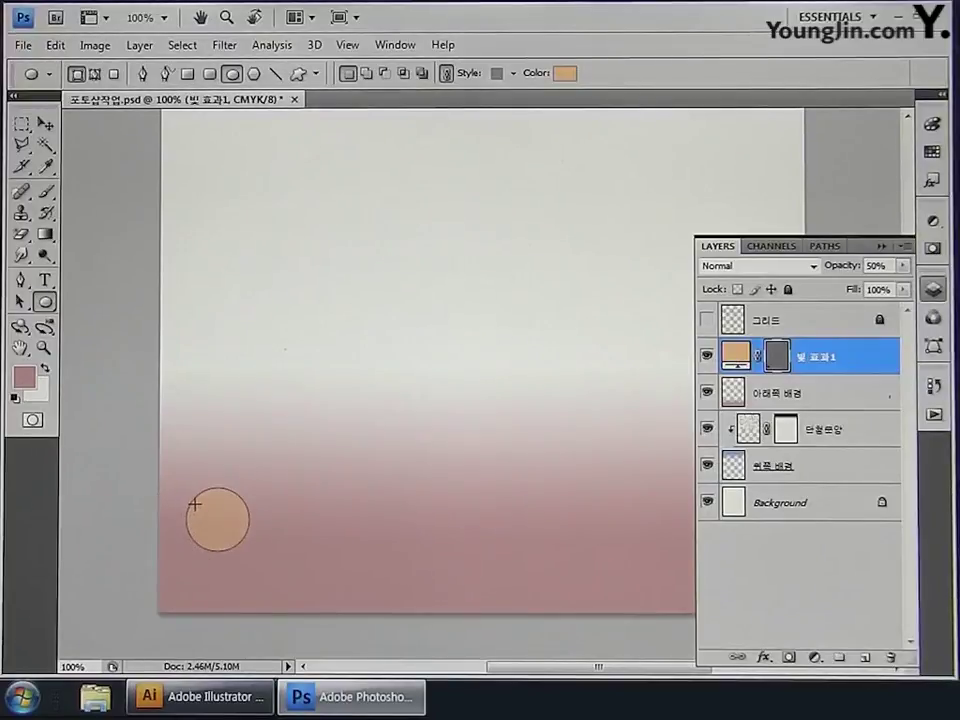
# Step: Draw a smaller concentric circle inside the 빛 효과1 circle and set its fill to C 1, M 22, Y 50, K 0
pyautogui.moveTo(196, 504); pyautogui.dragTo(241, 540)
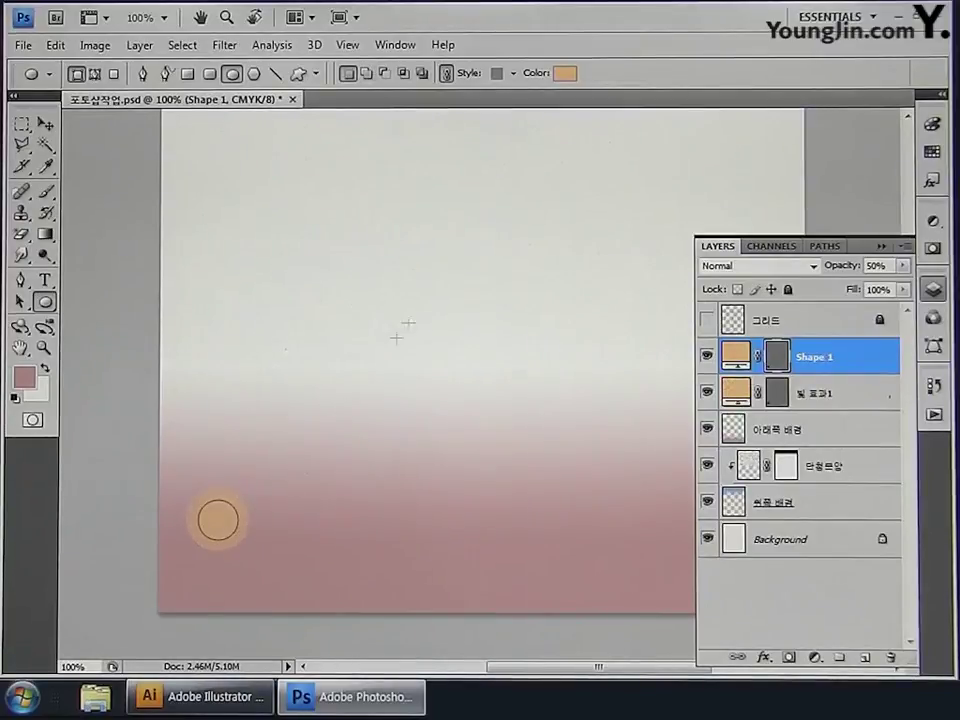
pyautogui.click(565, 73)
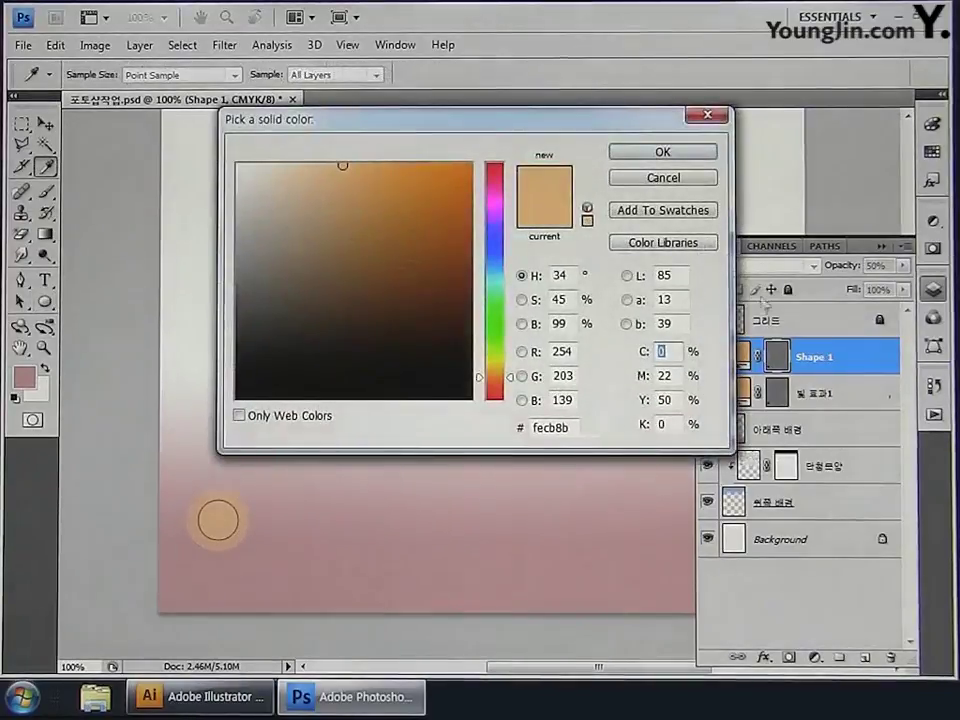
pyautogui.write('1')
pyautogui.press('Tab')
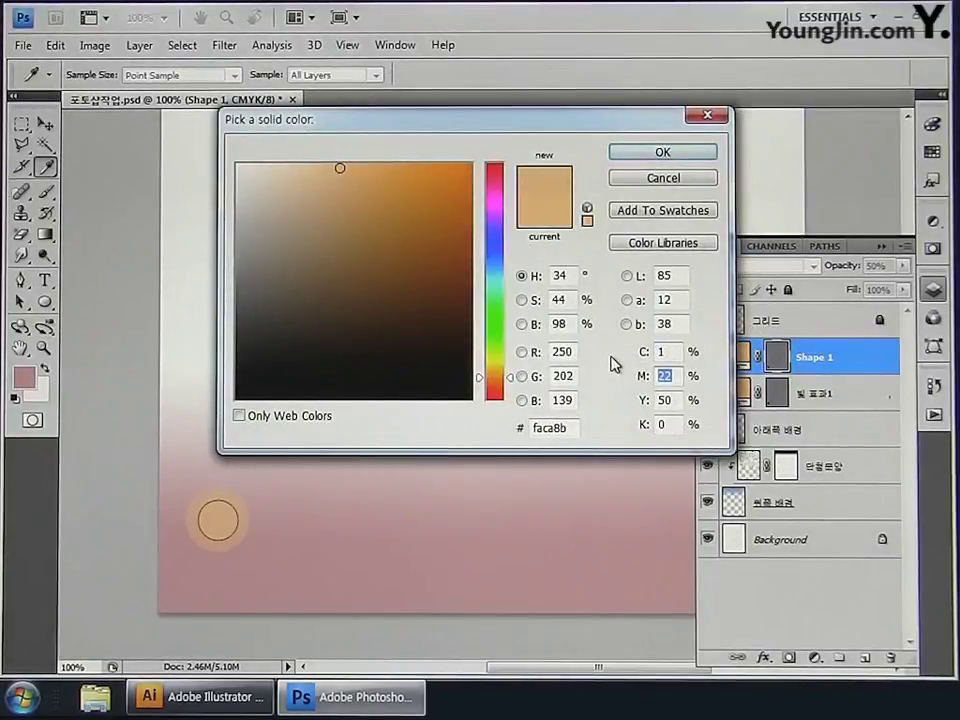
pyautogui.write('22')
pyautogui.write('5')
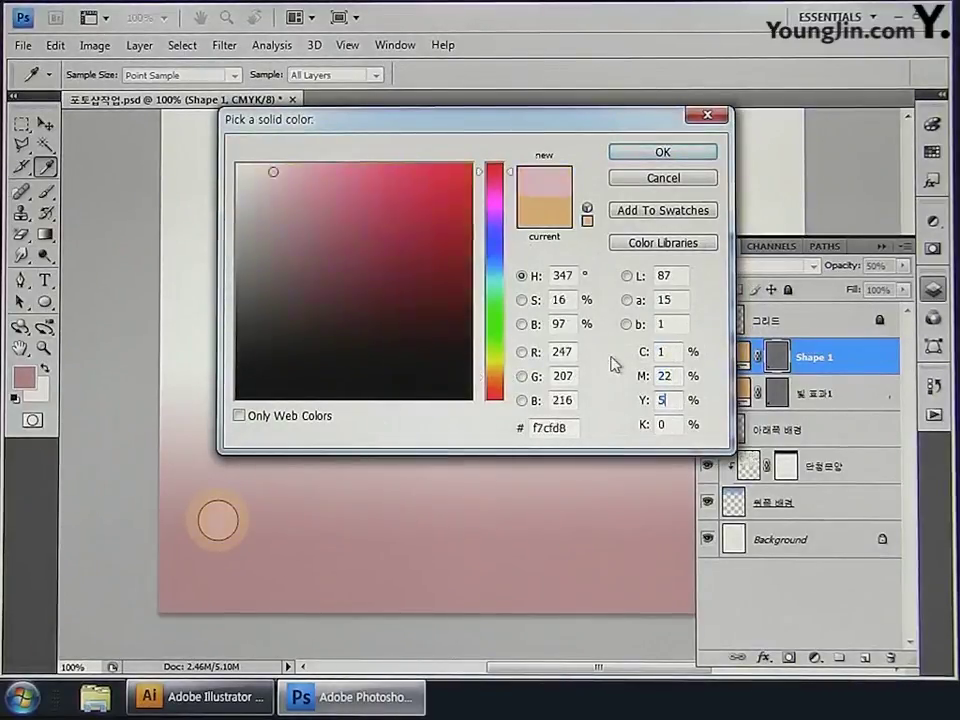
pyautogui.write('0')
pyautogui.press('Tab')
pyautogui.write('0')
pyautogui.press('Return')
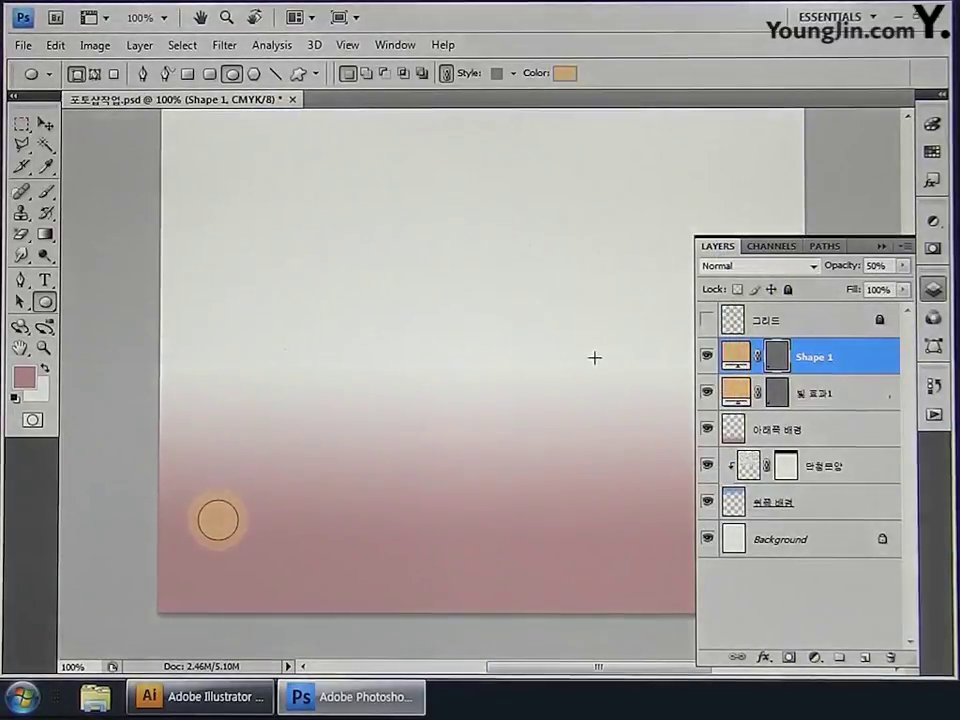
# Step: Set the inner circle layer's opacity to 100% and rename the layer as 빛 효과2
pyautogui.click(821, 266)
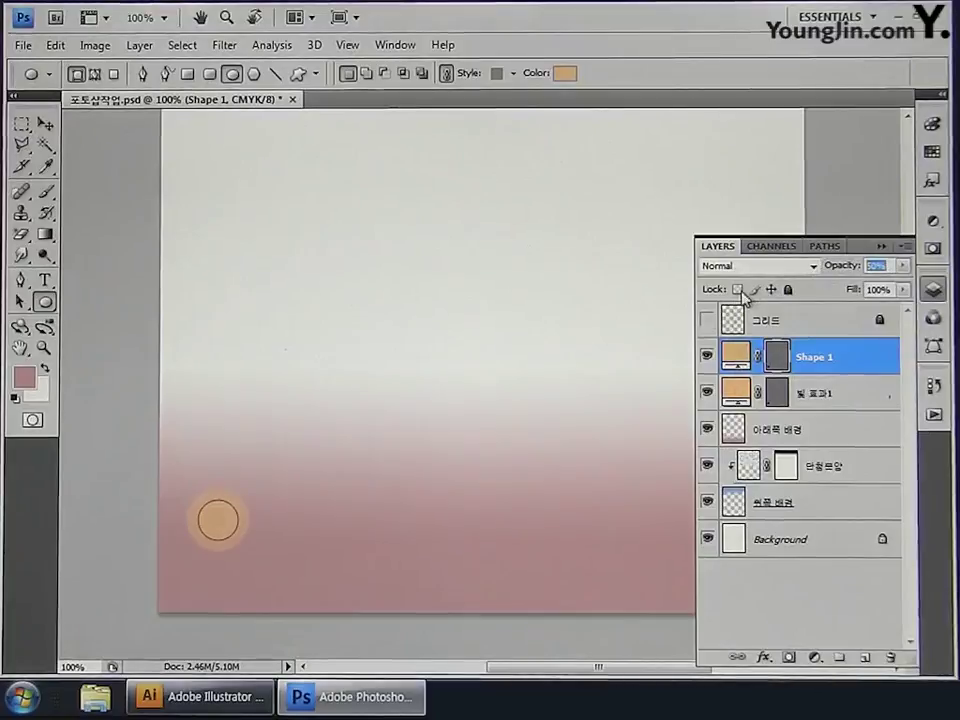
pyautogui.write('100')
pyautogui.press('Return')
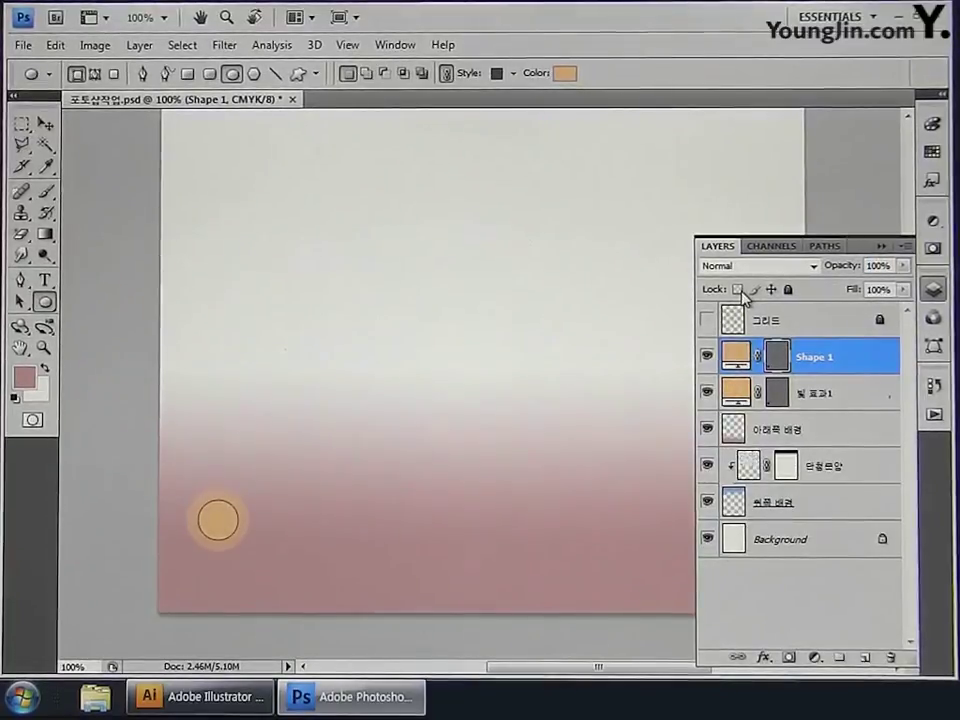
pyautogui.doubleClick(814, 357)
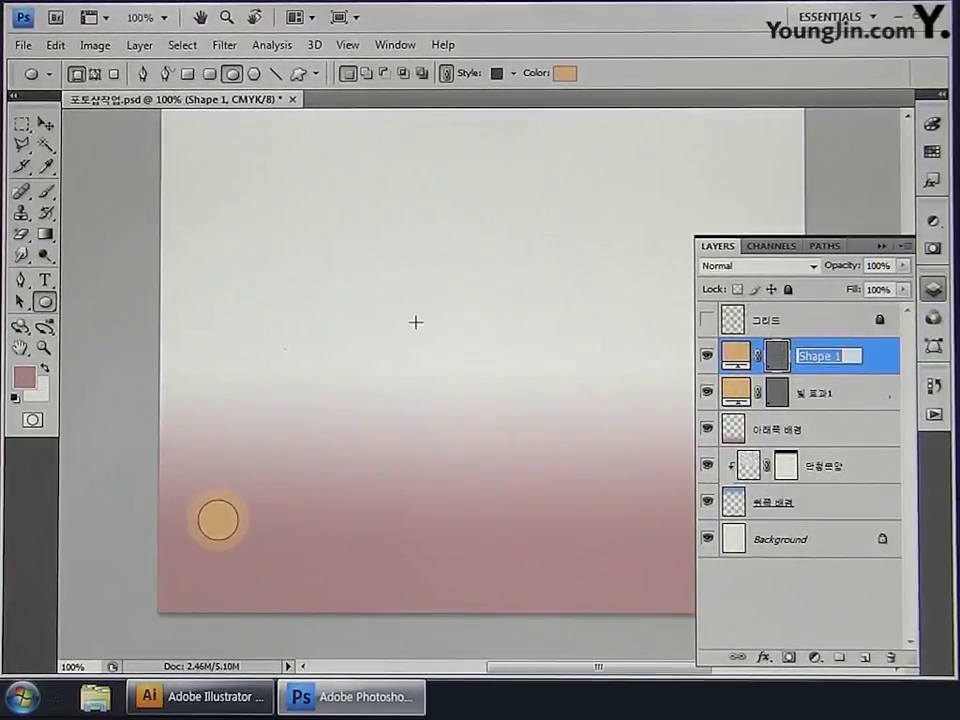
pyautogui.write('빛')
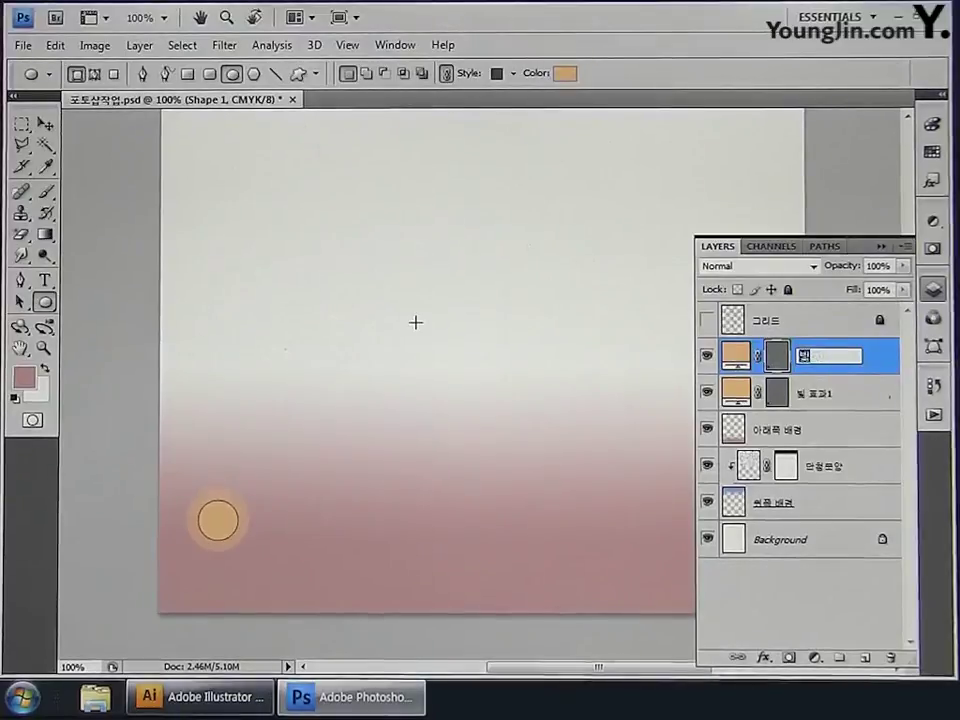
pyautogui.write(' 효과2')
pyautogui.press('Return')
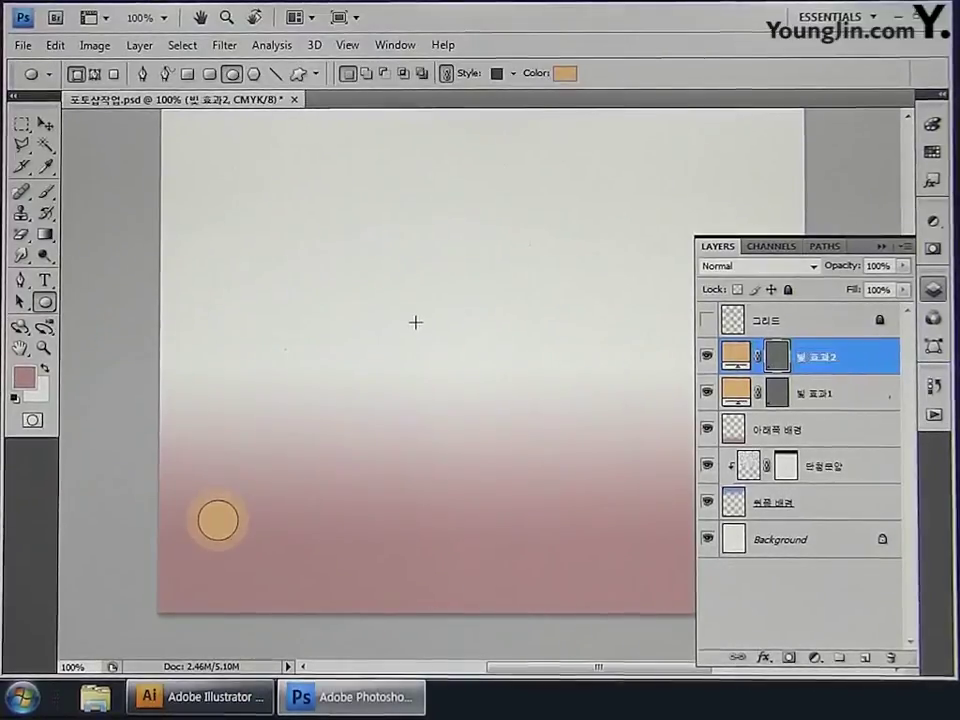
# Step: Draw a small Ellipse shape circle overlapping the upper-left edge of the outer light circle, viewed at 200%
pyautogui.hotkey('ctrl', '+')
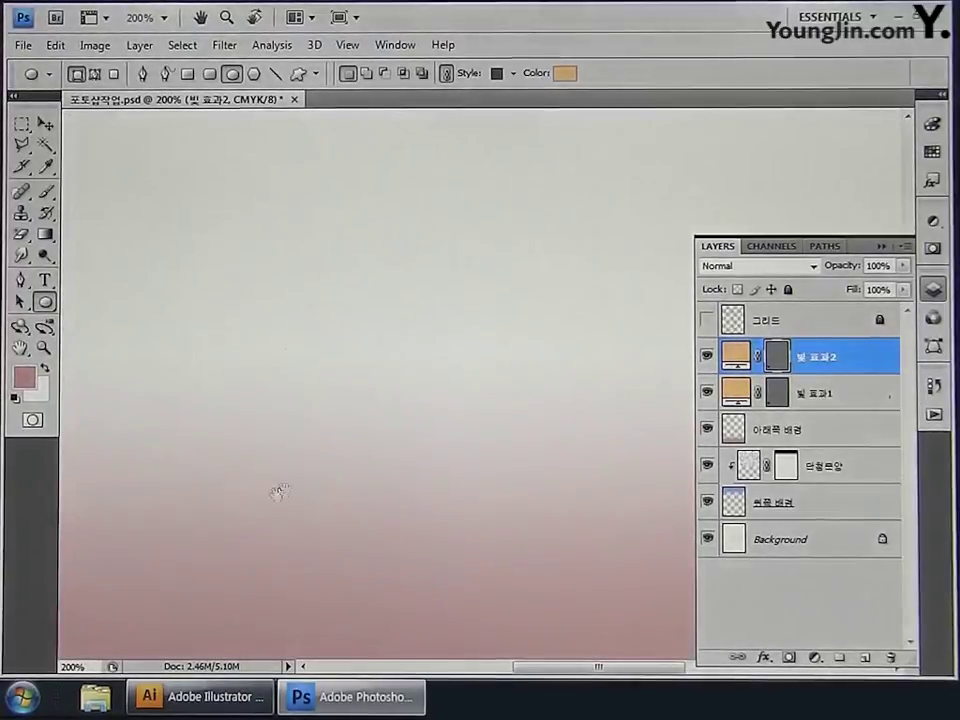
pyautogui.moveTo(278, 492); pyautogui.dragTo(594, 281)
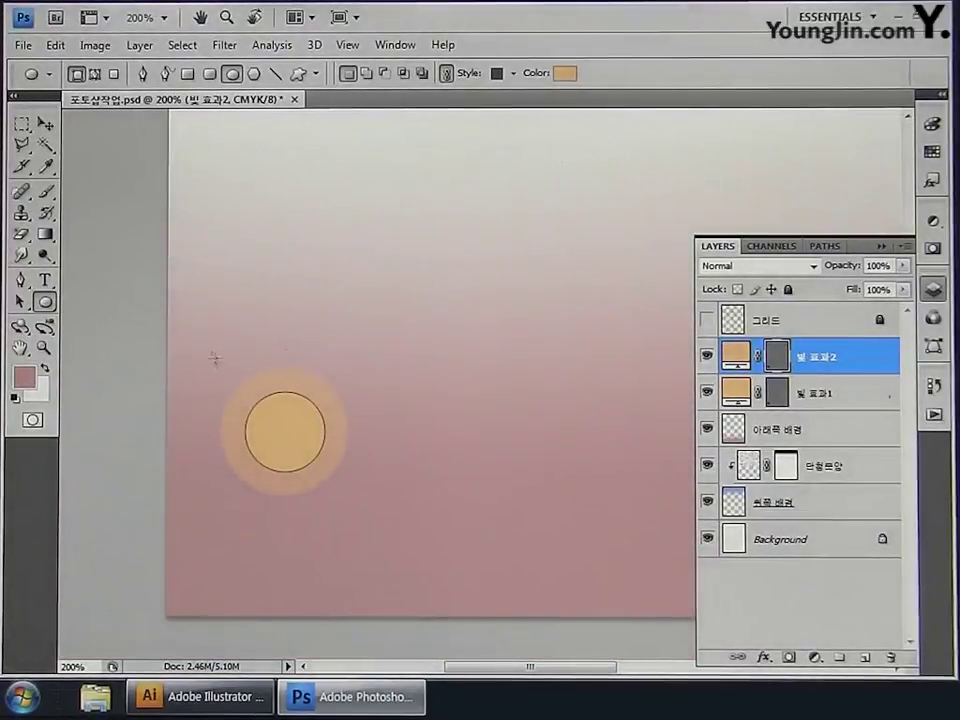
pyautogui.moveTo(214, 357); pyautogui.dragTo(267, 401)
pyautogui.moveTo(268, 404); pyautogui.dragTo(268, 404)
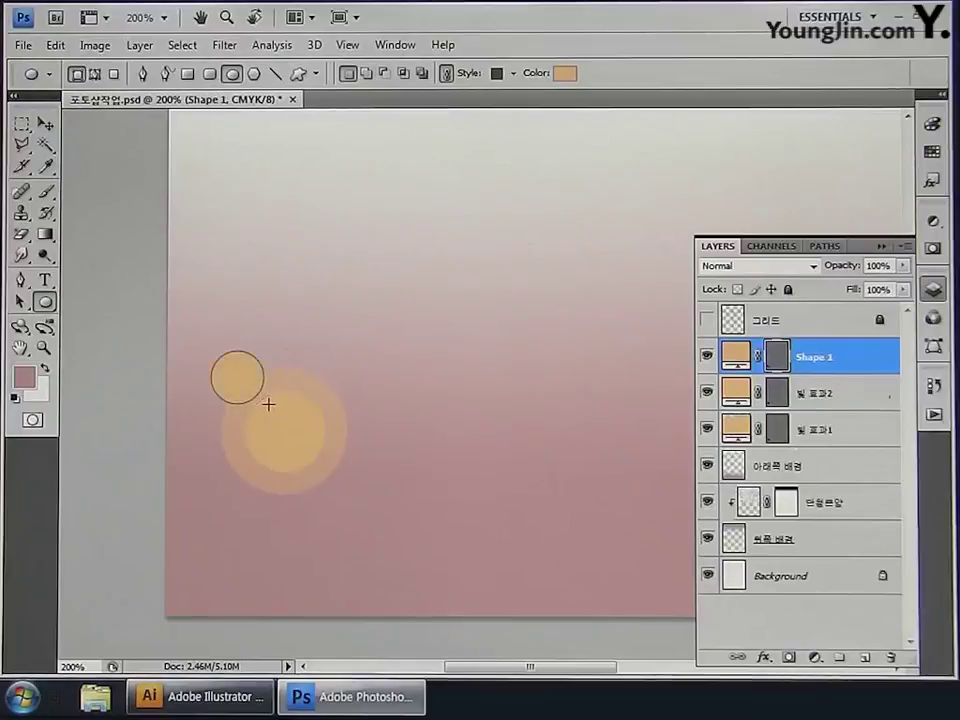
# Step: Set the small circle's fill color to white, C 0, M 0, Y 0, K 0
pyautogui.click(565, 73)
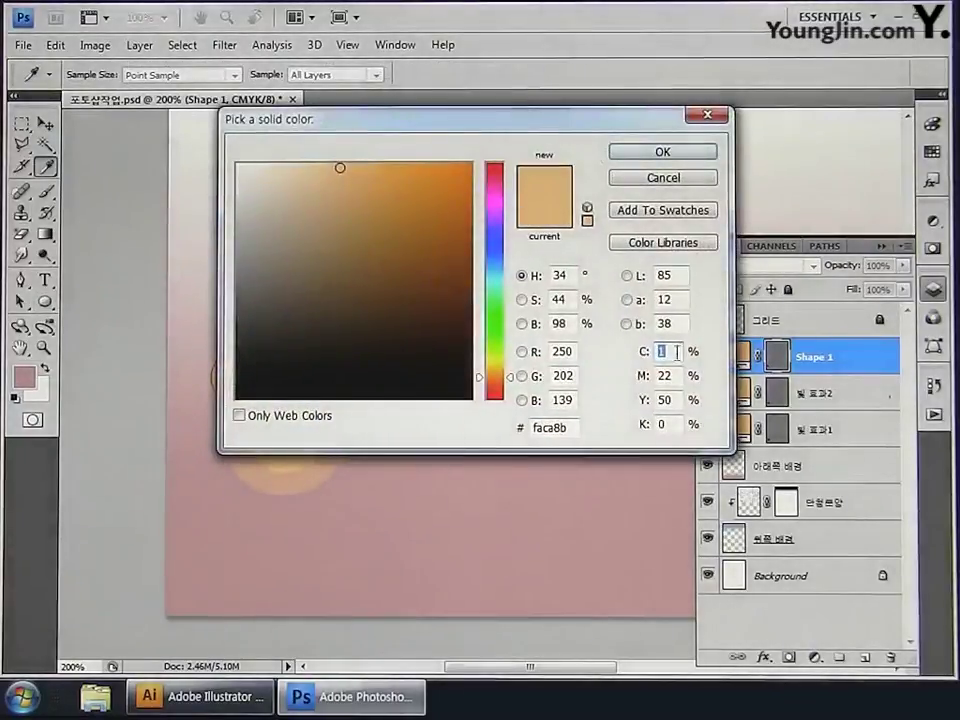
pyautogui.write('0')
pyautogui.press('Tab')
pyautogui.write('0')
pyautogui.press('Tab')
pyautogui.write('0')
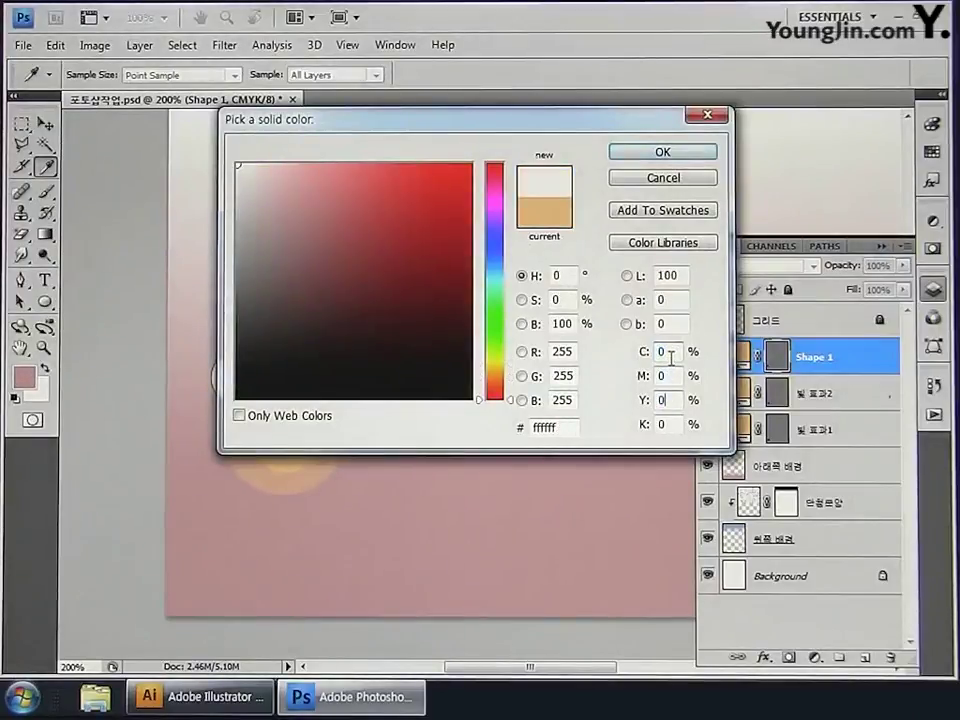
pyautogui.click(662, 151)
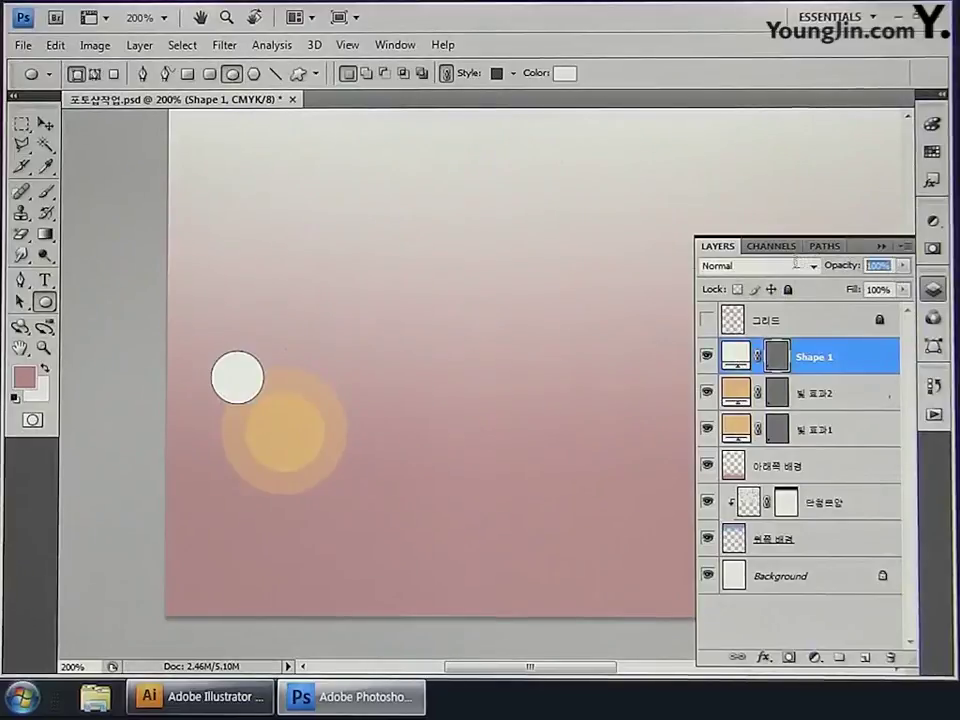
# Step: Set the white circle layer's opacity to 13% and draw a matching circle at the light's lower-right edge
pyautogui.write('0')
pyautogui.press('Return')
pyautogui.write('13')
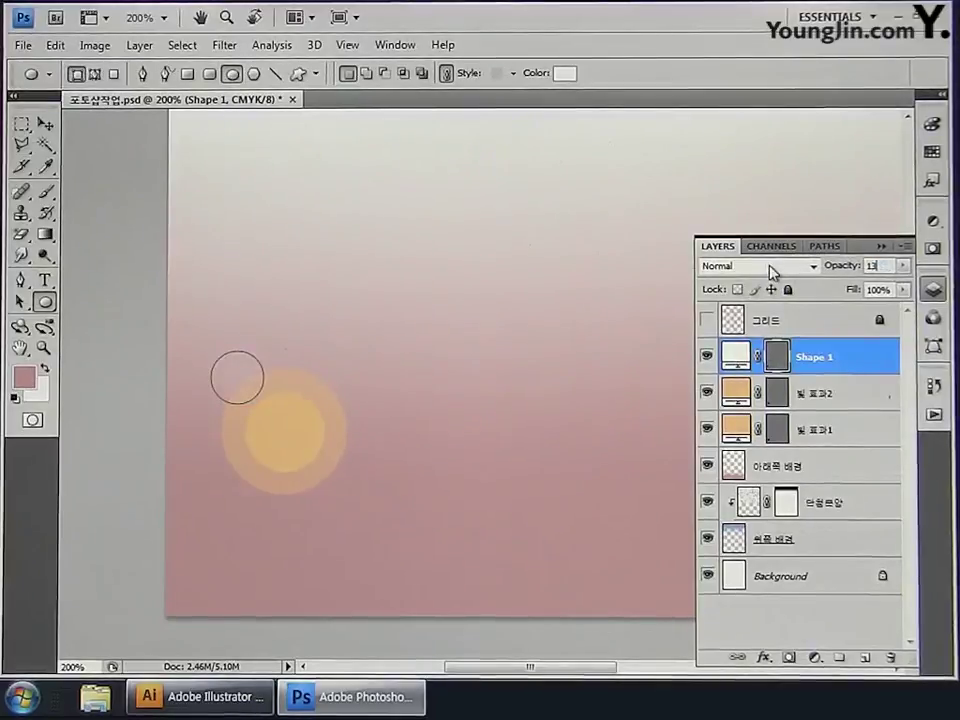
pyautogui.press('Return')
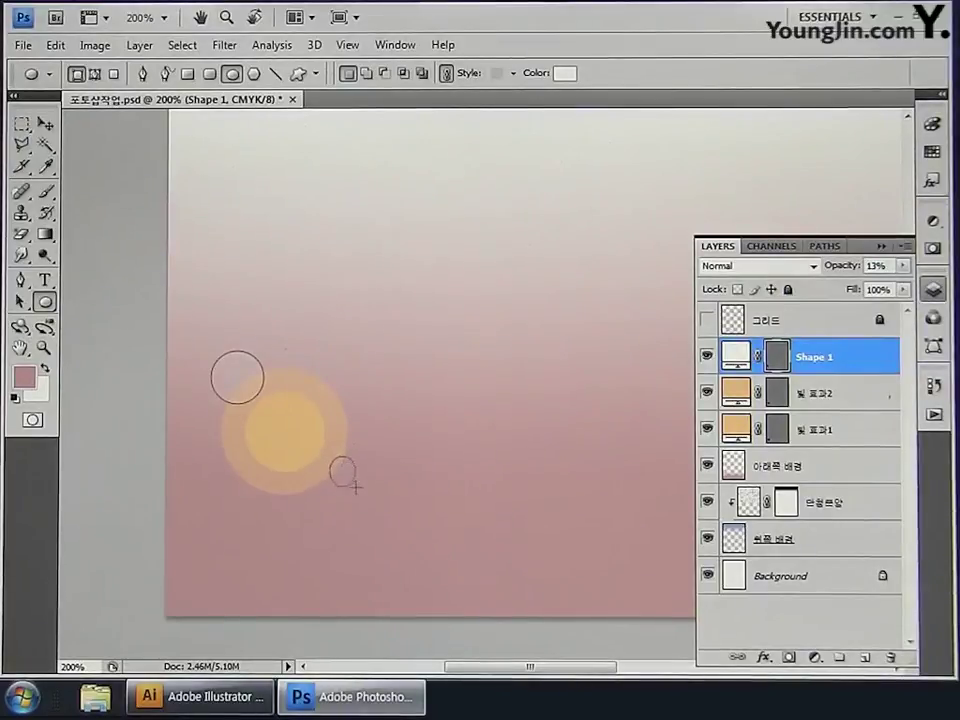
pyautogui.moveTo(355, 487); pyautogui.dragTo(376, 504)
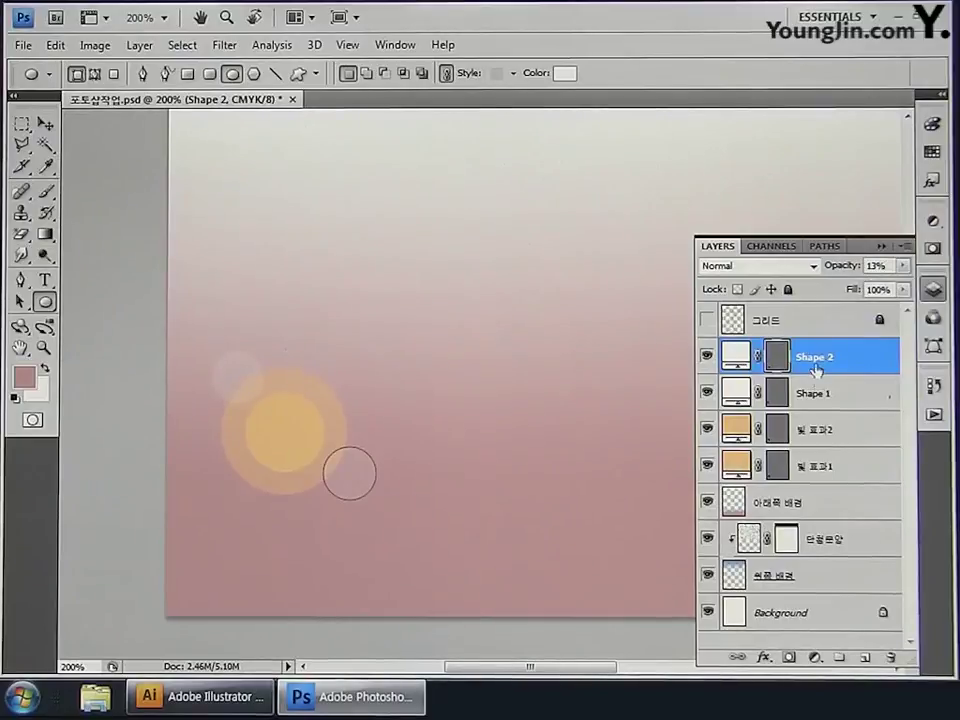
# Step: Rename the first small white circle's layer as 빛 효과3 and the second one's as 빛 효과4
pyautogui.doubleClick(815, 394)
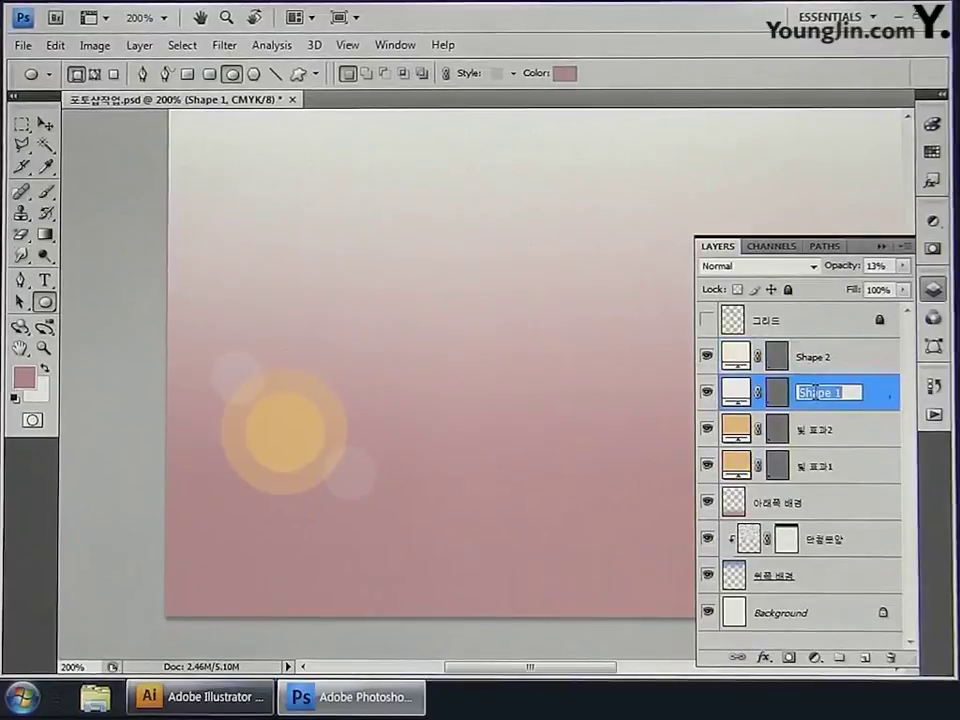
pyautogui.write('빛 효과3')
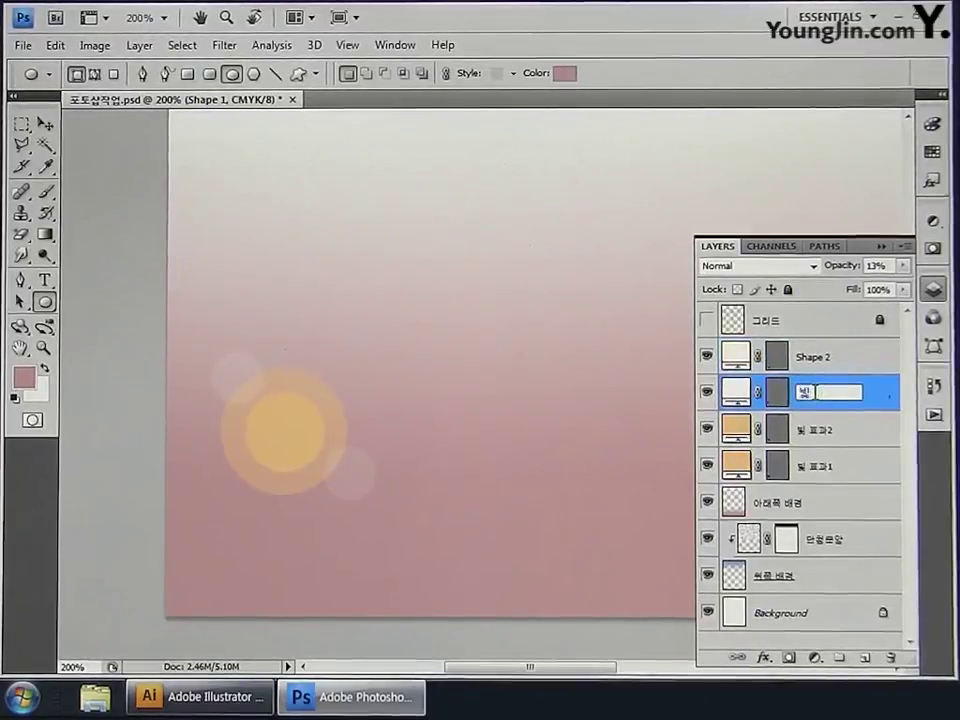
pyautogui.press('Return')
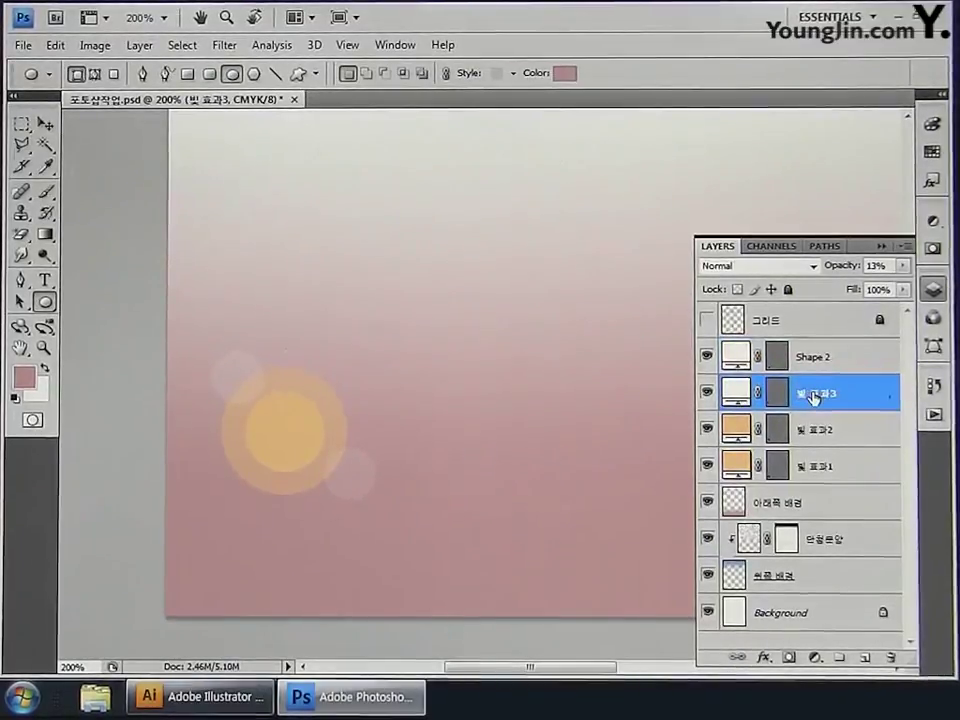
pyautogui.doubleClick(812, 357)
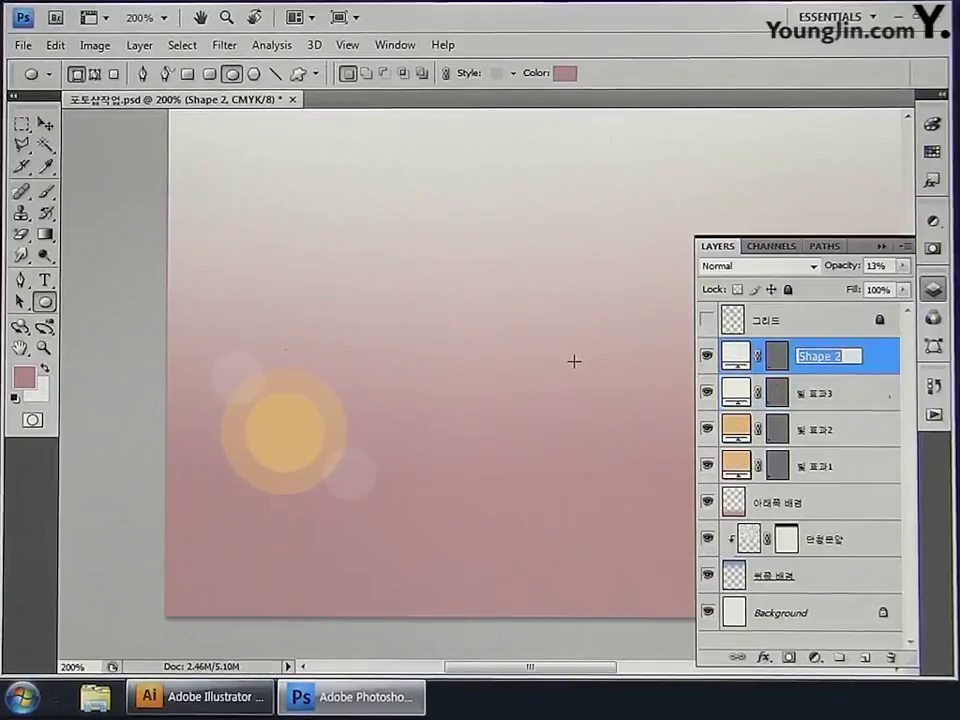
pyautogui.write('빛 ㅎㅛ과4')
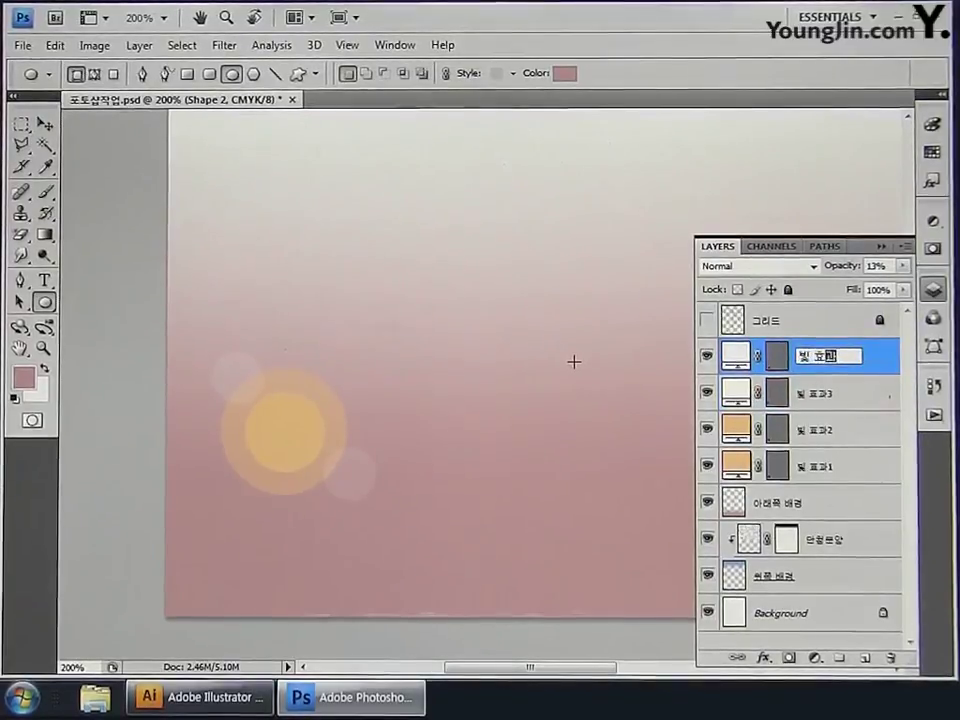
pyautogui.press('Return')
# Step: Draw a narrow triangular ray as a Pen shape layer from the light circles' center to just below the page's bottom edge
pyautogui.moveTo(537, 371); pyautogui.dragTo(311, 465)
pyautogui.hotkey('ctrl', '-')
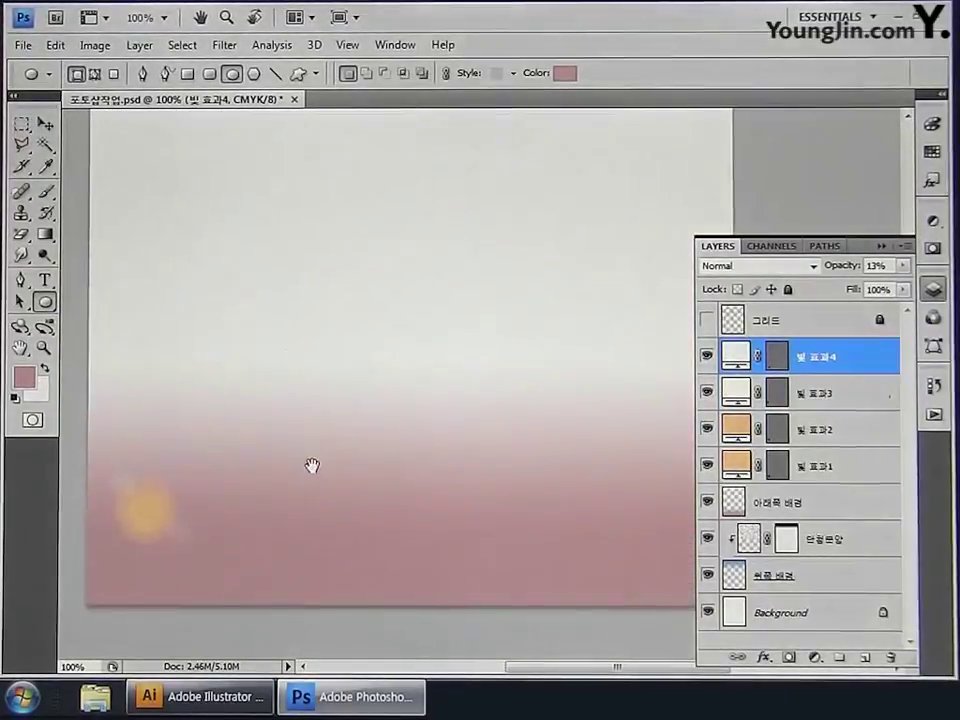
pyautogui.click(21, 279)
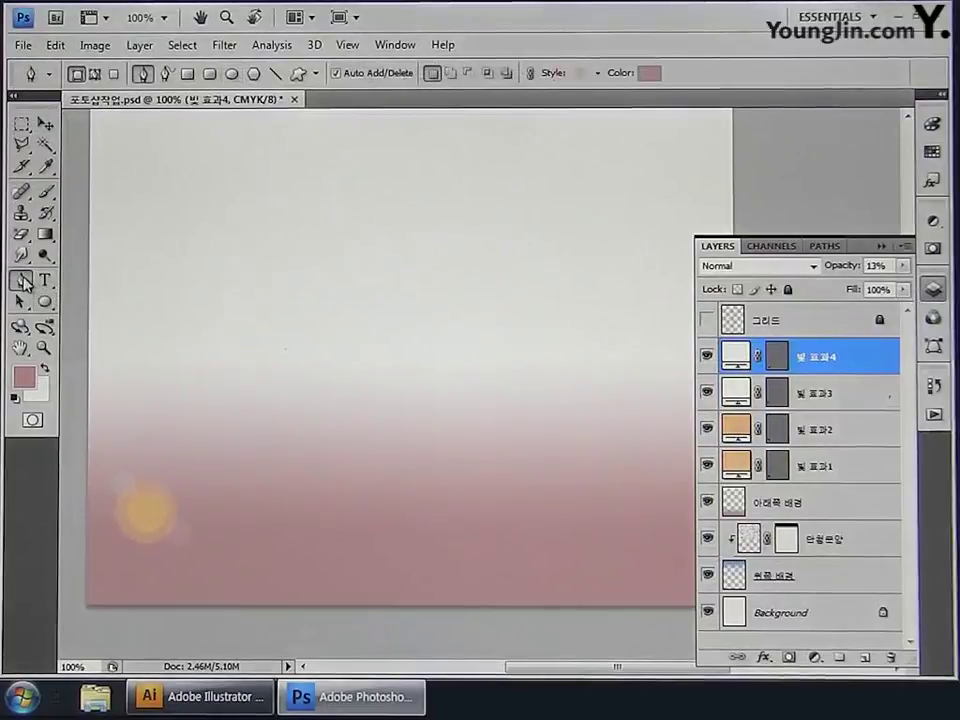
pyautogui.click(146, 516)
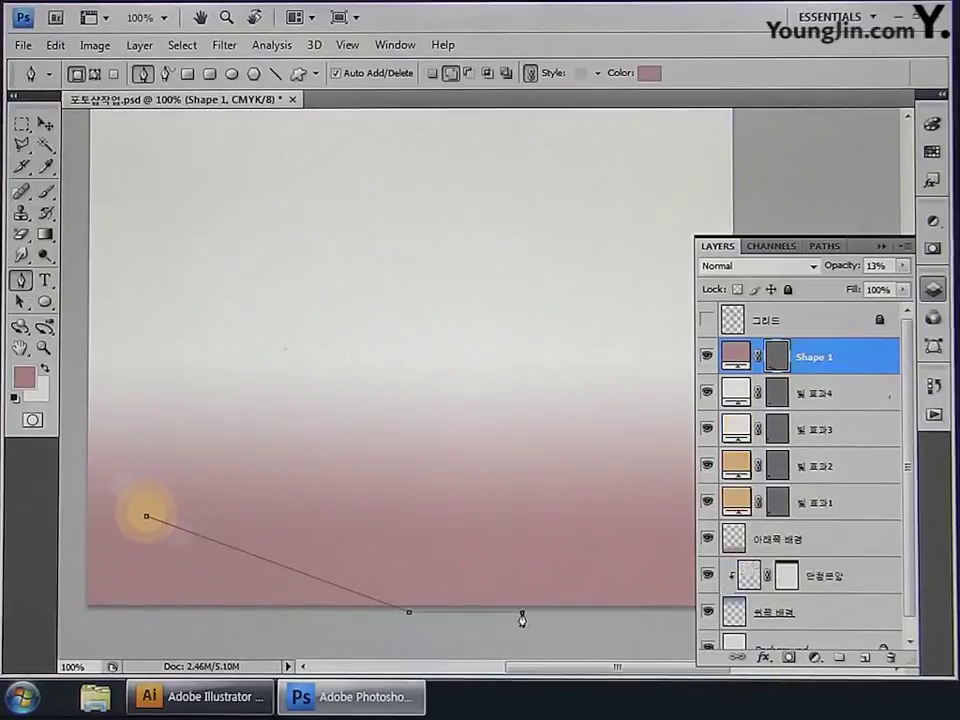
pyautogui.click(147, 520)
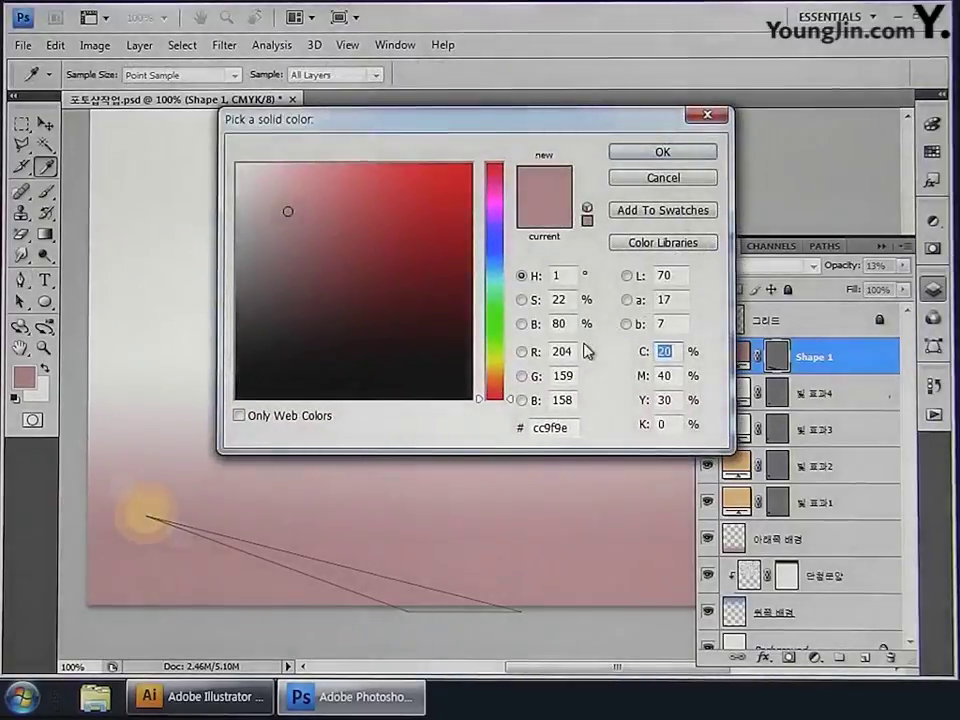
# Step: Set the triangular ray's fill color to C 0, M 0, Y 0, K 0
pyautogui.write('0')
pyautogui.press('Tab')
pyautogui.write('0')
pyautogui.press('Tab')
pyautogui.write('0')
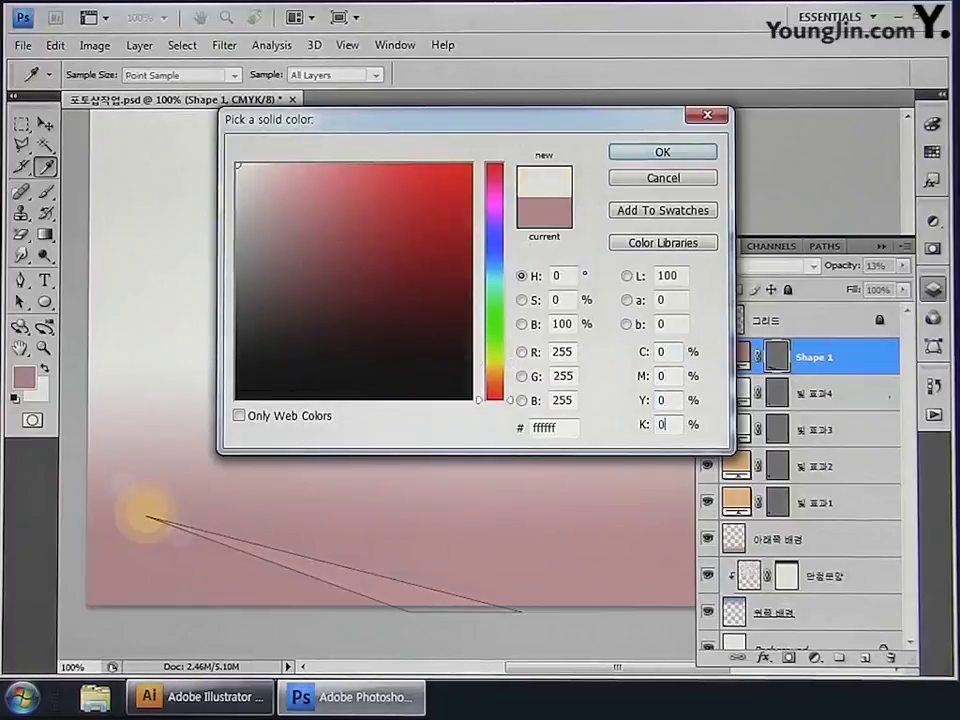
pyautogui.click(663, 154)
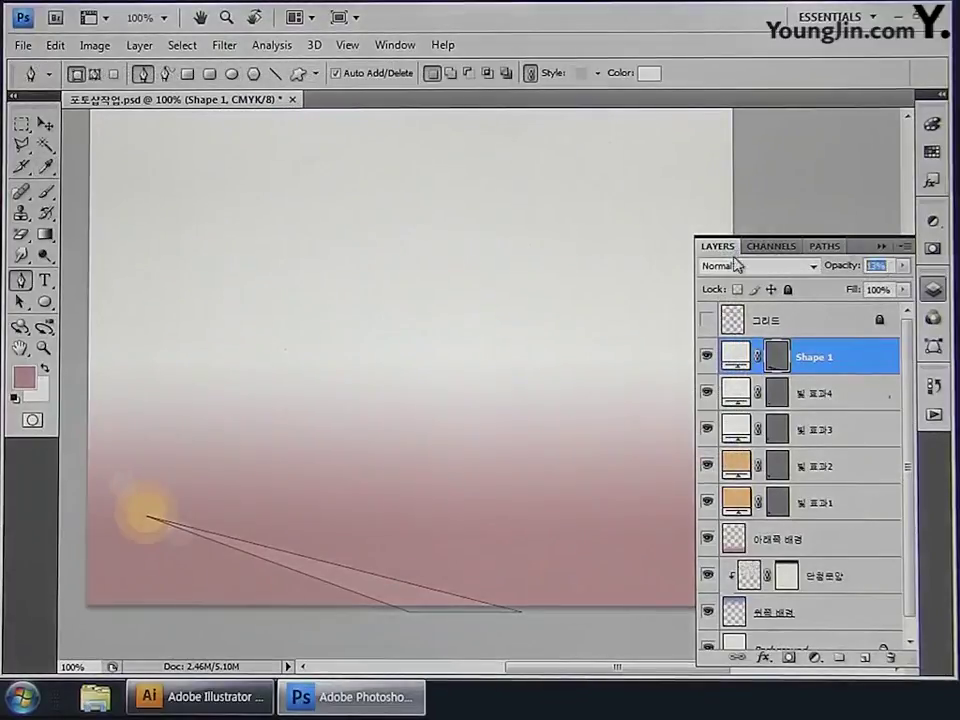
# Step: Set the ray layer's opacity to 22% and rename the layer as 빛줄기1
pyautogui.write('22')
pyautogui.press('Return')
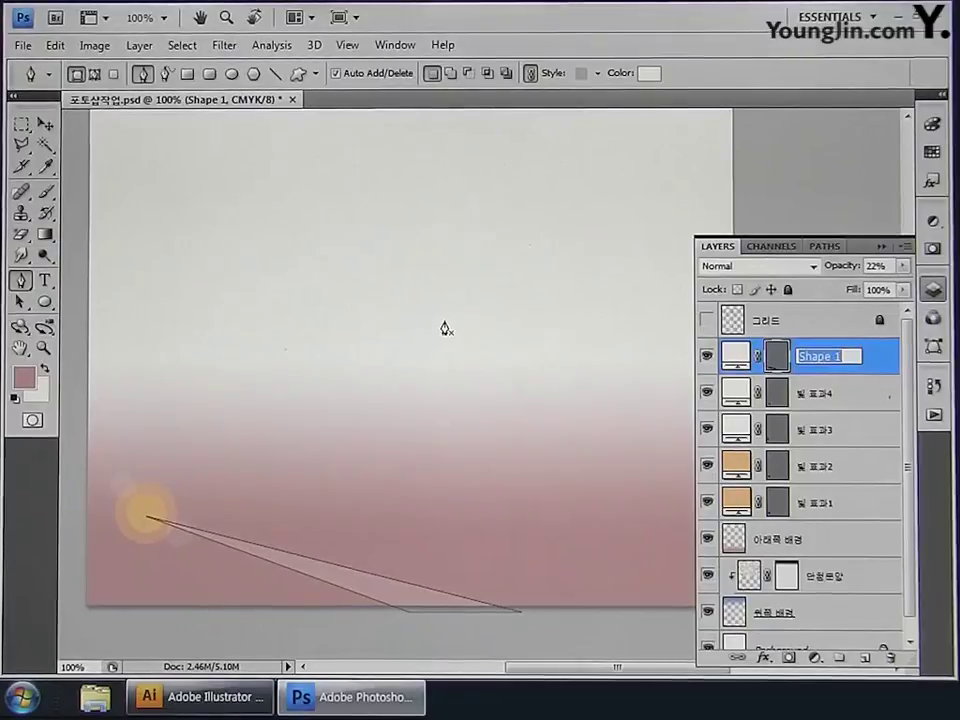
pyautogui.write('빛줄기1')
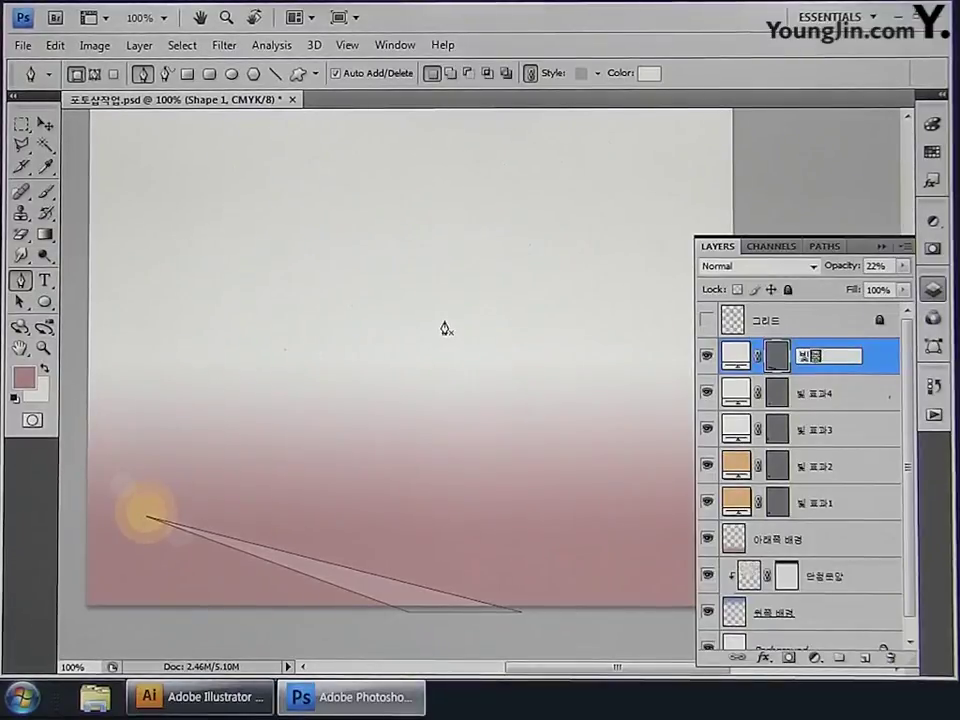
pyautogui.press('Return')
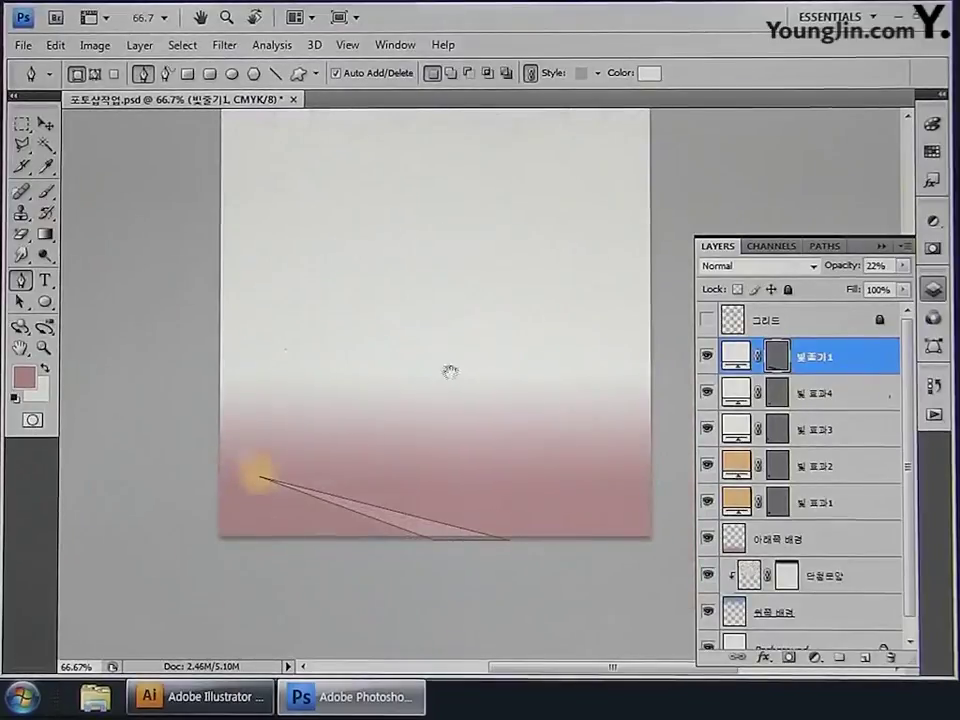
# Step: Draw two more narrow triangular rays as separate Pen shape layers from the light's center past the page's right edge, one nearly horizontal and one rising diagonally
pyautogui.moveTo(450, 371); pyautogui.dragTo(316, 448)
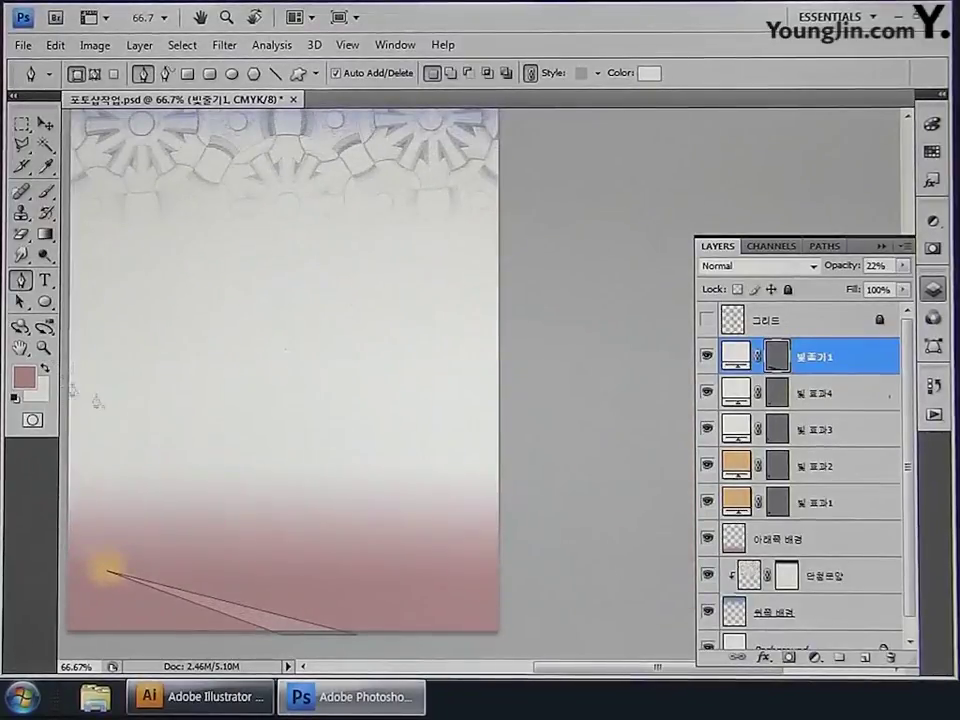
pyautogui.click(108, 577)
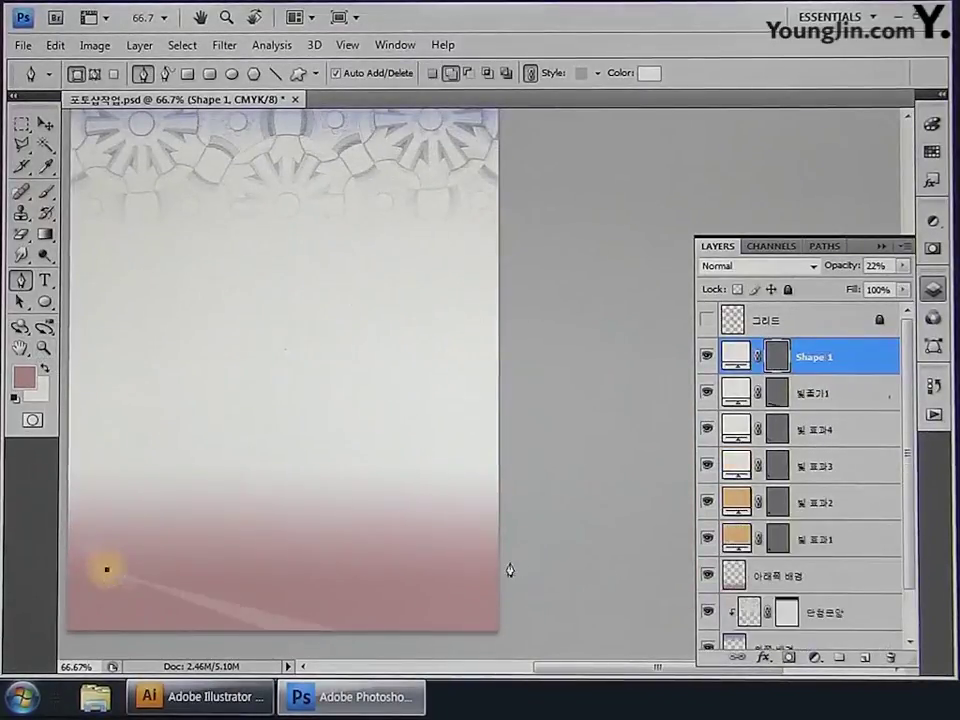
pyautogui.moveTo(510, 562); pyautogui.dragTo(510, 546)
pyautogui.click(108, 575)
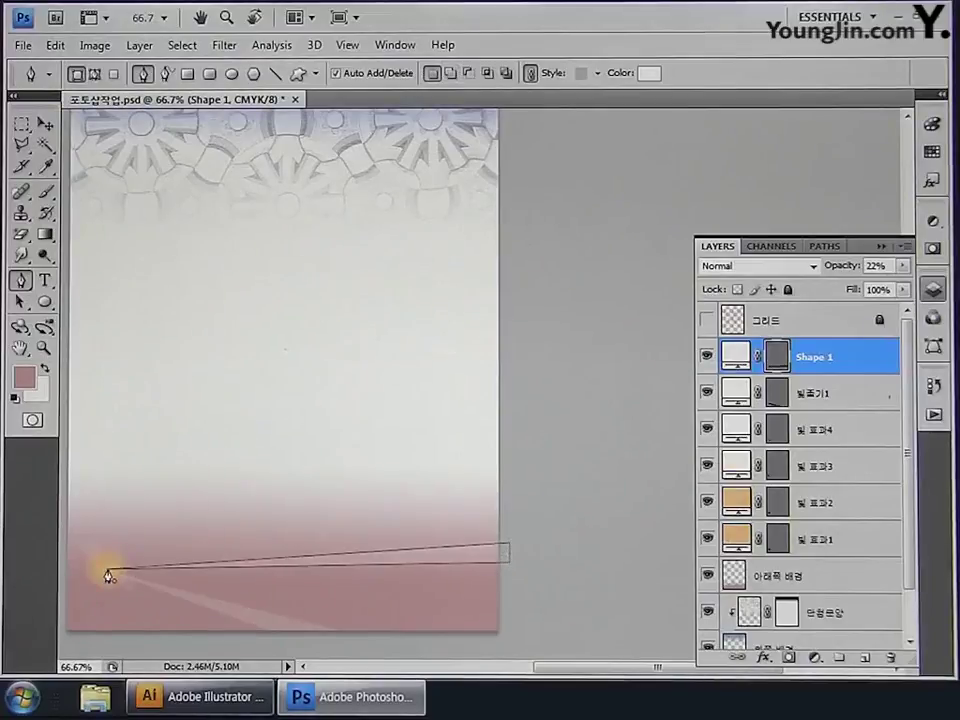
pyautogui.click(108, 575)
pyautogui.moveTo(510, 360); pyautogui.dragTo(510, 332)
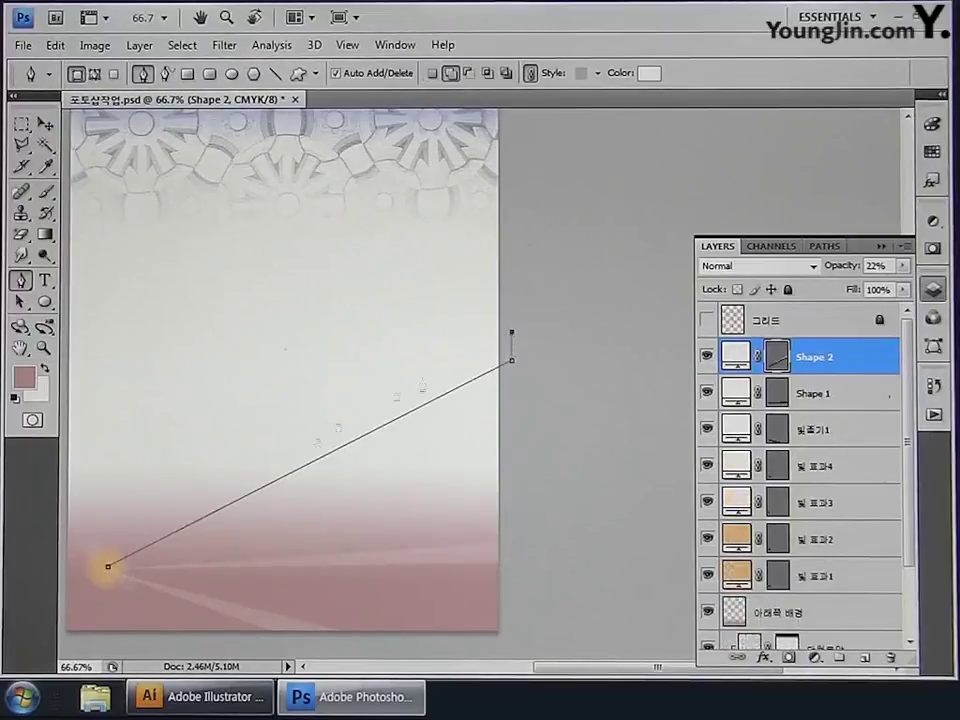
pyautogui.click(108, 575)
# Step: Draw a steeper diagonal ray past the page's right edge and a nearly vertical ray ending inside the page, both from the light's center on separate layers
pyautogui.click(105, 565)
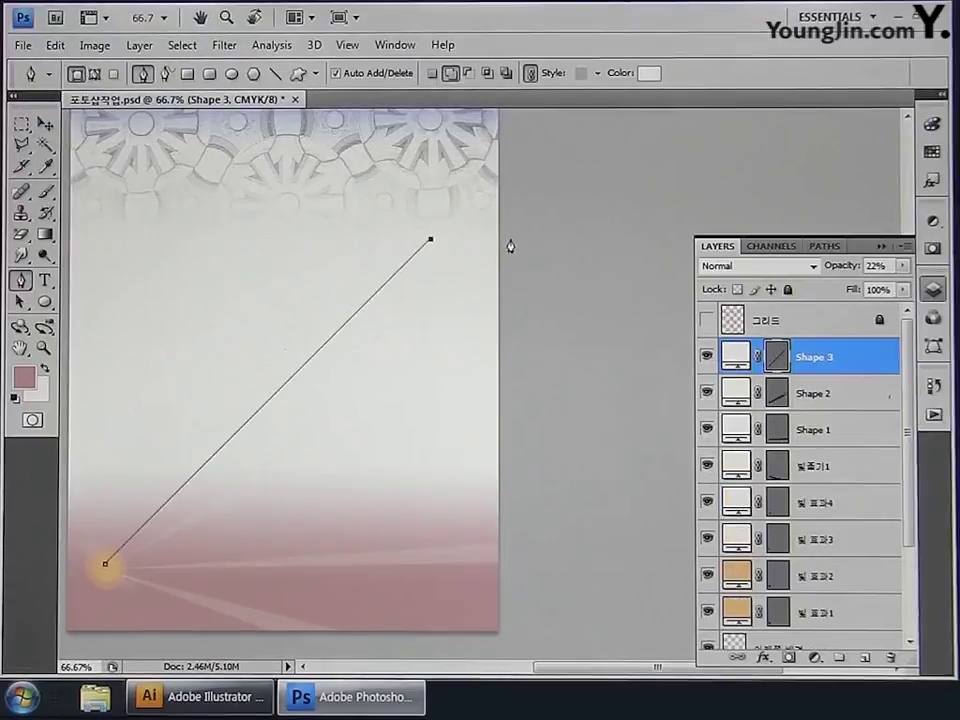
pyautogui.moveTo(511, 252); pyautogui.dragTo(511, 202)
pyautogui.click(105, 565)
pyautogui.click(104, 568)
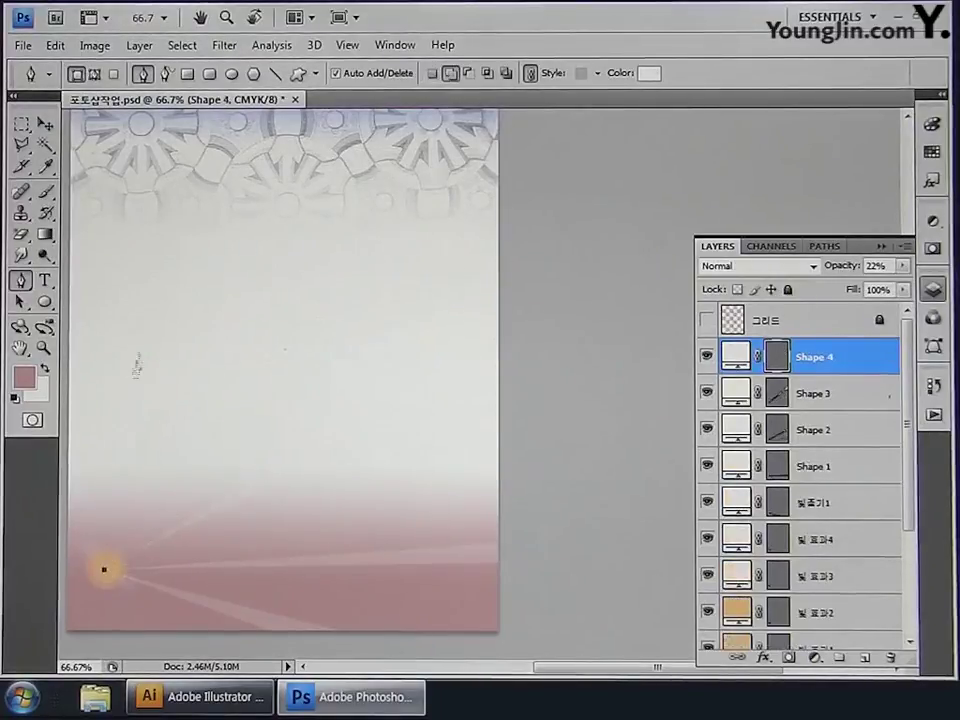
pyautogui.click(163, 302)
pyautogui.click(196, 302)
pyautogui.click(104, 568)
pyautogui.click(45, 123)
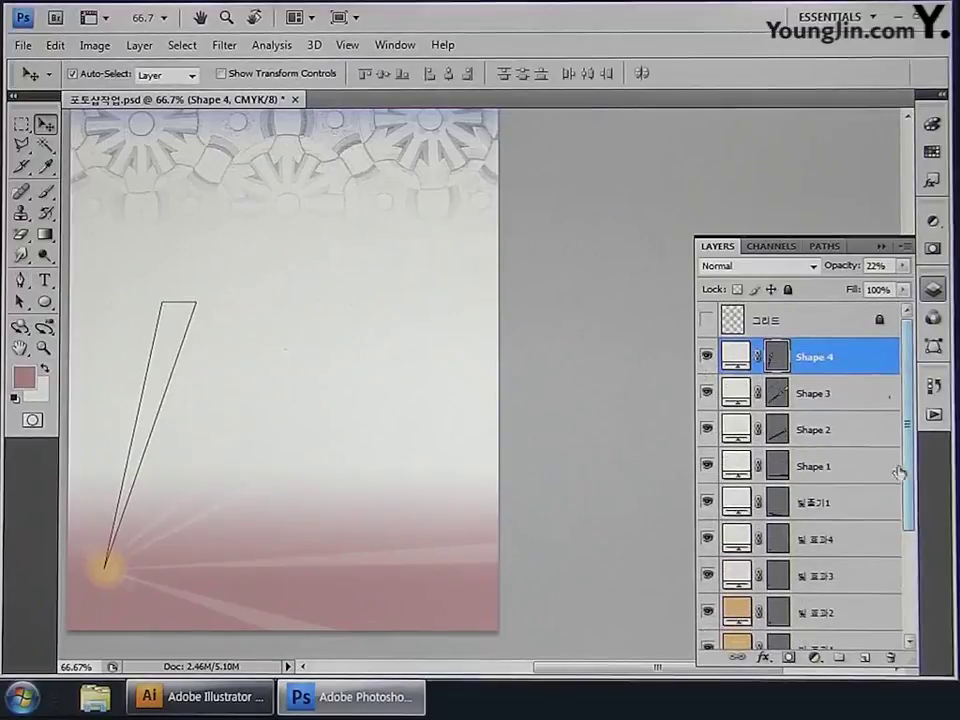
# Step: Rename the nearly horizontal ray's layer as 빛줄기2 and the lower diagonal ray's layer as 빛줄기3
pyautogui.doubleClick(811, 467)
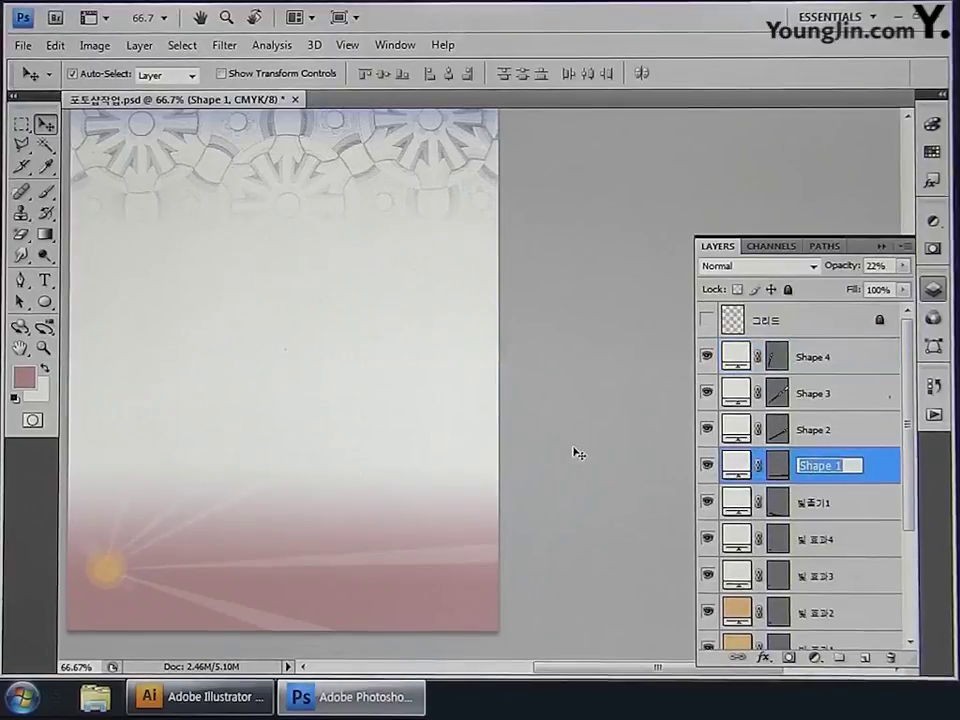
pyautogui.write('빛줄기2')
pyautogui.press('Return')
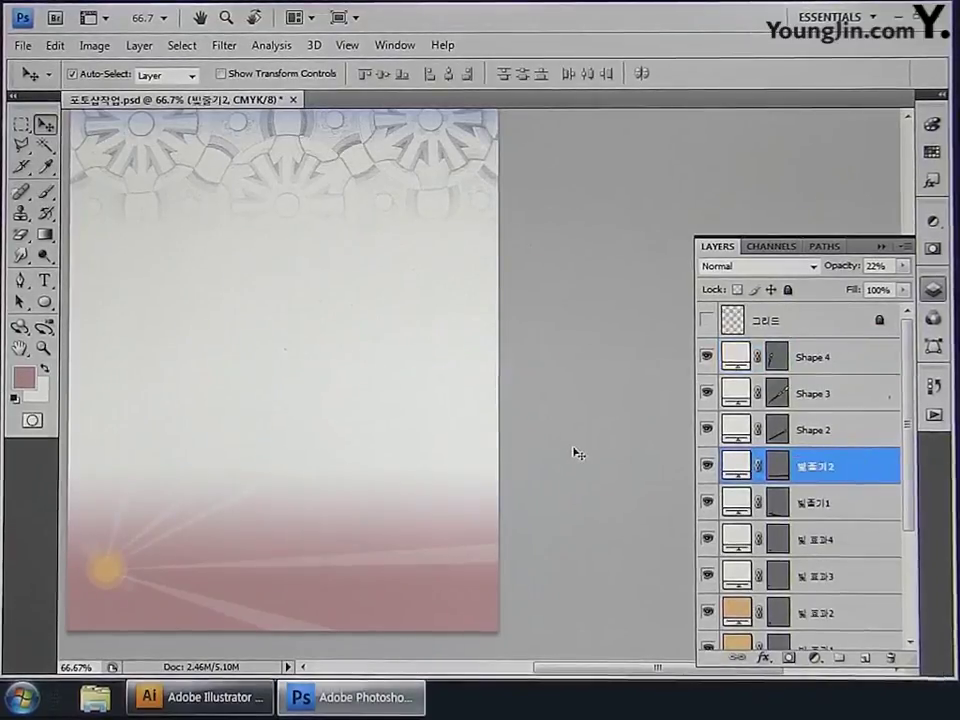
pyautogui.doubleClick(815, 429)
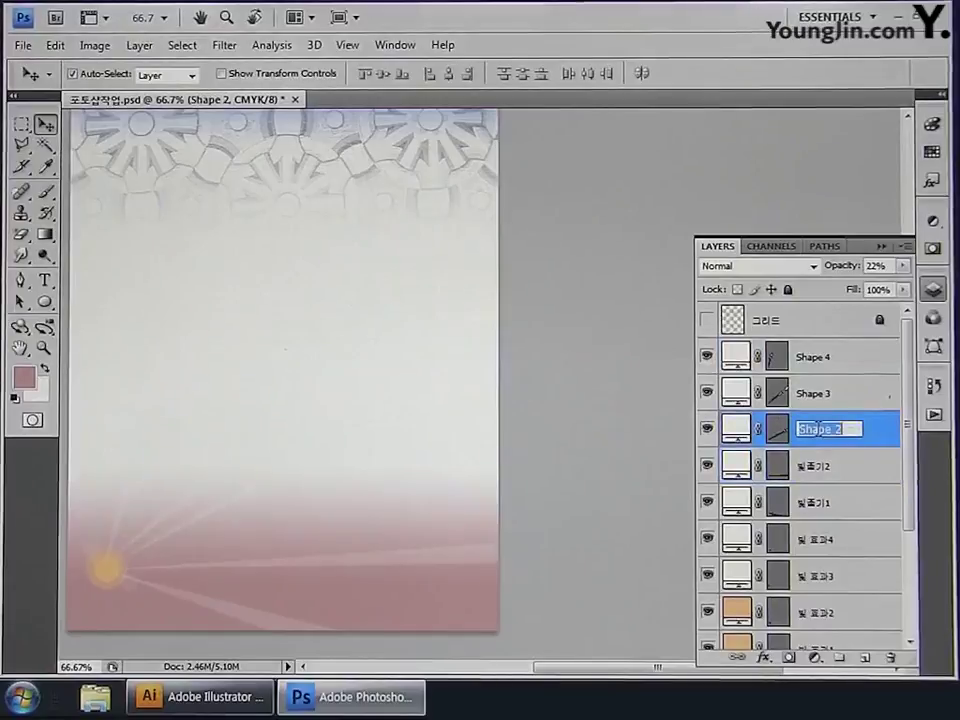
pyautogui.write('빛줄기3')
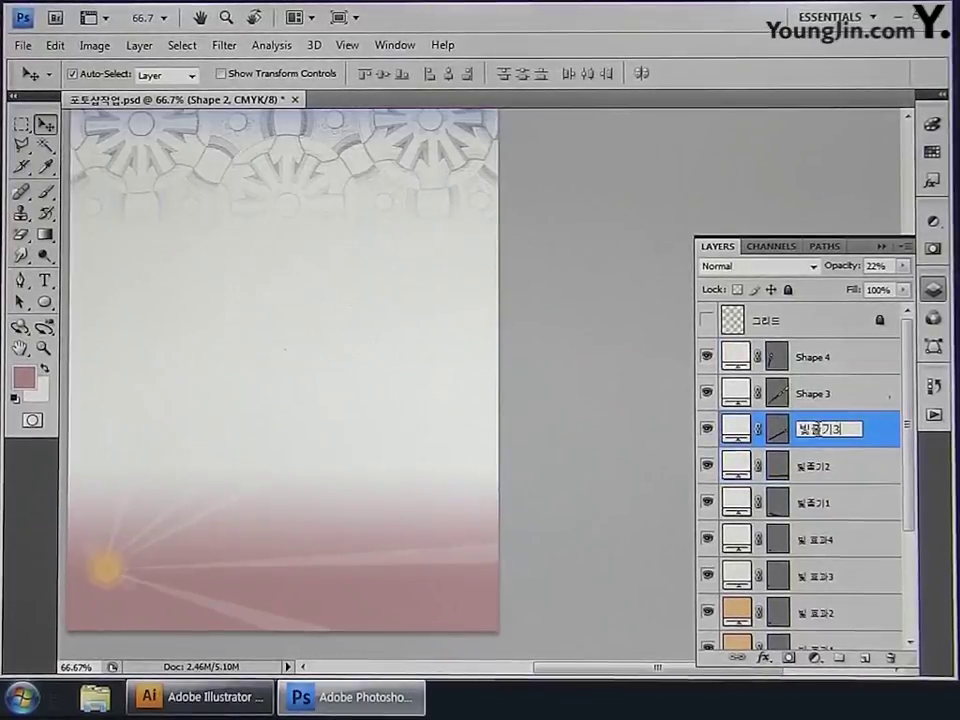
pyautogui.press('Return')
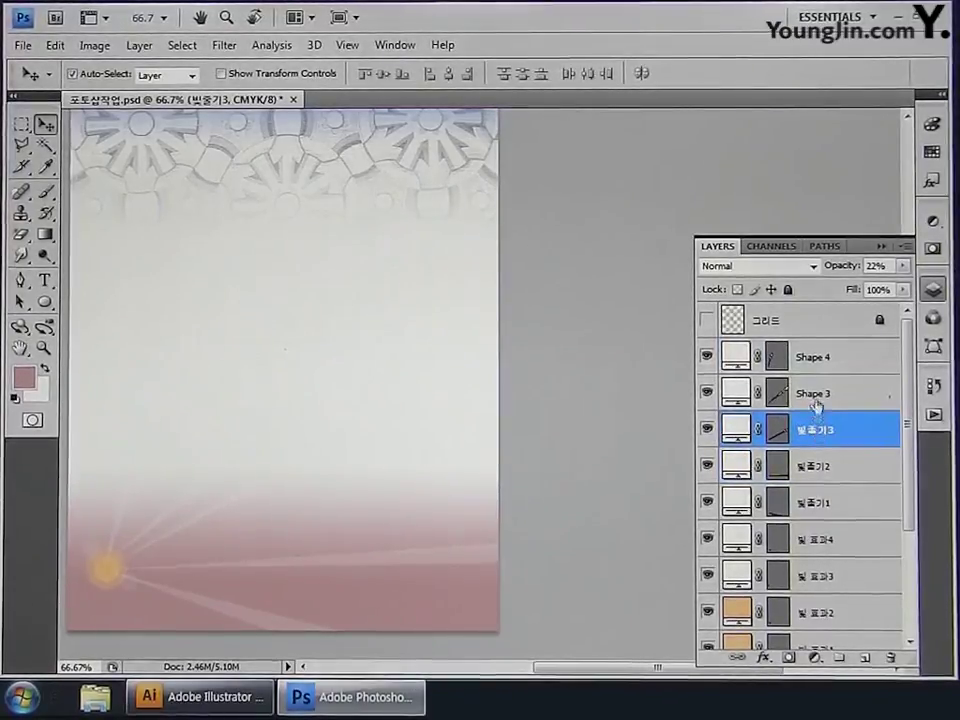
# Step: Rename the steeper diagonal ray's layer as 빛줄기4 and the nearly vertical ray's layer as 빛줄기5
pyautogui.doubleClick(815, 392)
pyautogui.write('빛')
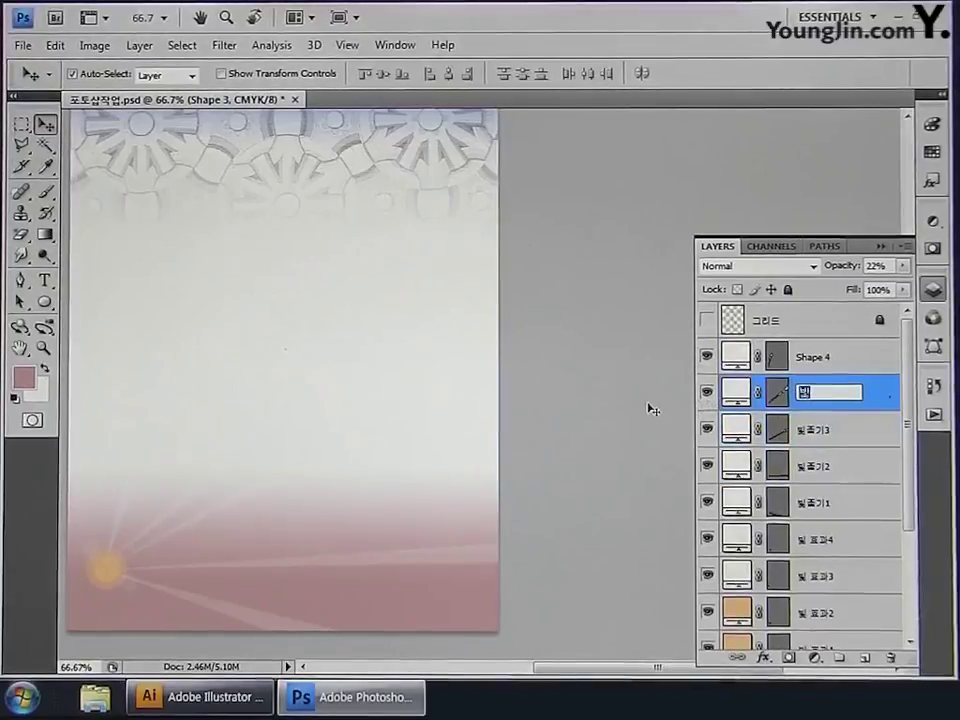
pyautogui.write('줄기4')
pyautogui.press('Return')
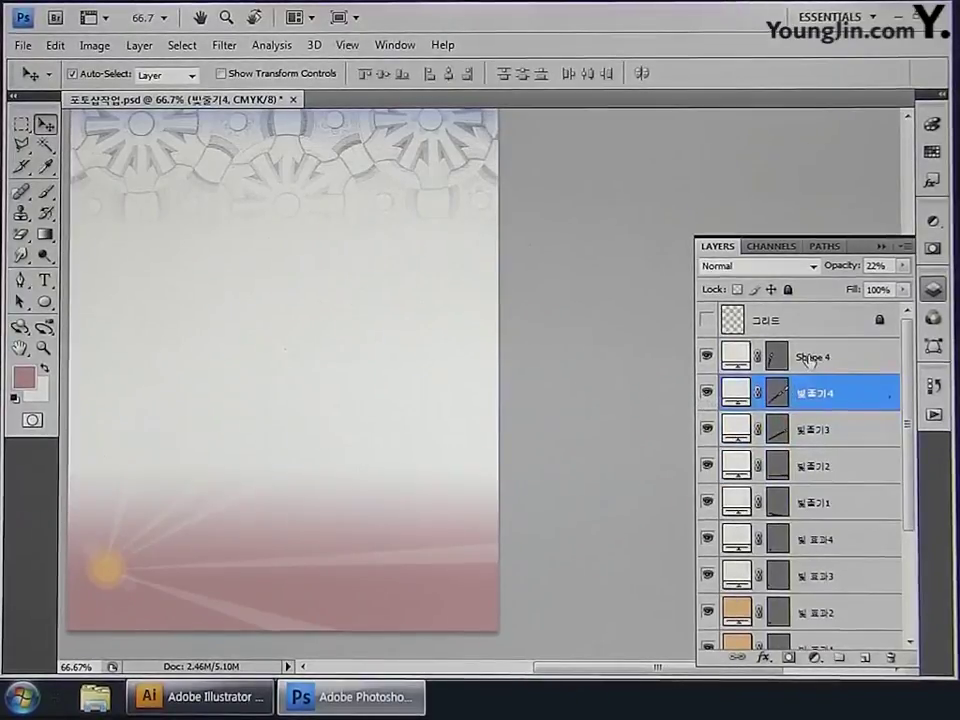
pyautogui.doubleClick(815, 357)
pyautogui.write('빛')
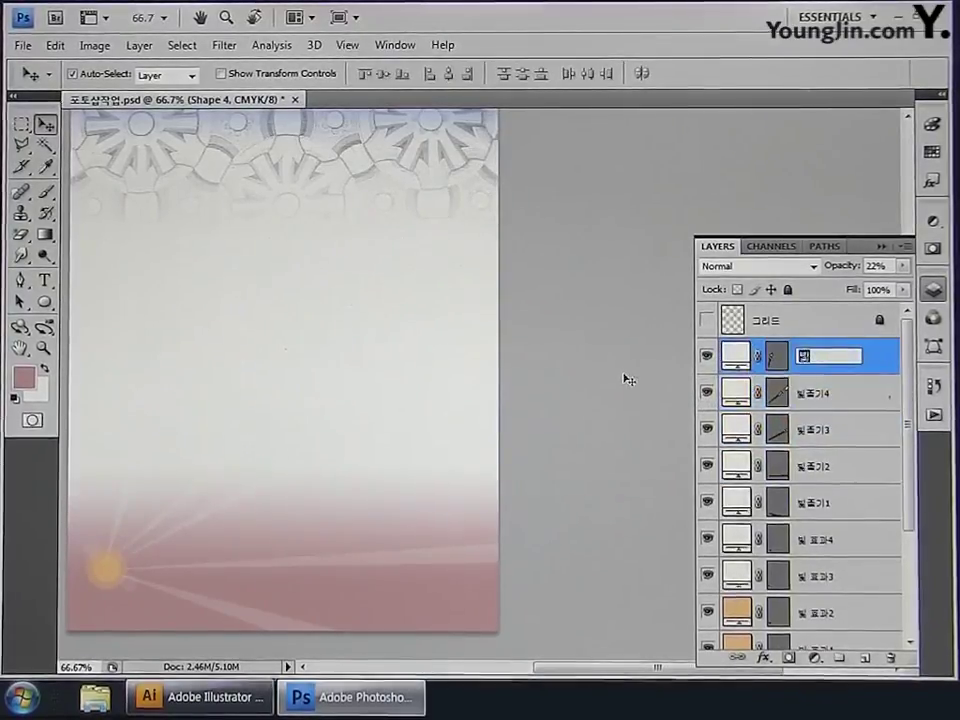
pyautogui.write('줄기5')
pyautogui.press('Return')
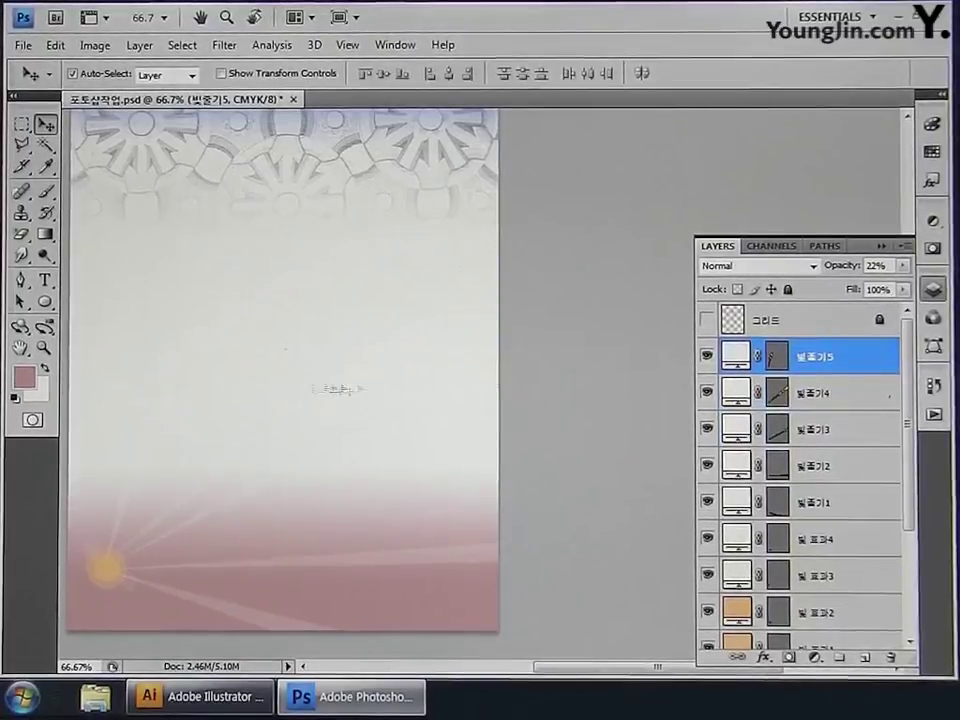
# Step: Switch to Illustrator and copy the whole triangulated sphere artwork with its bounding box shown
pyautogui.doubleClick(21, 349)
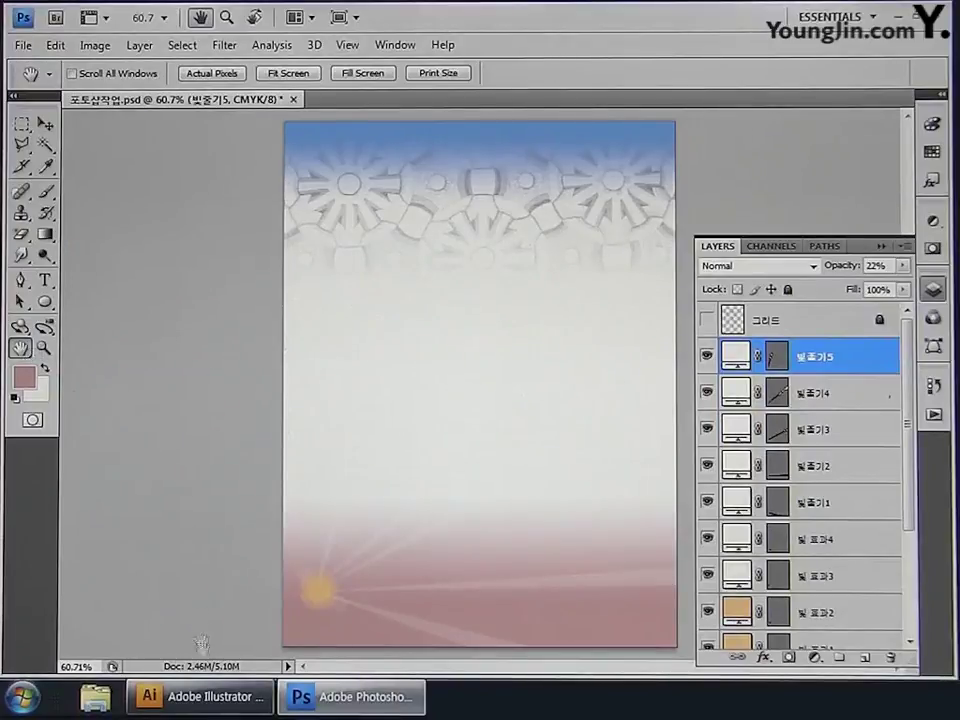
pyautogui.click(204, 696)
pyautogui.moveTo(233, 458); pyautogui.dragTo(486, 441)
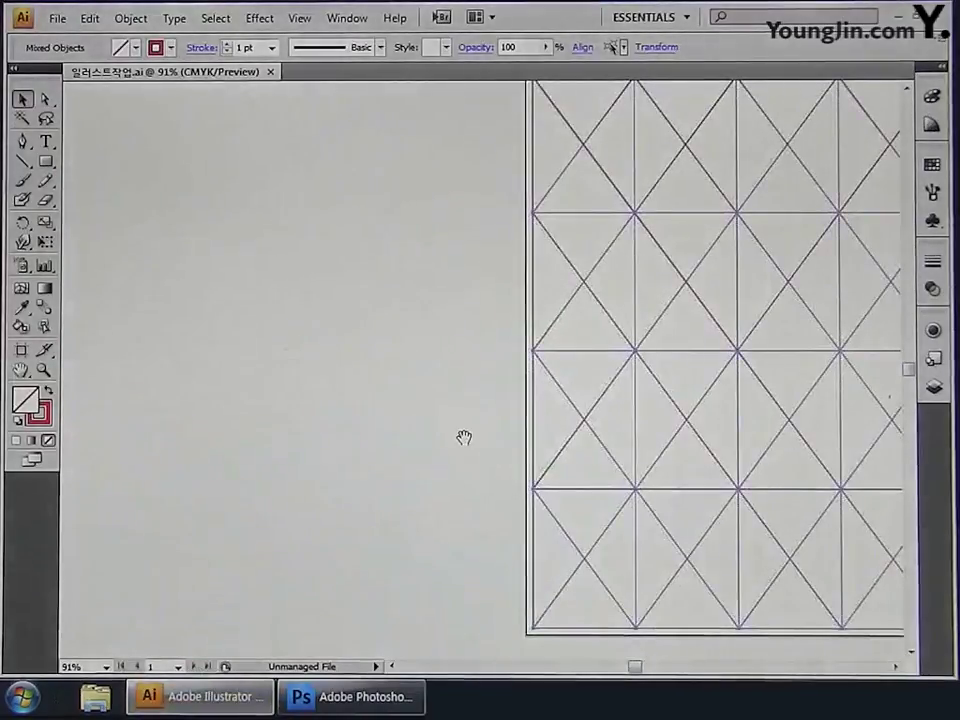
pyautogui.moveTo(259, 403); pyautogui.dragTo(624, 431)
pyautogui.moveTo(389, 420); pyautogui.dragTo(731, 404)
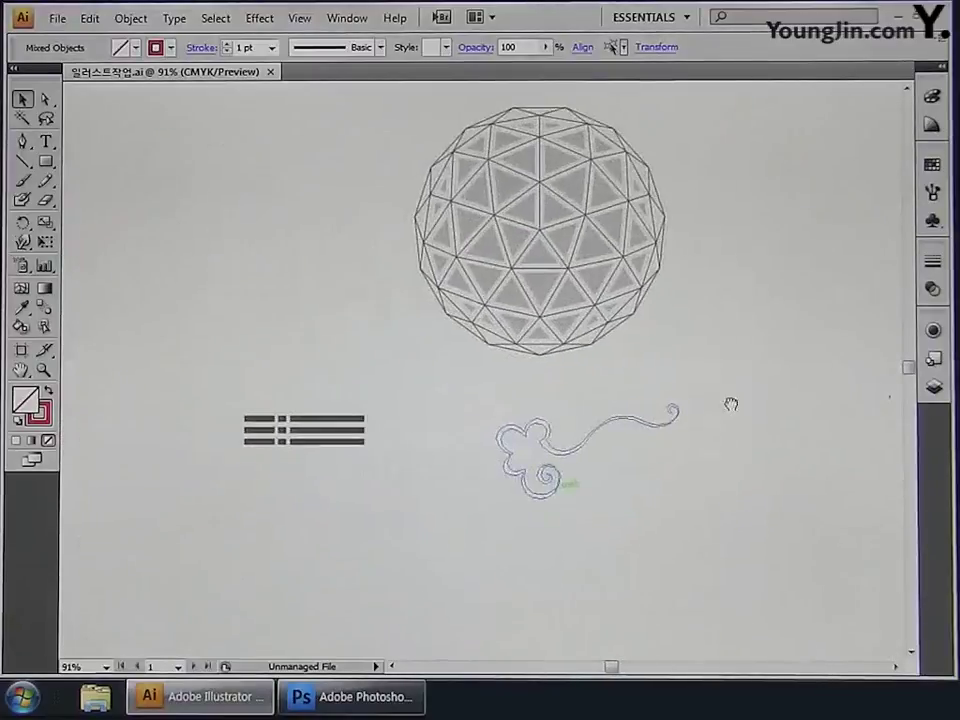
pyautogui.press('Delete')
pyautogui.moveTo(314, 100); pyautogui.dragTo(703, 381)
pyautogui.hotkey('ctrl', 'shift', 'b')
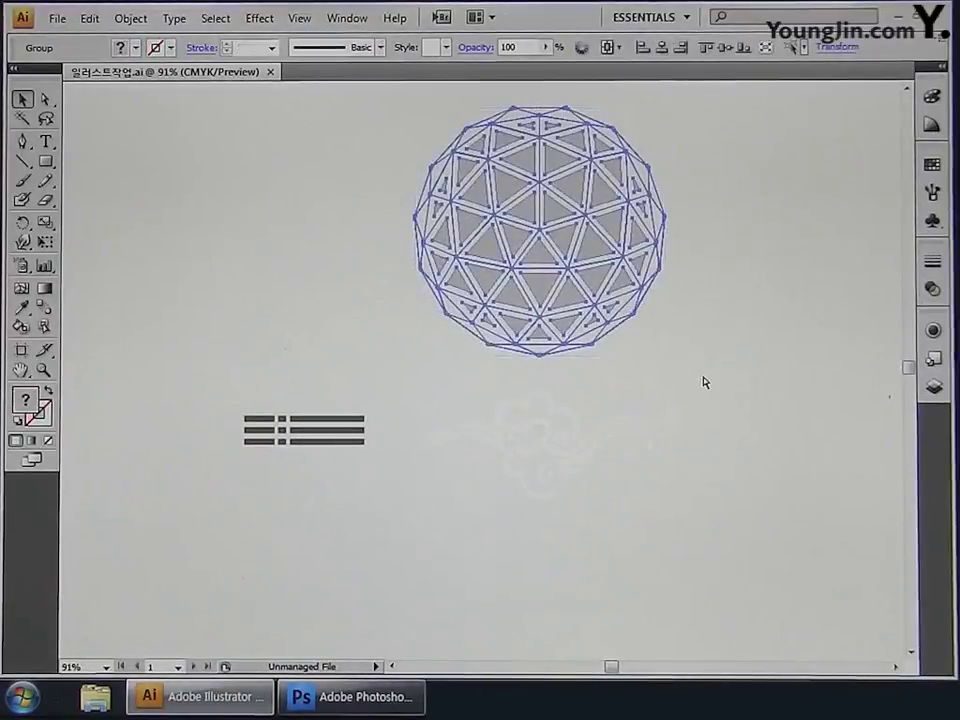
pyautogui.hotkey('ctrl', 'shift', 'b')
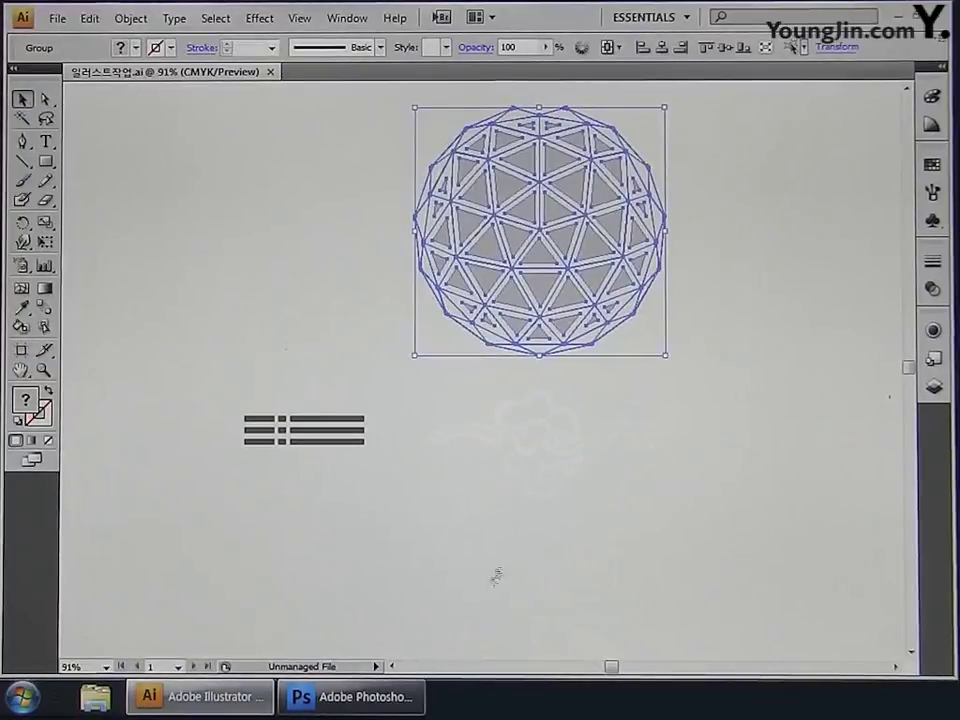
# Step: Paste the sphere into the Photoshop poster as Pixels, enlarged and slightly rotated in the middle of the page
pyautogui.click(396, 699)
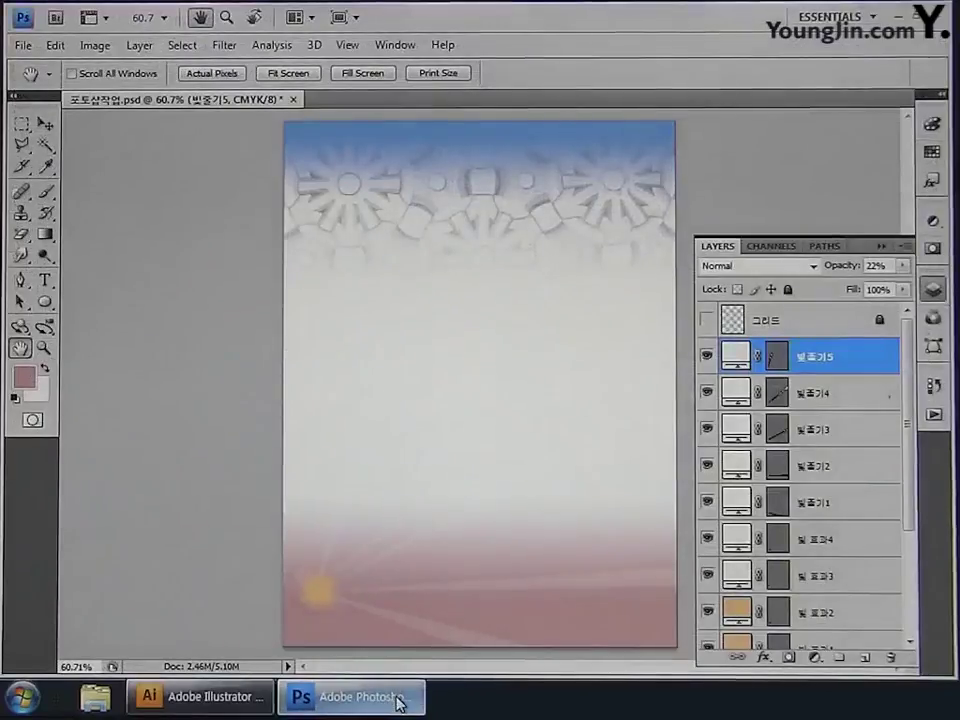
pyautogui.hotkey('ctrl', 'v')
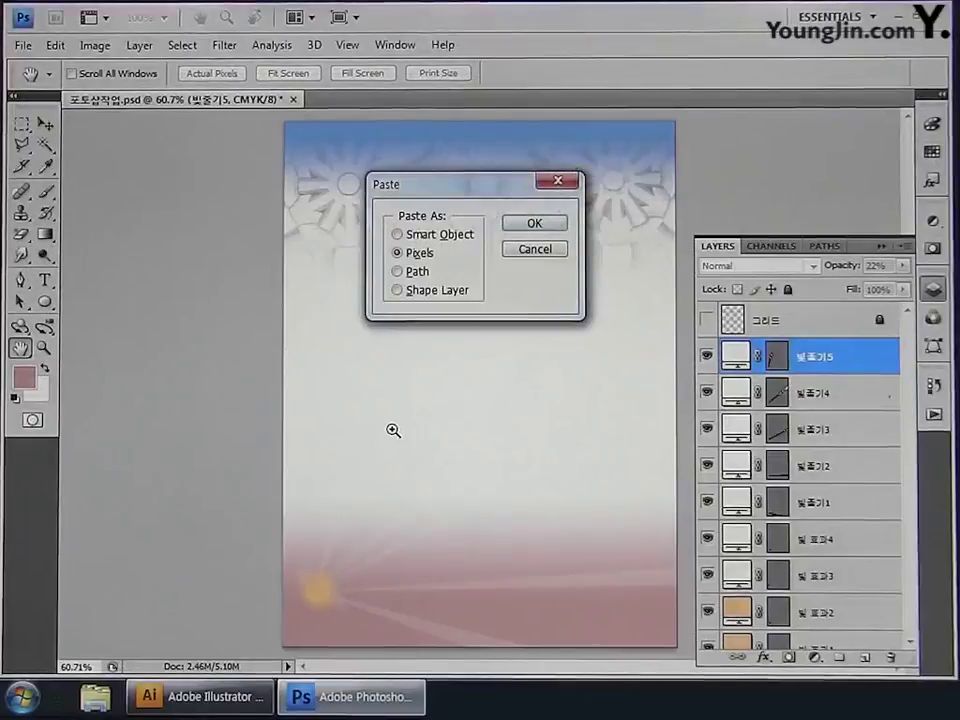
pyautogui.click(555, 221)
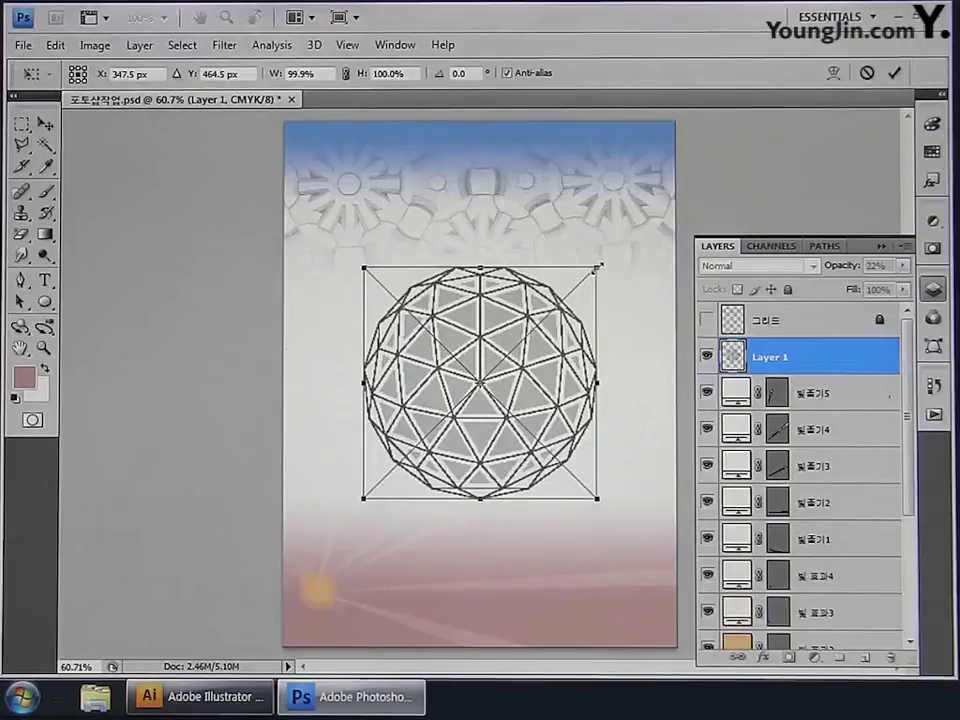
pyautogui.moveTo(599, 267); pyautogui.dragTo(615, 165)
pyautogui.press('Return')
pyautogui.press('h')
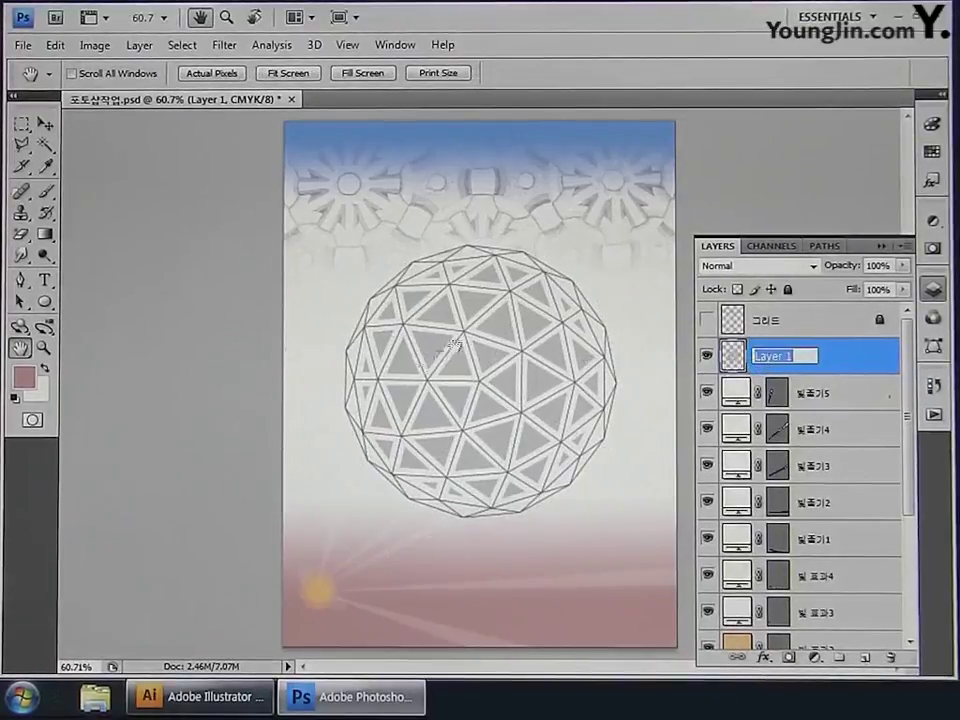
# Step: Rename the pasted sphere's layer as 입체구
pyautogui.write('이')
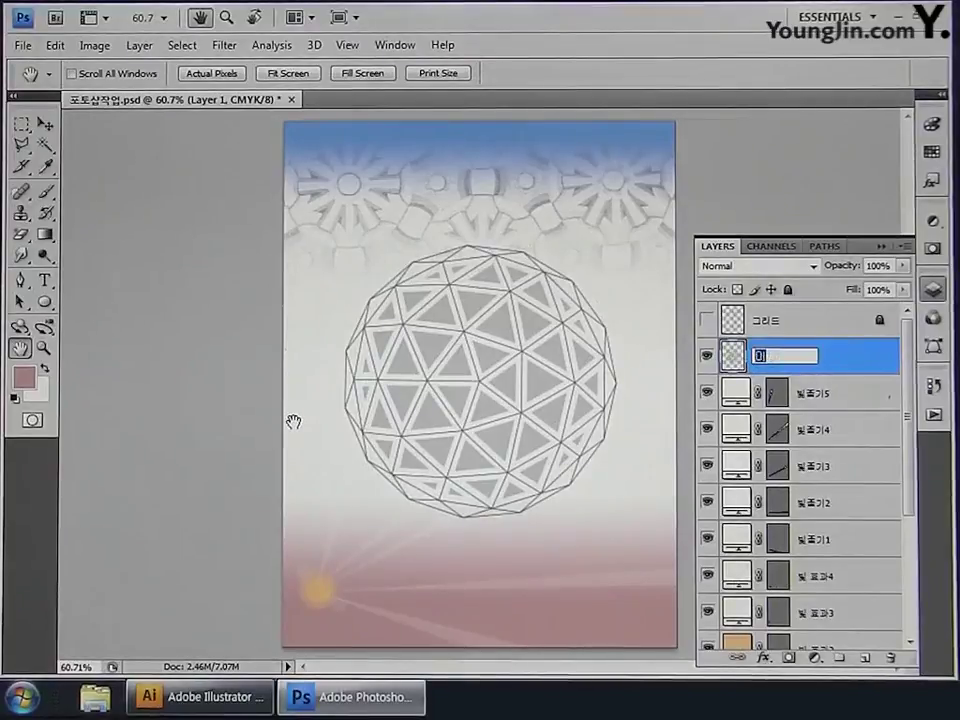
pyautogui.write('ㅂ체구')
pyautogui.press('Return')
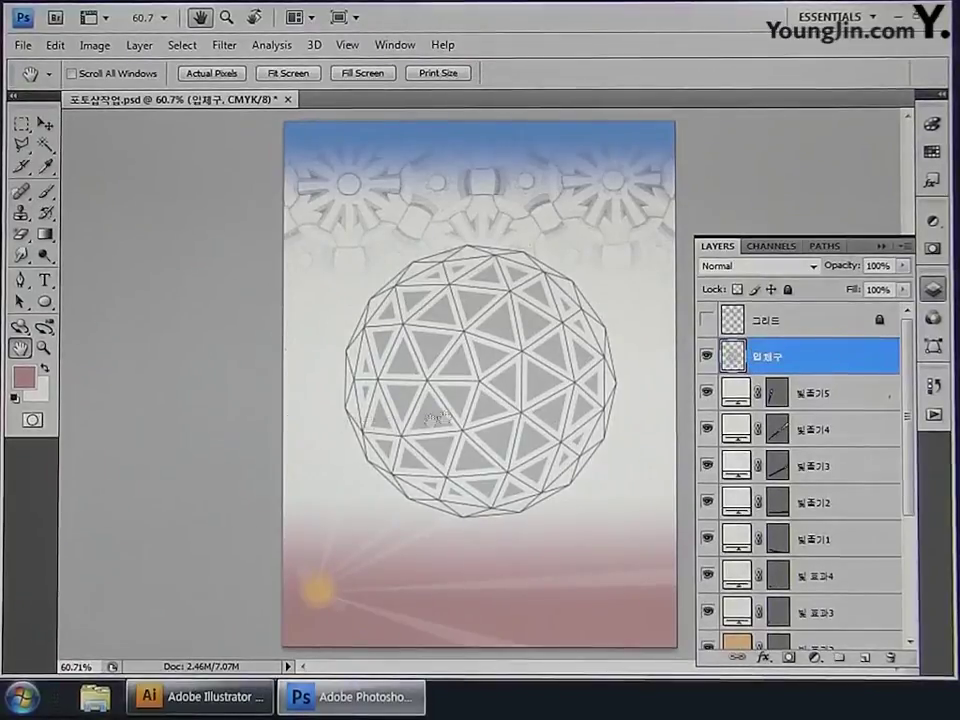
# Step: Apply a Bevel and Emboss layer style to the 입체구 layer with Inner Bevel, Smooth technique, 400% depth and 5 px size
pyautogui.doubleClick(849, 358)
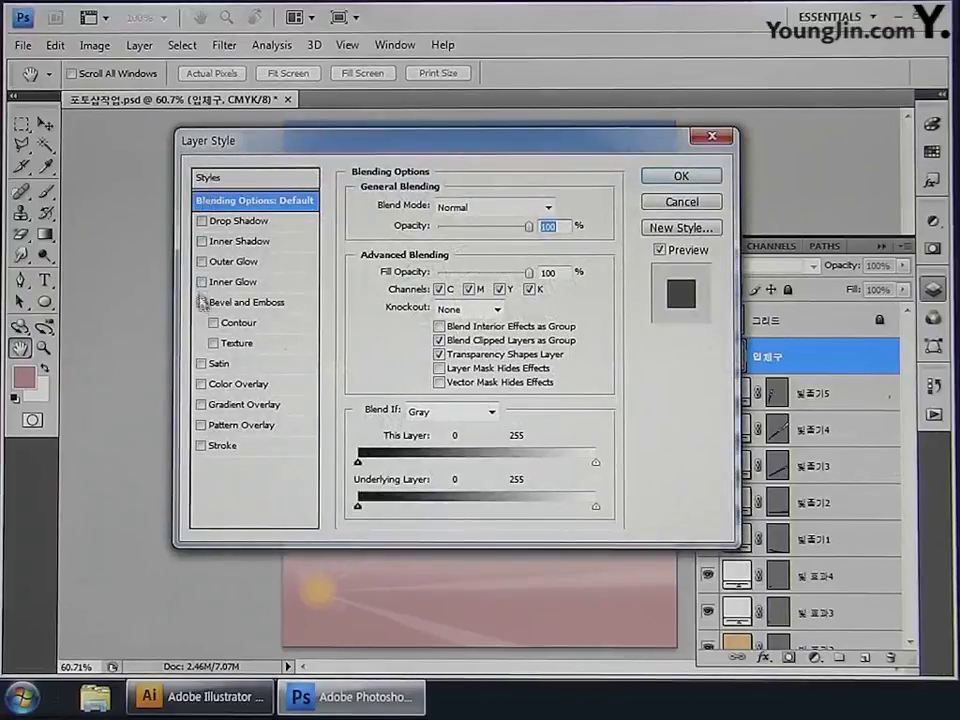
pyautogui.click(248, 309)
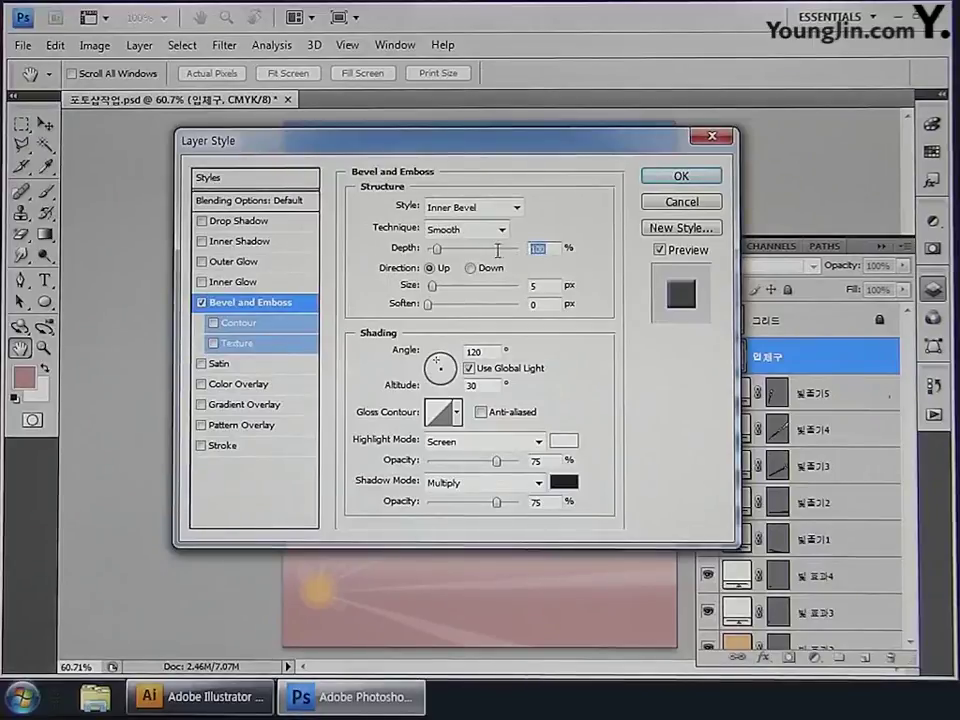
pyautogui.write('400')
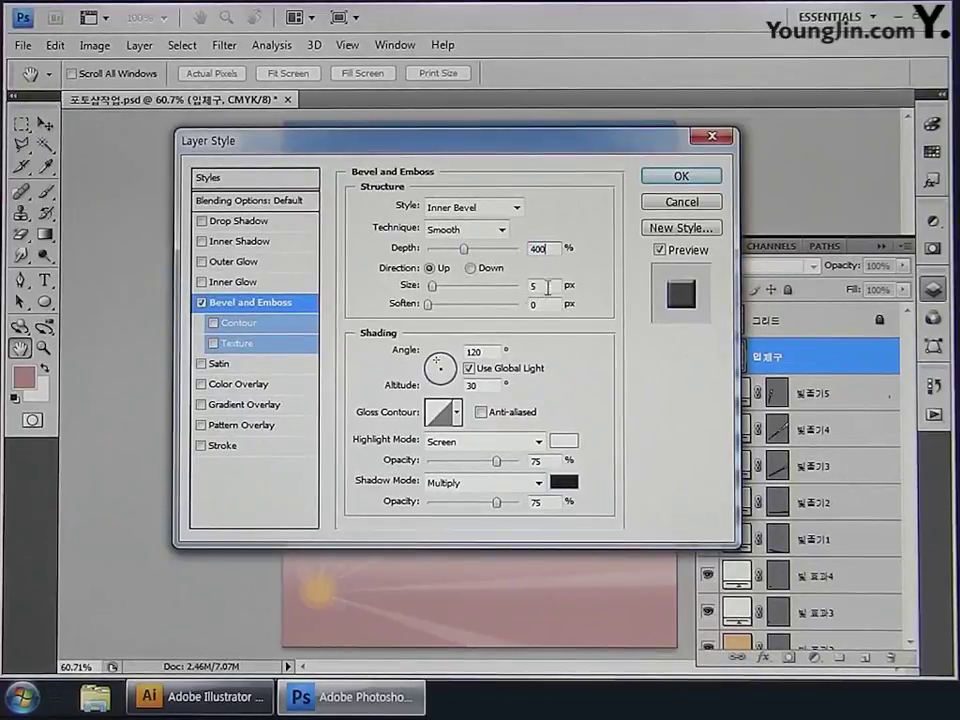
pyautogui.write('5')
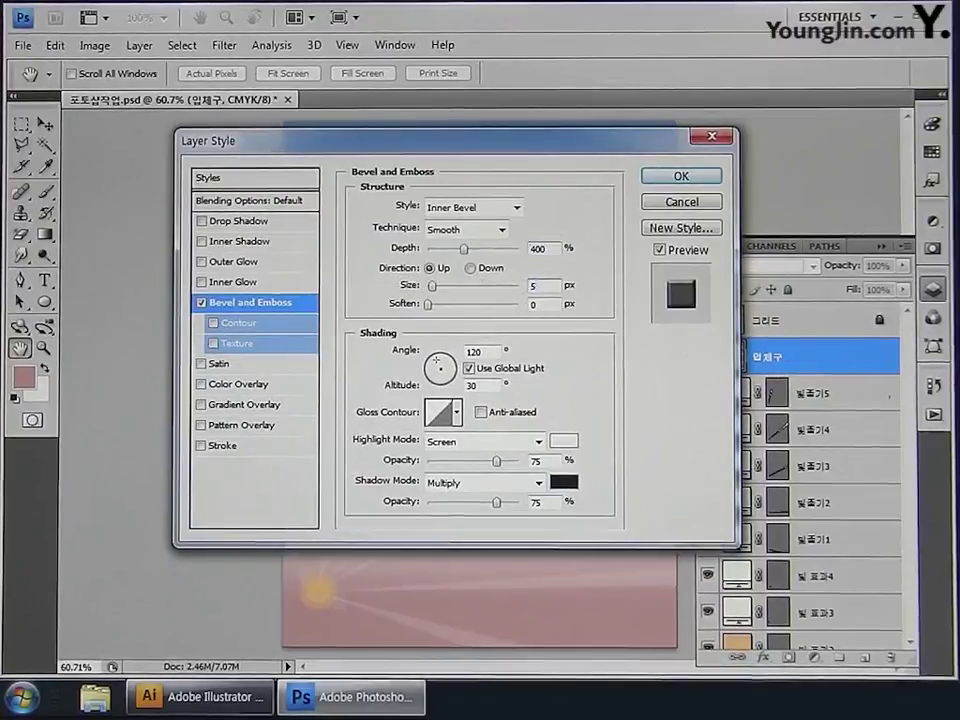
pyautogui.press('Tab')
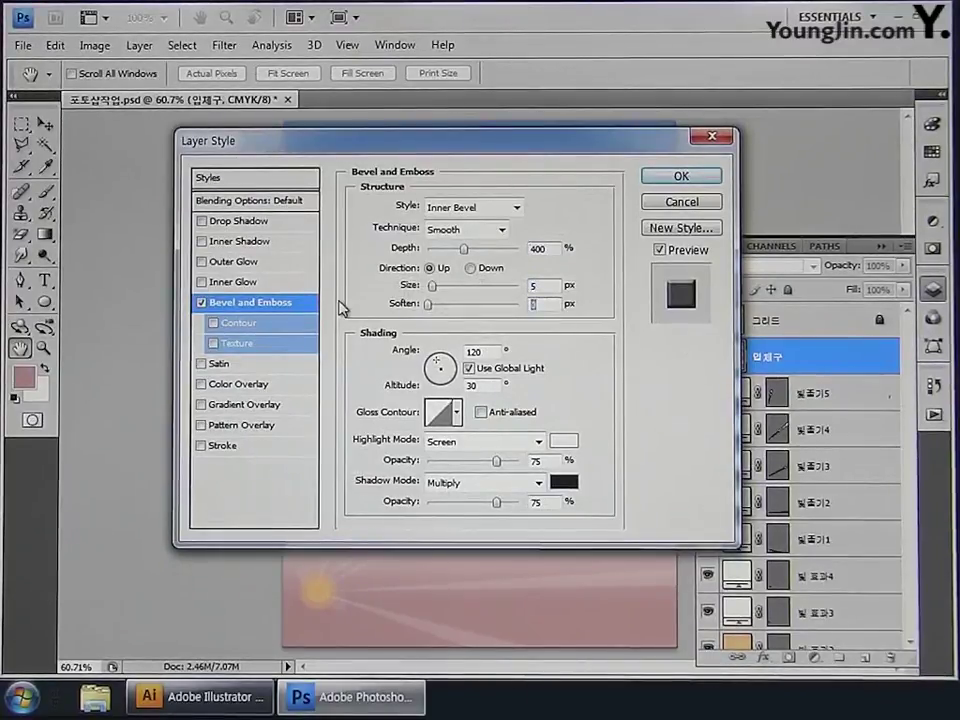
pyautogui.click(666, 178)
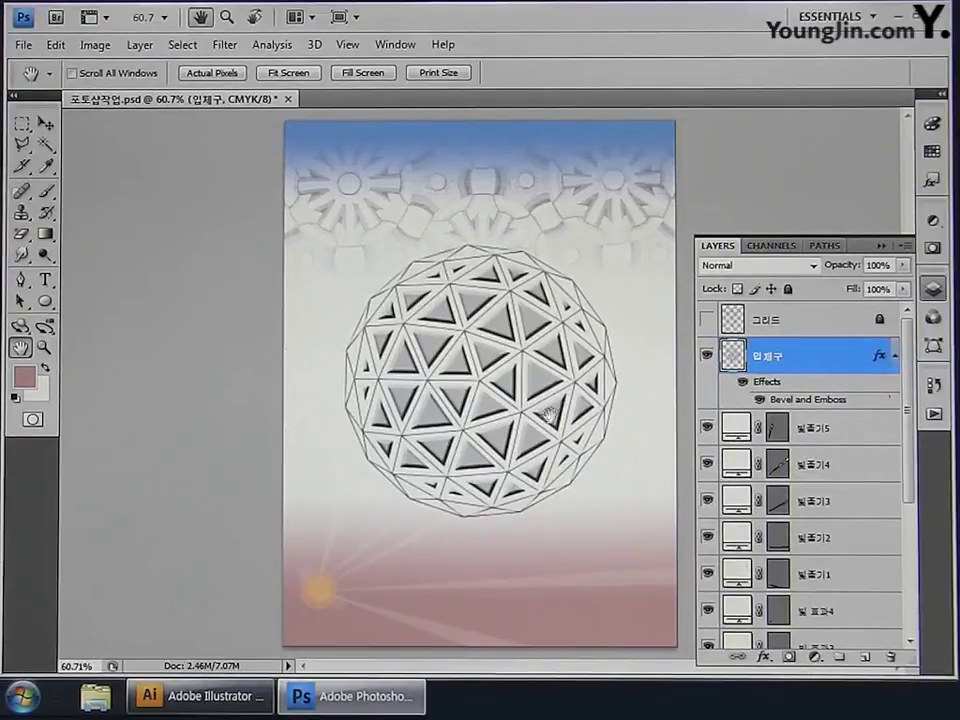
# Step: Open the source image 문양 01 from the 기출_소스 folder
pyautogui.click(22, 44)
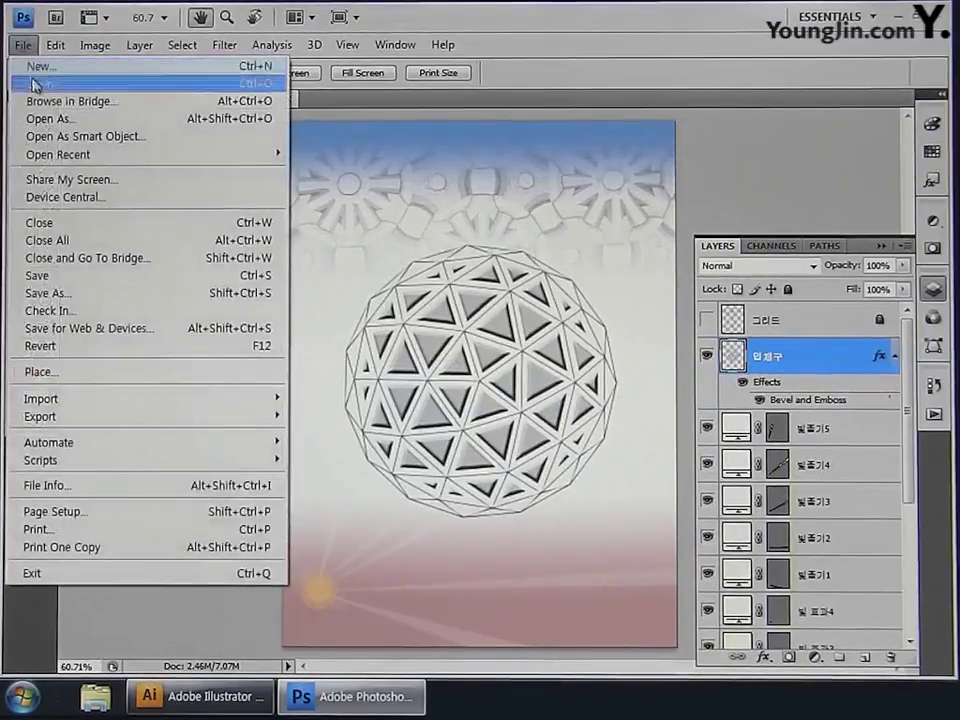
pyautogui.click(35, 84)
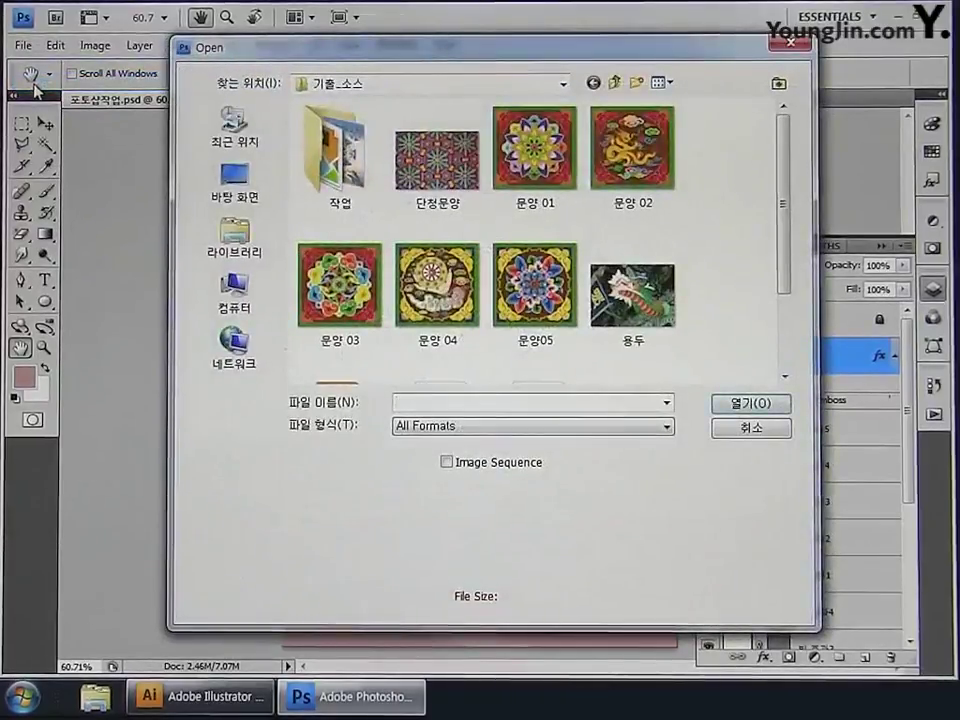
pyautogui.click(515, 168)
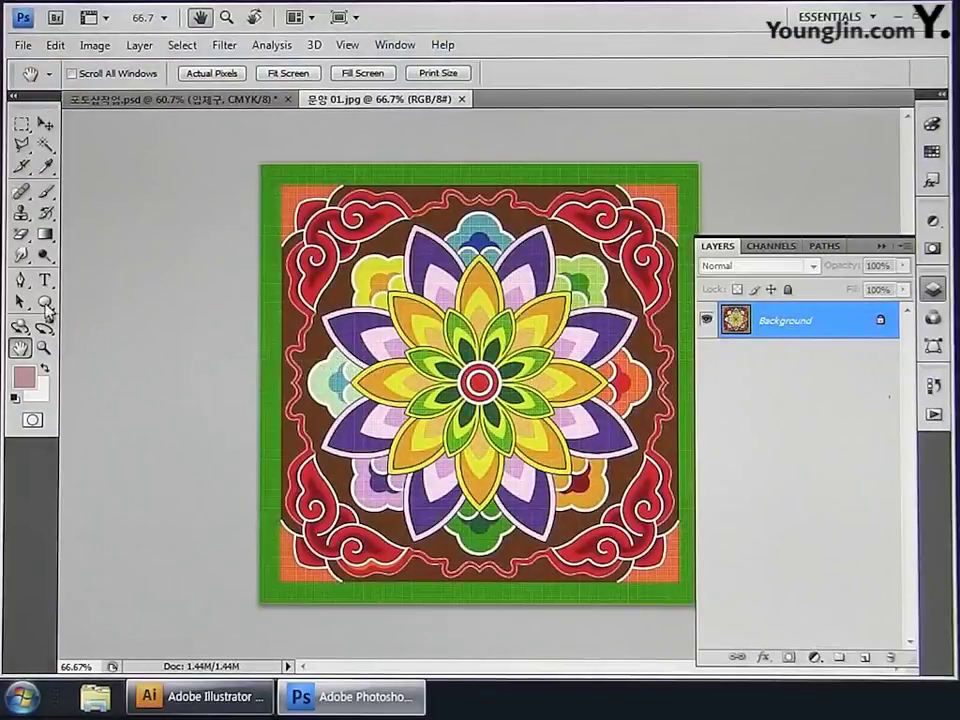
# Step: Draw a three-sided polygon path outward from the flower's centre in 문양 01.jpg and convert it to a selection
pyautogui.moveTo(46, 308); pyautogui.dragTo(118, 356)
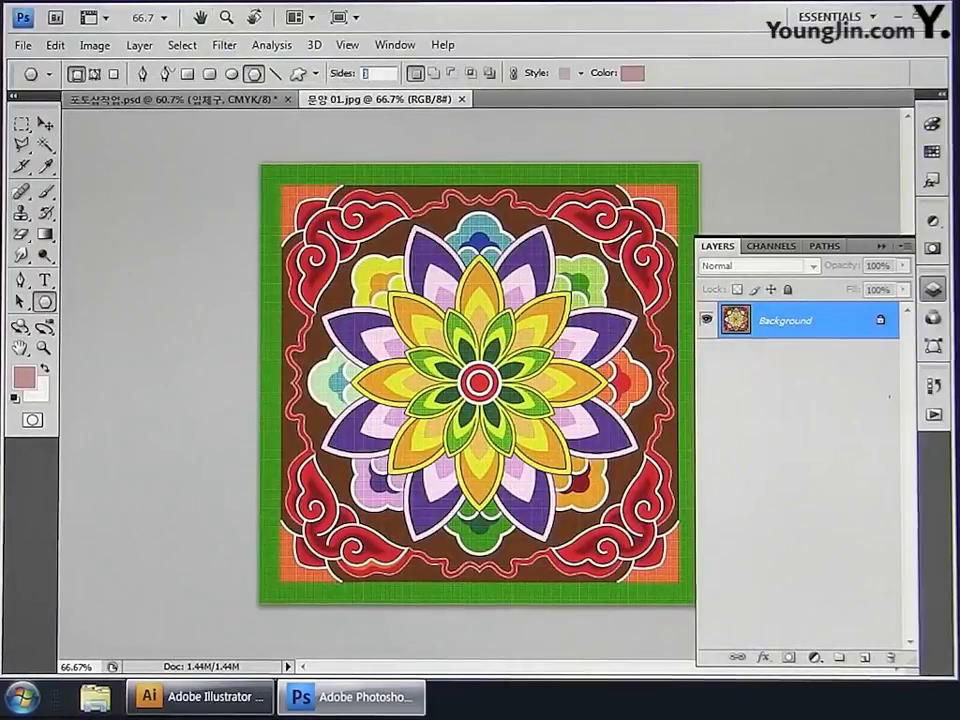
pyautogui.click(94, 75)
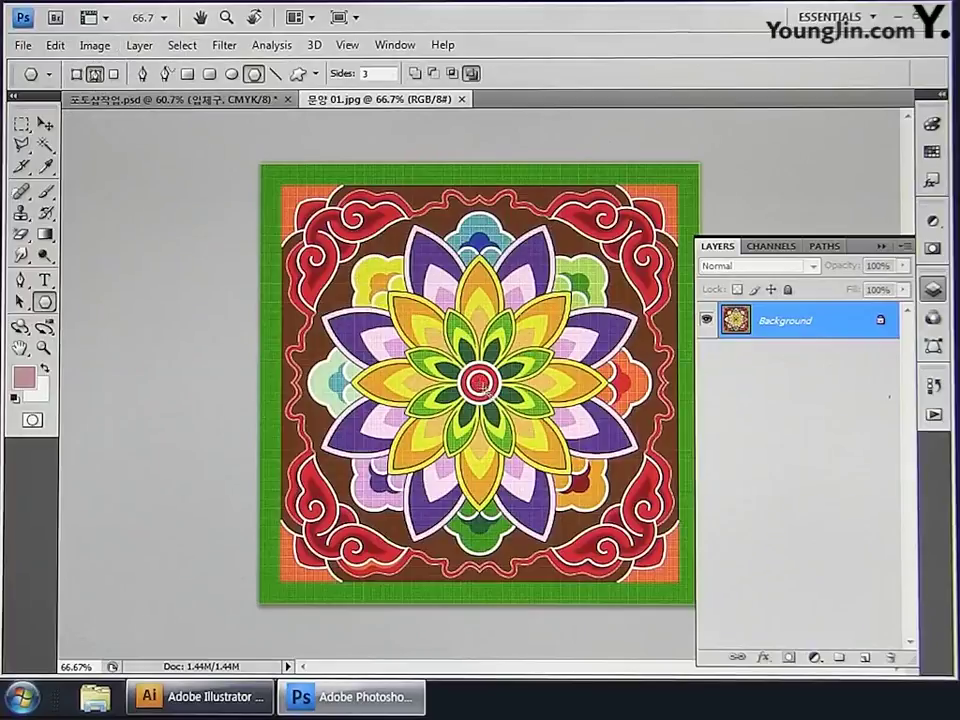
pyautogui.moveTo(480, 383); pyautogui.dragTo(655, 492)
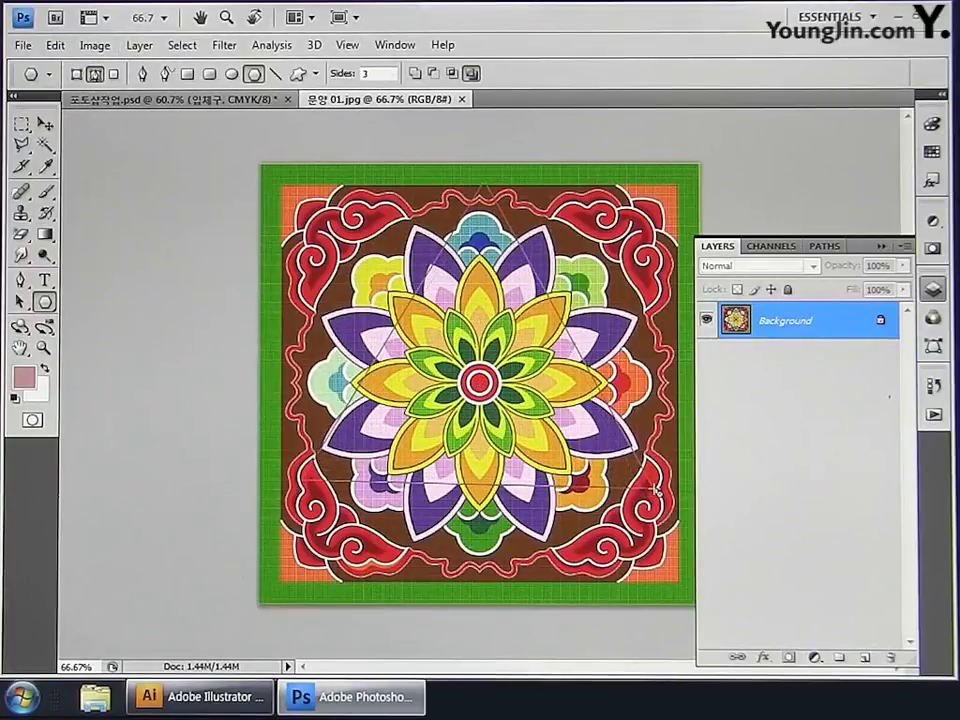
pyautogui.hotkey('ctrl', 'Return')
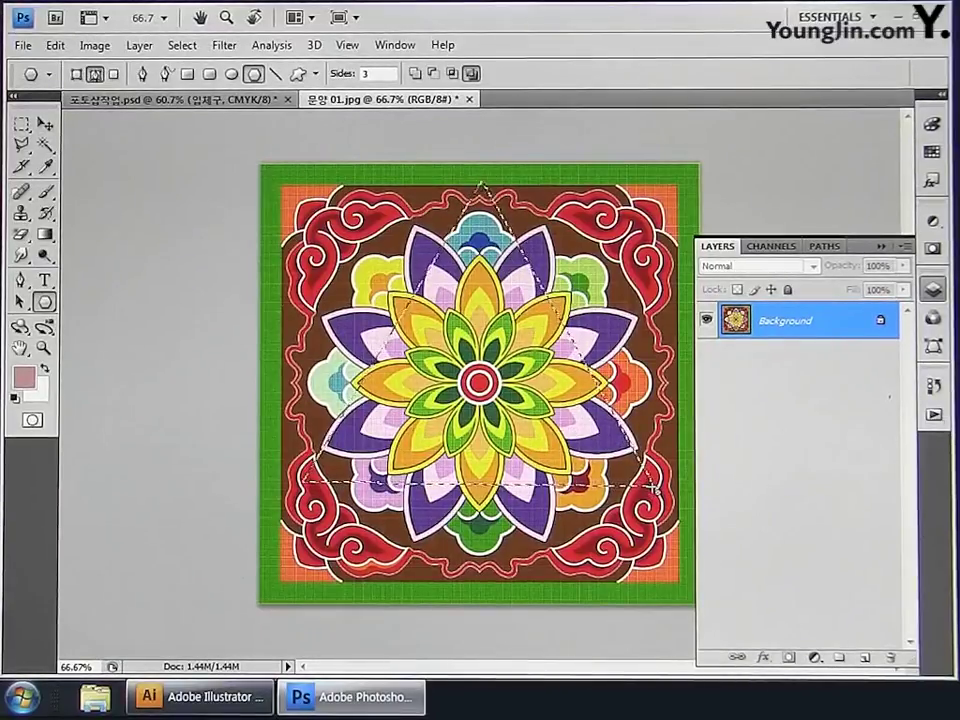
# Step: Transform the triangular selection, lowering its apex to about 79.3% height with the base kept in place
pyautogui.click(190, 47)
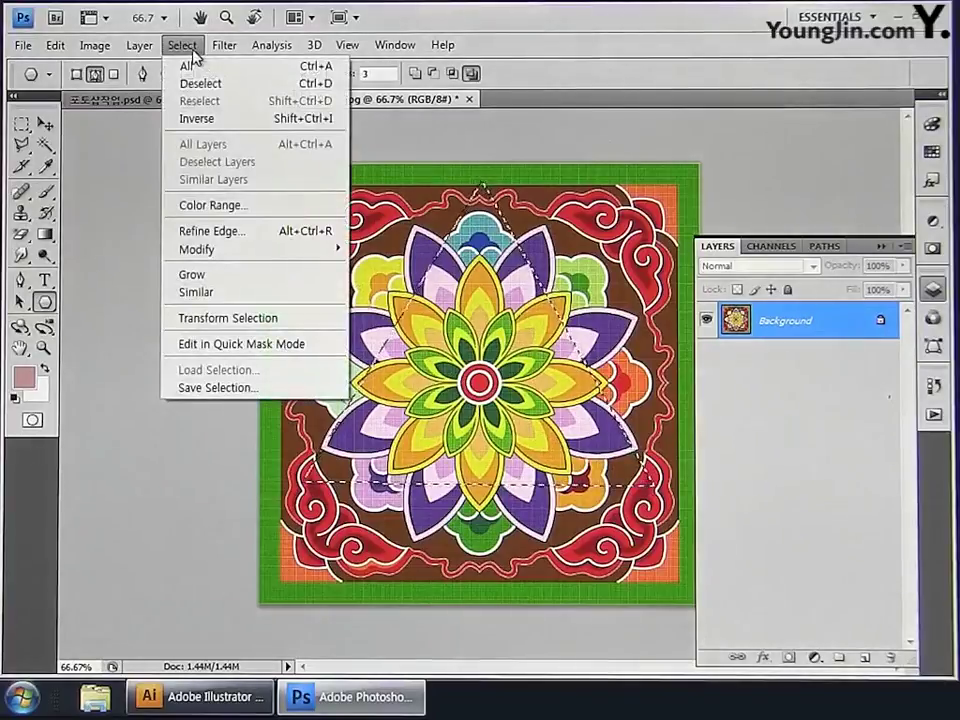
pyautogui.click(251, 318)
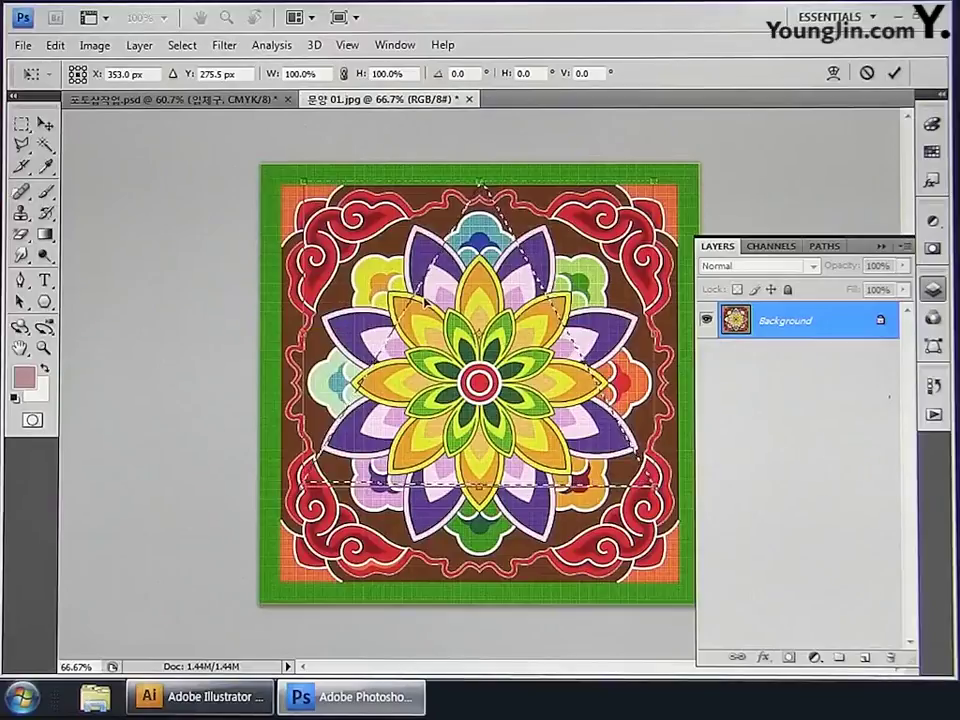
pyautogui.moveTo(480, 185); pyautogui.dragTo(480, 243)
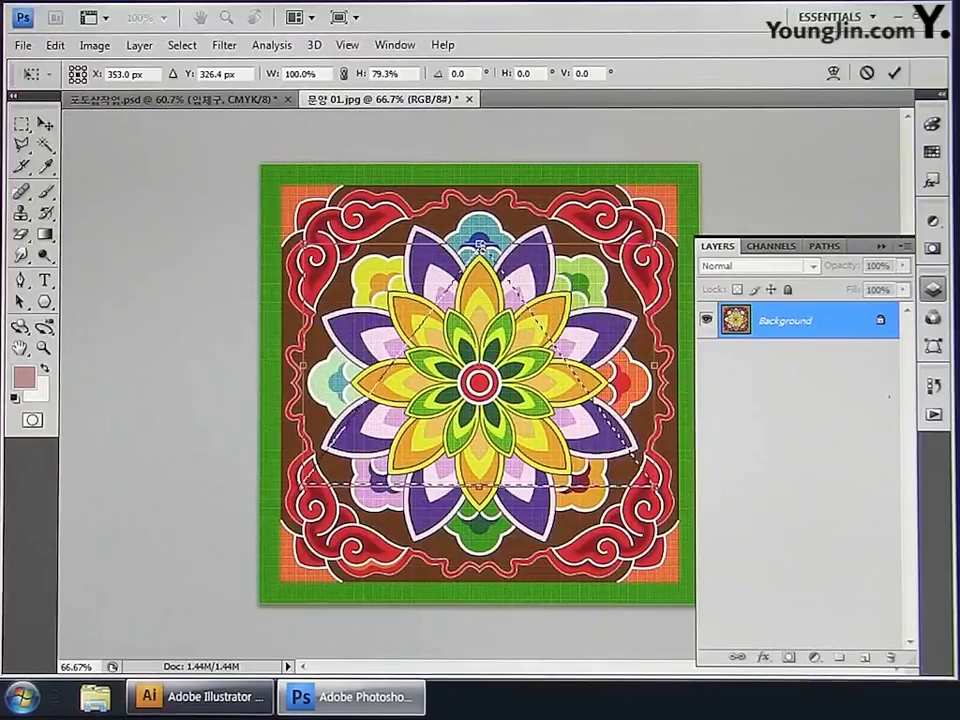
pyautogui.press('Return')
pyautogui.press('u')
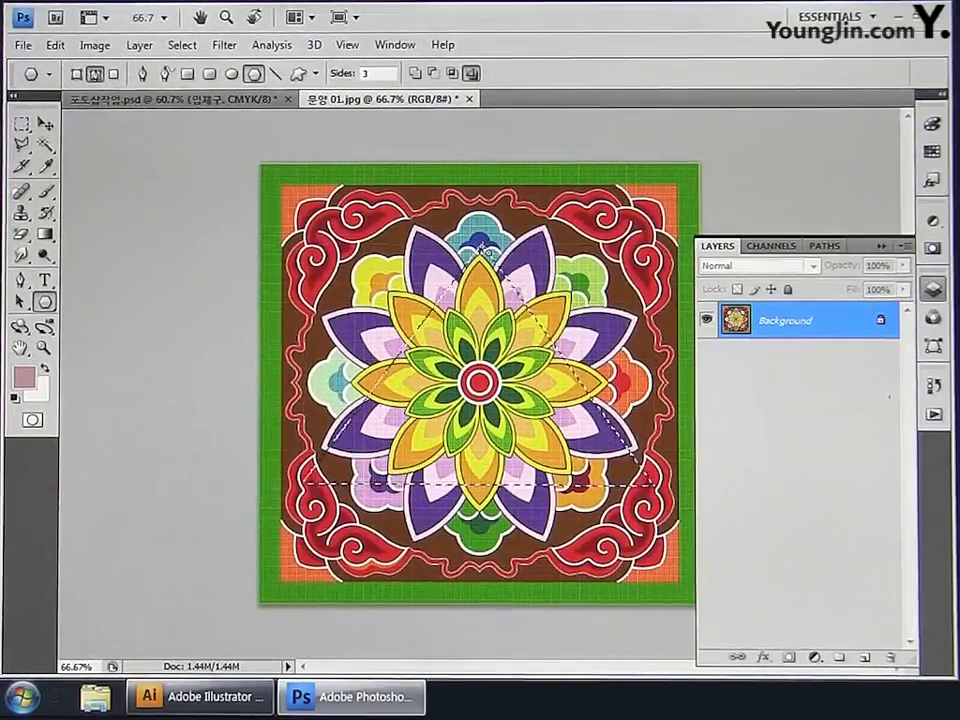
# Step: Float the 문양 01.jpg window, move the selected triangle into the poster, and close the source image without saving
pyautogui.moveTo(383, 103); pyautogui.dragTo(415, 240)
pyautogui.click(44, 123)
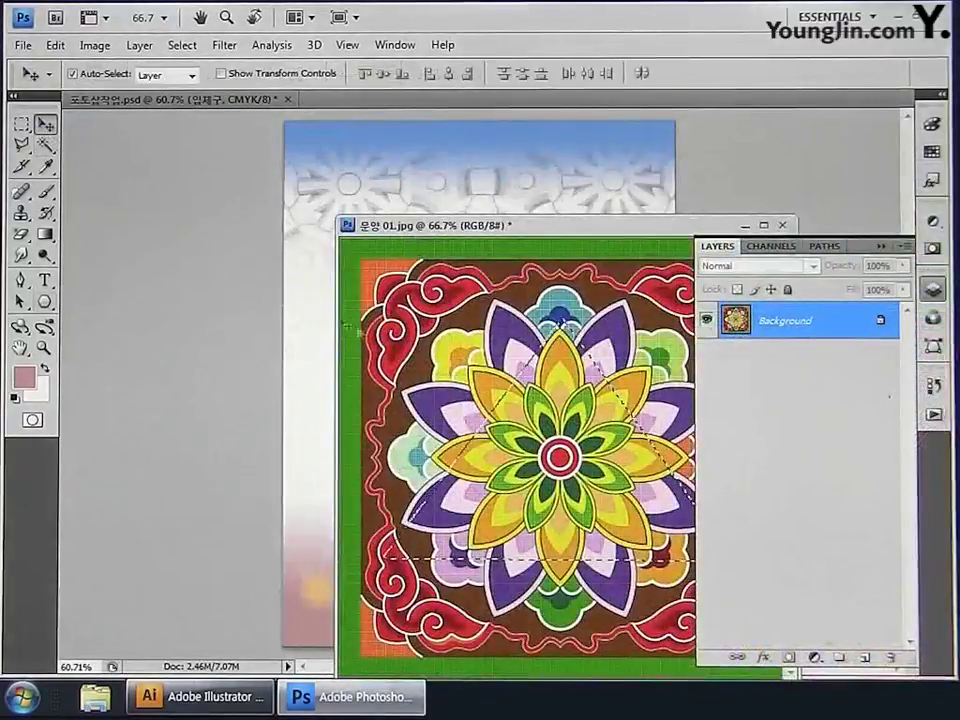
pyautogui.moveTo(500, 435); pyautogui.dragTo(366, 206)
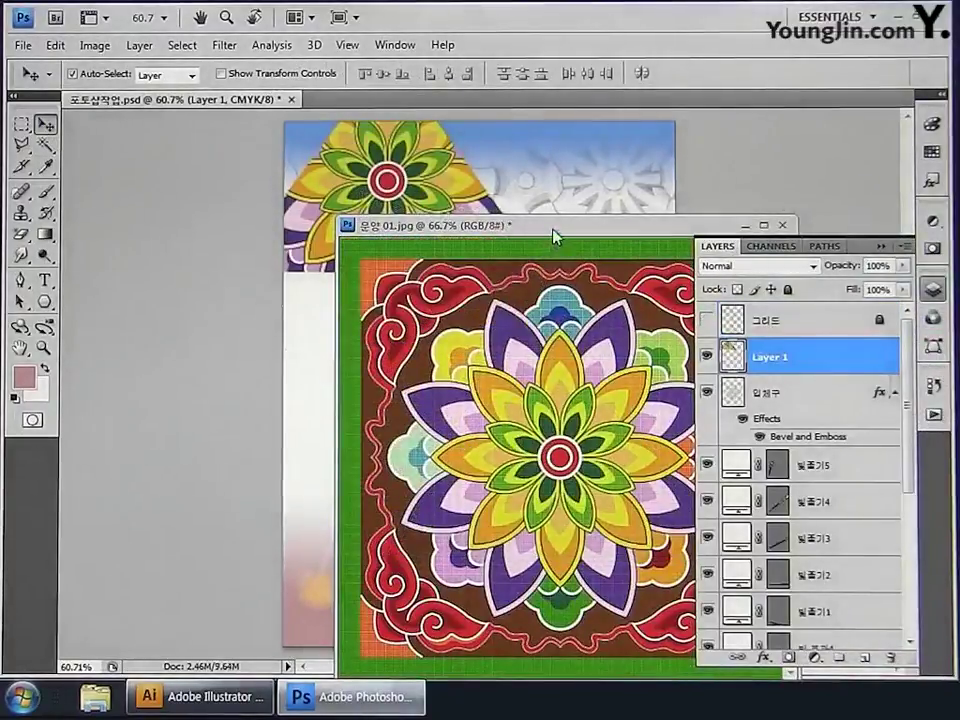
pyautogui.moveTo(555, 235); pyautogui.dragTo(320, 303)
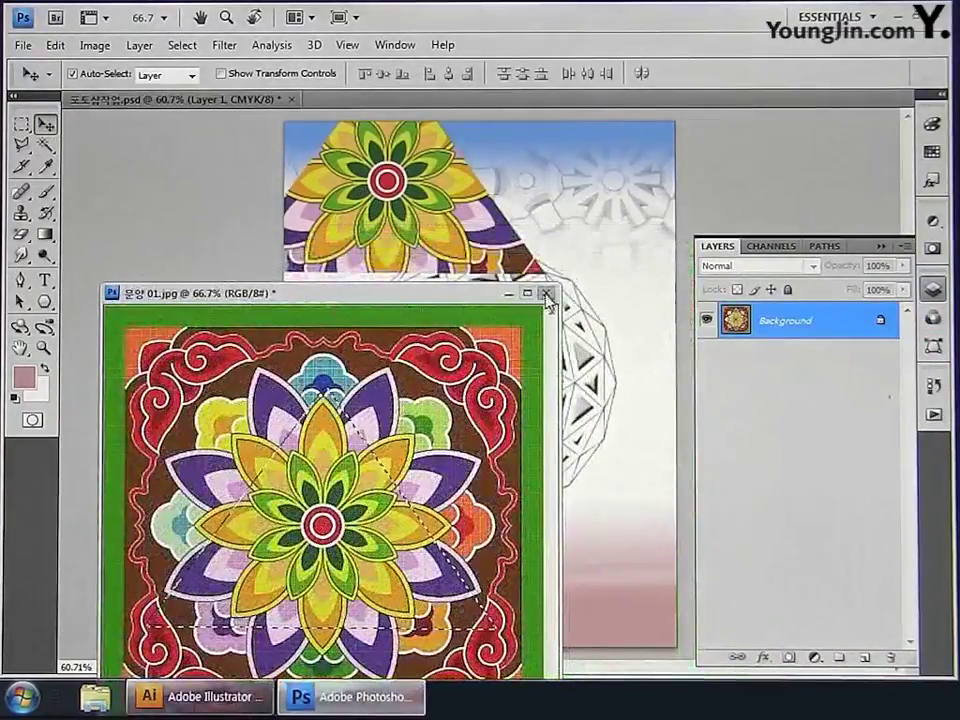
pyautogui.click(546, 294)
pyautogui.click(434, 259)
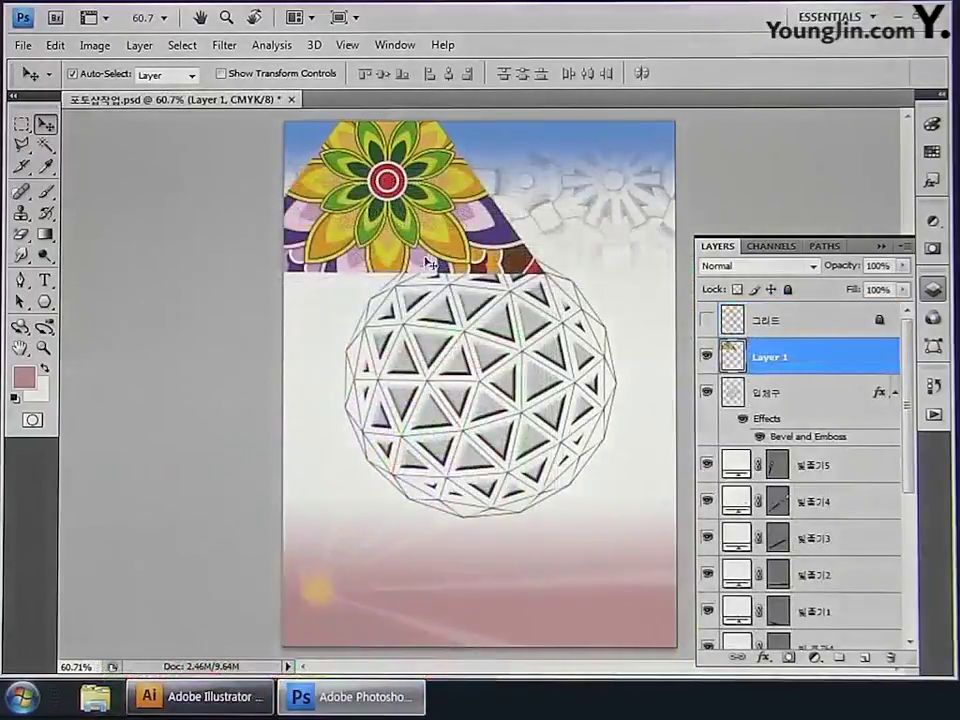
# Step: Scale the flower triangle to about 33.9%, rotate it about 54.2°, and place it over the sphere's lower-left triangular facets
pyautogui.hotkey('ctrl', 't')
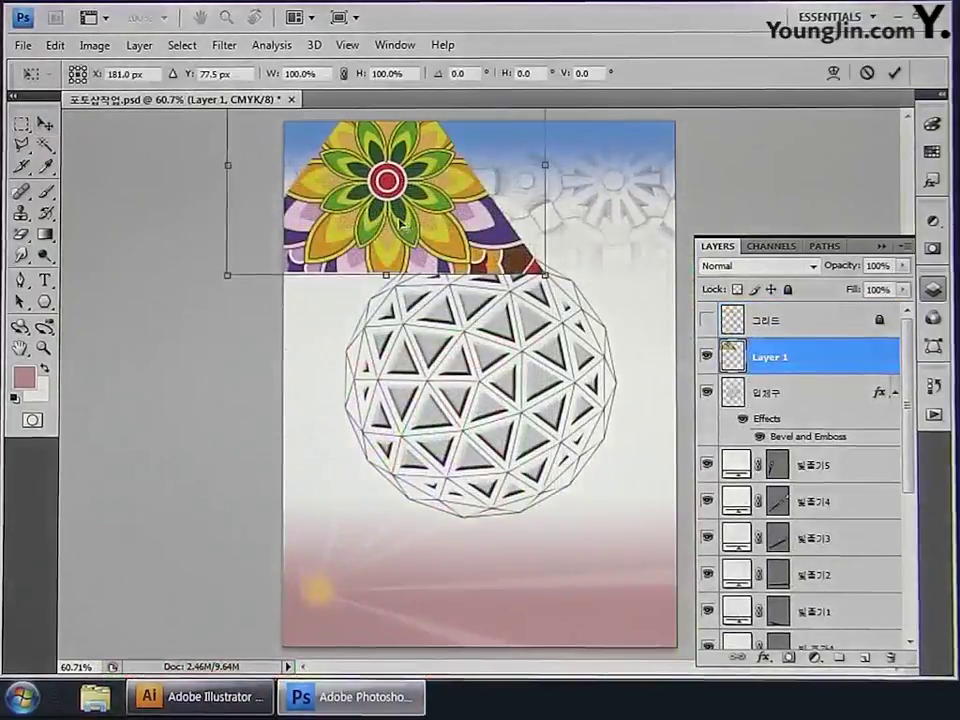
pyautogui.moveTo(401, 223); pyautogui.dragTo(457, 456)
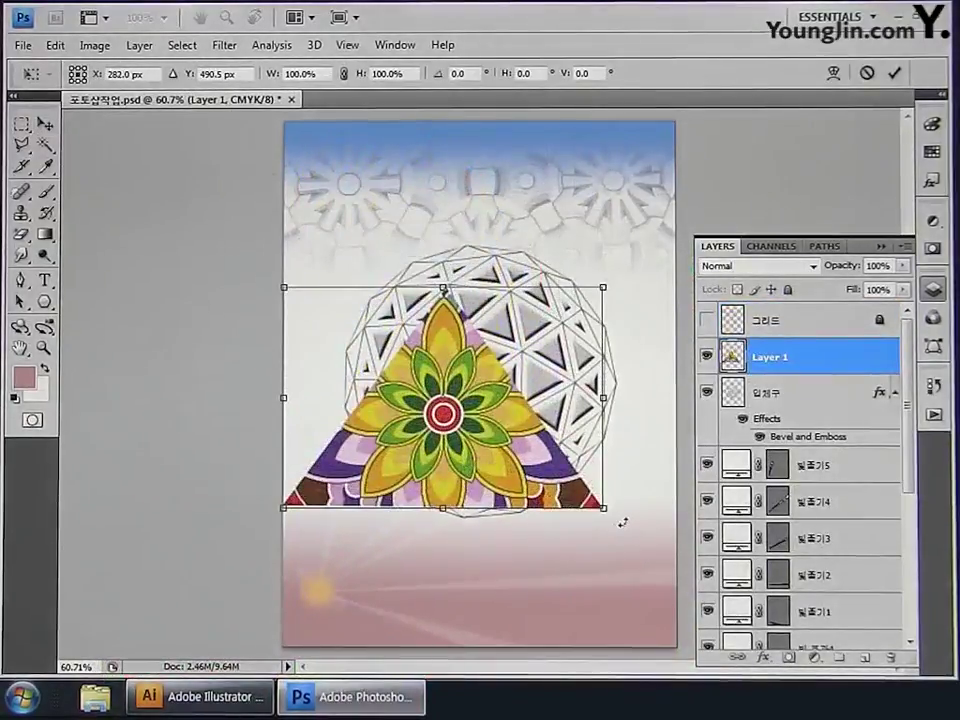
pyautogui.moveTo(622, 522); pyautogui.dragTo(498, 606)
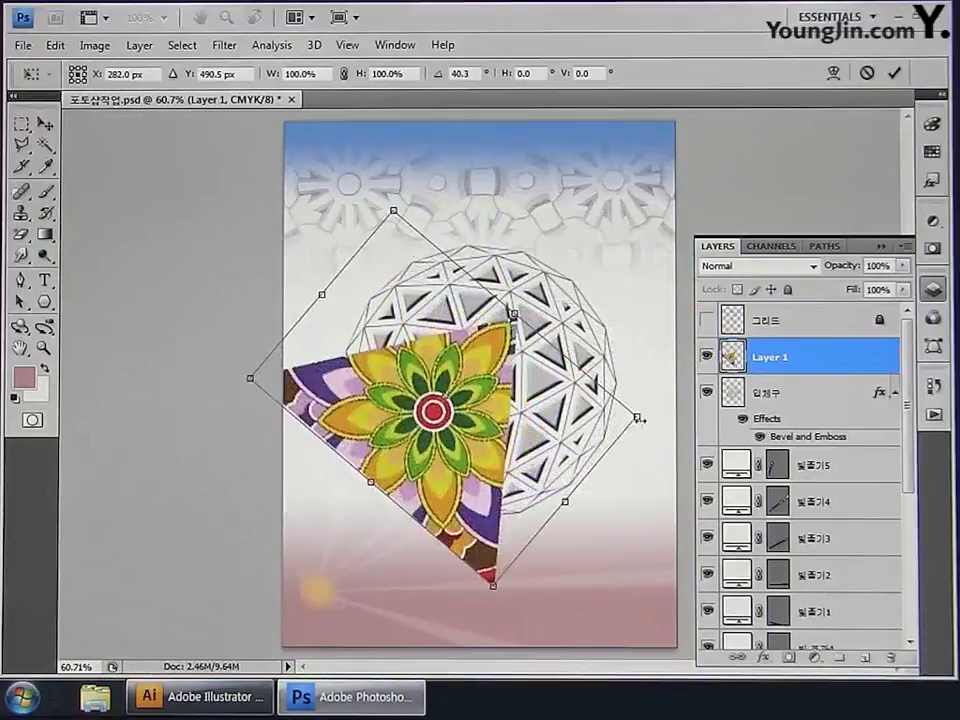
pyautogui.moveTo(639, 420); pyautogui.dragTo(505, 432)
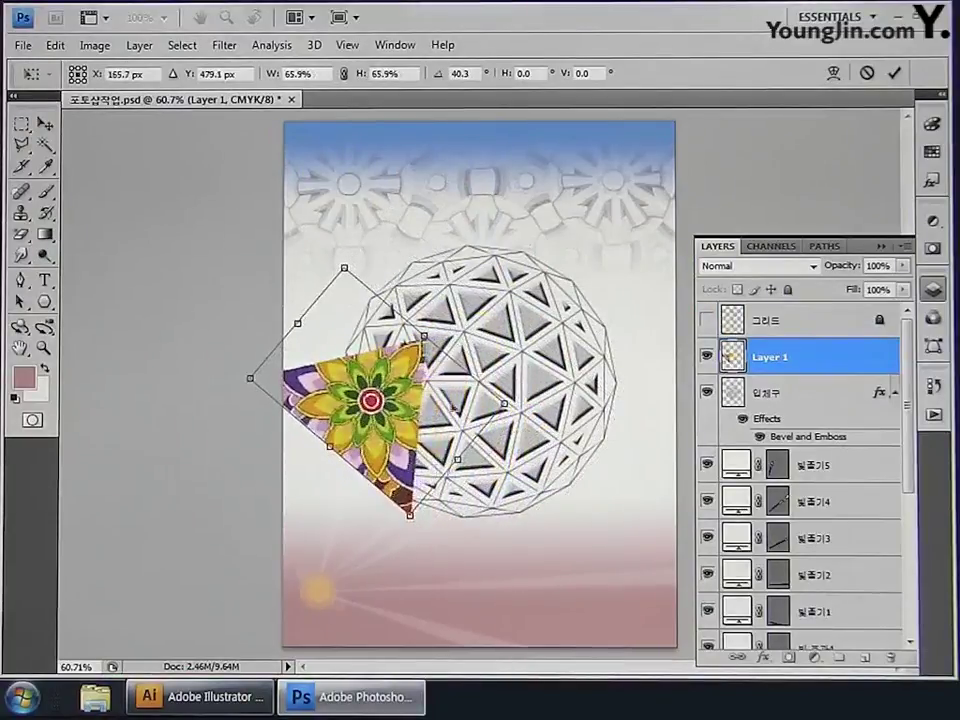
pyautogui.moveTo(453, 407); pyautogui.dragTo(510, 414)
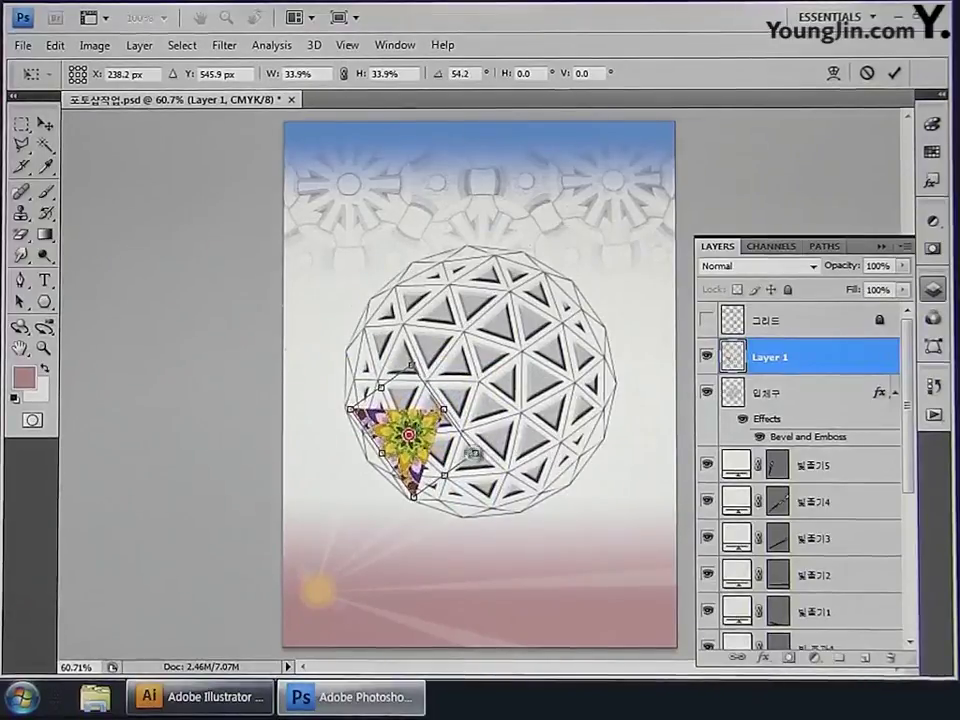
pyautogui.press('Return')
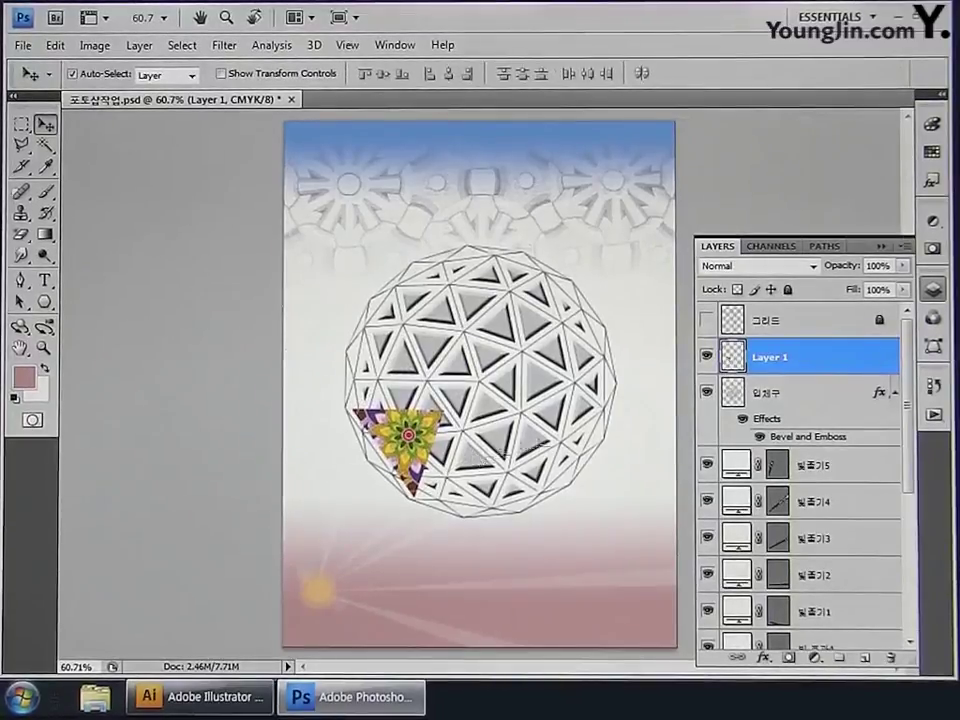
# Step: Rename the flower triangle's layer as 문양1
pyautogui.doubleClick(768, 358)
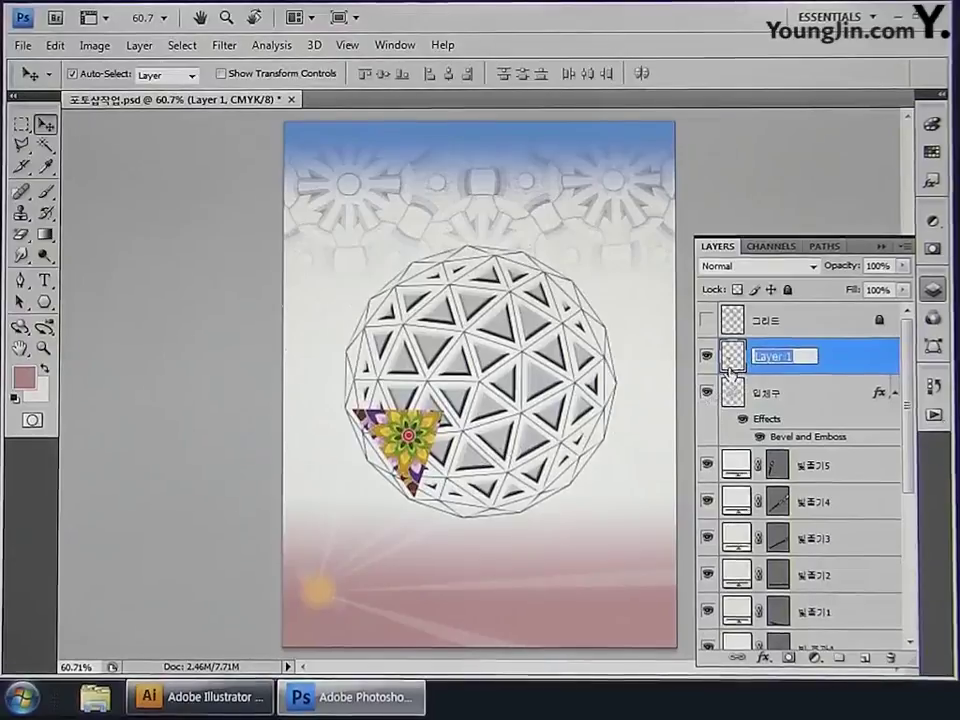
pyautogui.write('문양1')
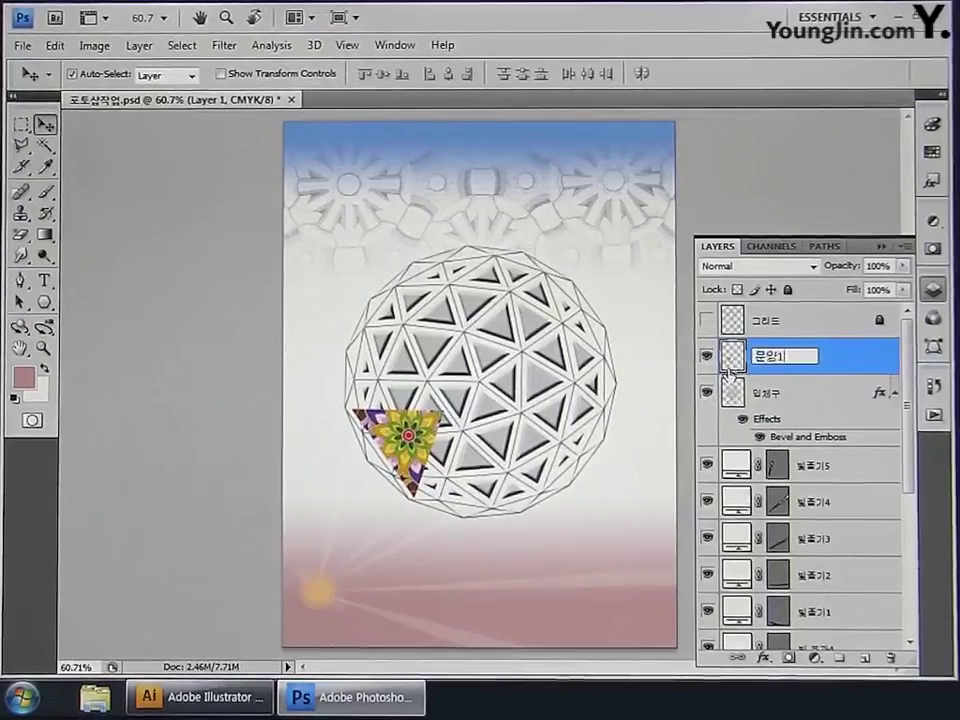
pyautogui.press('Return')
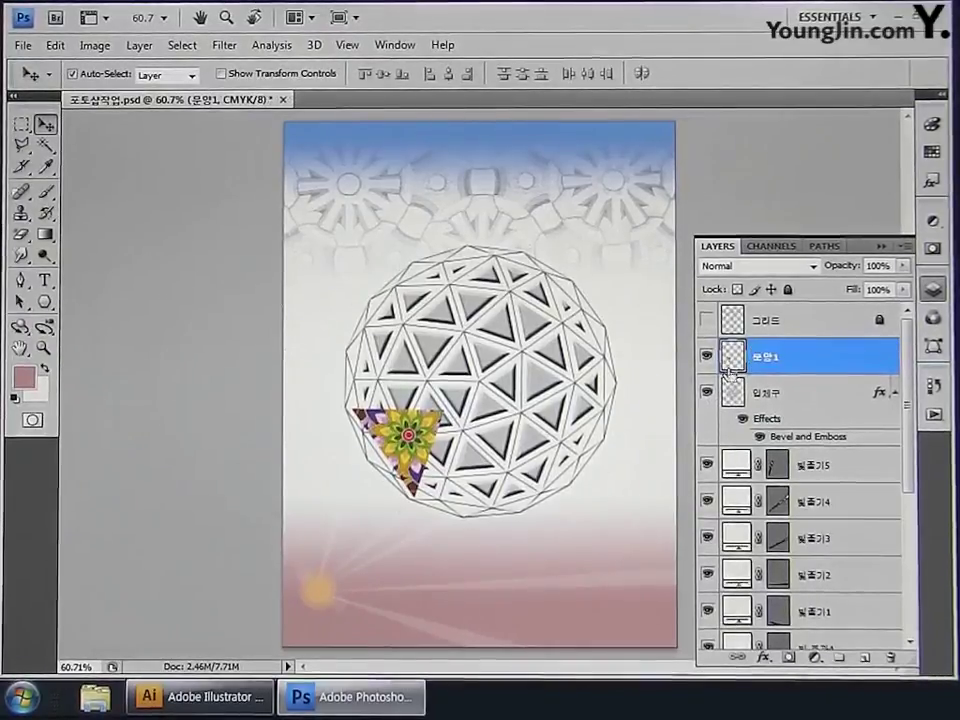
# Step: Duplicate the 문양1 layer, scale the copy to about 47.5%, and fit it on the small facet up and right of the original
pyautogui.hotkey('ctrl', 'j')
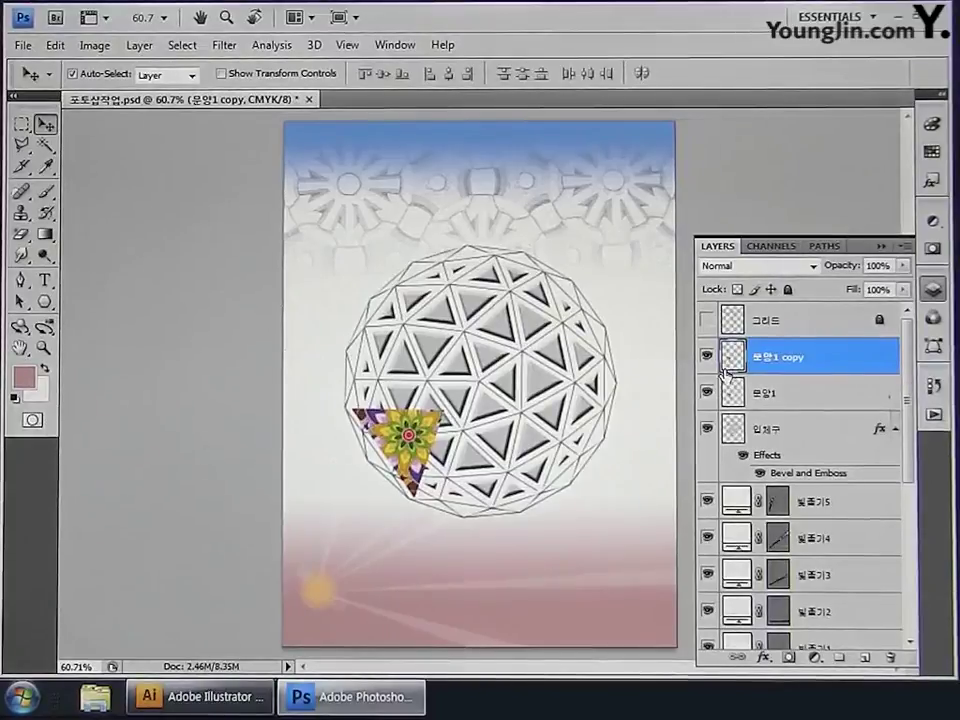
pyautogui.hotkey('ctrl', 't')
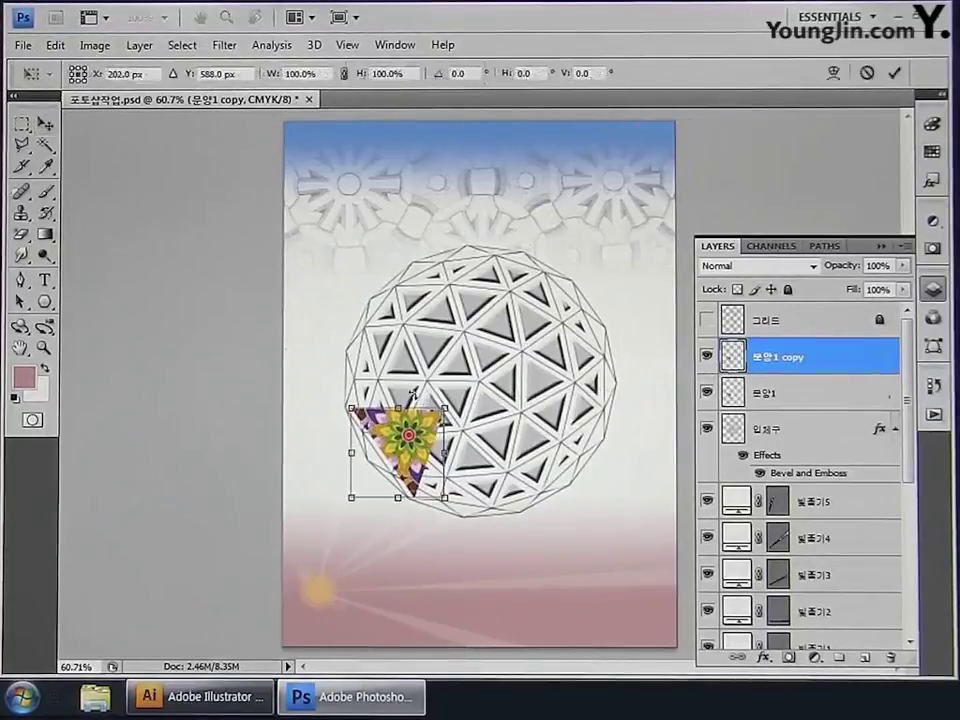
pyautogui.moveTo(428, 427); pyautogui.dragTo(452, 406)
pyautogui.press('Right')
pyautogui.press('Right')
pyautogui.press('Right')
pyautogui.press('Right')
pyautogui.press('Right')
pyautogui.press('Right')
pyautogui.press('Right')
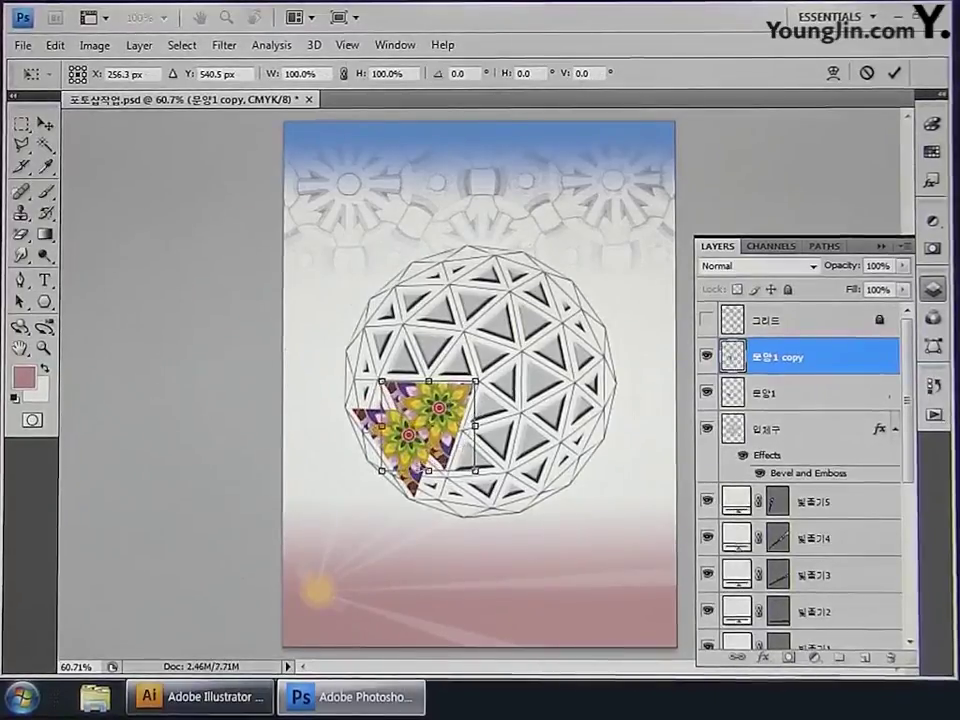
pyautogui.moveTo(381, 470); pyautogui.dragTo(440, 441)
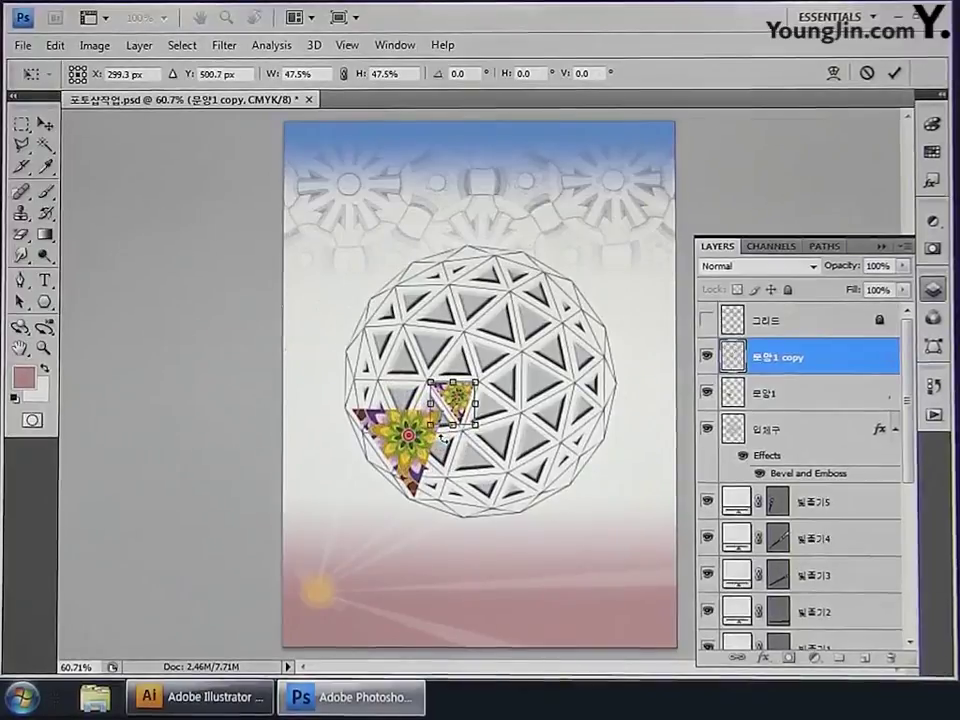
pyautogui.press('Return')
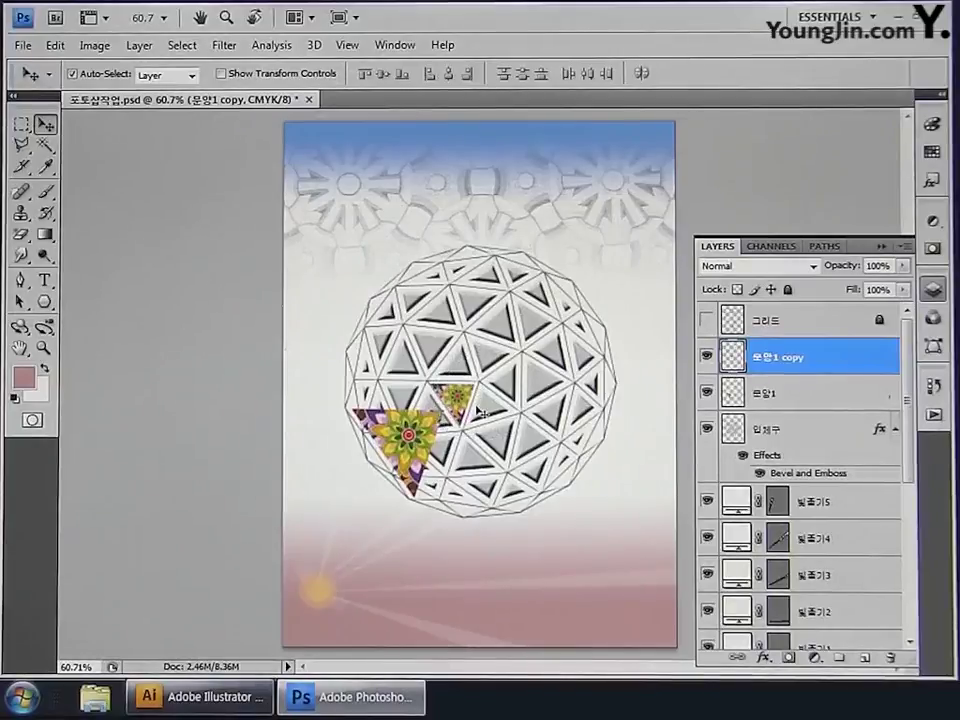
# Step: Rename the small triangle's layer as 작은 문양1 and move it directly below the 문양1 layer
pyautogui.doubleClick(762, 358)
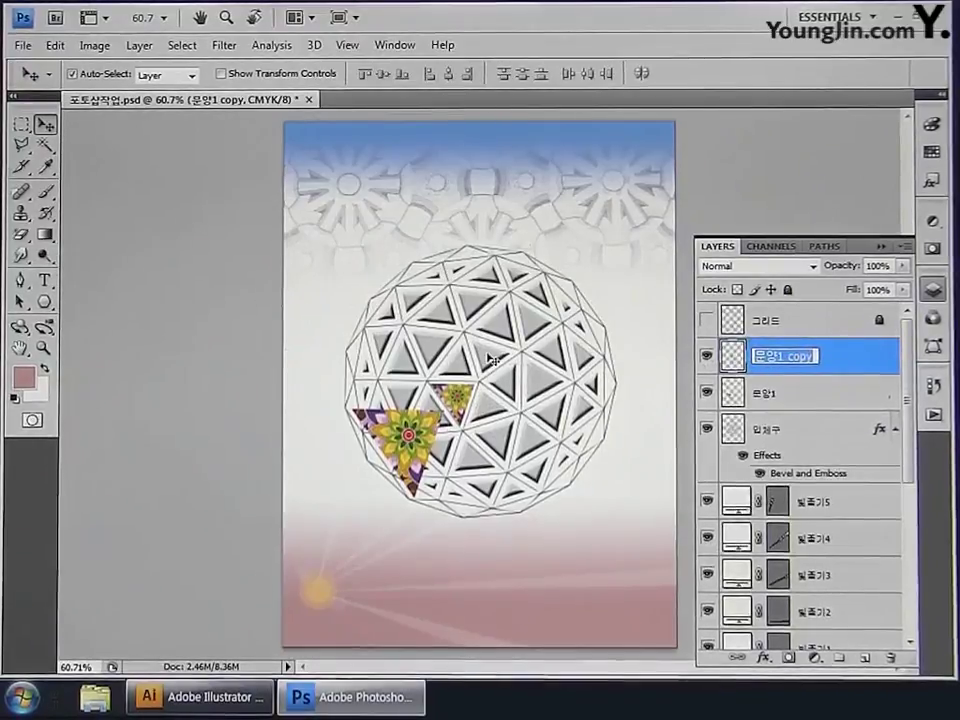
pyautogui.write('작은')
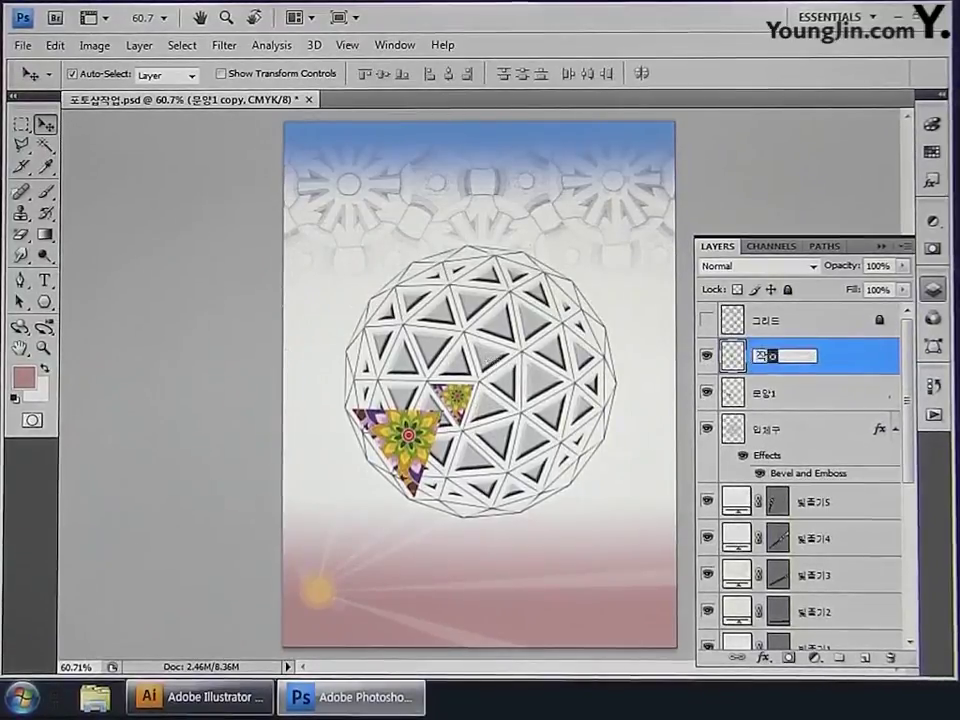
pyautogui.write(' 문양1')
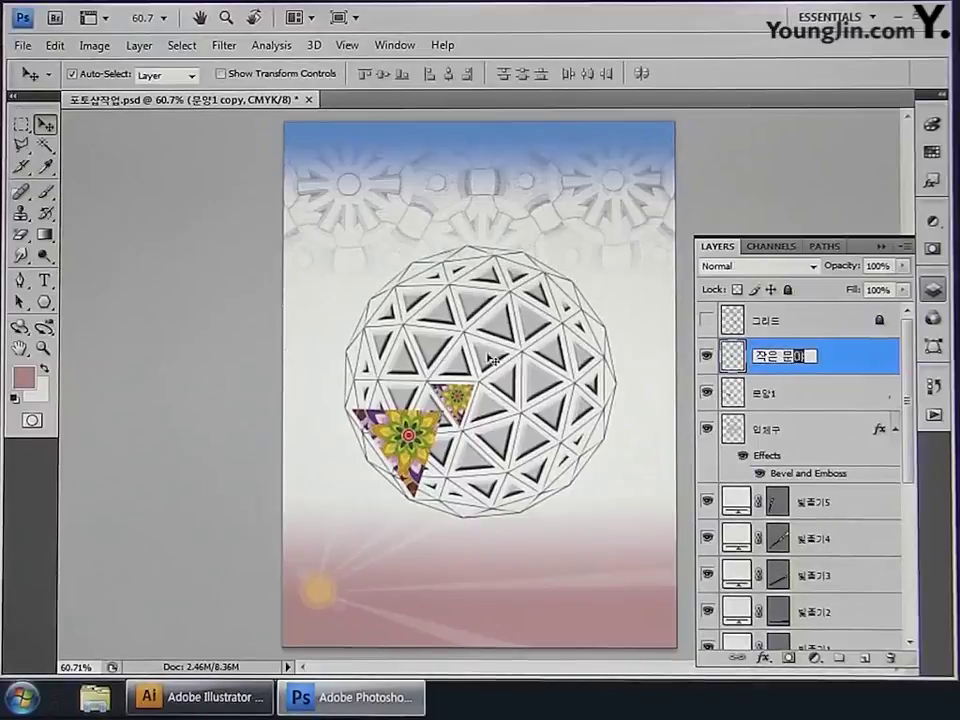
pyautogui.press('Return')
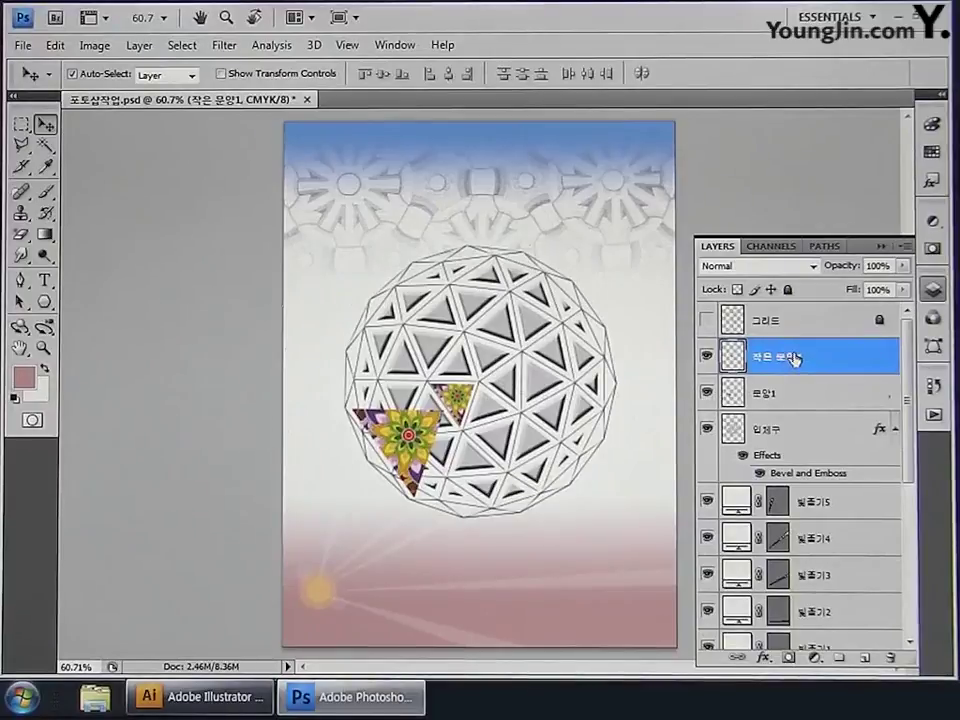
pyautogui.moveTo(793, 359); pyautogui.dragTo(798, 411)
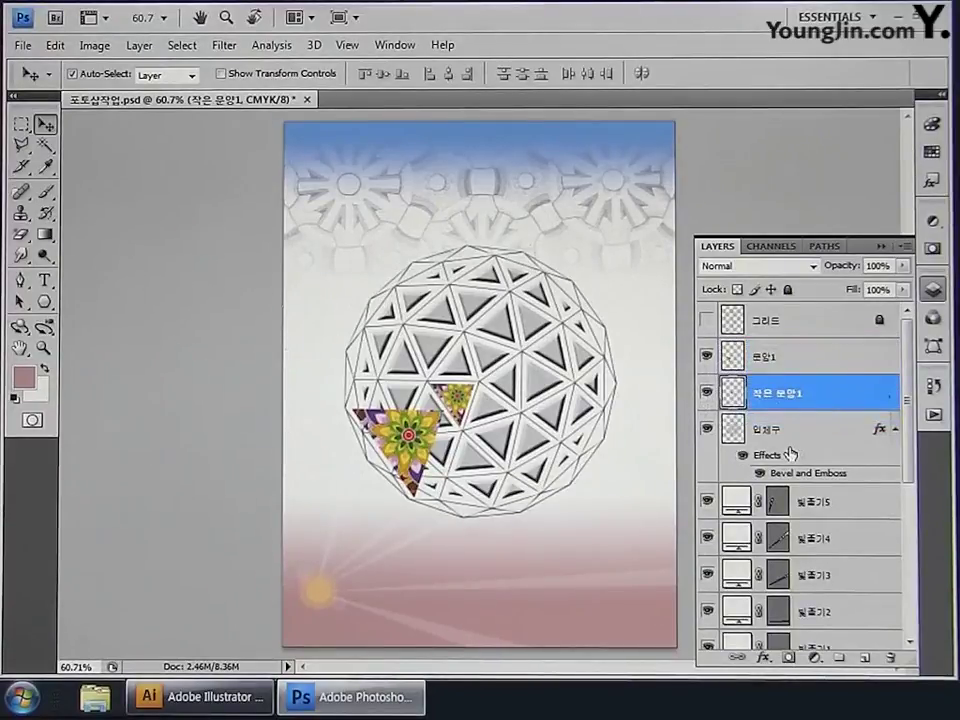
# Step: Clip the 작은 문양1 layer to the 입체구 sphere layer with a clipping mask
pyautogui.rightClick(835, 399)
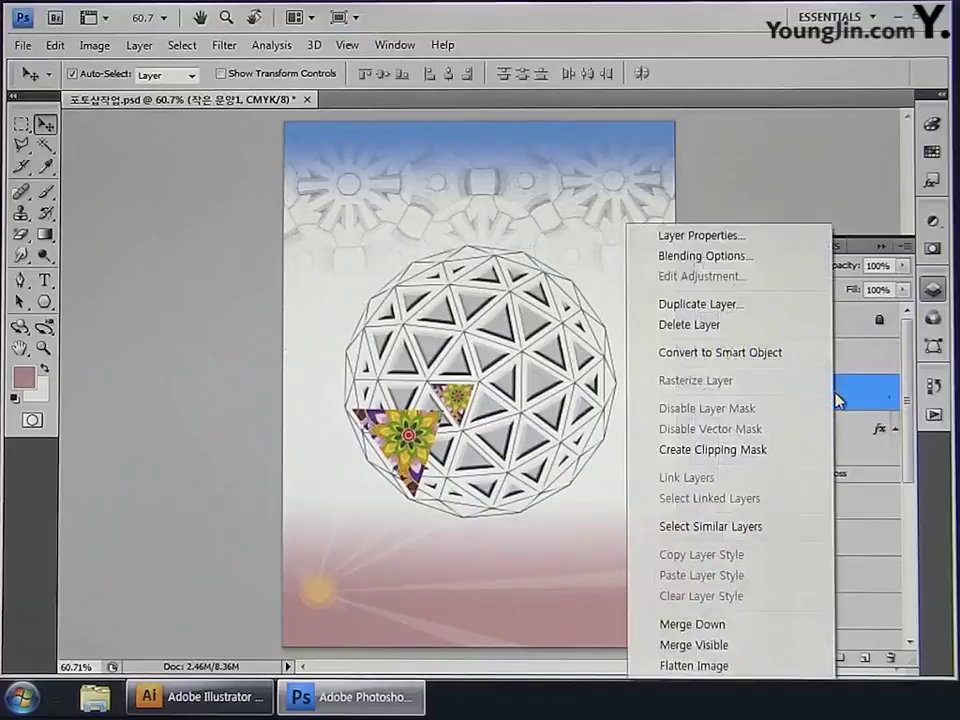
pyautogui.click(765, 452)
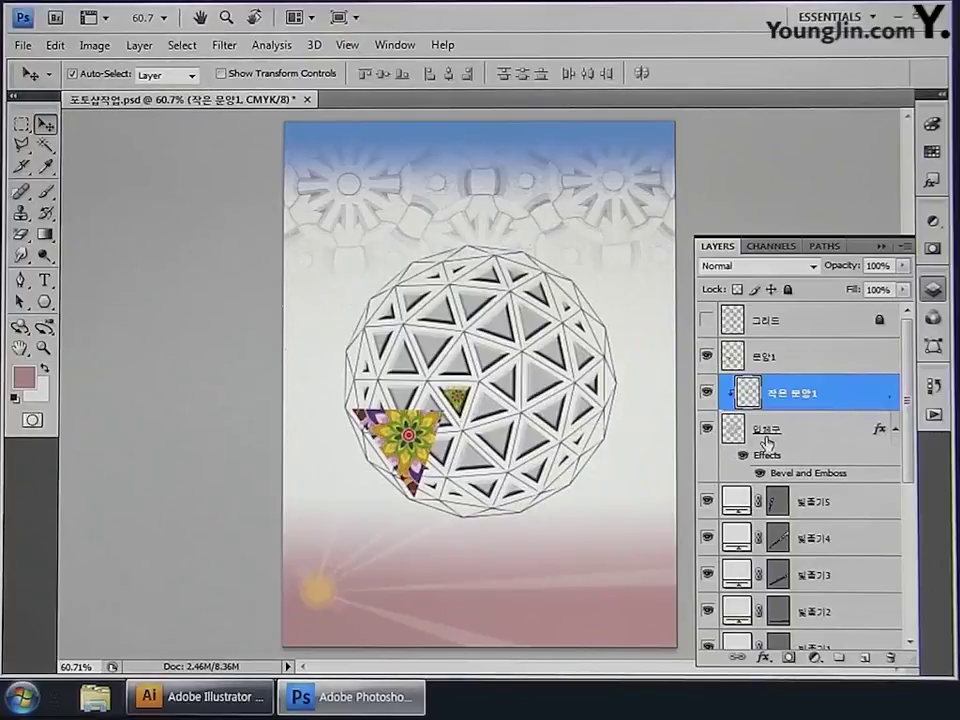
# Step: Add a Drop Shadow to the 문양1 layer with 90% opacity, 6 px distance and 6 px size
pyautogui.doubleClick(853, 367)
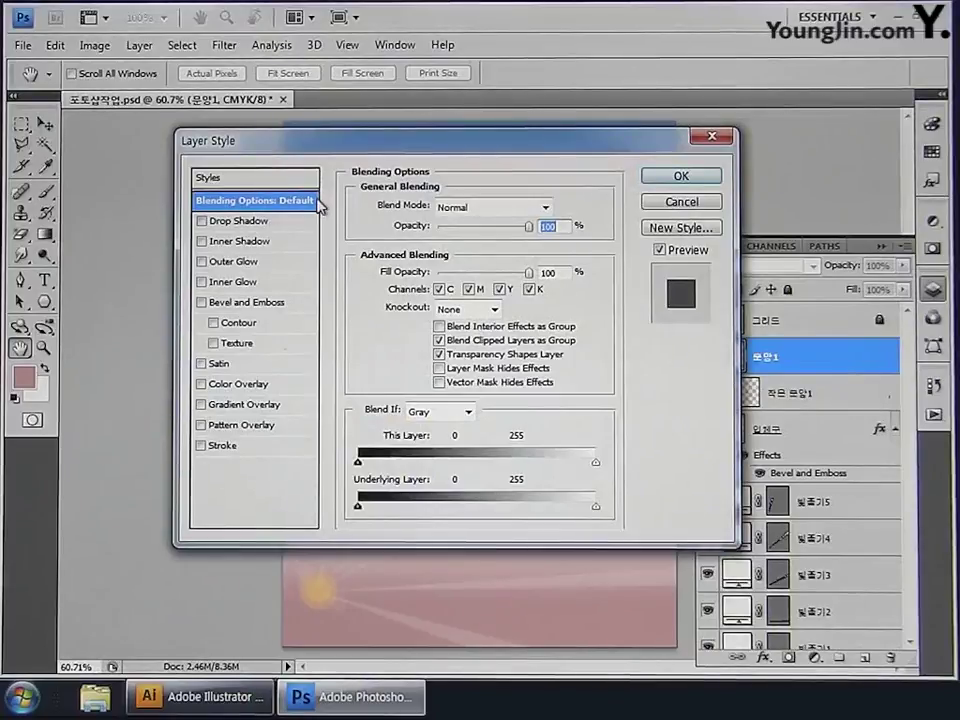
pyautogui.click(231, 222)
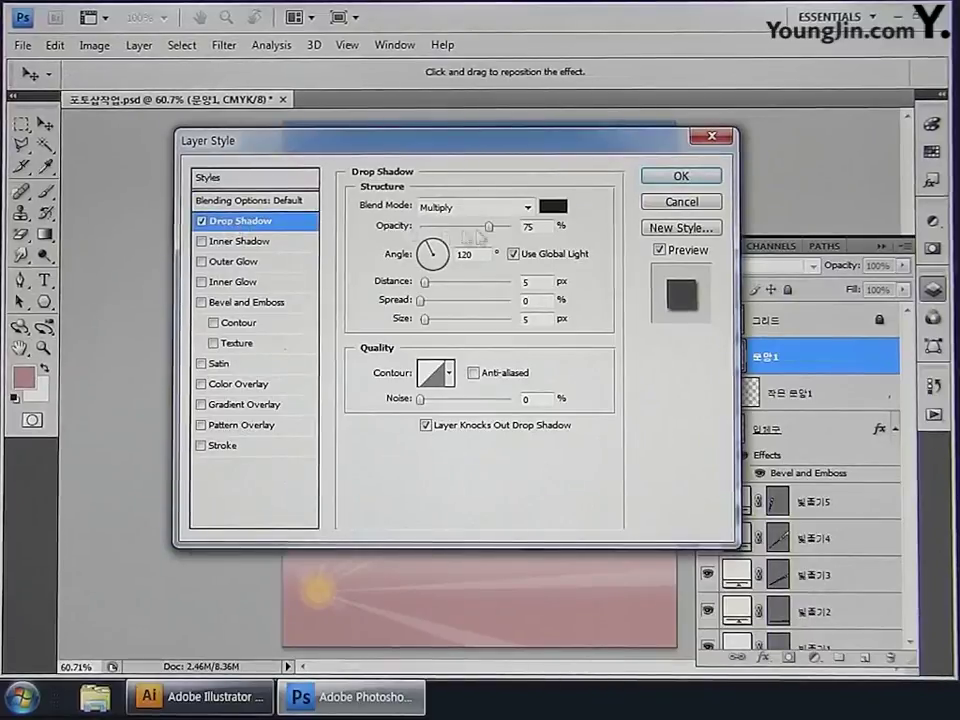
pyautogui.click(418, 226)
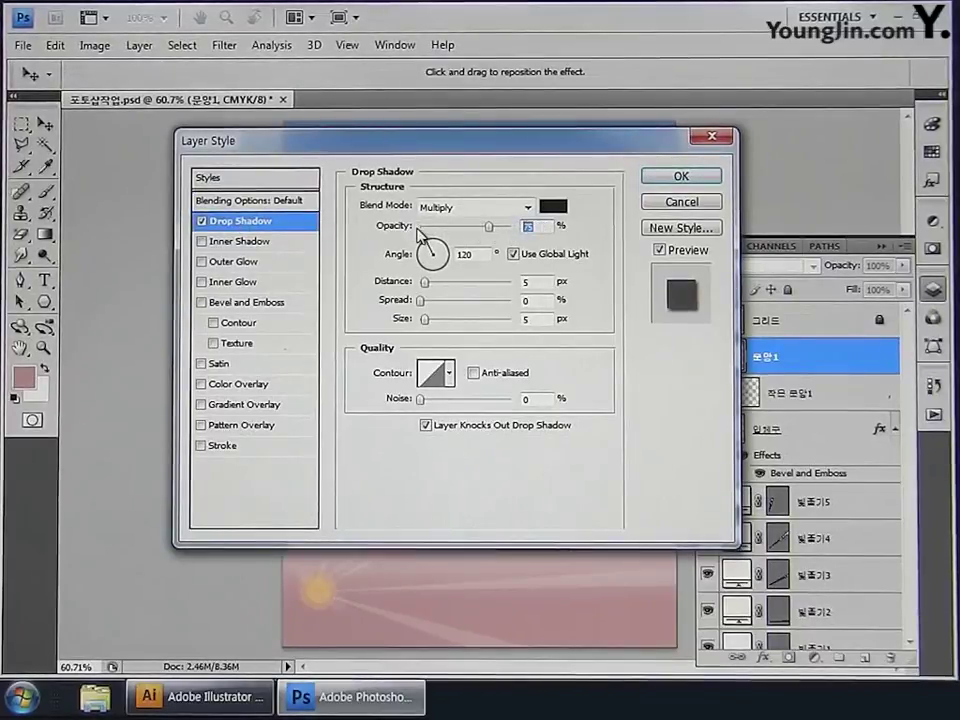
pyautogui.write('50')
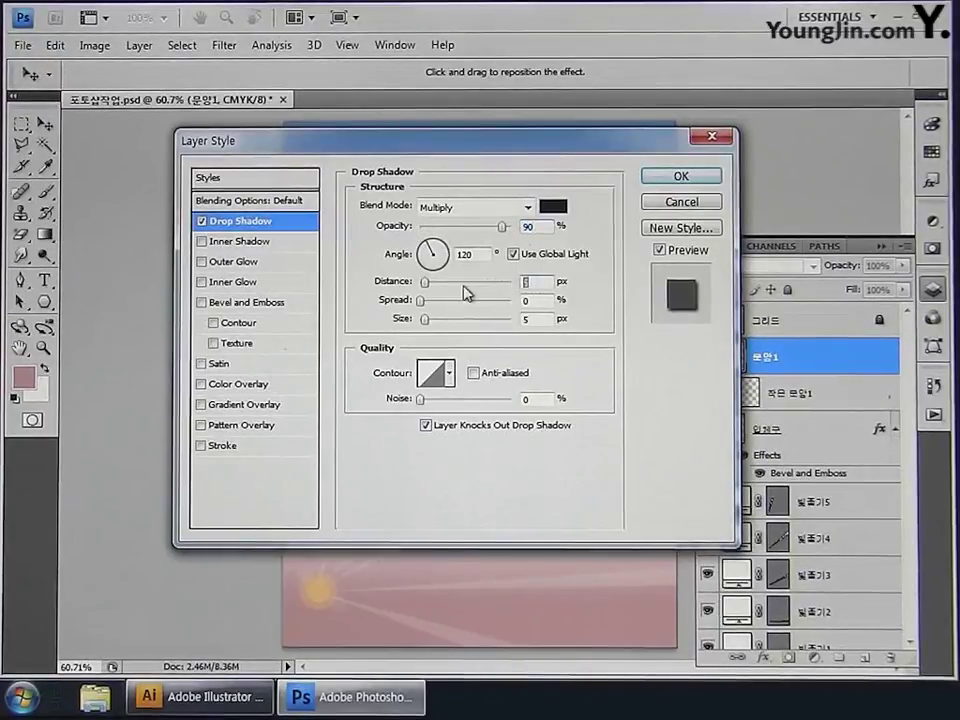
pyautogui.doubleClick(525, 282)
pyautogui.write('6')
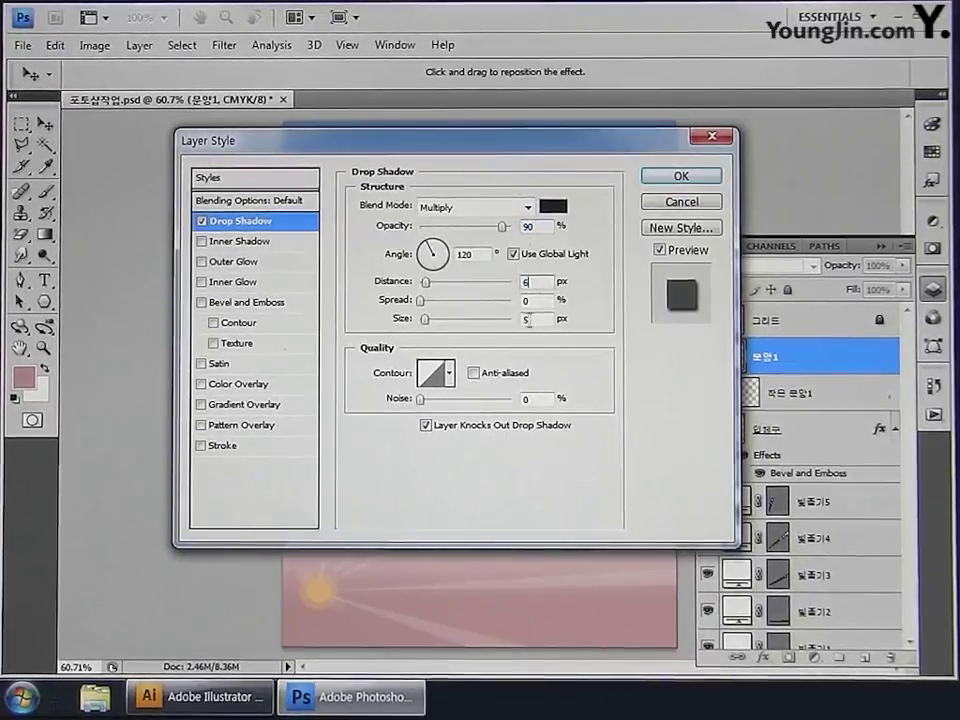
pyautogui.press('Tab')
pyautogui.press('Tab')
pyautogui.write('6')
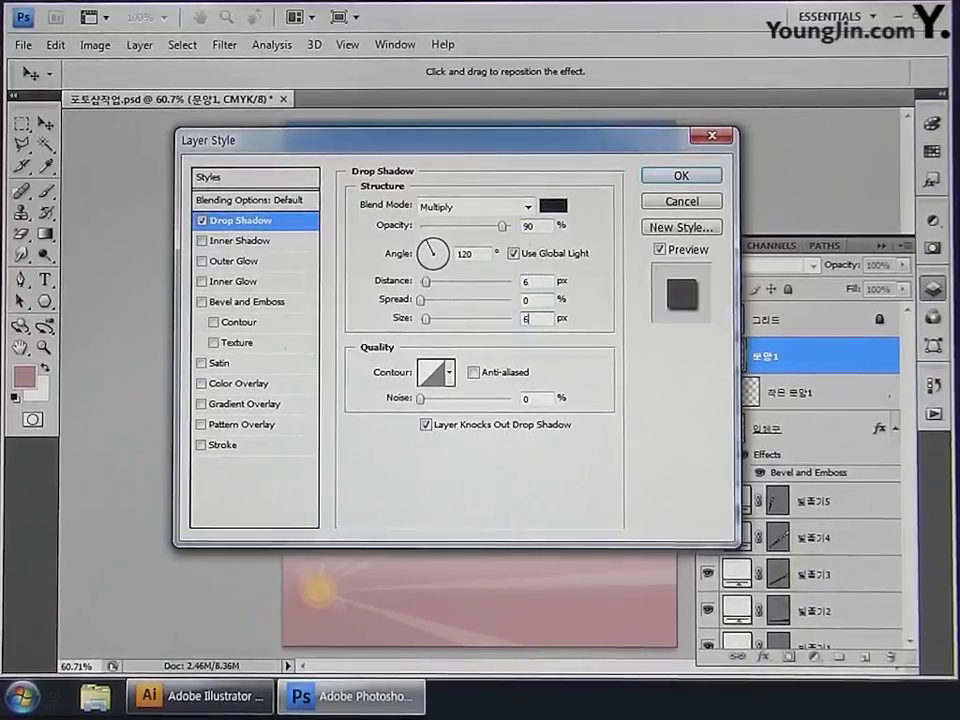
pyautogui.click(675, 182)
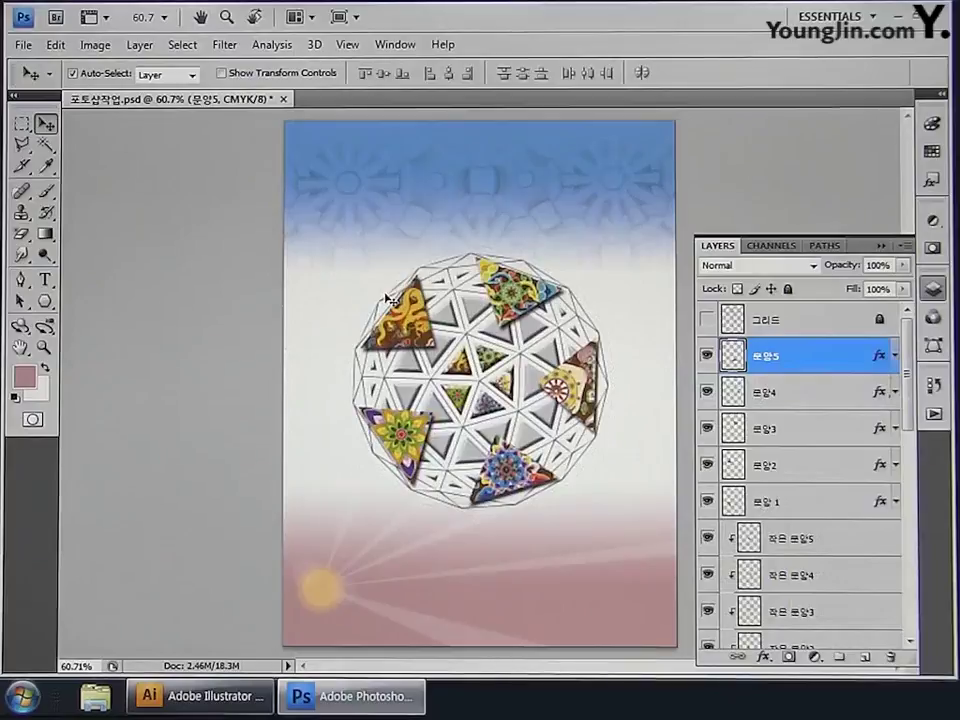
# Step: Draw a 1 px line as a shape layer from the large yellow flower triangle's outer corner to its small matching triangle
pyautogui.doubleClick(43, 347)
pyautogui.moveTo(455, 431); pyautogui.dragTo(392, 436)
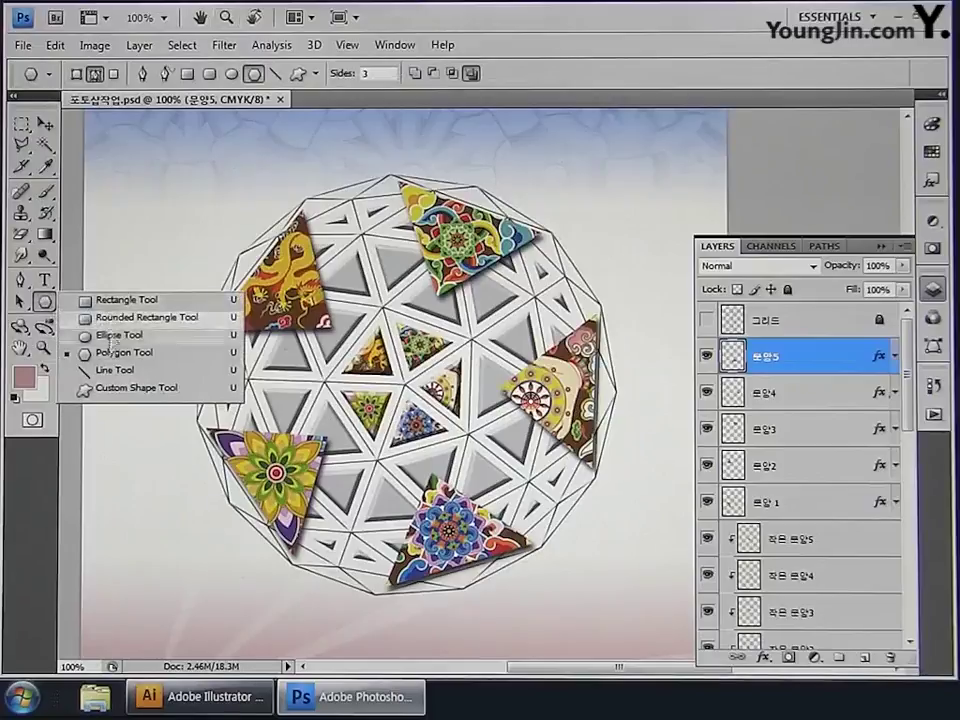
pyautogui.click(113, 370)
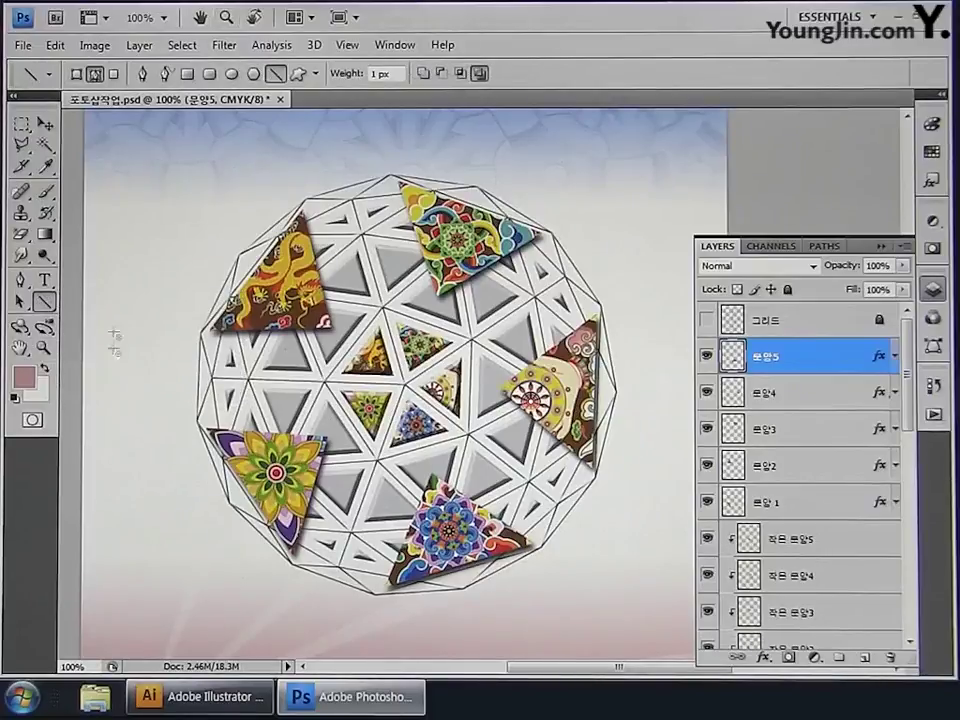
pyautogui.click(77, 77)
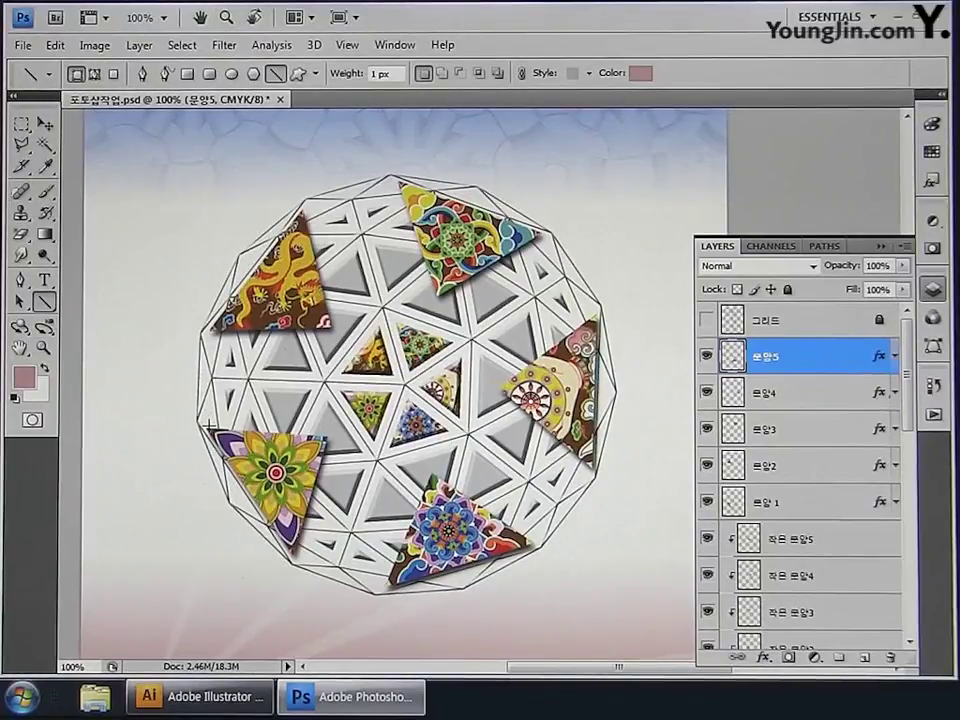
pyautogui.moveTo(275, 402); pyautogui.dragTo(340, 386)
# Step: Set the connecting line's color to C 0, M 0, Y 0, K 70
pyautogui.click(640, 73)
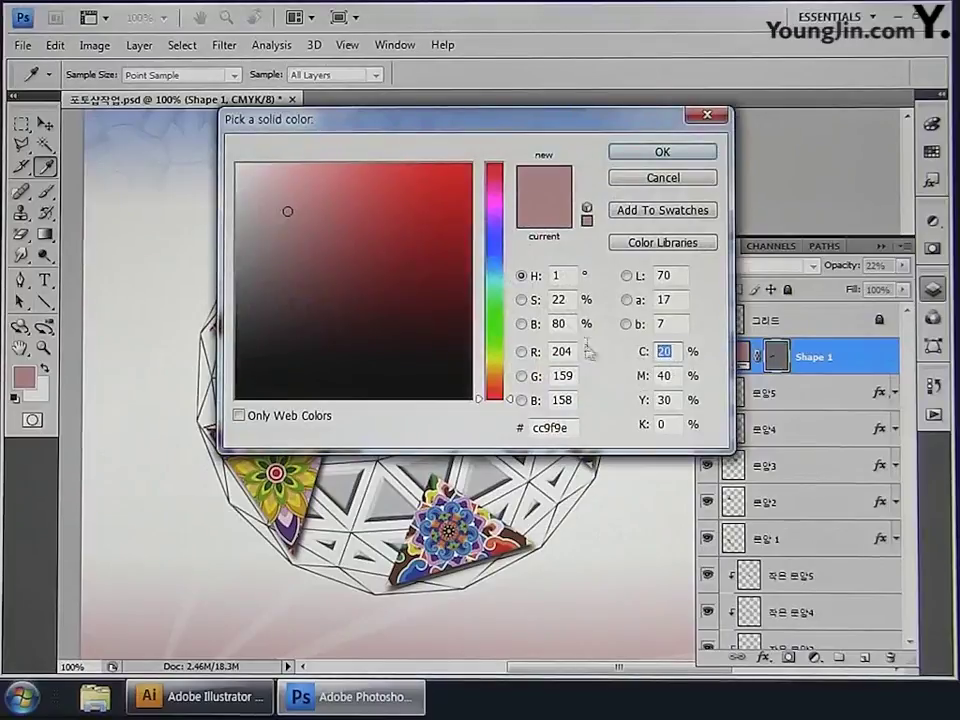
pyautogui.write('0')
pyautogui.press('Tab')
pyautogui.write('0')
pyautogui.press('Tab')
pyautogui.write('0')
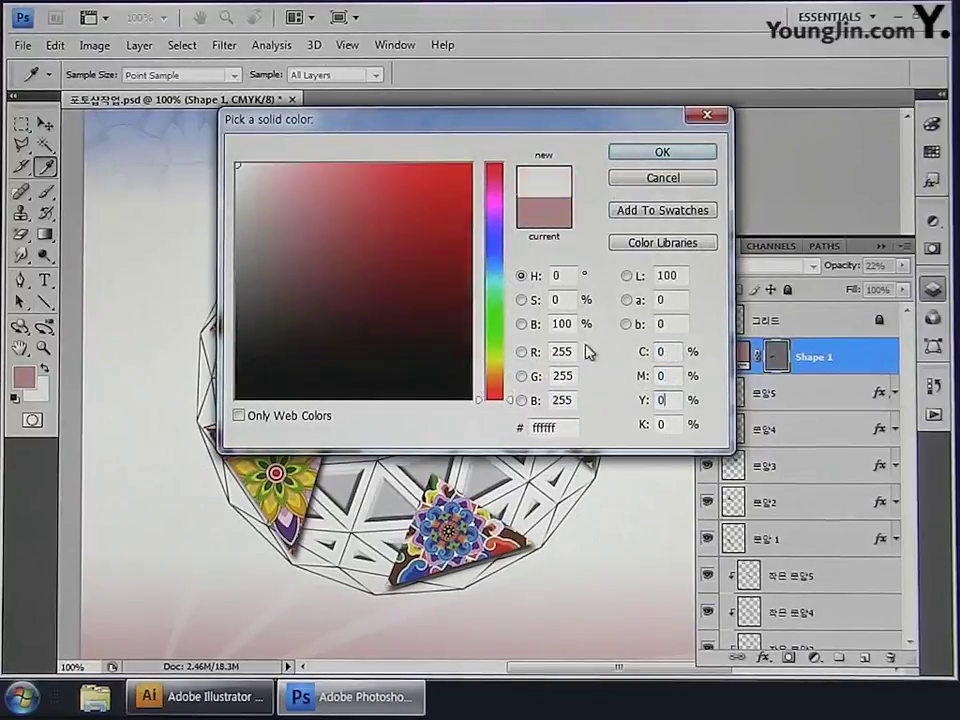
pyautogui.press('Tab')
pyautogui.write('78')
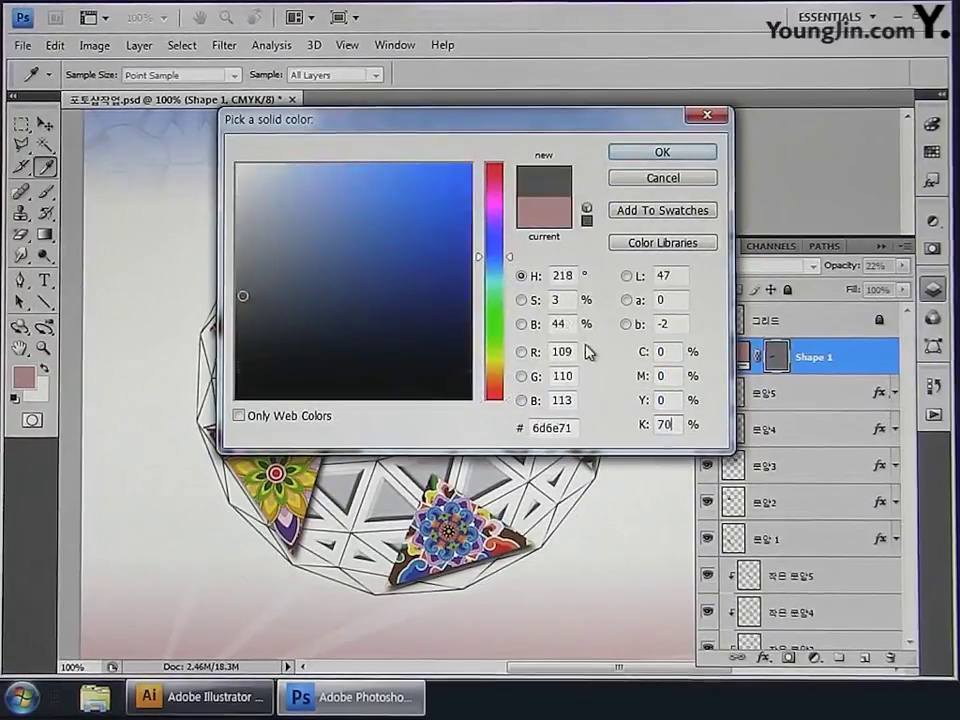
pyautogui.press('Return')
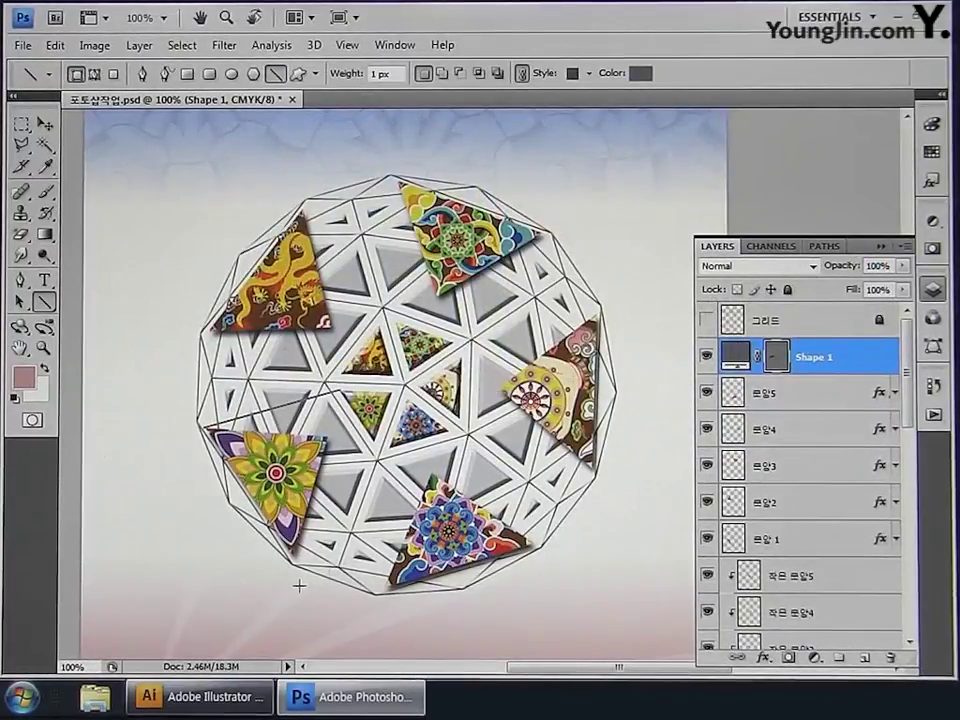
# Step: Draw the remaining 1 px lines connecting the corners of the large pattern triangles to their small matching triangles
pyautogui.moveTo(297, 513)
pyautogui.mouseDown()
pyautogui.moveTo(373, 436)
pyautogui.moveTo(384, 584)
pyautogui.moveTo(404, 414)
pyautogui.moveTo(333, 318)
pyautogui.mouseUp()
pyautogui.moveTo(446, 356); pyautogui.dragTo(342, 312)
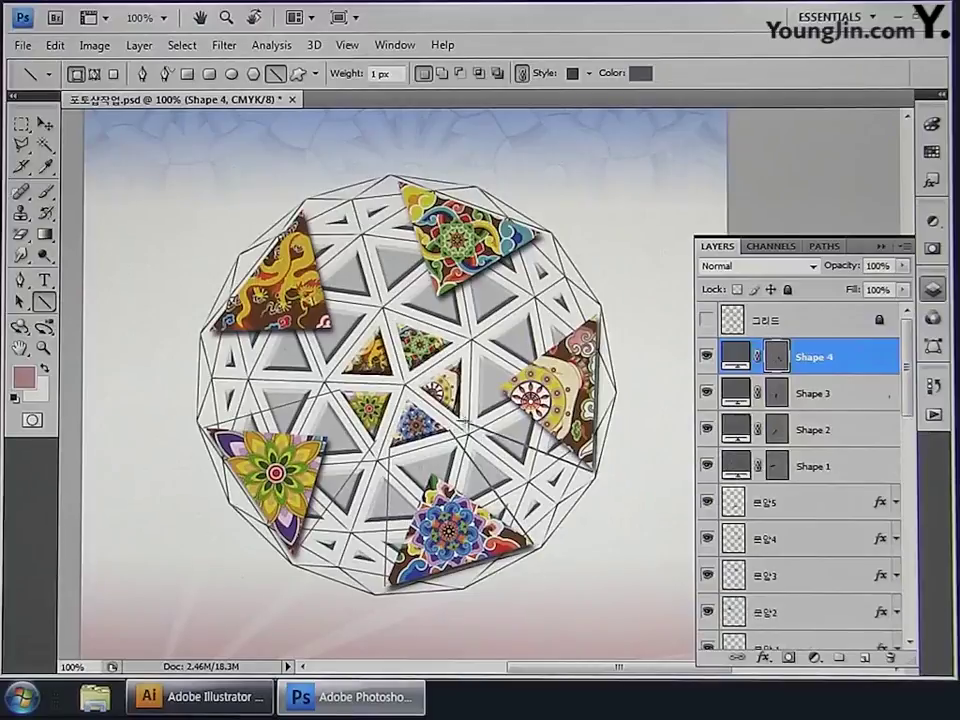
pyautogui.moveTo(592, 364)
pyautogui.mouseDown()
pyautogui.moveTo(545, 388)
pyautogui.moveTo(540, 490)
pyautogui.mouseUp()
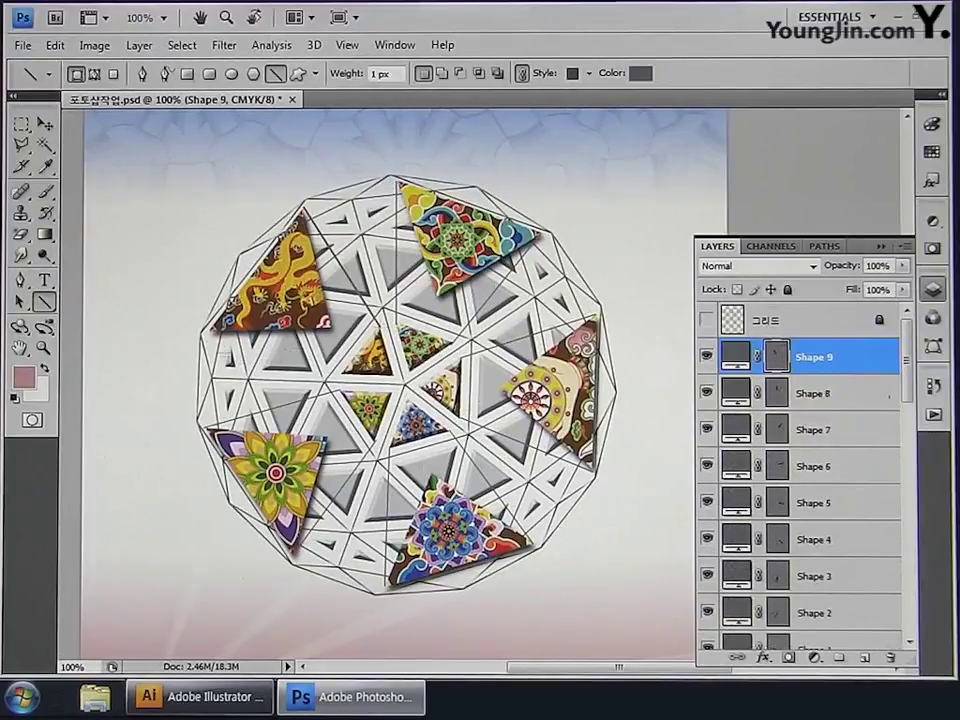
pyautogui.moveTo(290, 367); pyautogui.dragTo(290, 368)
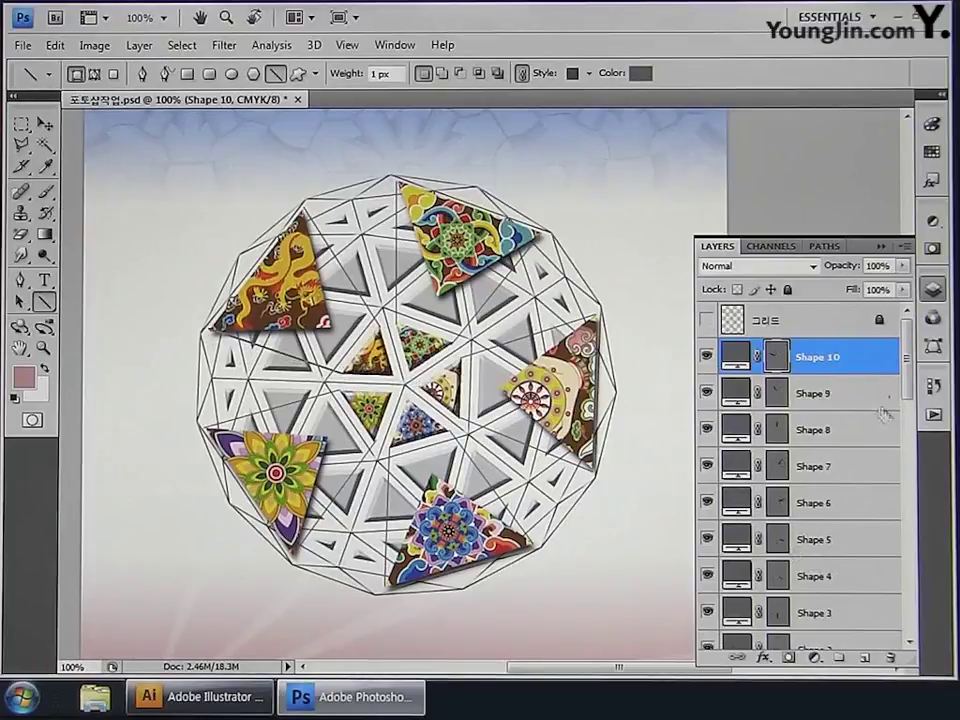
# Step: Merge the line layers Shape 1 through Shape 10 into one layer and rename it 이음줄
pyautogui.moveTo(908, 396); pyautogui.dragTo(906, 422)
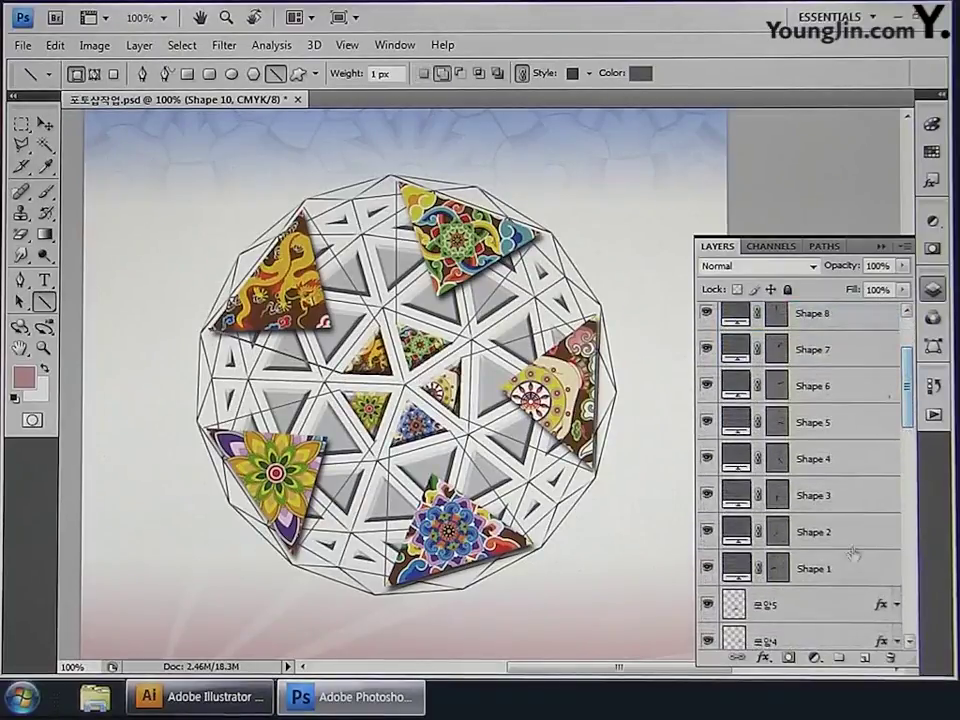
pyautogui.keyDown('shift'); pyautogui.click(848, 566); pyautogui.keyUp('shift')
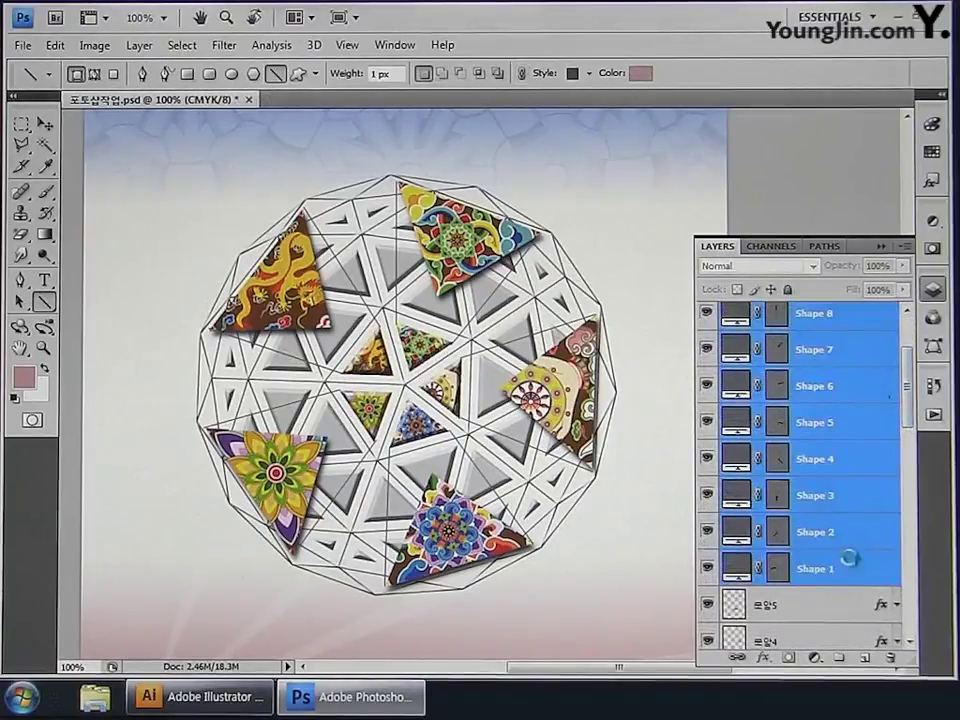
pyautogui.hotkey('ctrl', 'e')
pyautogui.scroll(3, 830, 450)
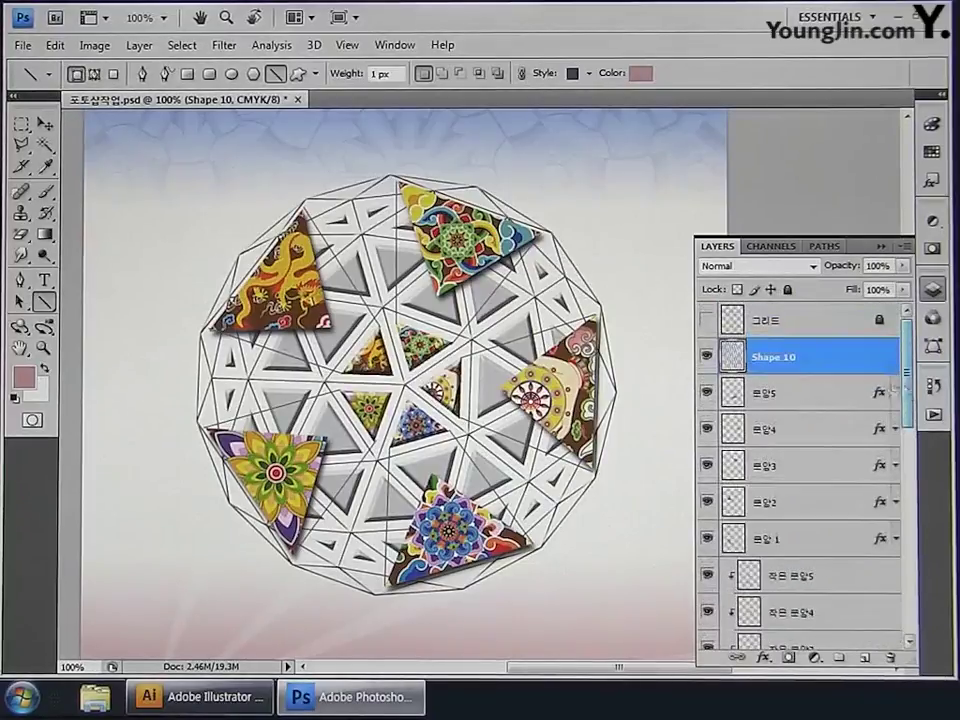
pyautogui.doubleClick(773, 357)
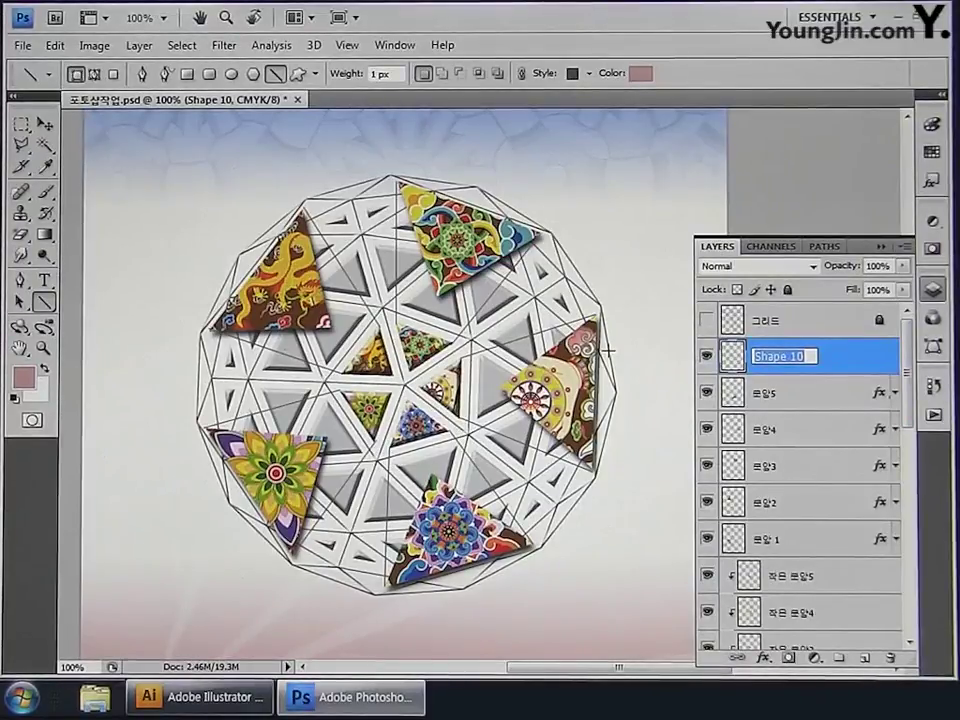
pyautogui.write('이음줄')
pyautogui.press('Return')
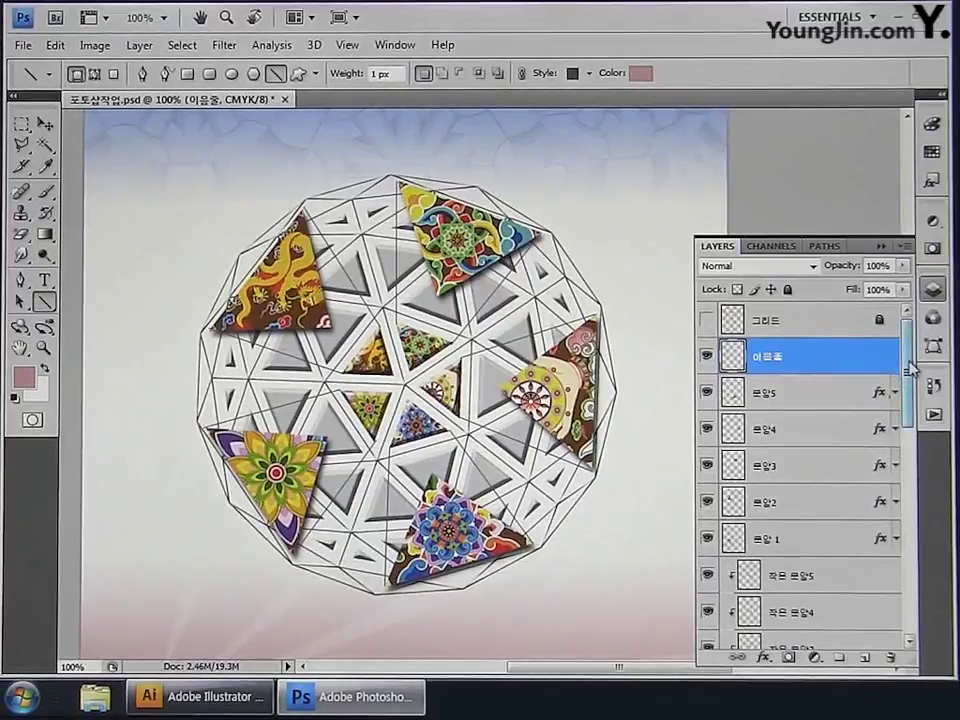
# Step: Duplicate all the layers from 이음줄 down to 입체구 and merge the copies into a single layer
pyautogui.scroll(-5, 905, 402)
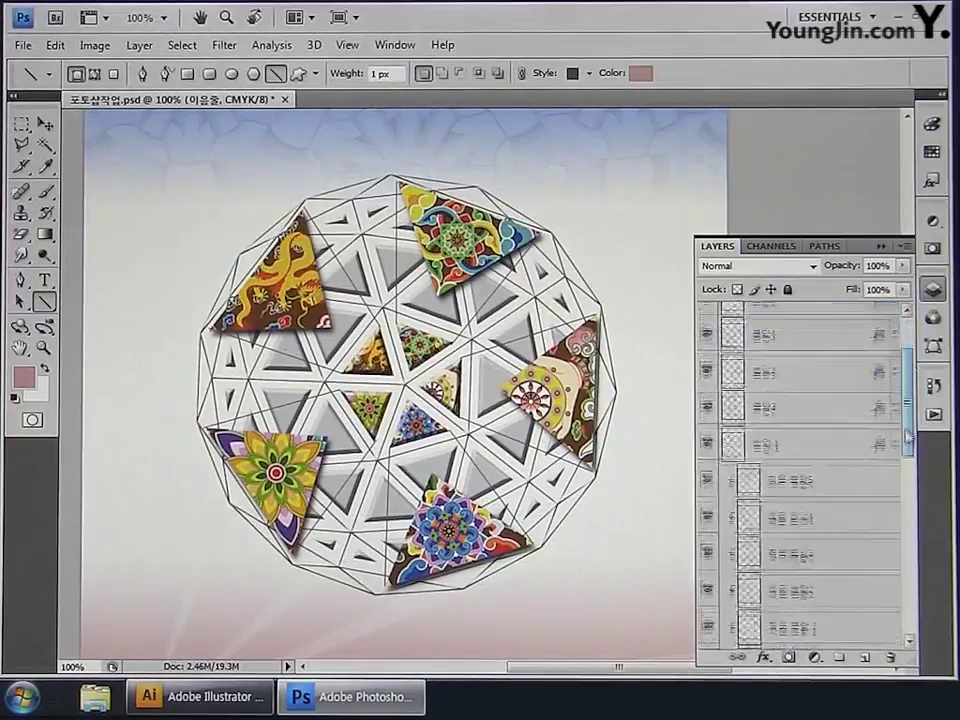
pyautogui.keyDown('shift'); pyautogui.click(779, 434); pyautogui.keyUp('shift')
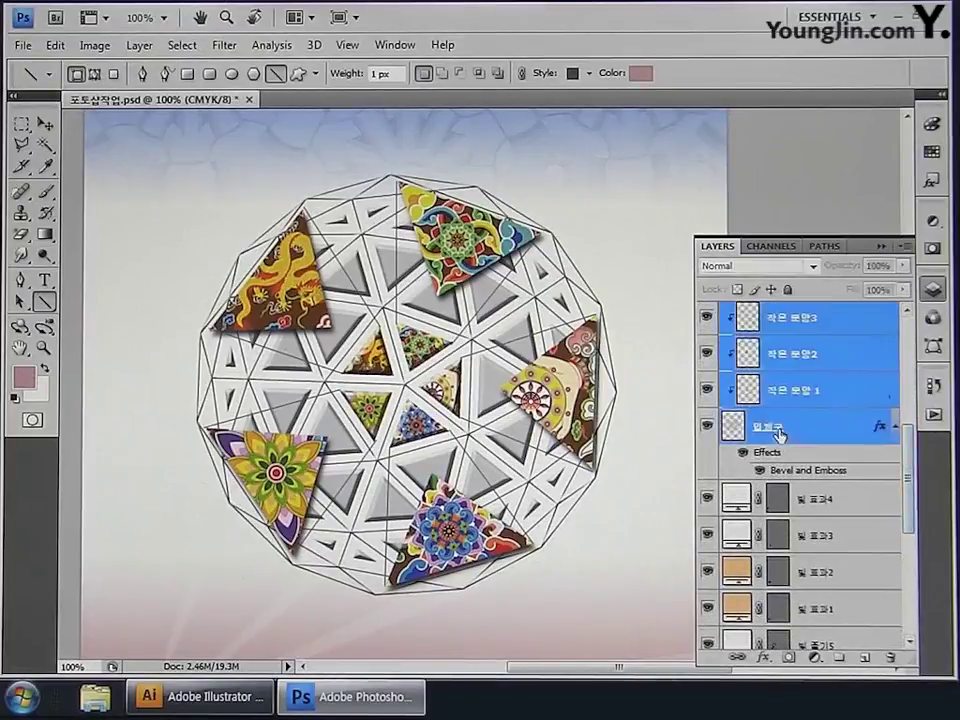
pyautogui.moveTo(912, 495); pyautogui.dragTo(915, 450)
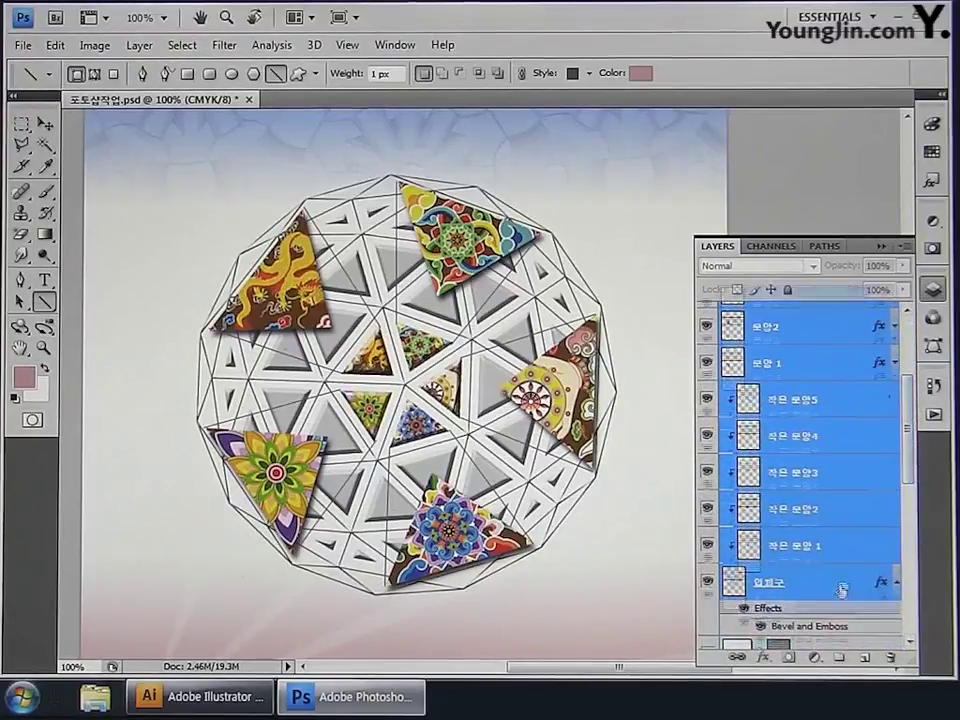
pyautogui.moveTo(841, 588); pyautogui.dragTo(866, 657)
pyautogui.moveTo(911, 386)
pyautogui.mouseDown()
pyautogui.moveTo(911, 439)
pyautogui.moveTo(916, 373)
pyautogui.mouseUp()
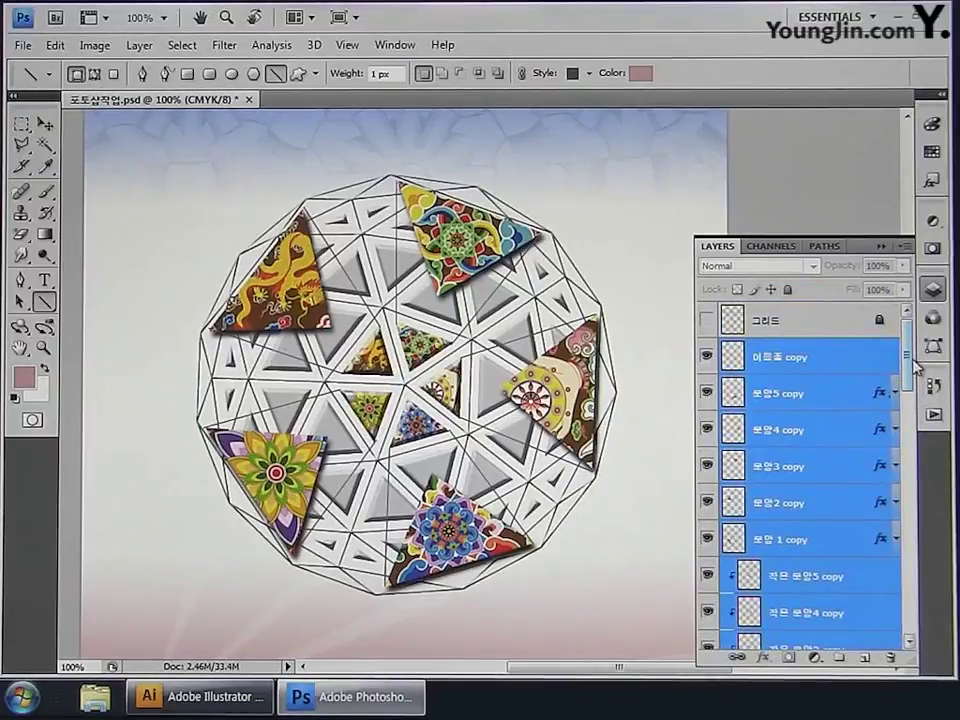
pyautogui.hotkey('ctrl', 'e')
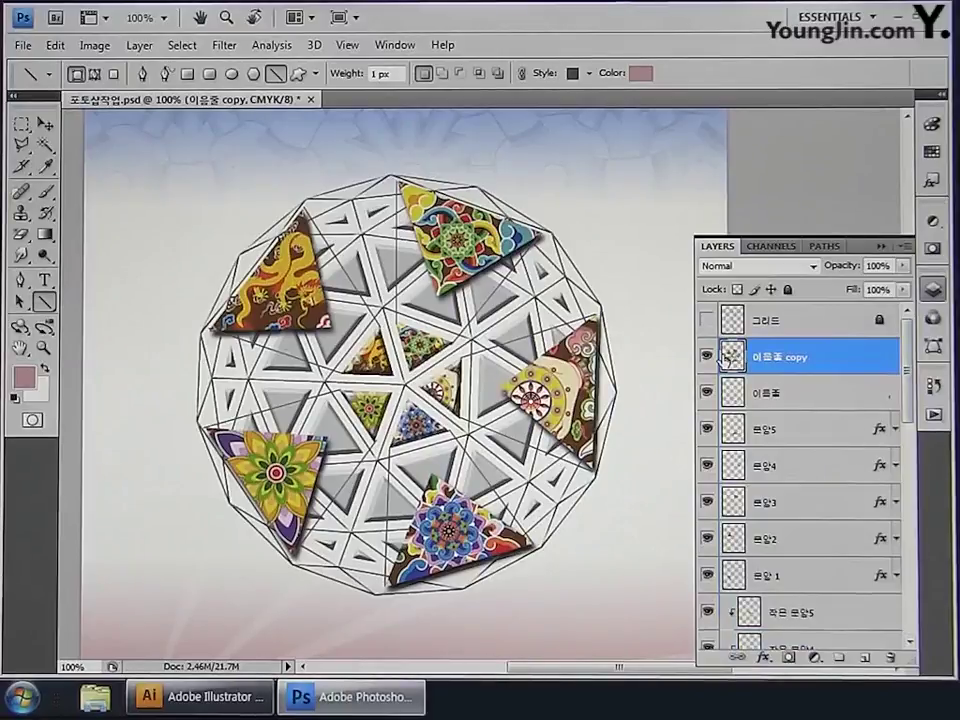
# Step: Rename the merged sphere copy's layer as 입체구2
pyautogui.doubleClick(765, 357)
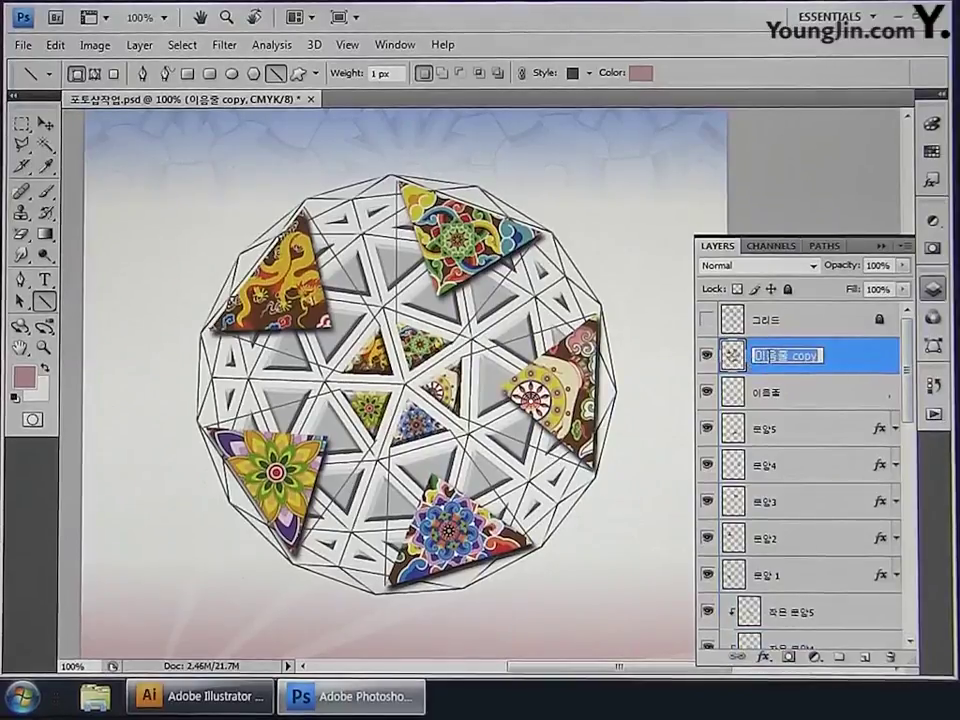
pyautogui.write('입체구')
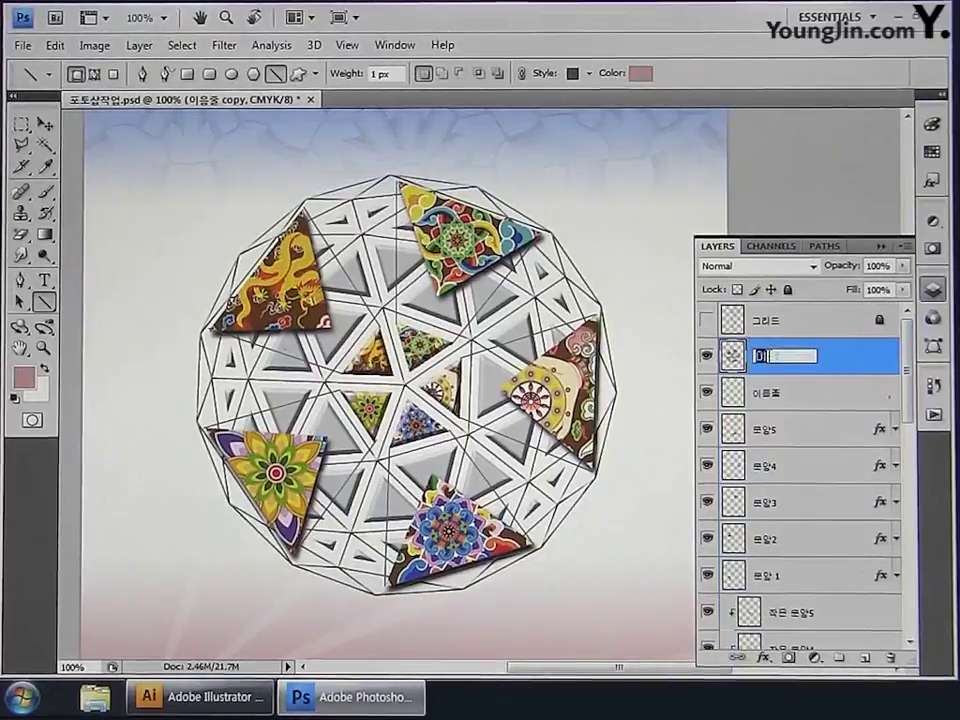
pyautogui.write('2')
pyautogui.press('Return')
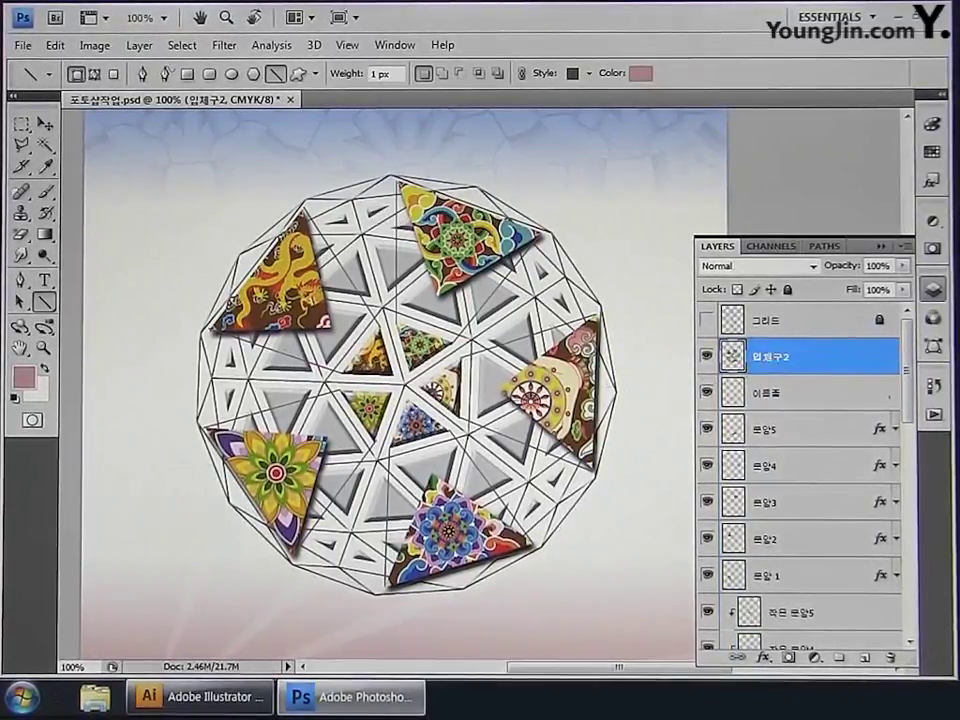
# Step: Shrink the 입체구2 sphere proportionally to well under half size and place it over the poster's upper-right blue area
pyautogui.doubleClick(19, 349)
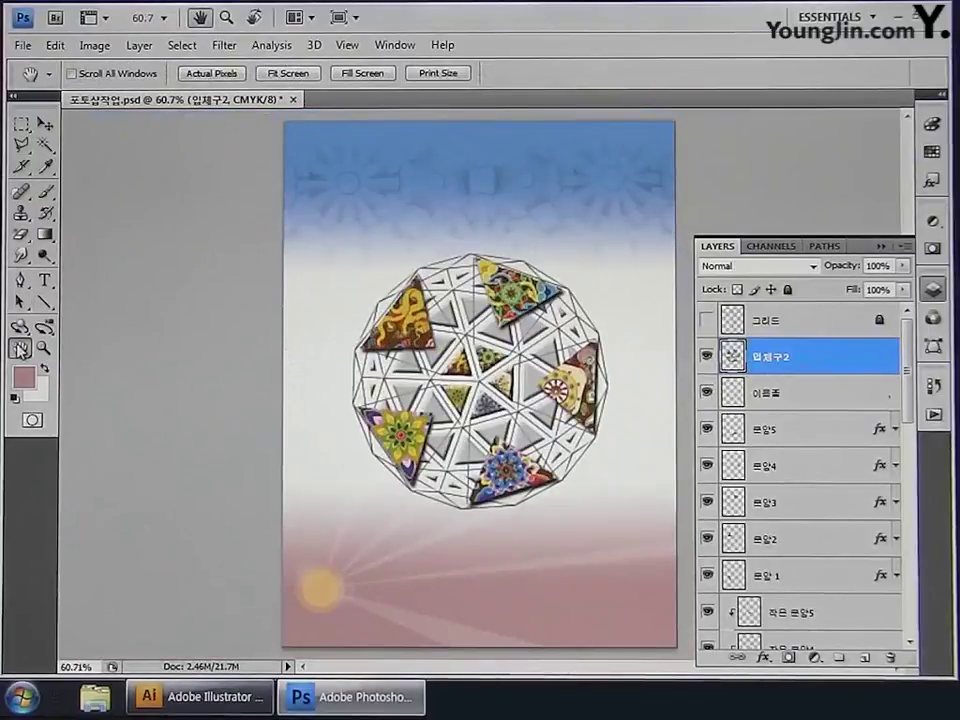
pyautogui.hotkey('ctrl', 't')
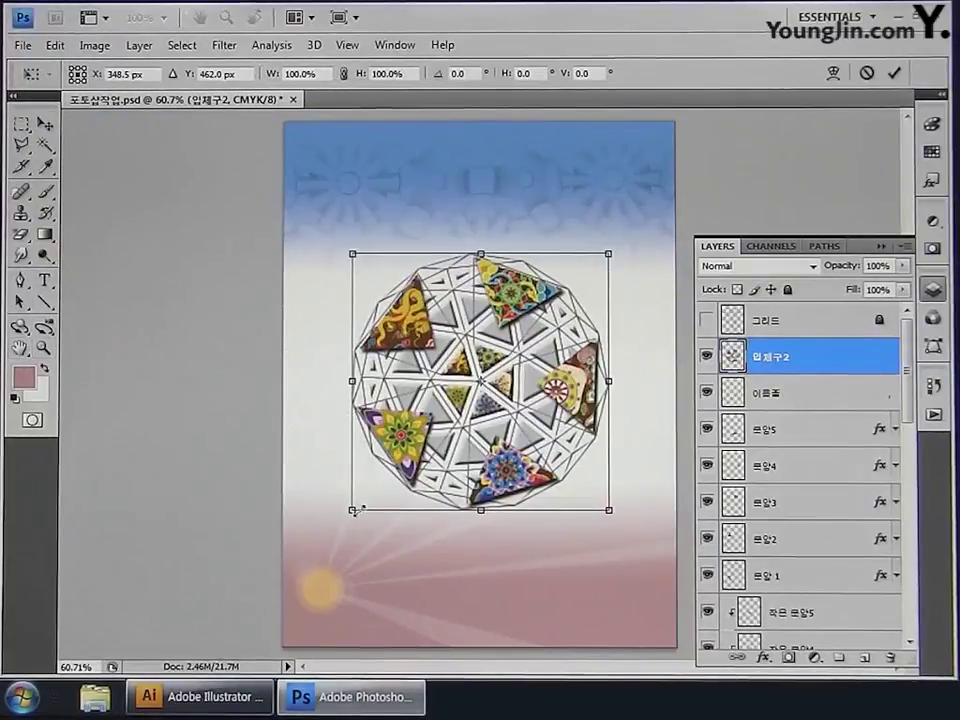
pyautogui.moveTo(354, 510); pyautogui.dragTo(459, 404)
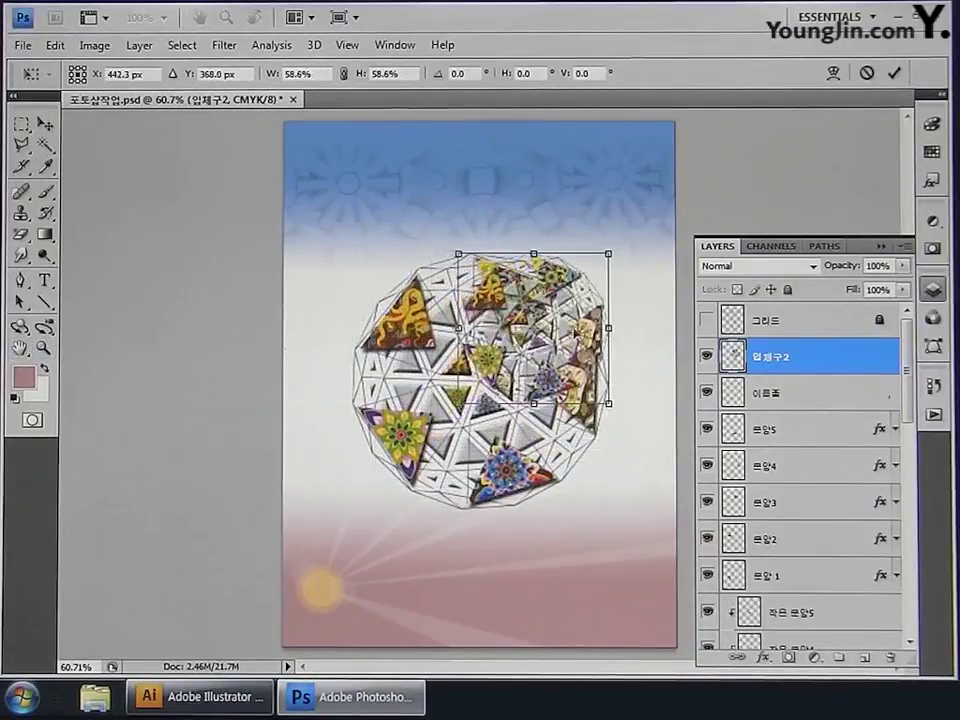
pyautogui.moveTo(580, 330); pyautogui.dragTo(612, 237)
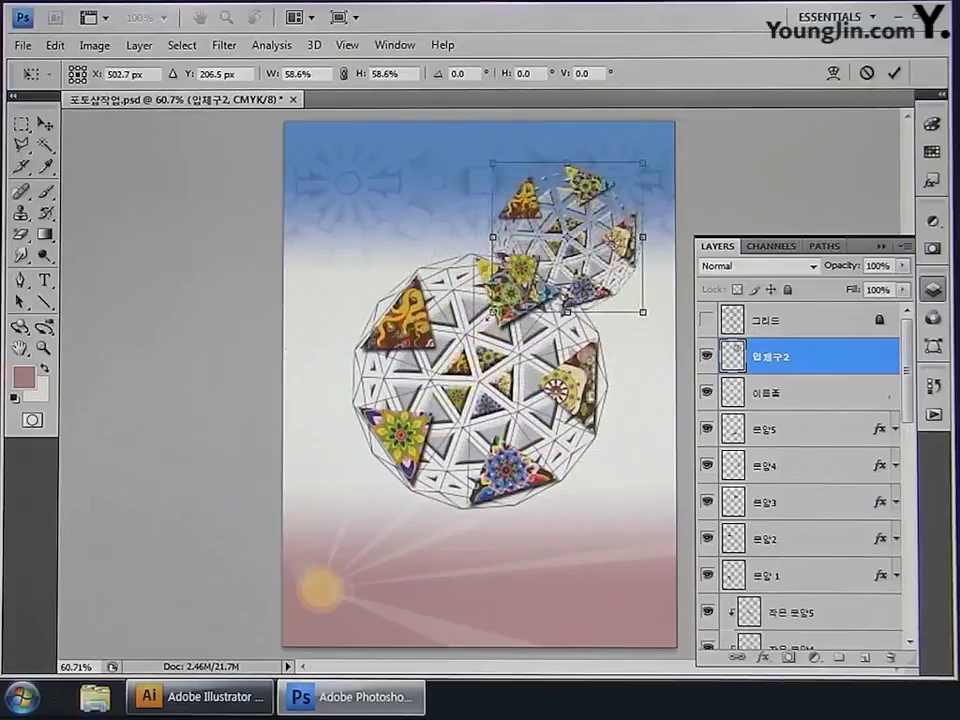
pyautogui.moveTo(492, 312); pyautogui.dragTo(526, 274)
pyautogui.press('Return')
pyautogui.press('h')
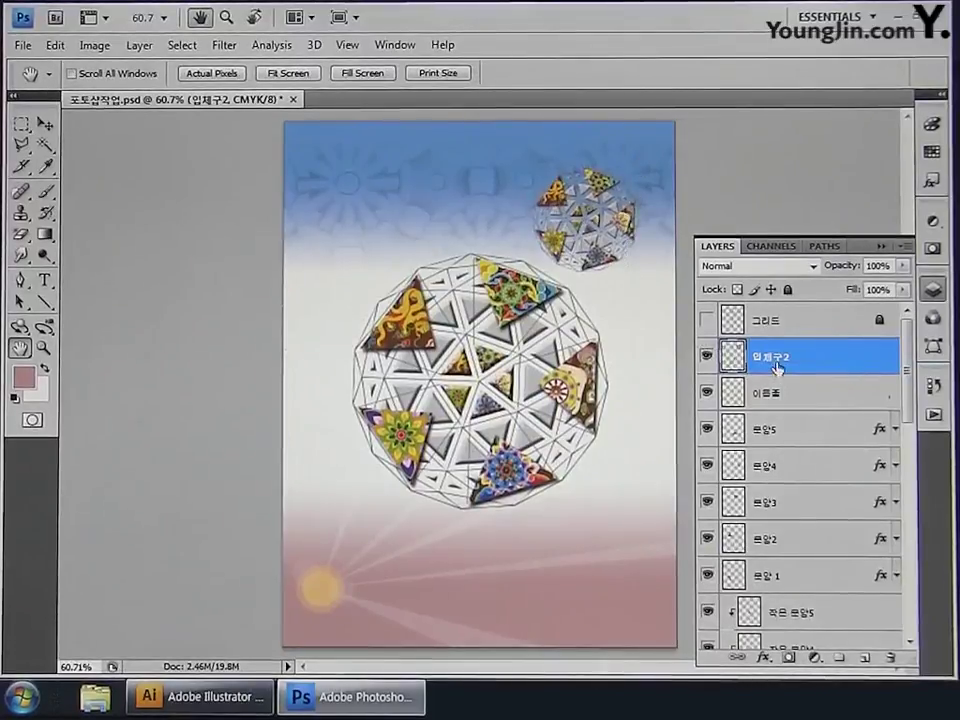
# Step: Duplicate 입체구2, scale the copy down to less than two-thirds, and place it below the large sphere's lower-left edge, above the sun
pyautogui.hotkey('ctrl', 'j')
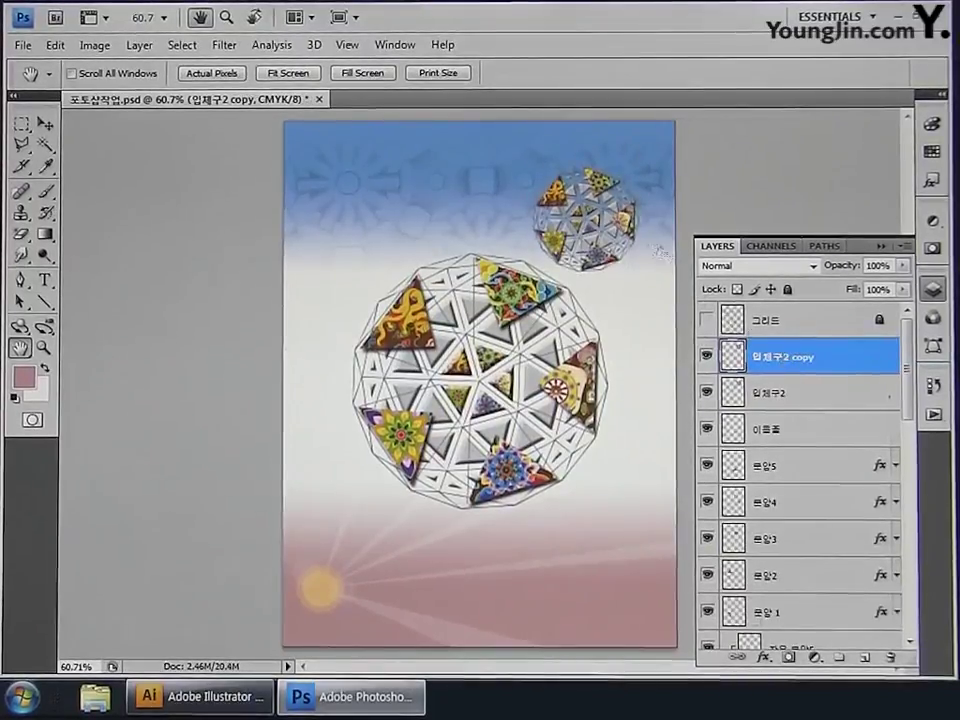
pyautogui.hotkey('ctrl', 't')
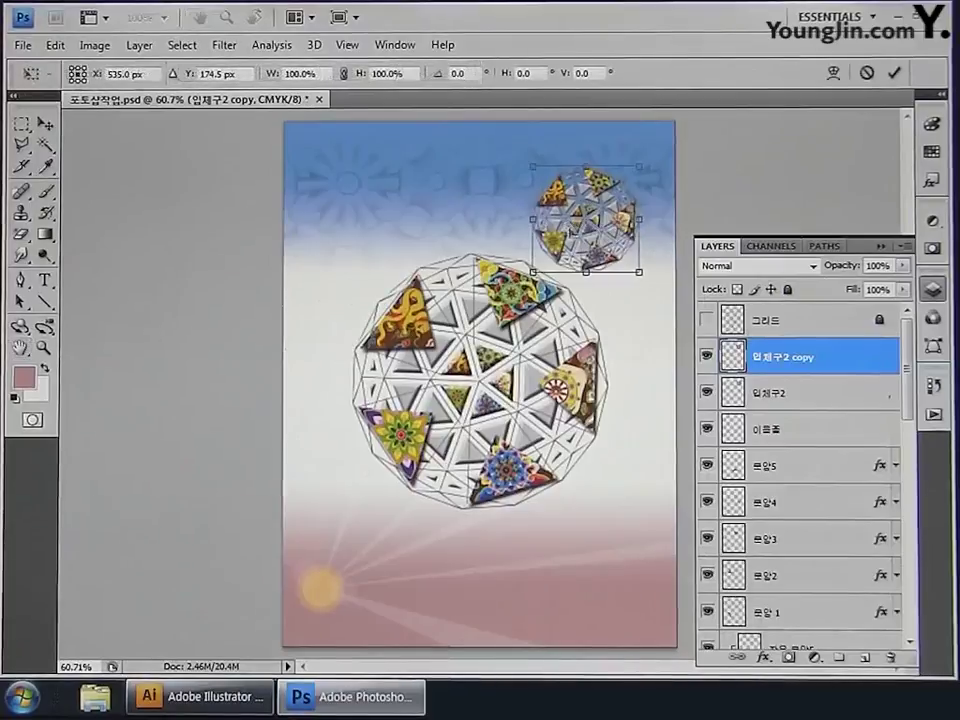
pyautogui.moveTo(568, 228); pyautogui.dragTo(421, 367)
pyautogui.moveTo(468, 395); pyautogui.dragTo(381, 551)
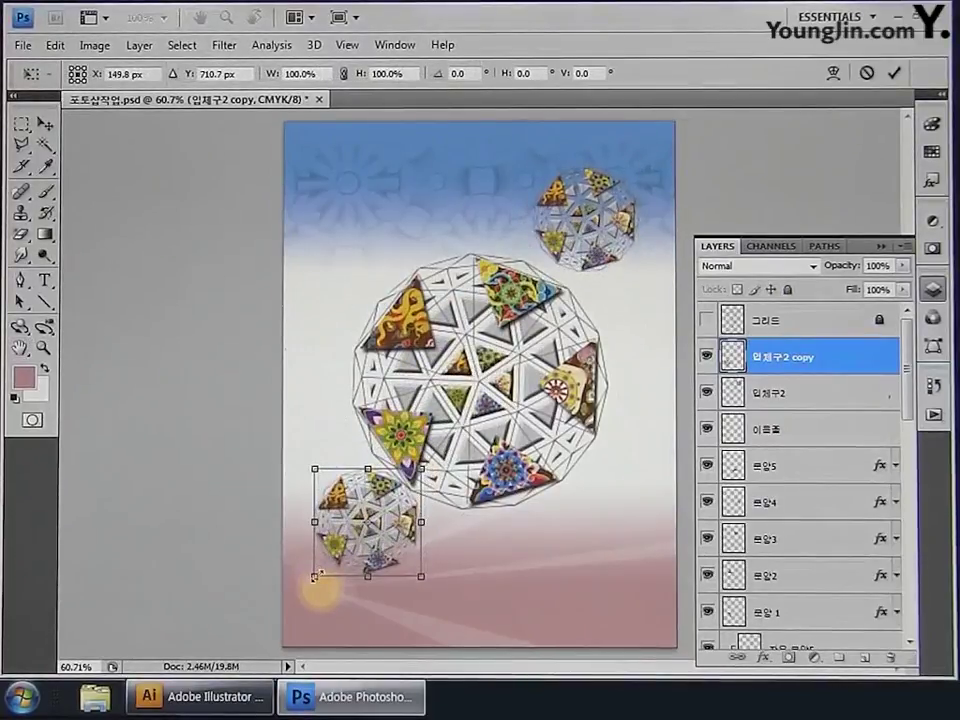
pyautogui.moveTo(314, 577); pyautogui.dragTo(351, 539)
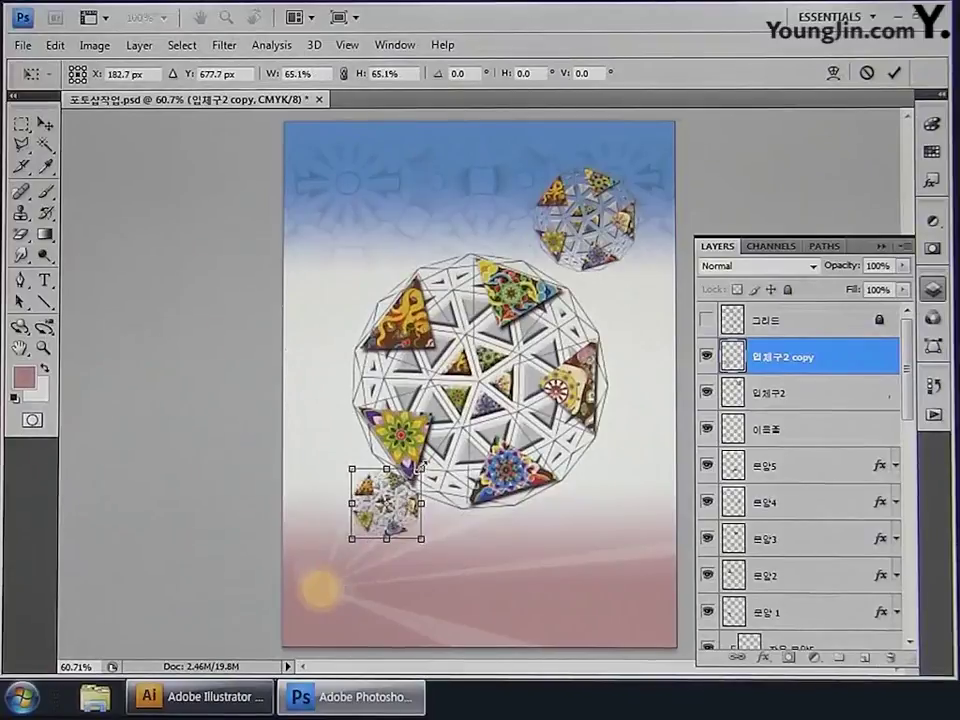
pyautogui.moveTo(421, 466); pyautogui.dragTo(417, 470)
pyautogui.moveTo(406, 513); pyautogui.dragTo(386, 538)
pyautogui.press('Return')
pyautogui.press('h')
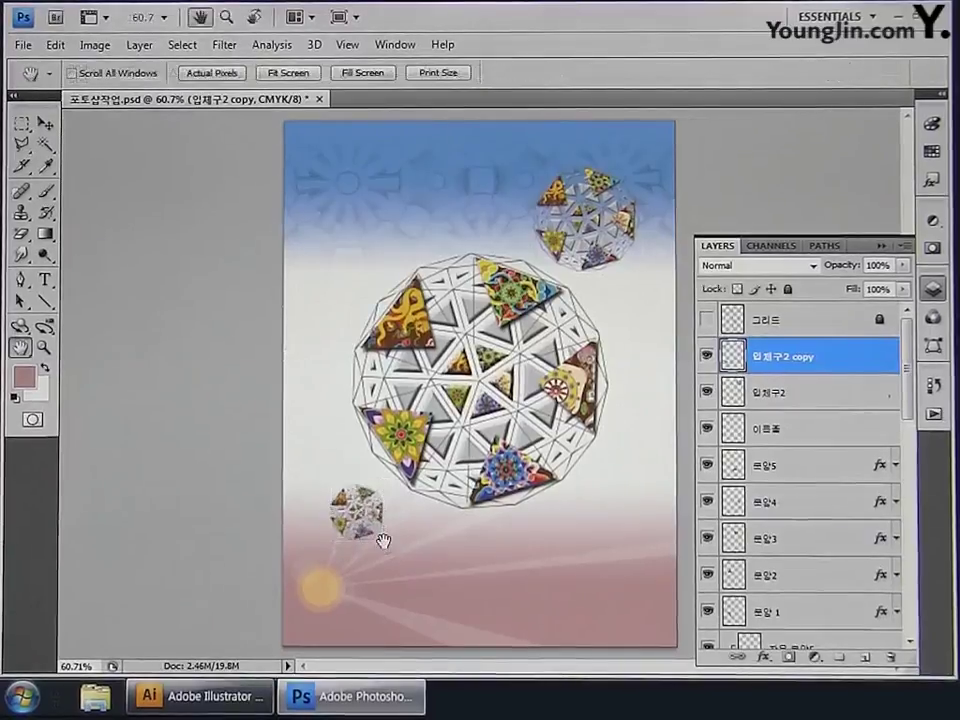
# Step: Duplicate the lower-left small sphere and place a slightly smaller copy just below and to its right
pyautogui.hotkey('ctrl', 'j')
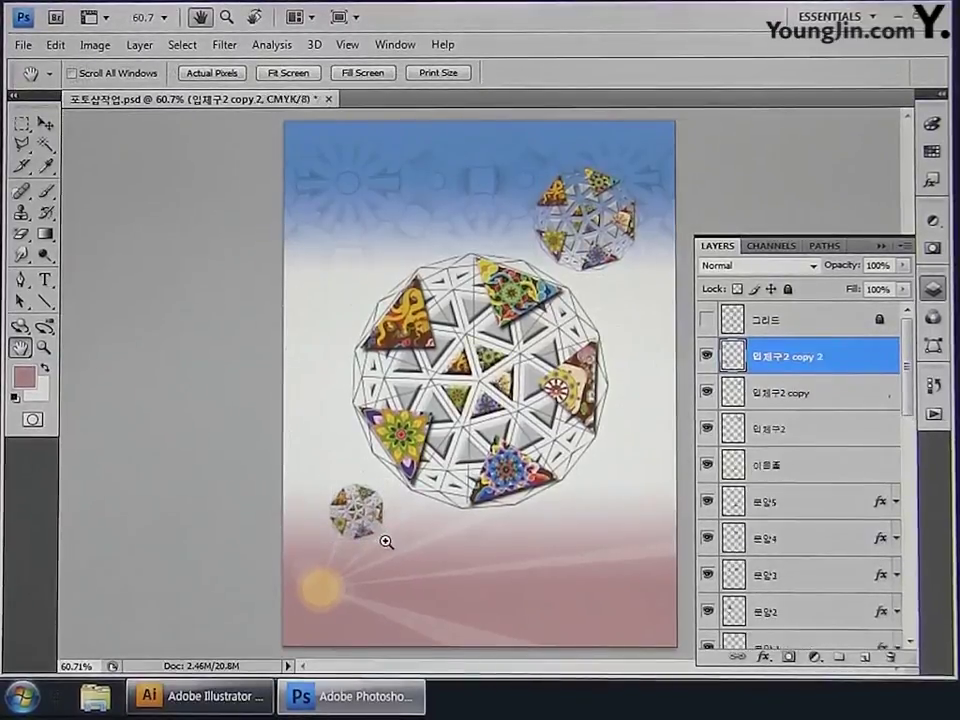
pyautogui.hotkey('ctrl', 't')
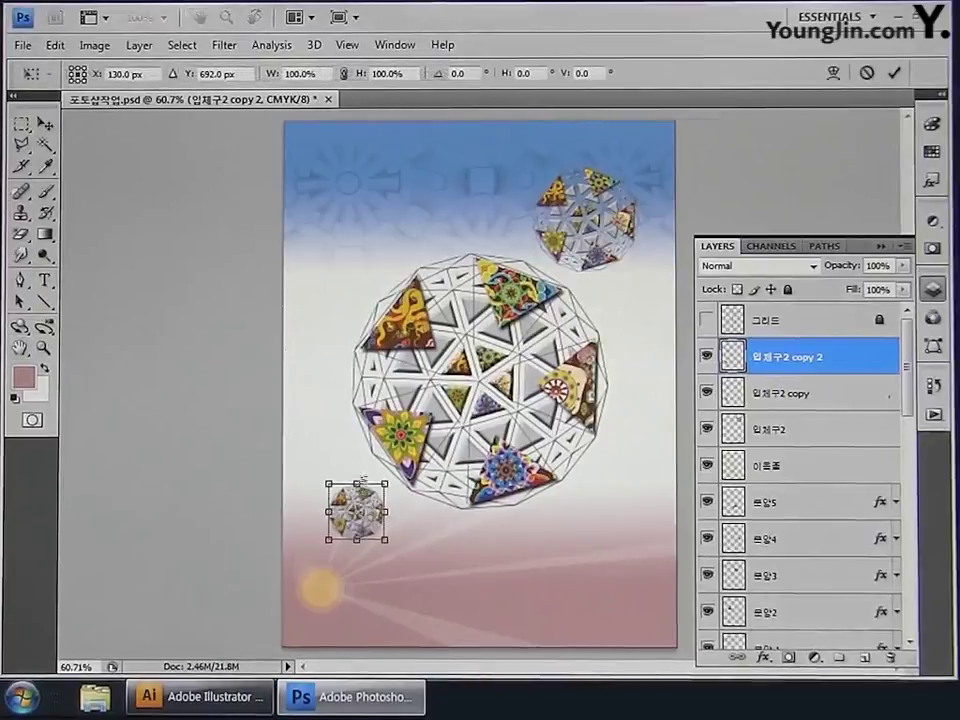
pyautogui.moveTo(381, 530); pyautogui.dragTo(423, 552)
pyautogui.press('Return')
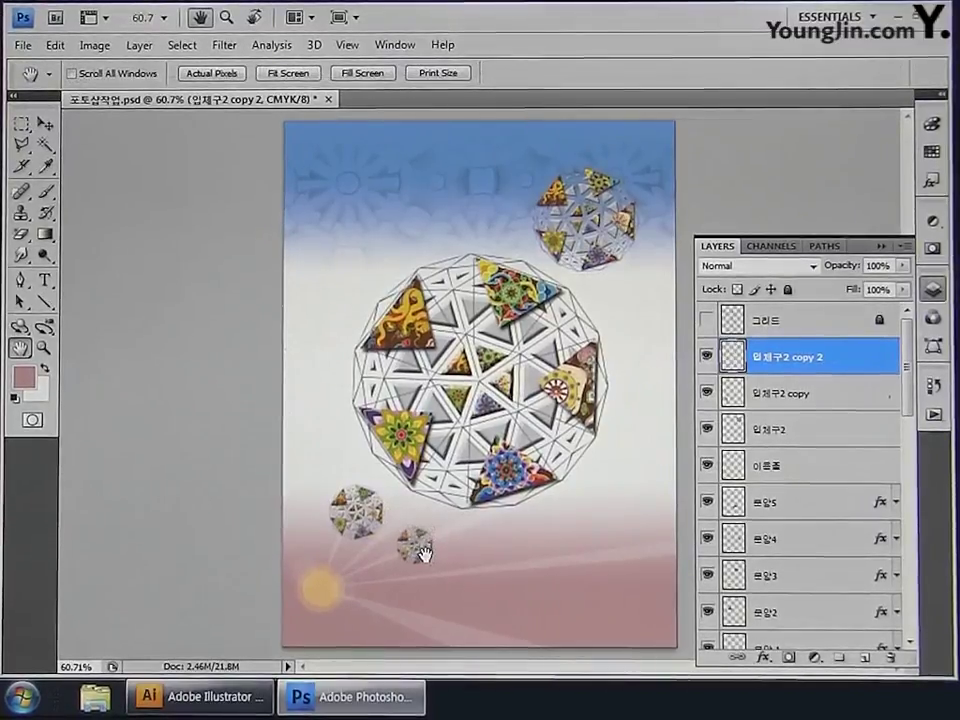
# Step: Rename the first sphere copy's layer as 입체구3 and the smallest copy's layer as 입체구4
pyautogui.doubleClick(783, 396)
pyautogui.moveTo(790, 396); pyautogui.dragTo(838, 399)
pyautogui.write('3')
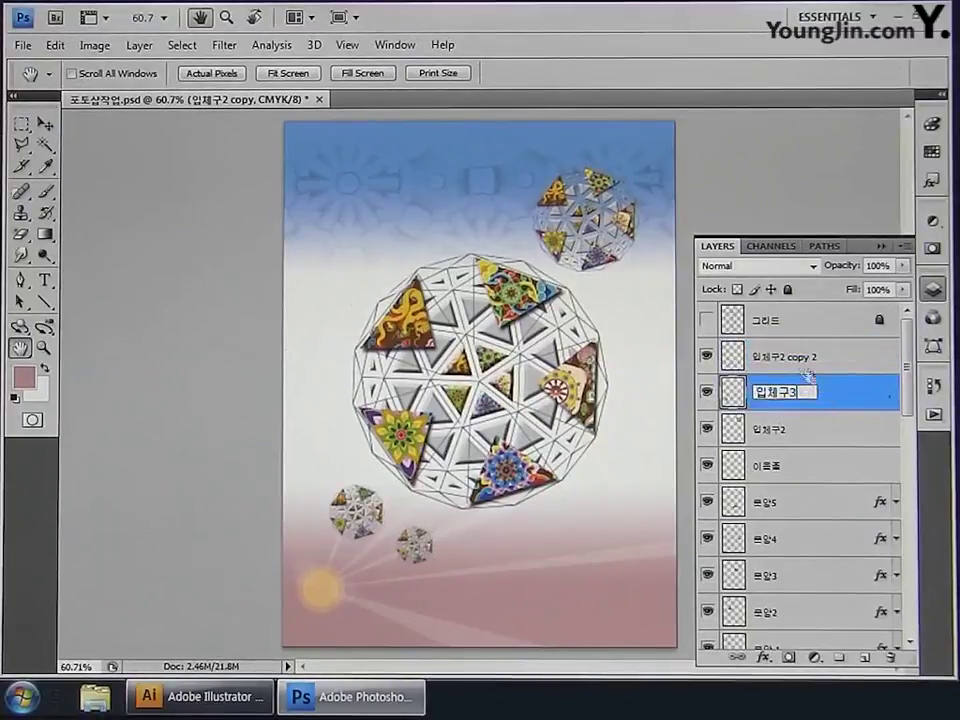
pyautogui.click(790, 360)
pyautogui.doubleClick(786, 360)
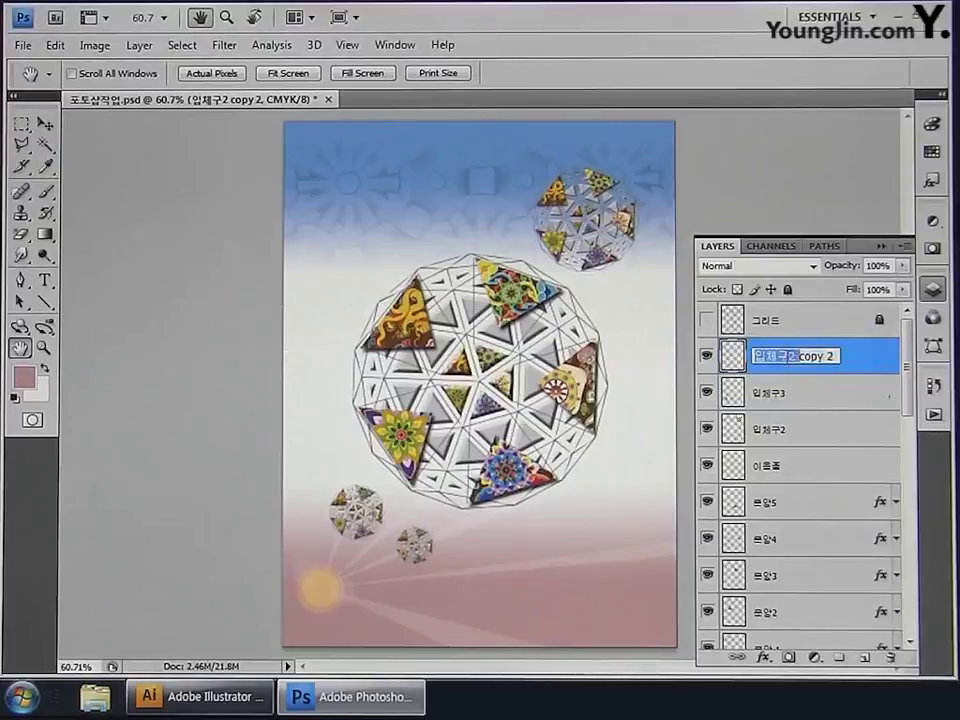
pyautogui.moveTo(781, 357); pyautogui.dragTo(826, 358)
pyautogui.write('4')
pyautogui.press('Return')
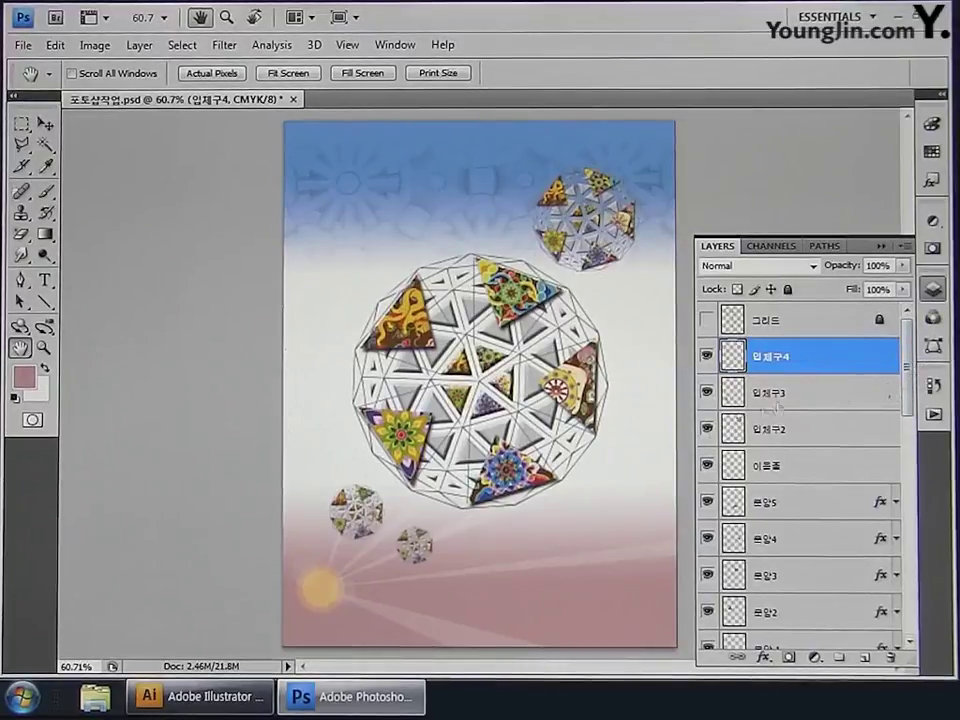
# Step: Copy the white cloud ornament in Illustrator and paste it into the Photoshop poster as pixels
pyautogui.click(246, 700)
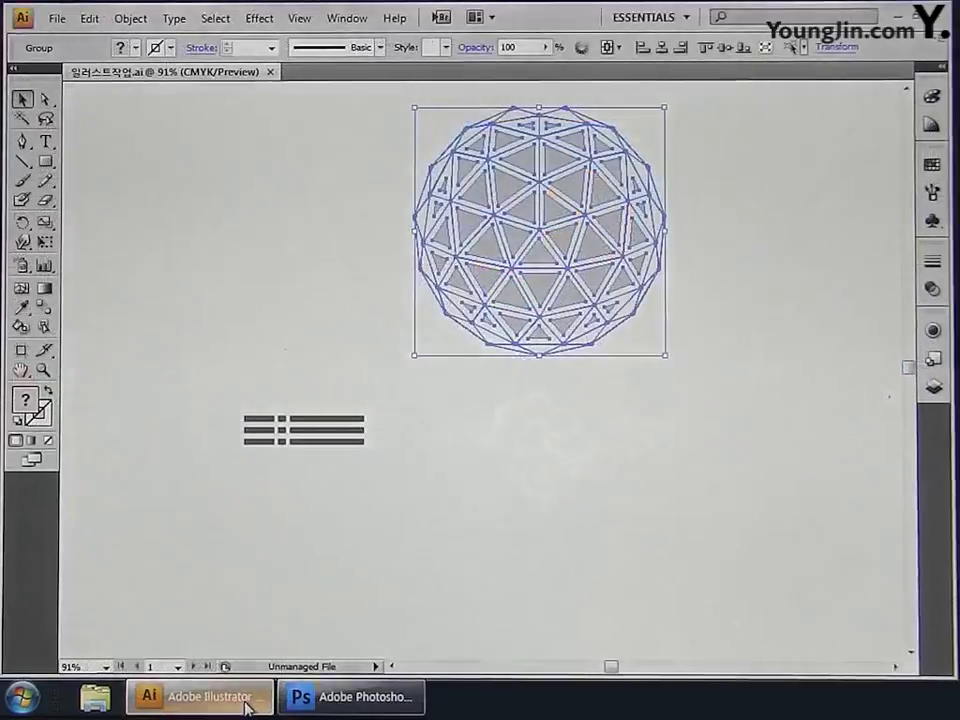
pyautogui.moveTo(416, 390); pyautogui.dragTo(708, 538)
pyautogui.hotkey('ctrl', 'shift', 'b')
pyautogui.hotkey('ctrl', 'shift', 'b')
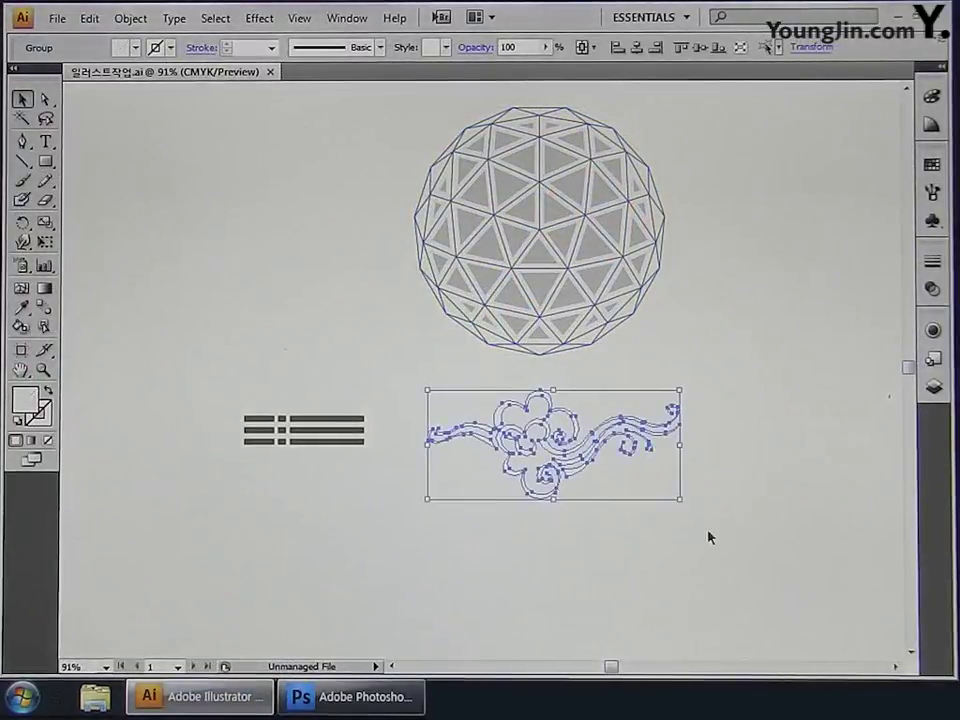
pyautogui.click(390, 697)
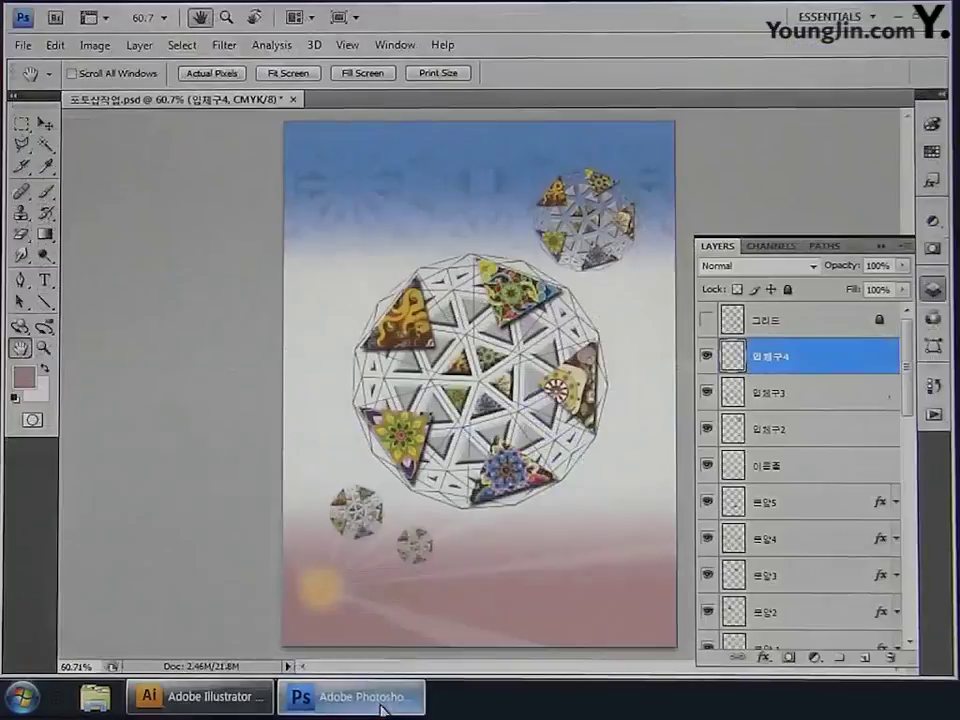
pyautogui.hotkey('ctrl', 'v')
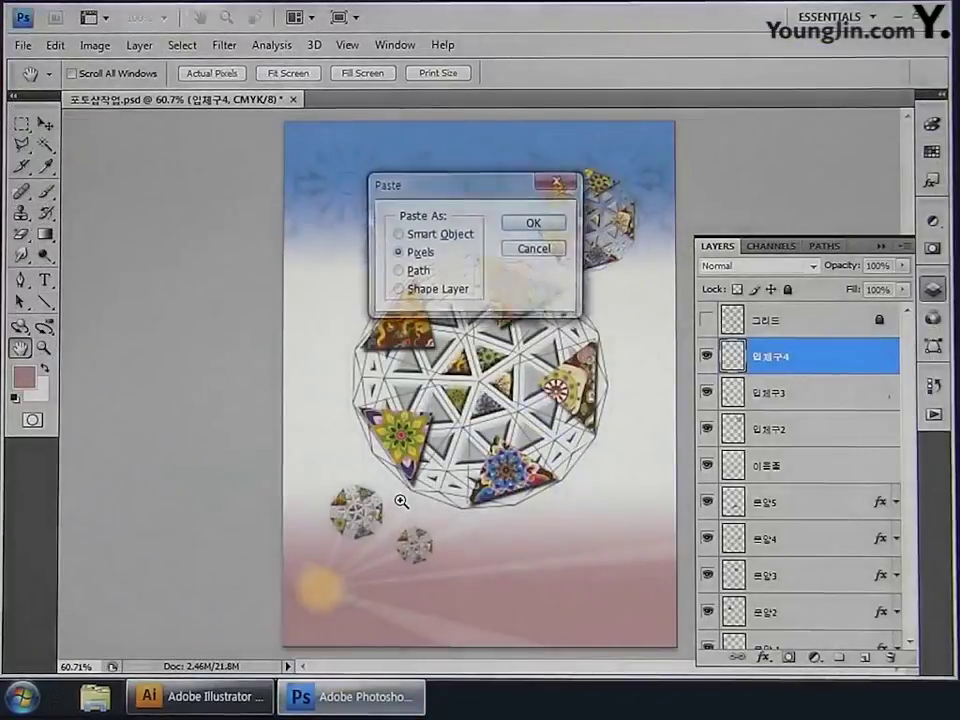
pyautogui.click(534, 224)
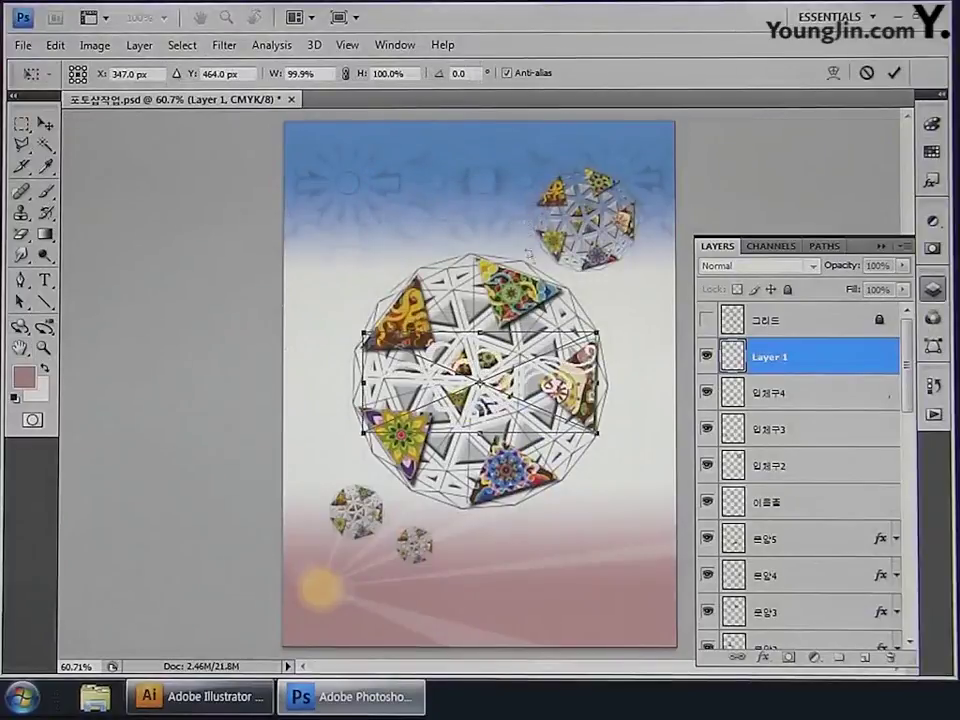
# Step: Scale the pasted cloud ornament to about 69% and position it in the poster's upper-left blue area
pyautogui.moveTo(513, 383); pyautogui.dragTo(451, 195)
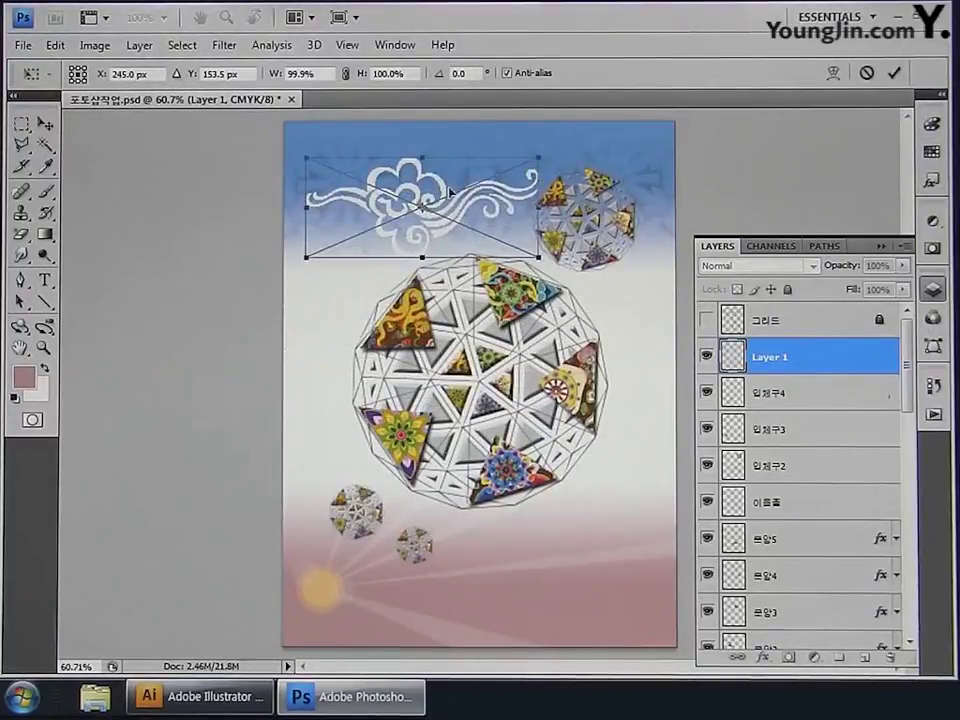
pyautogui.moveTo(538, 257); pyautogui.dragTo(468, 216)
pyautogui.press('Up')
pyautogui.press('Up')
pyautogui.press('Up')
pyautogui.press('Up')
pyautogui.press('Up')
pyautogui.press('Up')
pyautogui.press('Up')
pyautogui.press('Up')
pyautogui.press('Up')
pyautogui.press('Up')
pyautogui.press('Up')
pyautogui.press('Up')
pyautogui.press('Up')
pyautogui.press('Up')
pyautogui.press('Up')
pyautogui.press('Up')
pyautogui.press('Up')
pyautogui.press('Up')
pyautogui.press('Up')
pyautogui.press('Up')
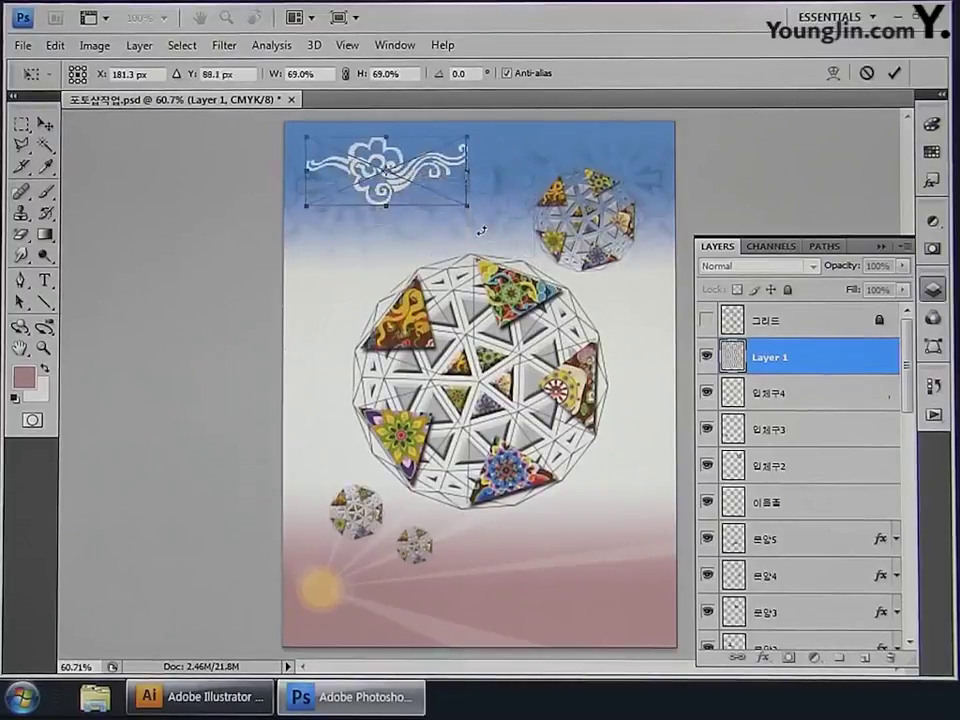
pyautogui.press('Return')
pyautogui.press('h')
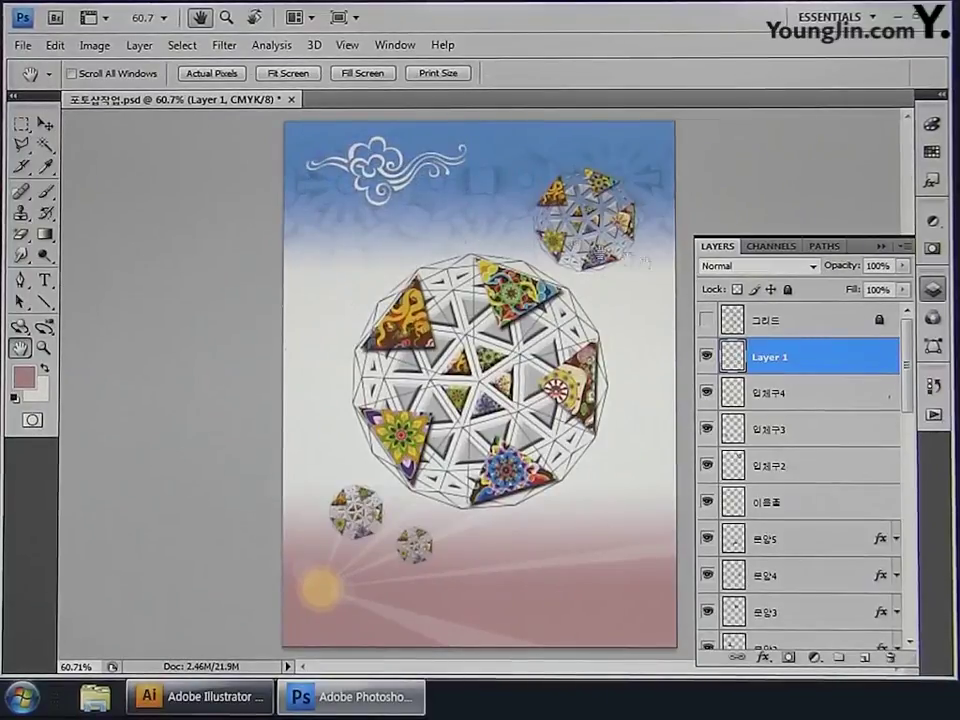
# Step: Rename the cloud ornament's layer as 구름문양 and set its opacity to 50%
pyautogui.doubleClick(783, 357)
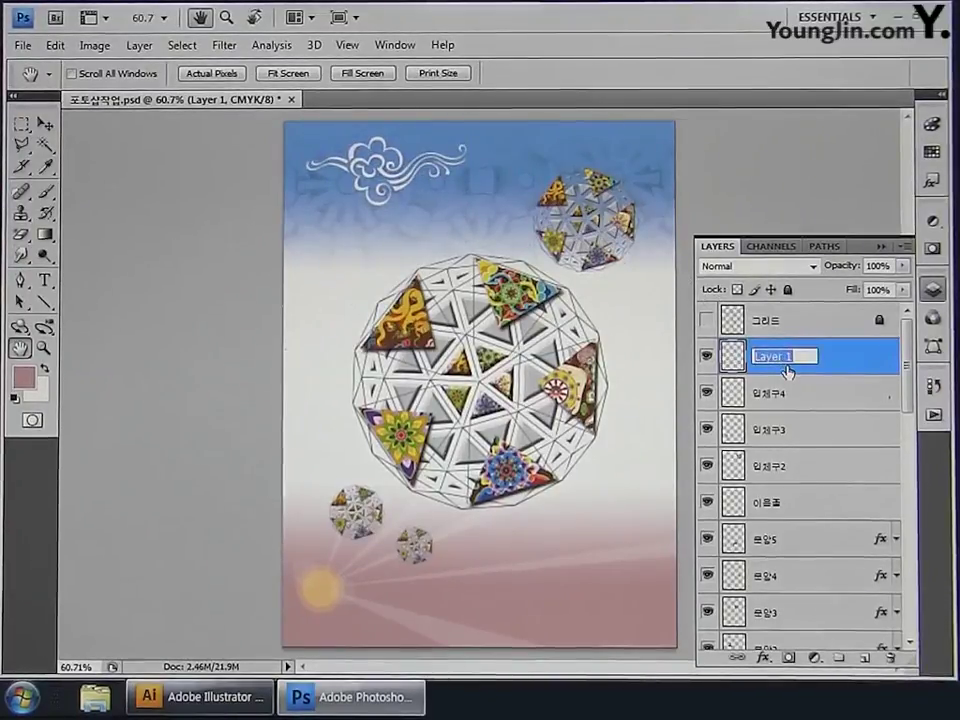
pyautogui.write('구름문양')
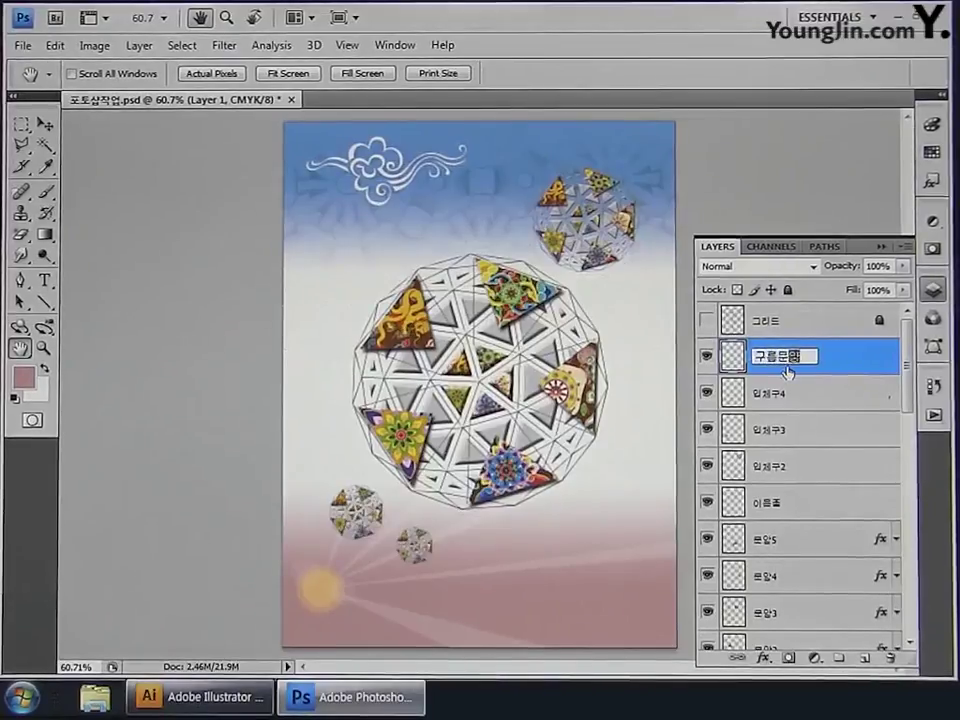
pyautogui.press('Return')
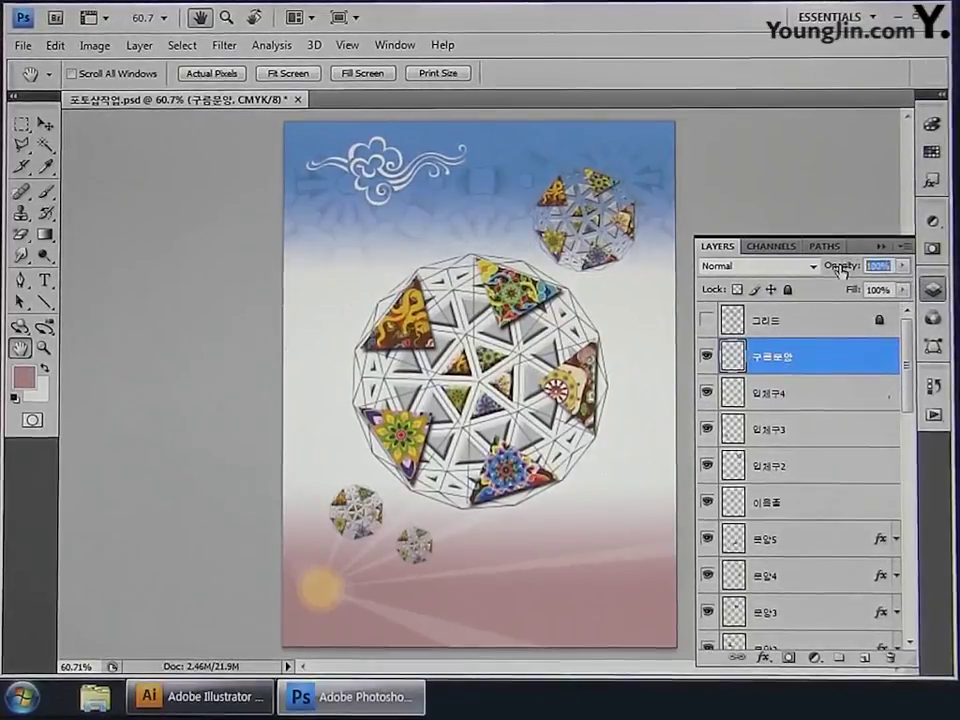
pyautogui.write('50')
pyautogui.press('Return')
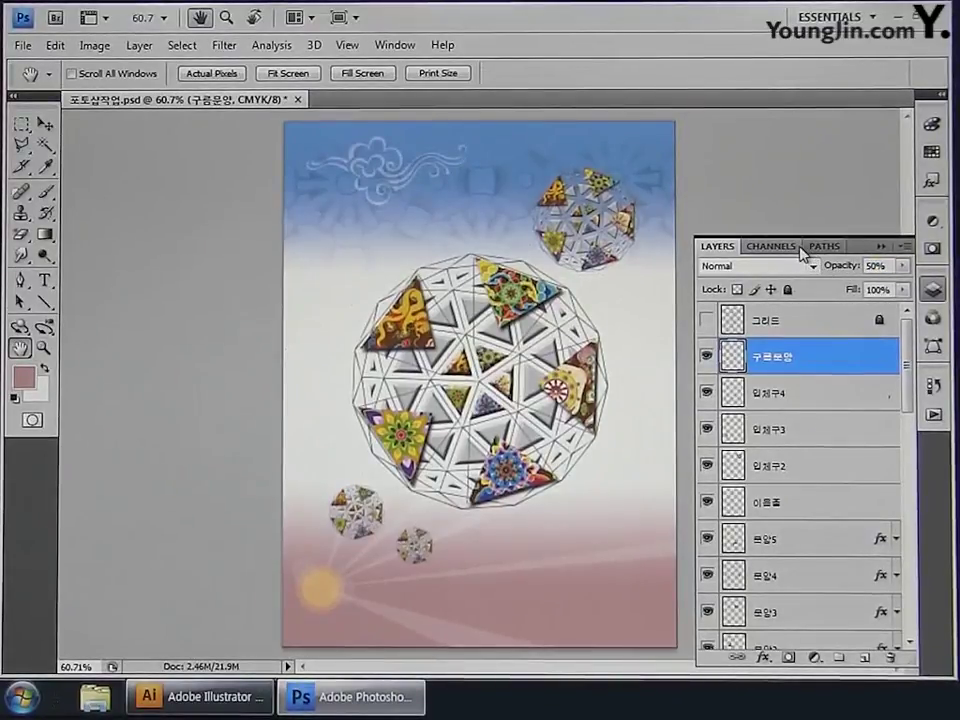
# Step: Add the title text 한국의 조각과 문양전 in BatangChe over the lower part of the cloud ornament
pyautogui.click(44, 282)
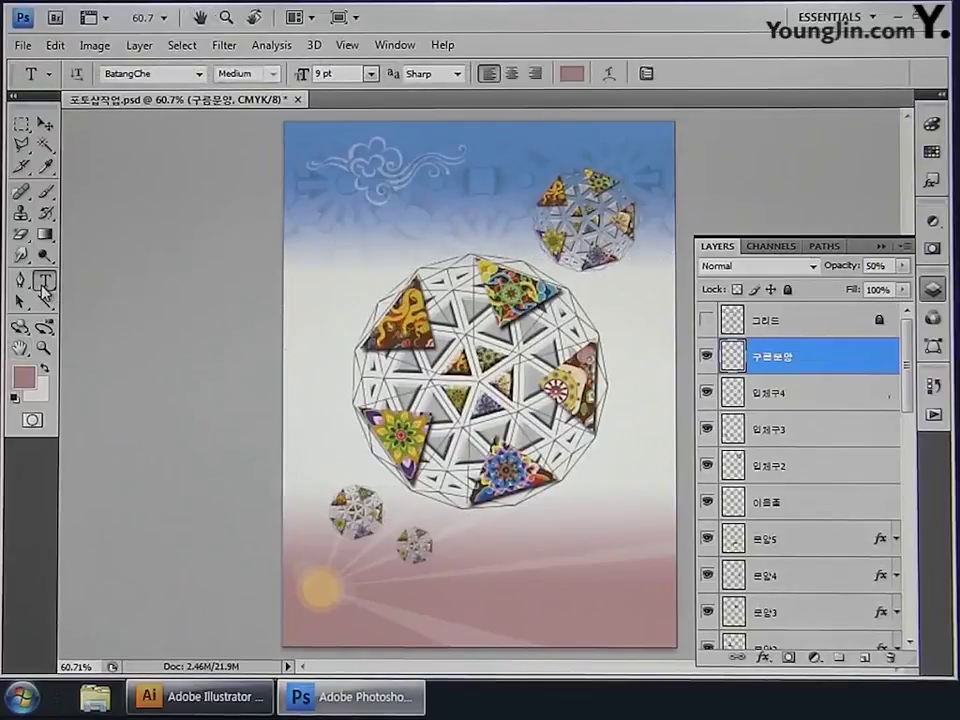
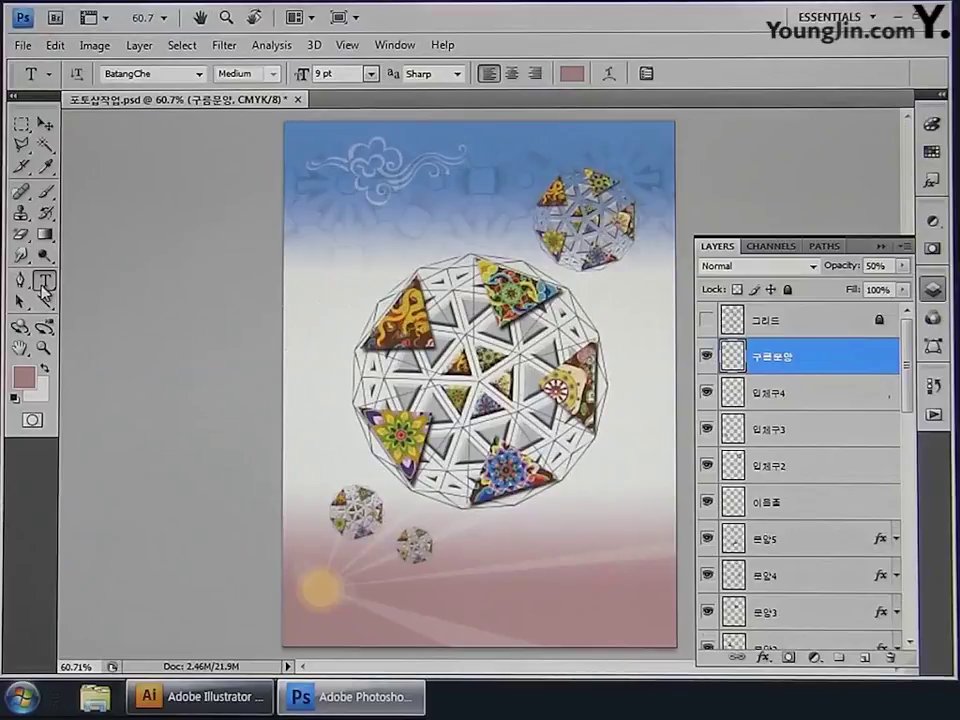
pyautogui.click(325, 189)
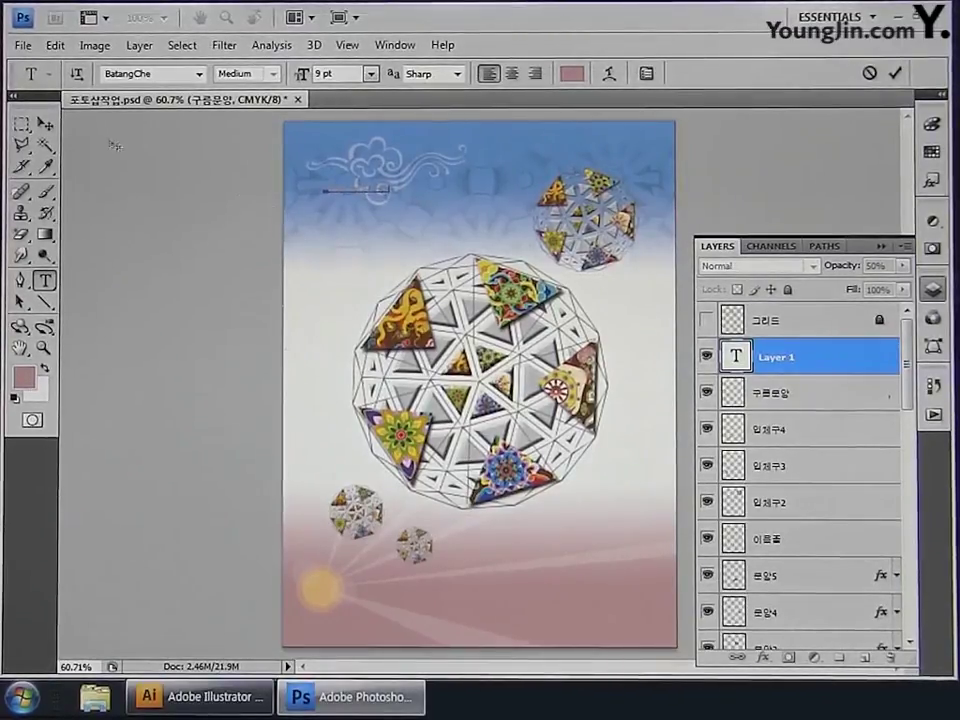
pyautogui.click(45, 124)
# Step: Enlarge the title text to about 342% width and 477% height so it spans from the cloud ornament to the upper small sphere
pyautogui.hotkey('ctrl', 't')
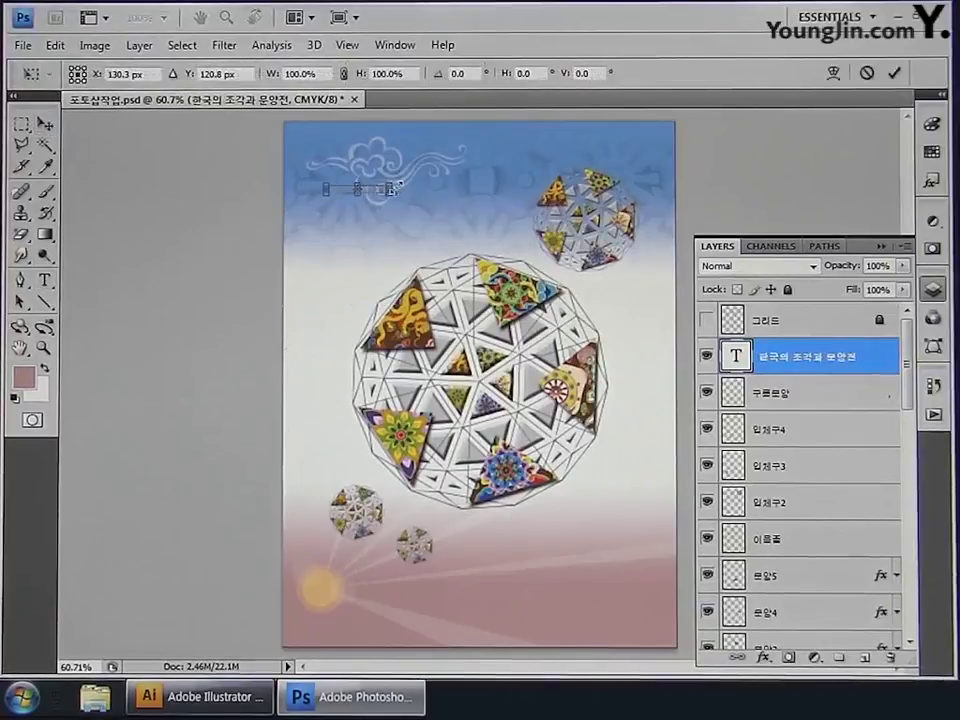
pyautogui.moveTo(390, 183); pyautogui.dragTo(612, 100)
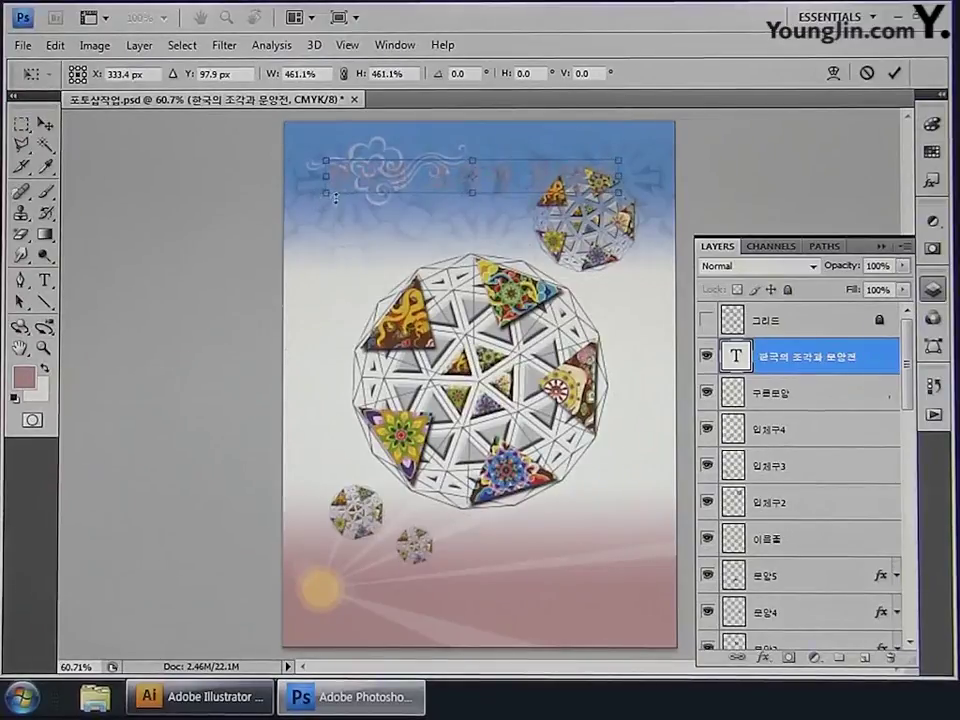
pyautogui.moveTo(321, 198); pyautogui.dragTo(313, 208)
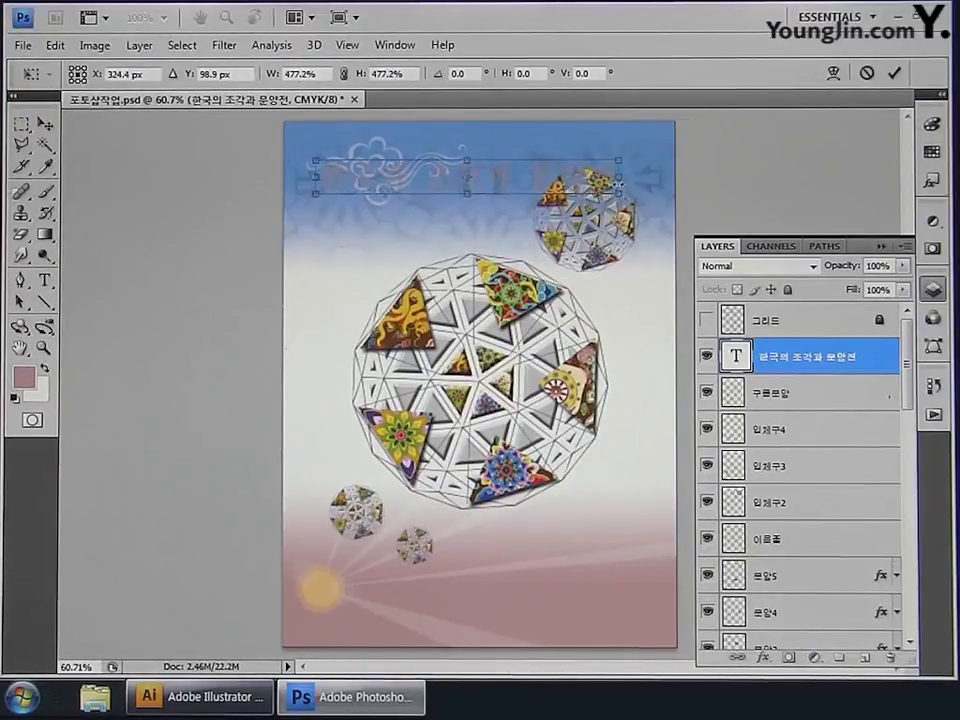
pyautogui.moveTo(618, 176); pyautogui.dragTo(557, 176)
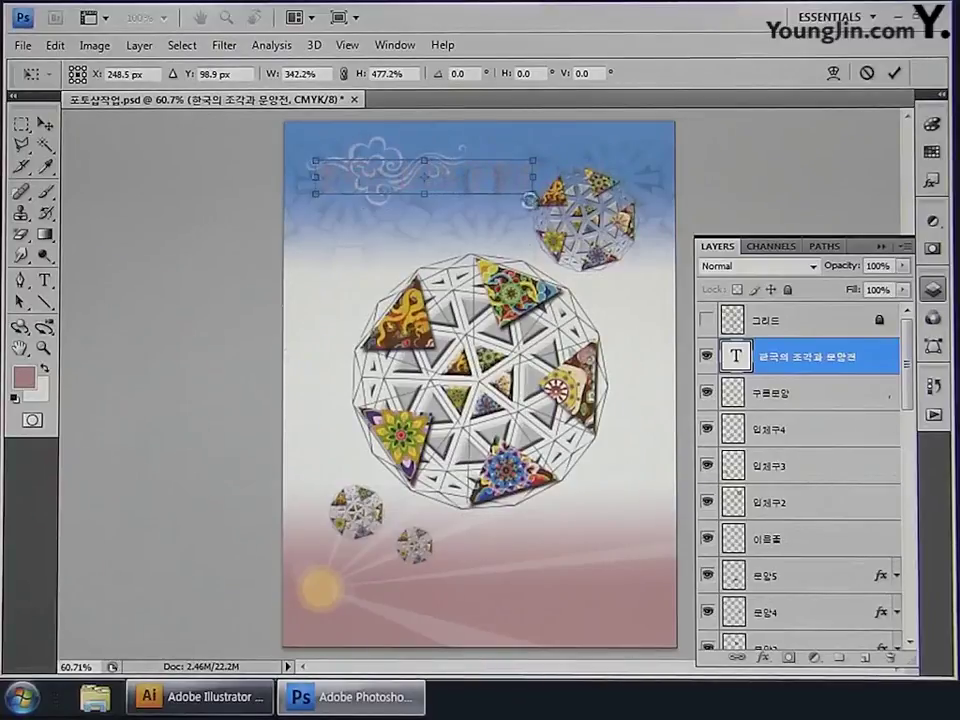
pyautogui.press('Return')
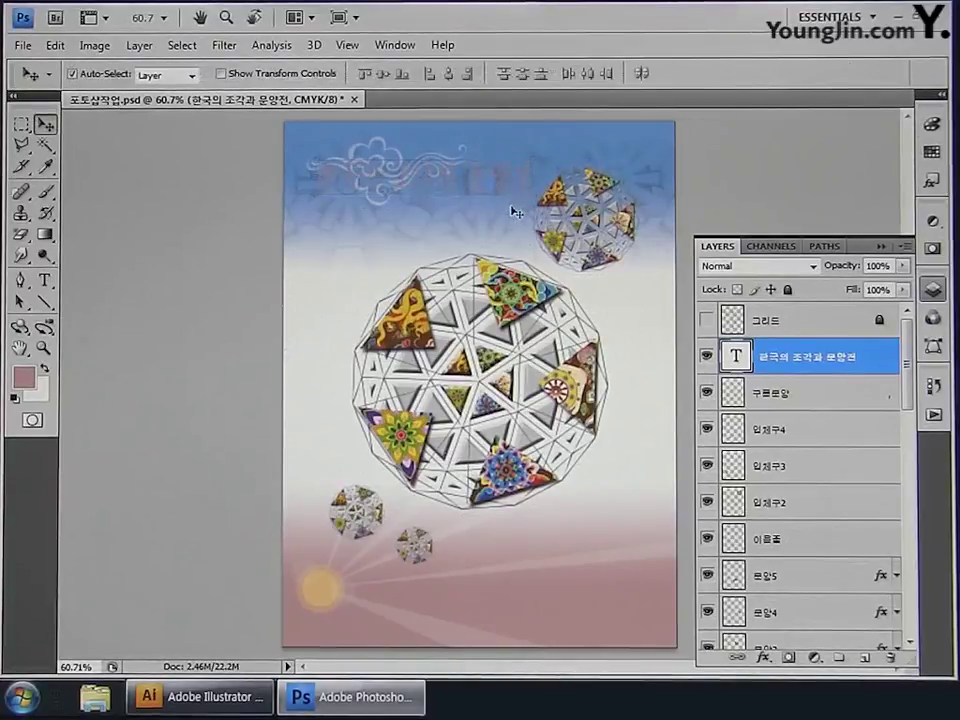
# Step: Set the title text's colour to white (#ffffff) and apply Faux Bold
pyautogui.click(392, 45)
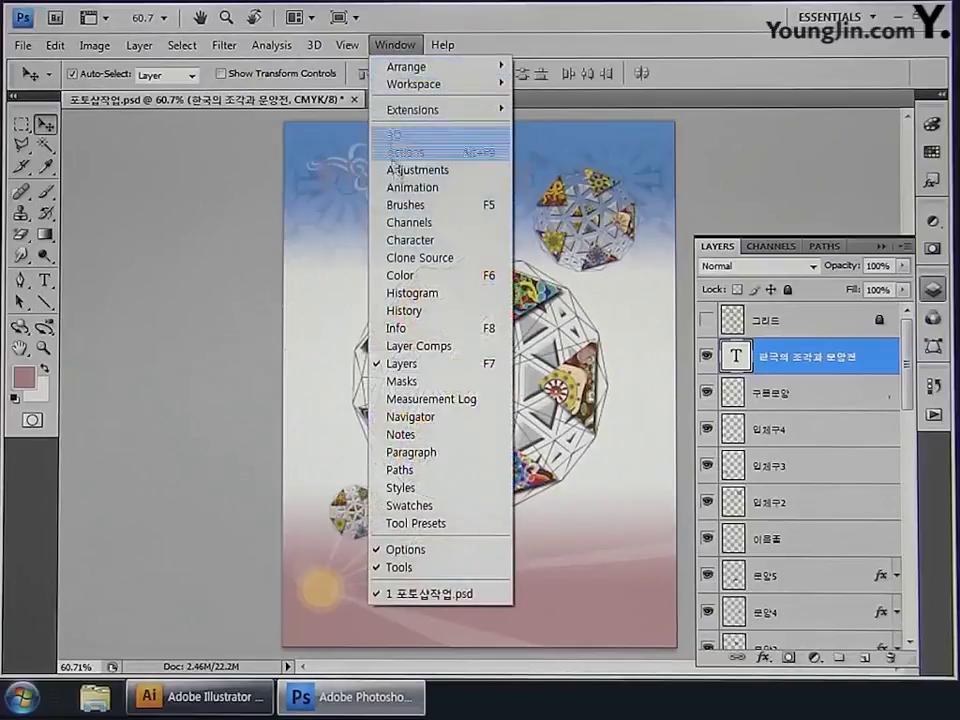
pyautogui.click(380, 238)
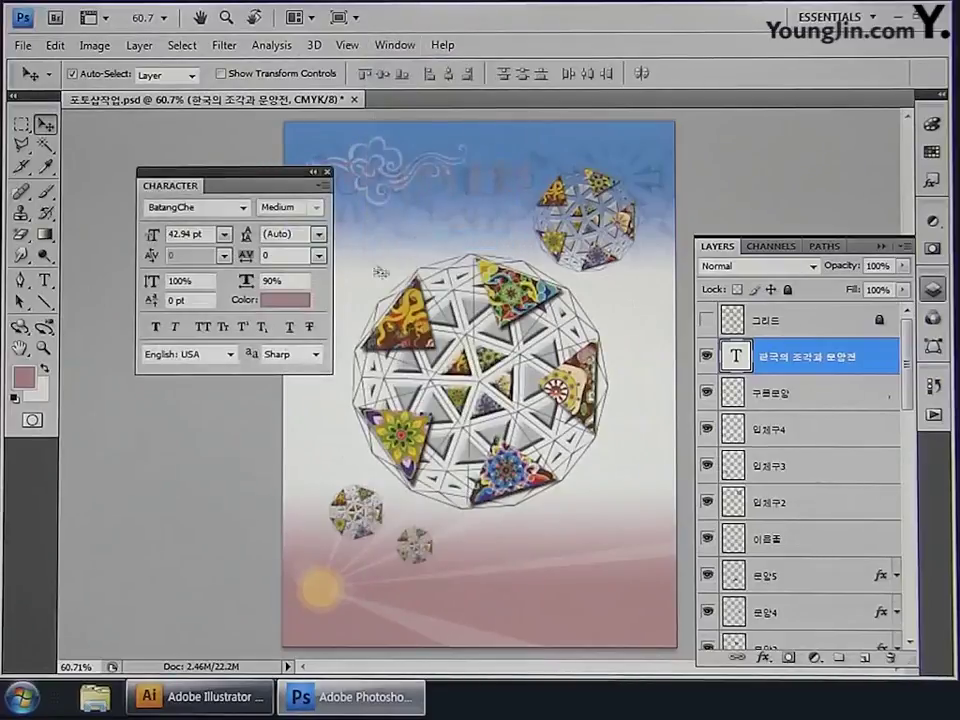
pyautogui.click(290, 301)
pyautogui.click(238, 165)
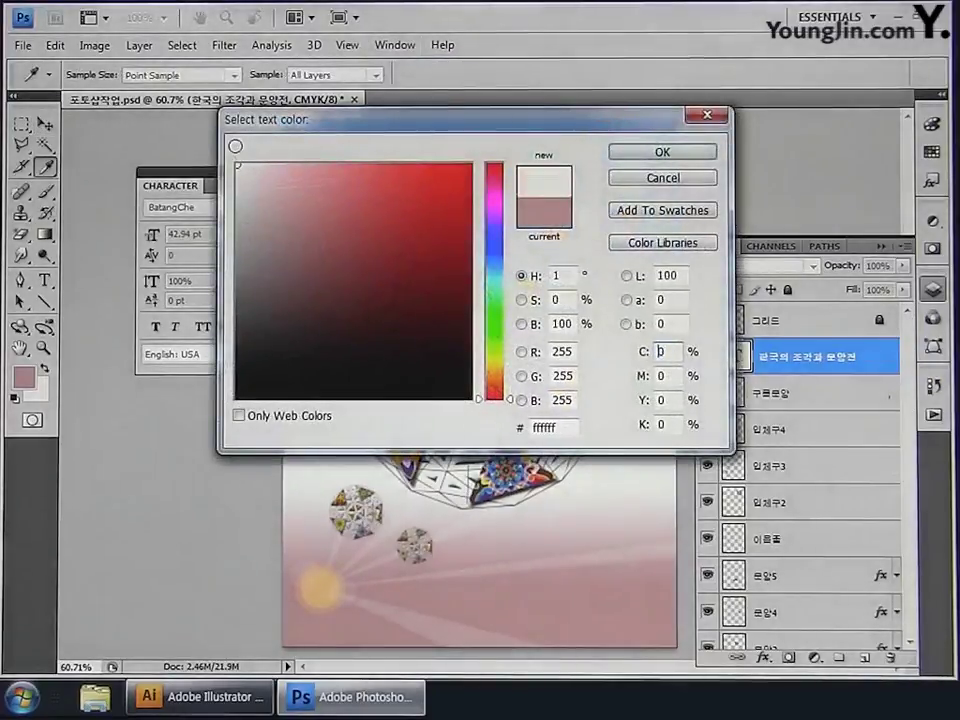
pyautogui.click(610, 158)
pyautogui.moveTo(277, 178); pyautogui.dragTo(209, 257)
pyautogui.click(89, 405)
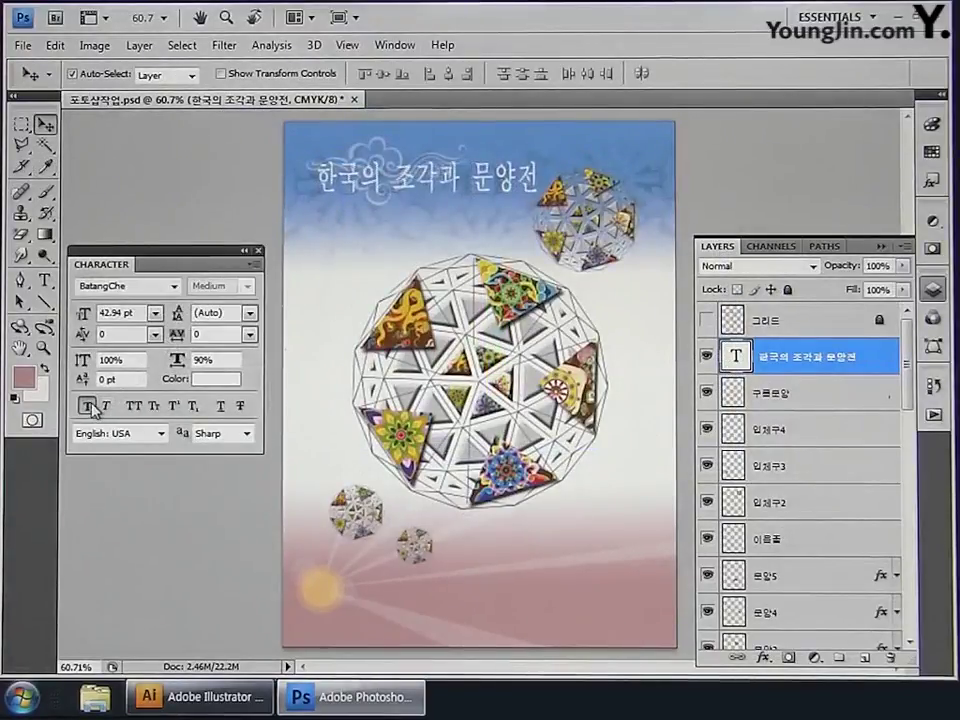
# Step: Change the title's font to YDIYMjO140-KSCPC-EUC-H and set its tracking to -50
pyautogui.click(174, 286)
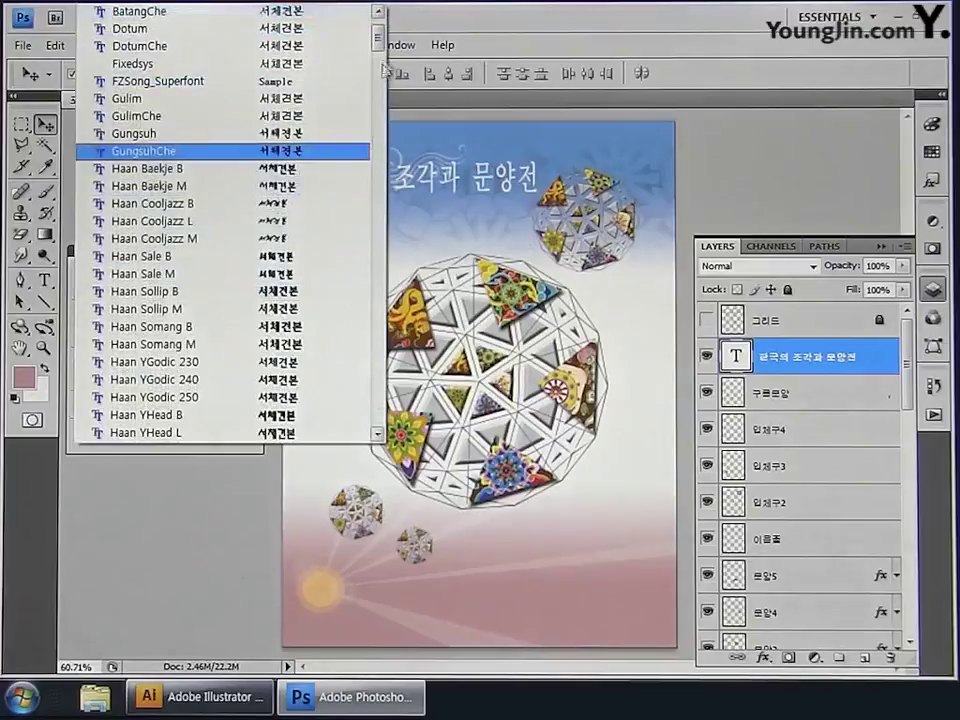
pyautogui.moveTo(383, 60); pyautogui.dragTo(395, 162)
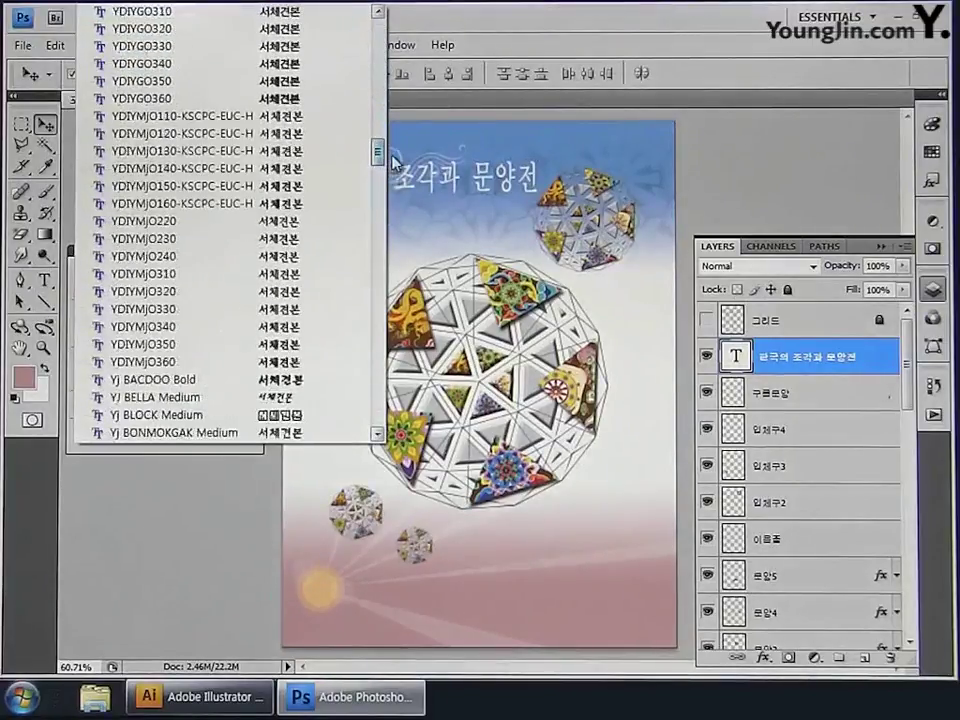
pyautogui.click(312, 169)
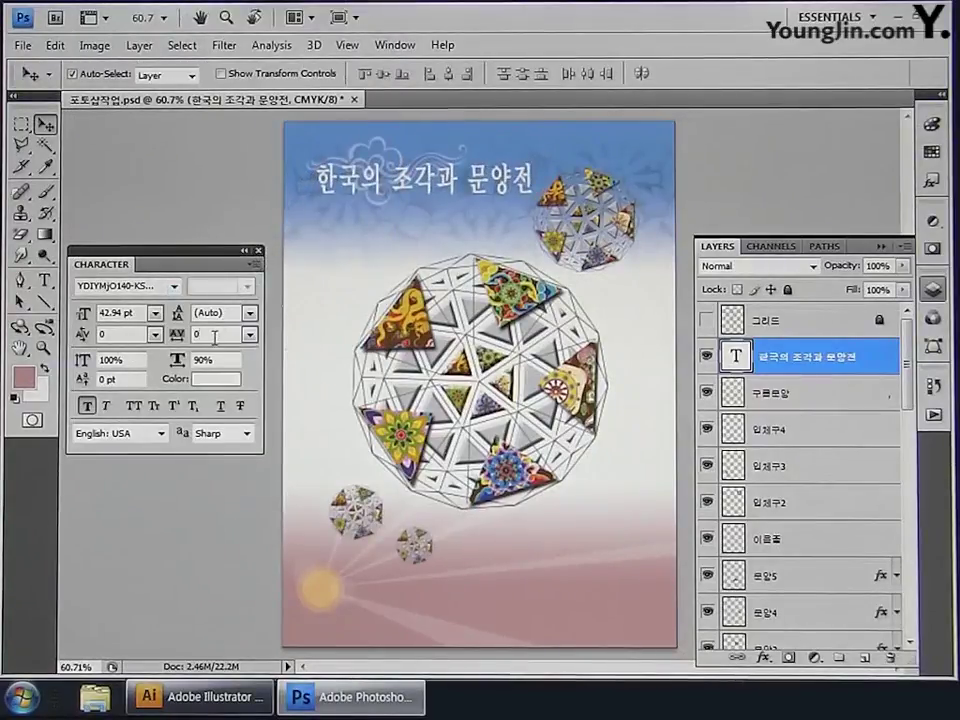
pyautogui.write('-50')
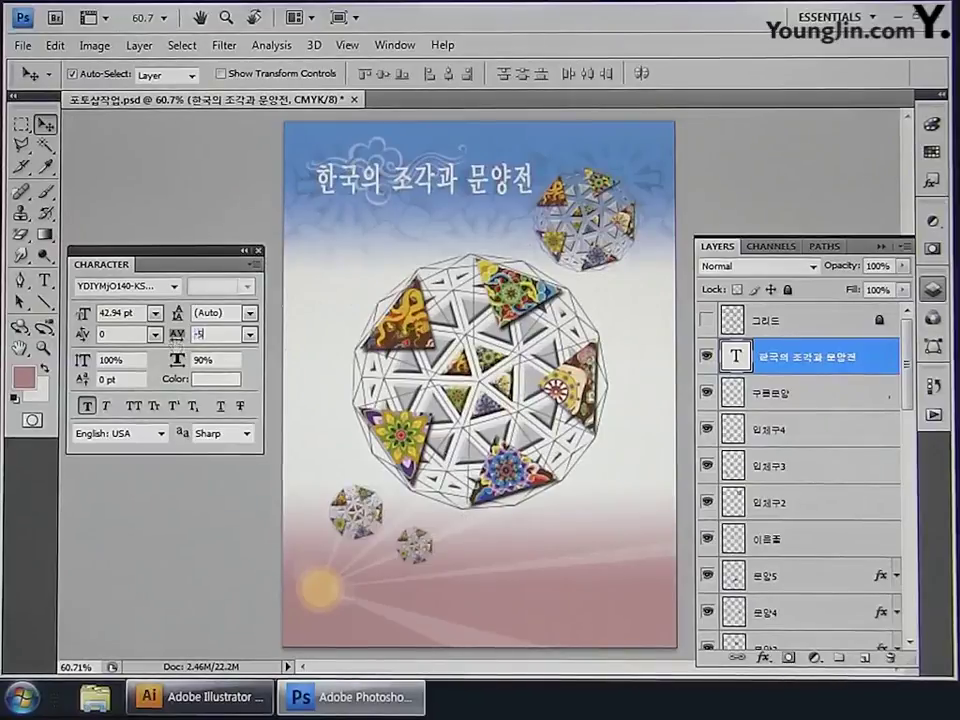
pyautogui.press('Return')
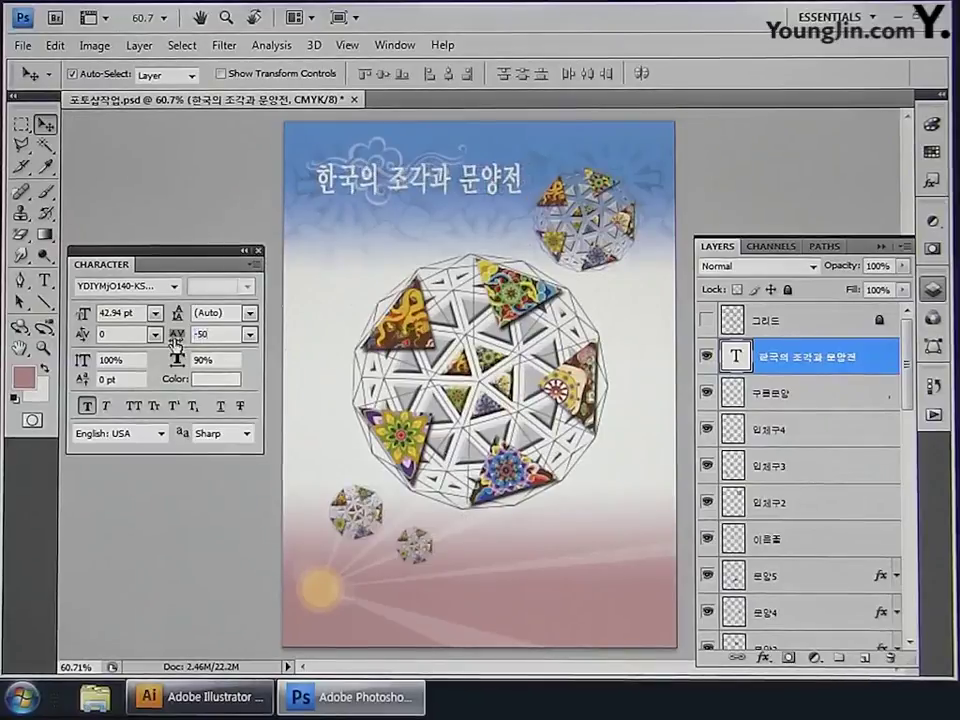
pyautogui.click(259, 252)
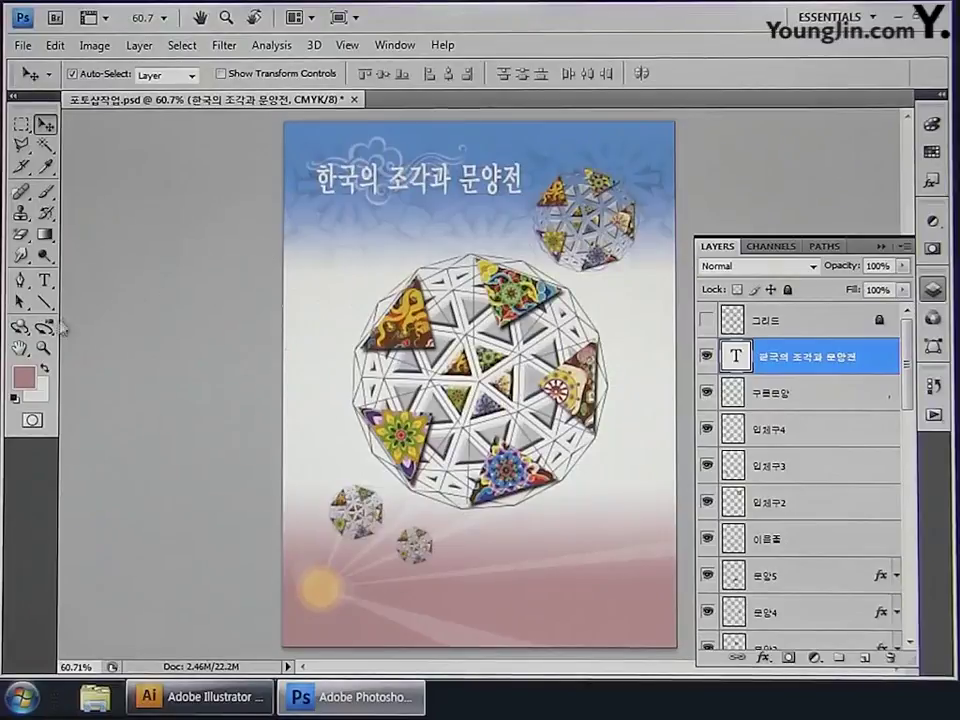
# Step: Add a Drop Shadow to the title text layer with black (#000000) as the shadow colour
pyautogui.doubleClick(43, 347)
pyautogui.moveTo(244, 320); pyautogui.dragTo(279, 561)
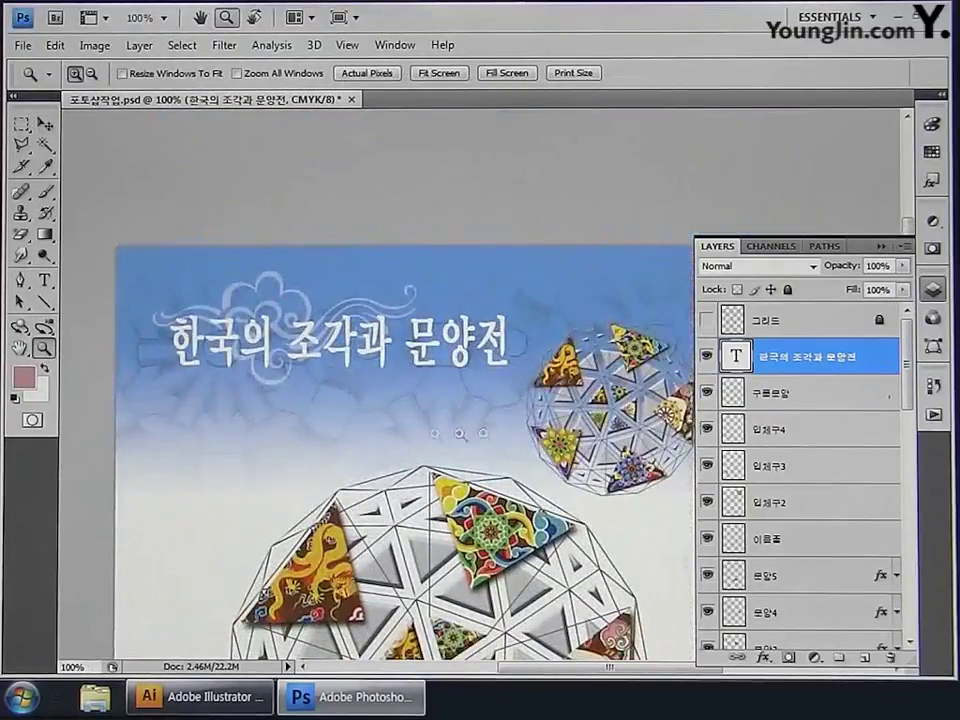
pyautogui.doubleClick(876, 364)
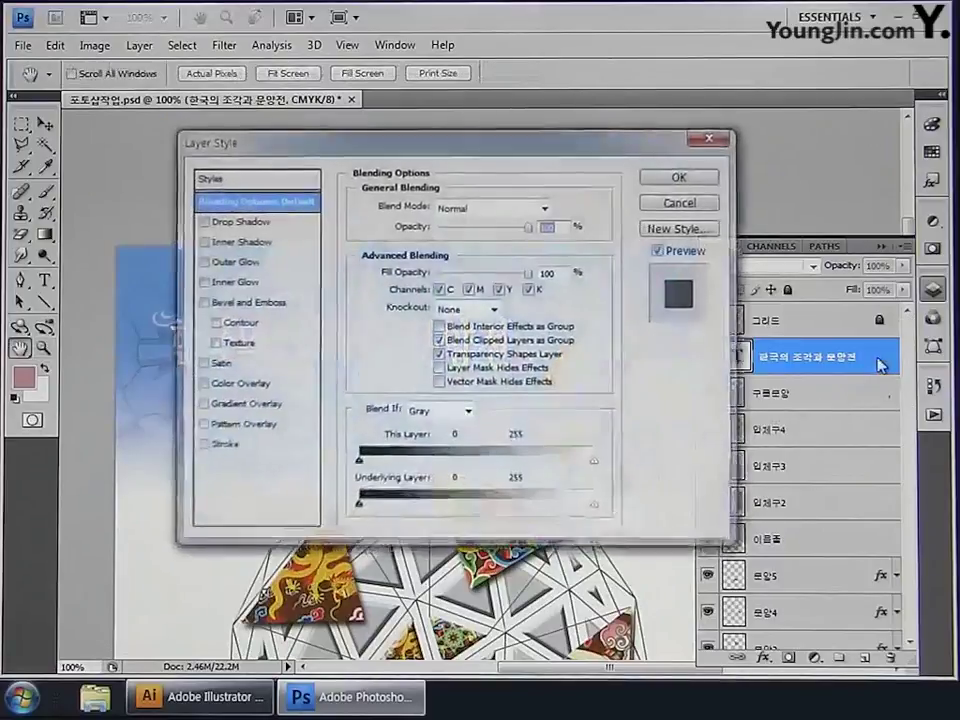
pyautogui.moveTo(415, 140); pyautogui.dragTo(565, 262)
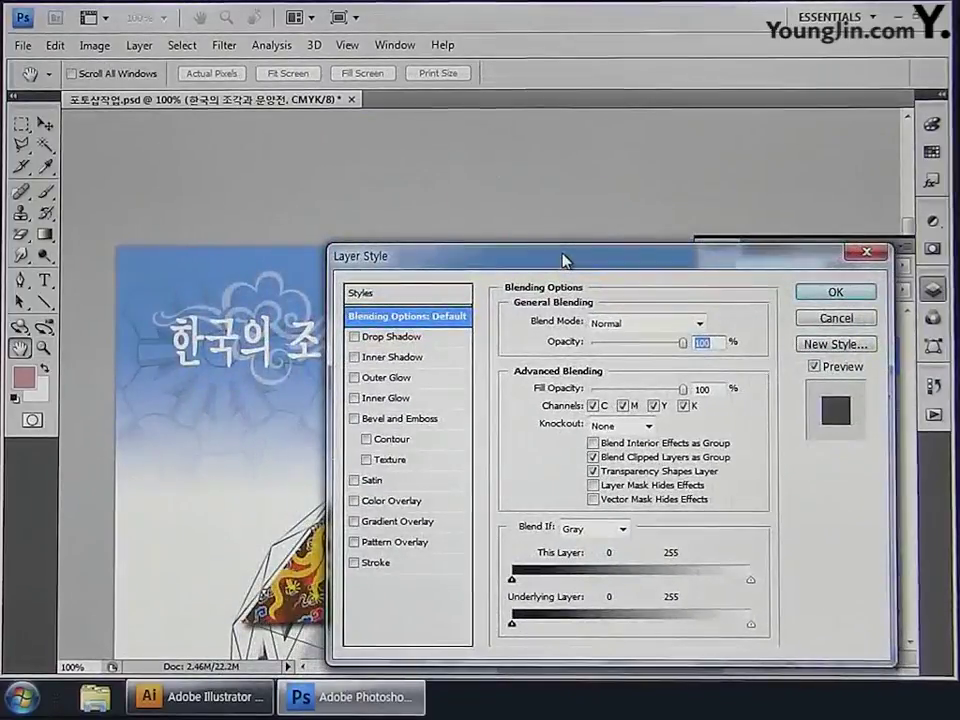
pyautogui.click(399, 340)
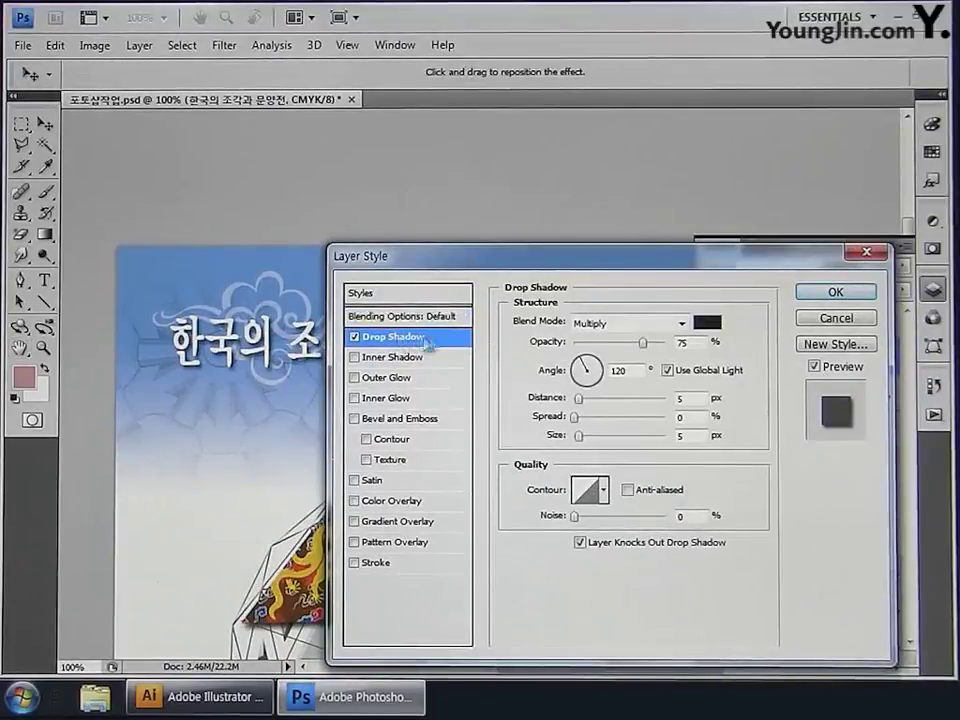
pyautogui.click(703, 325)
pyautogui.click(237, 398)
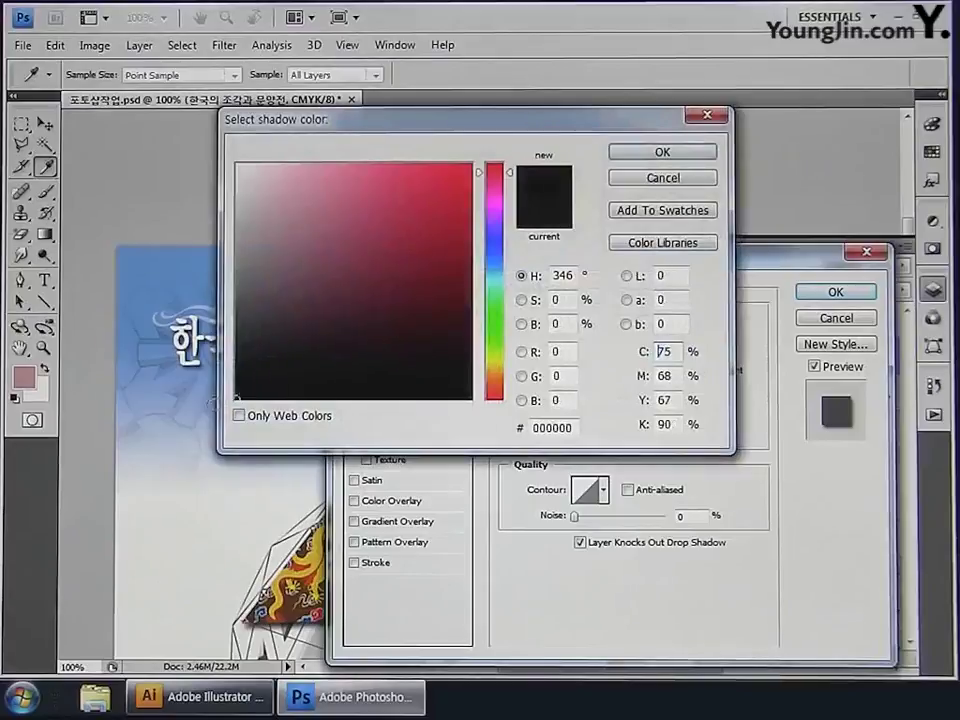
pyautogui.click(663, 156)
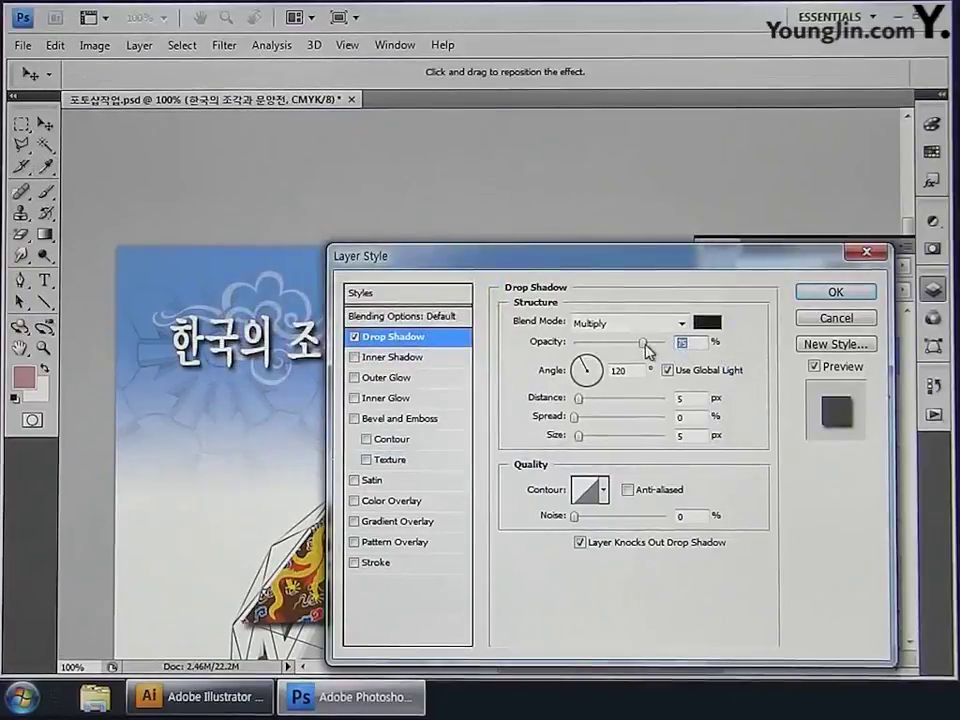
# Step: Set the title's drop shadow to 95% opacity, 6 px distance and 8 px size, and apply the style
pyautogui.write('95')
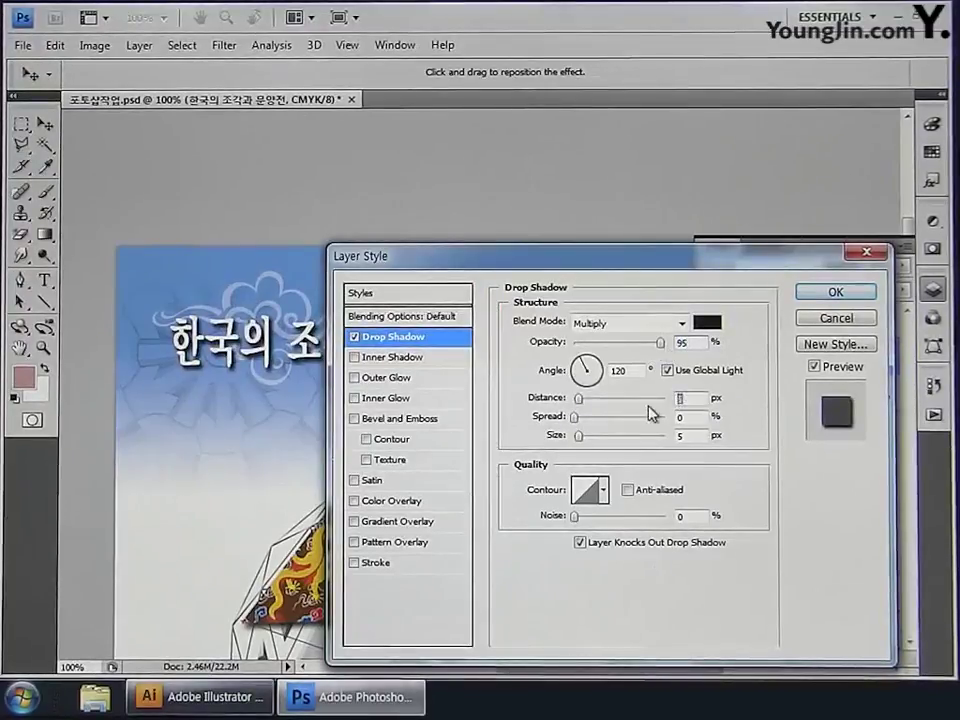
pyautogui.write('6')
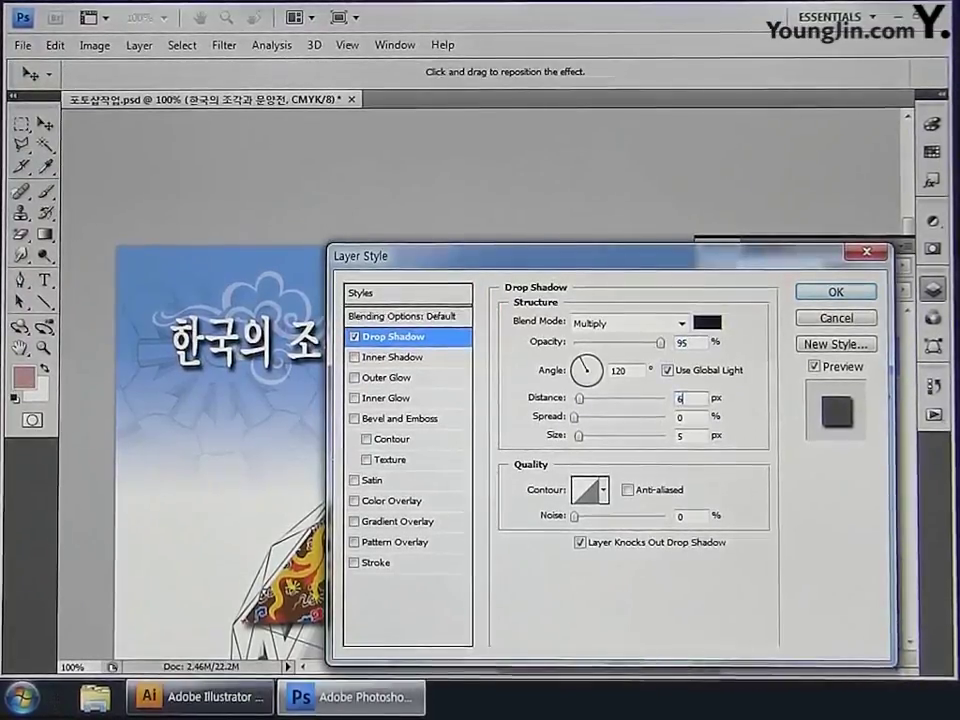
pyautogui.doubleClick(689, 436)
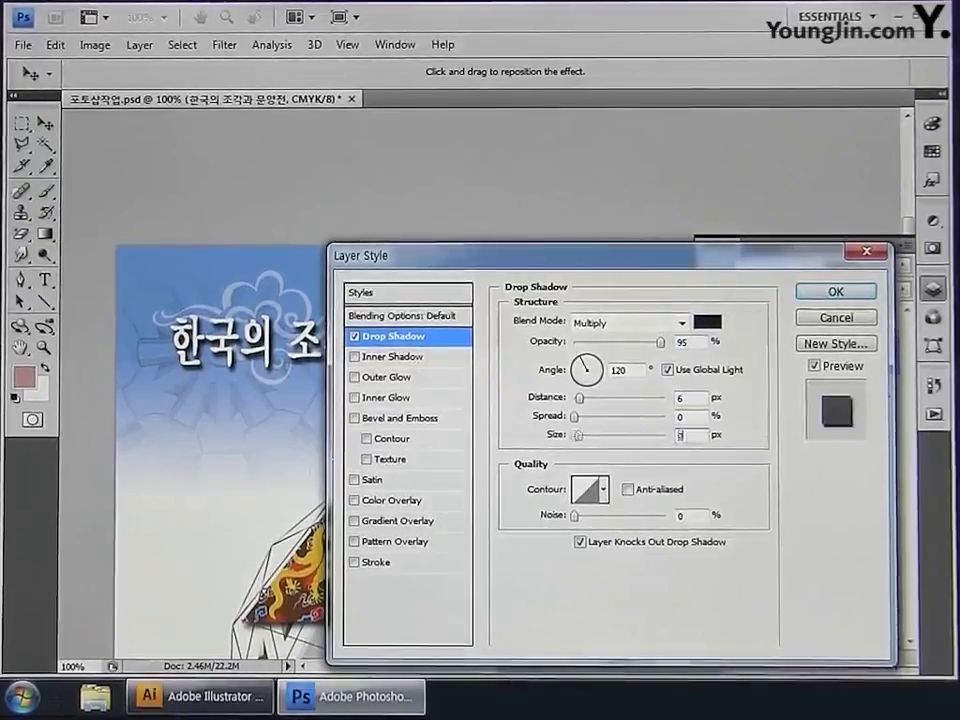
pyautogui.write('8')
pyautogui.click(834, 292)
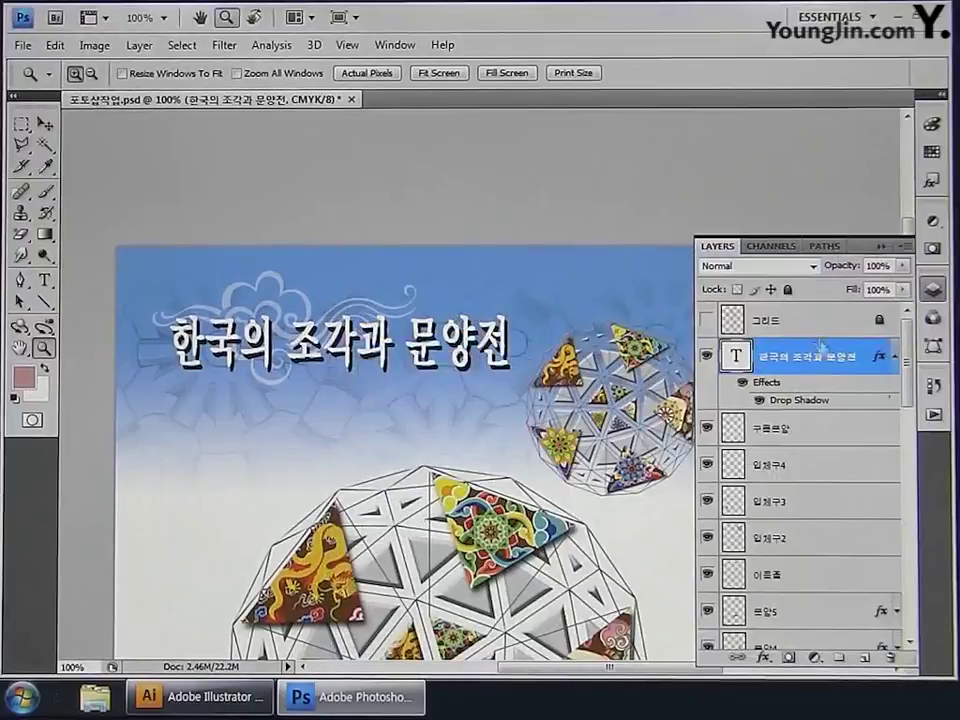
# Step: Add a Gradient Overlay effect to the title text layer
pyautogui.doubleClick(852, 375)
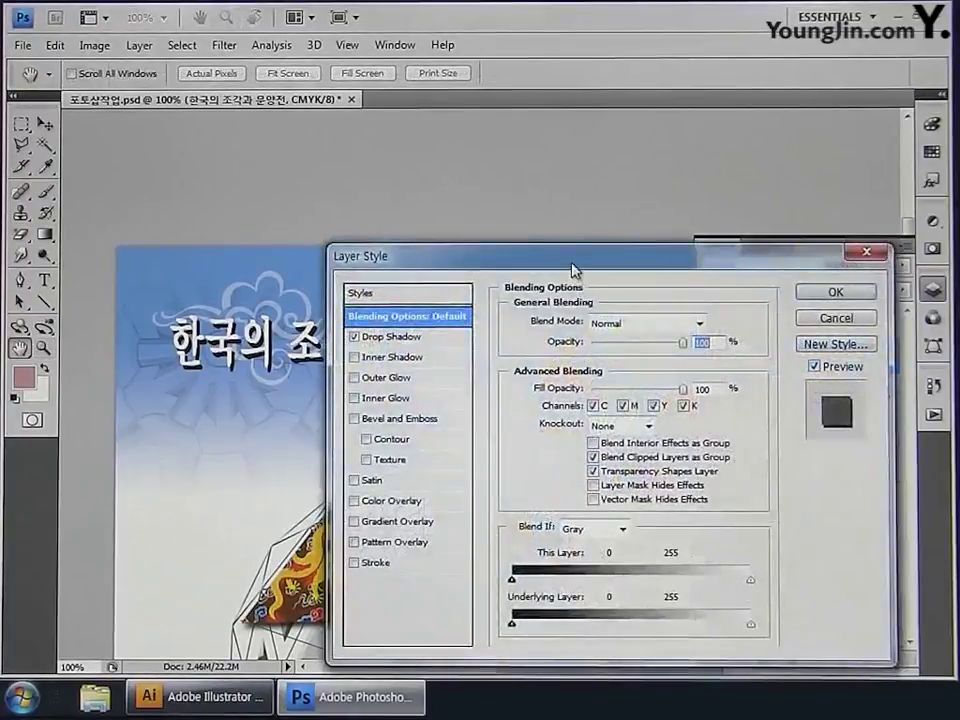
pyautogui.moveTo(575, 266); pyautogui.dragTo(584, 264)
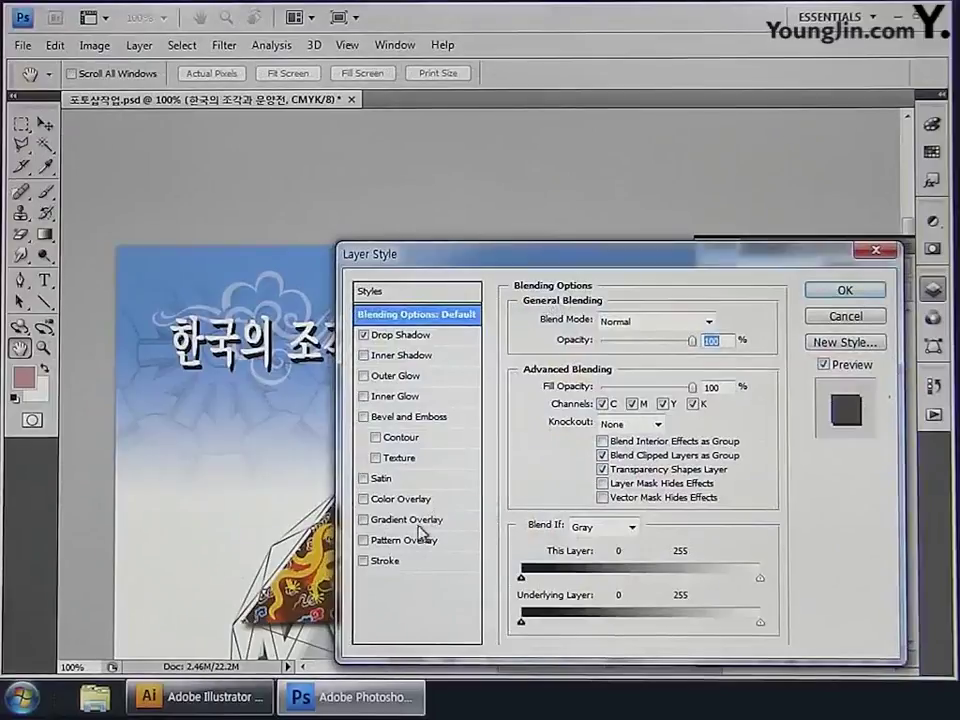
pyautogui.click(416, 530)
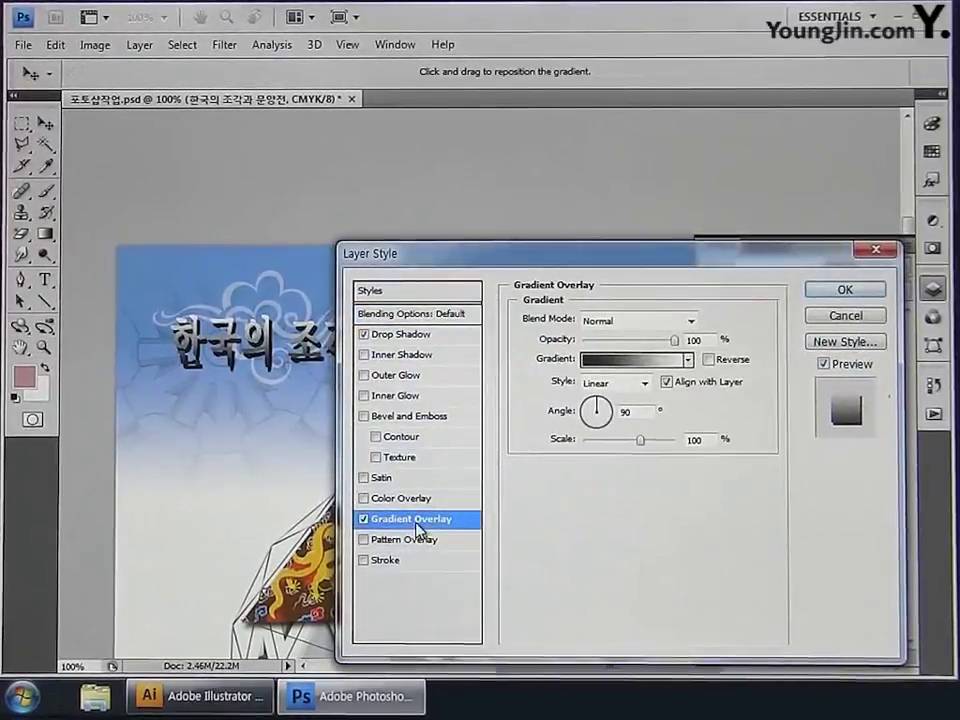
# Step: Set the starting colour stop of the title's overlay gradient to C 0, M 75, Y 50, K 0
pyautogui.click(628, 360)
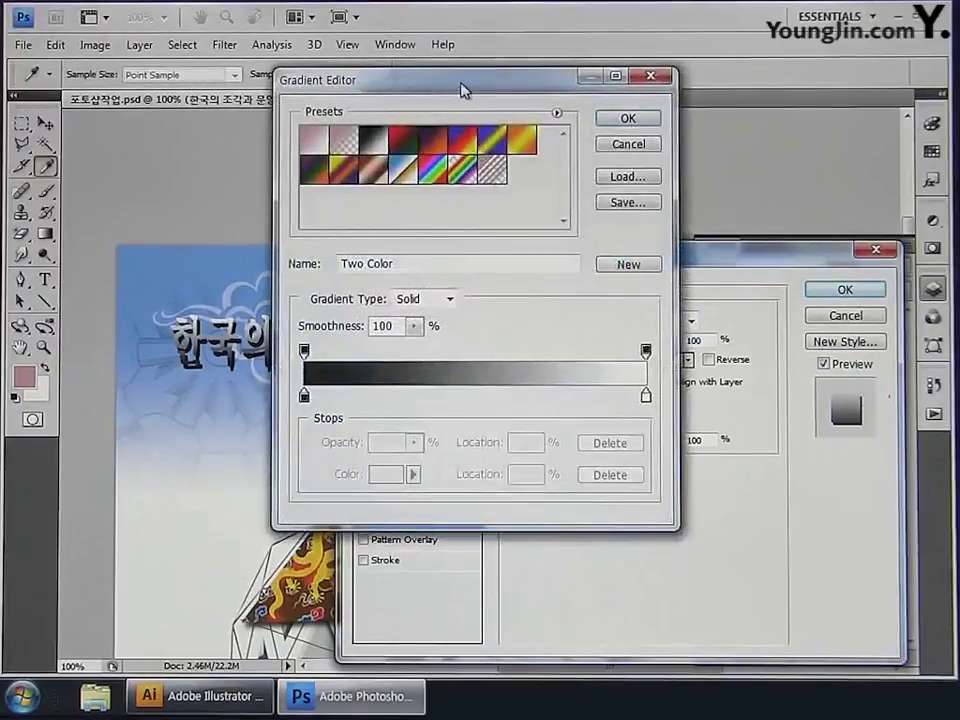
pyautogui.moveTo(460, 90); pyautogui.dragTo(550, 168)
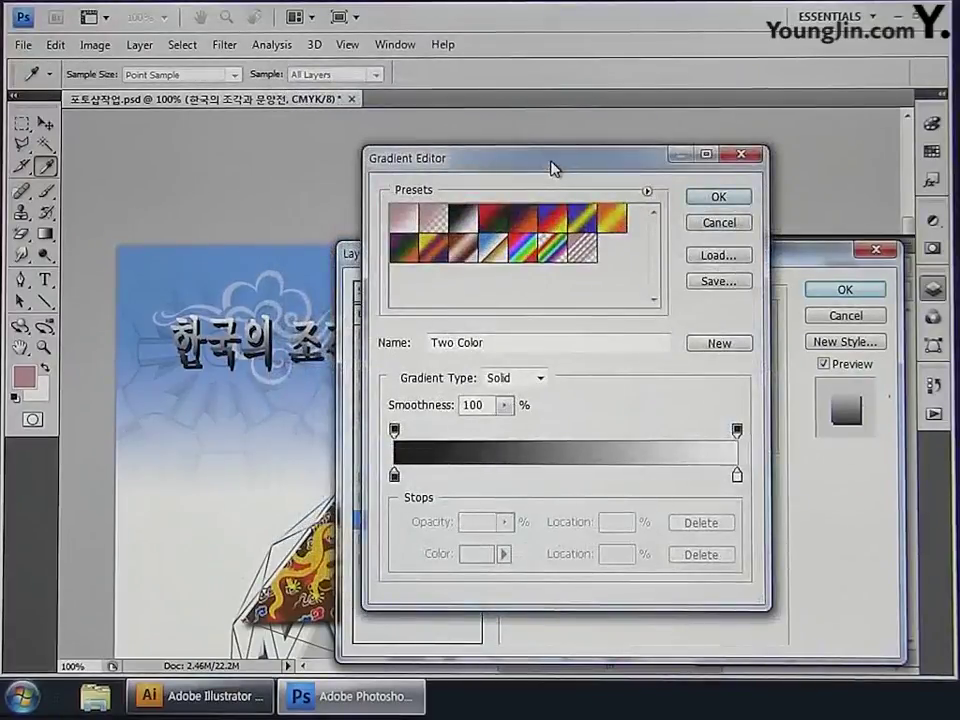
pyautogui.doubleClick(394, 476)
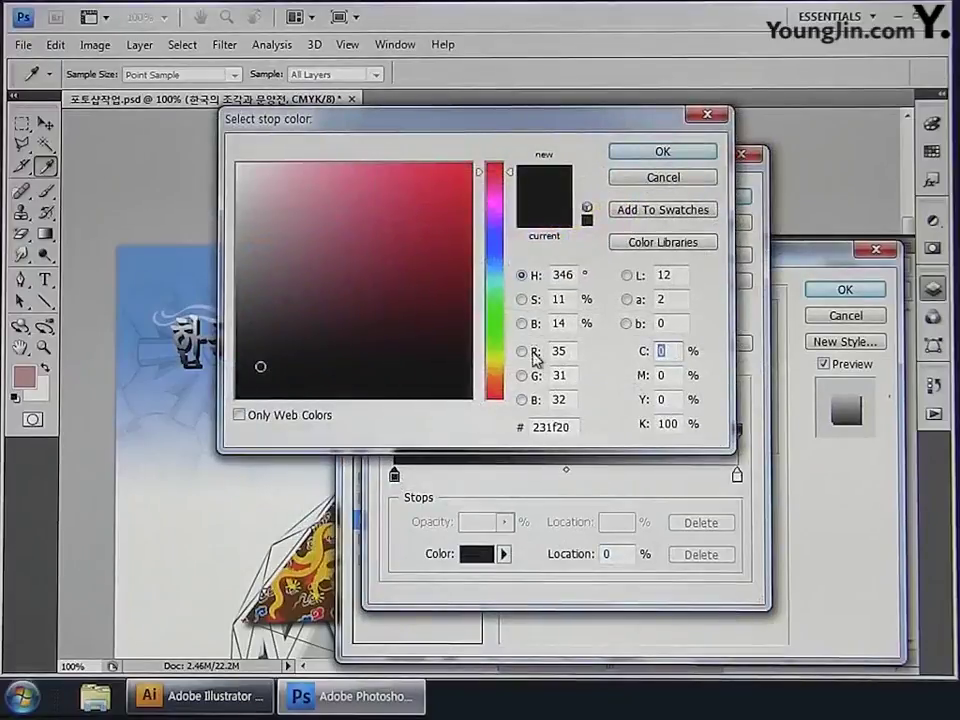
pyautogui.press('Tab')
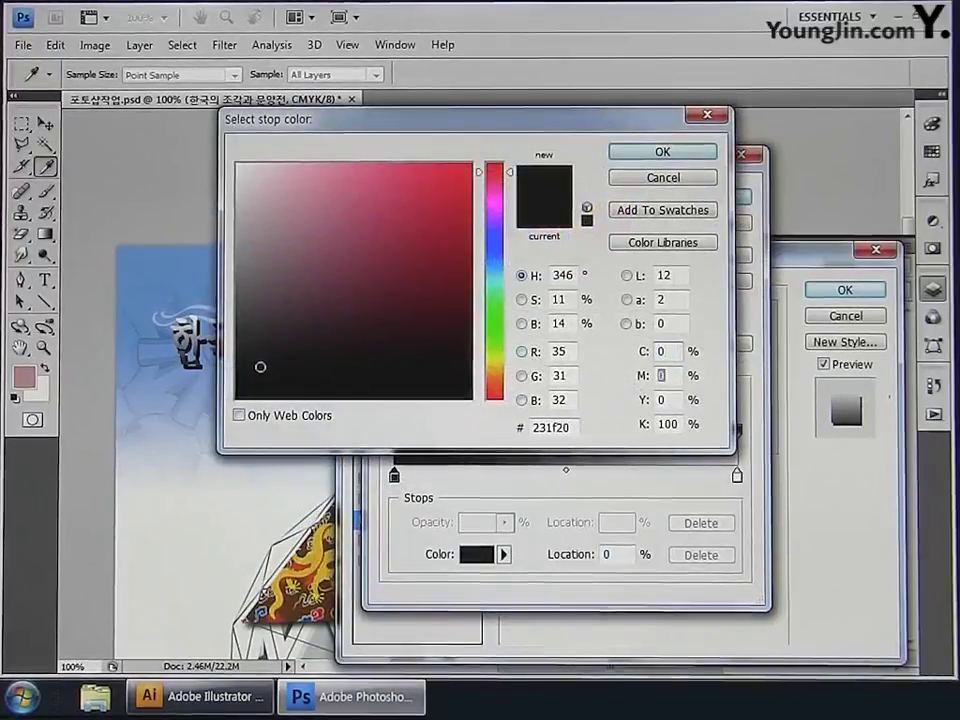
pyautogui.write('75')
pyautogui.press('Tab')
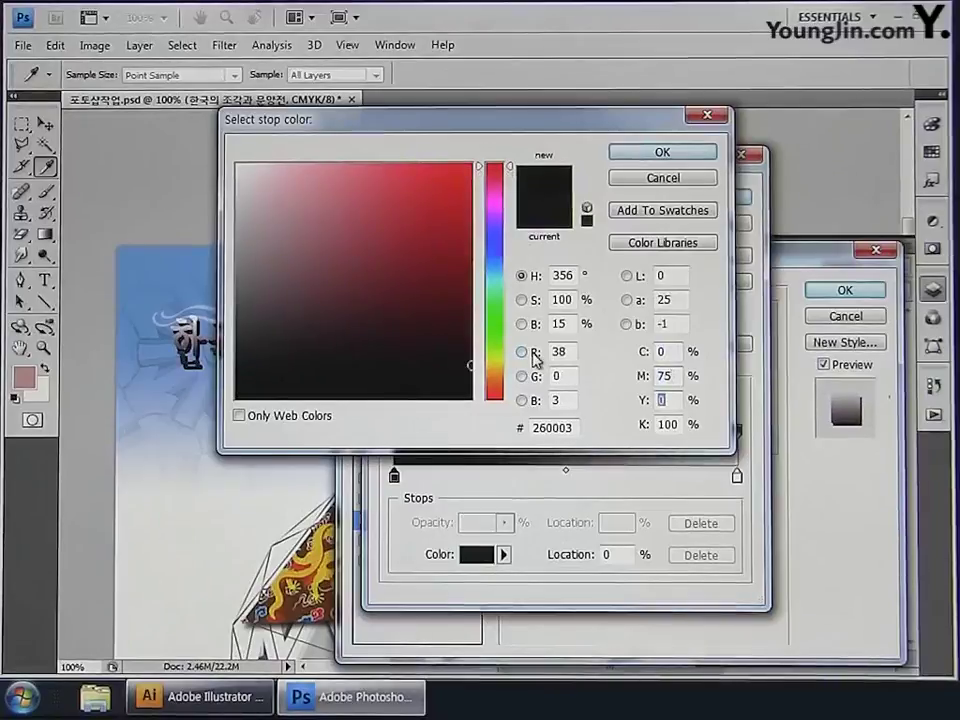
pyautogui.write('50')
pyautogui.press('Tab')
pyautogui.write('0')
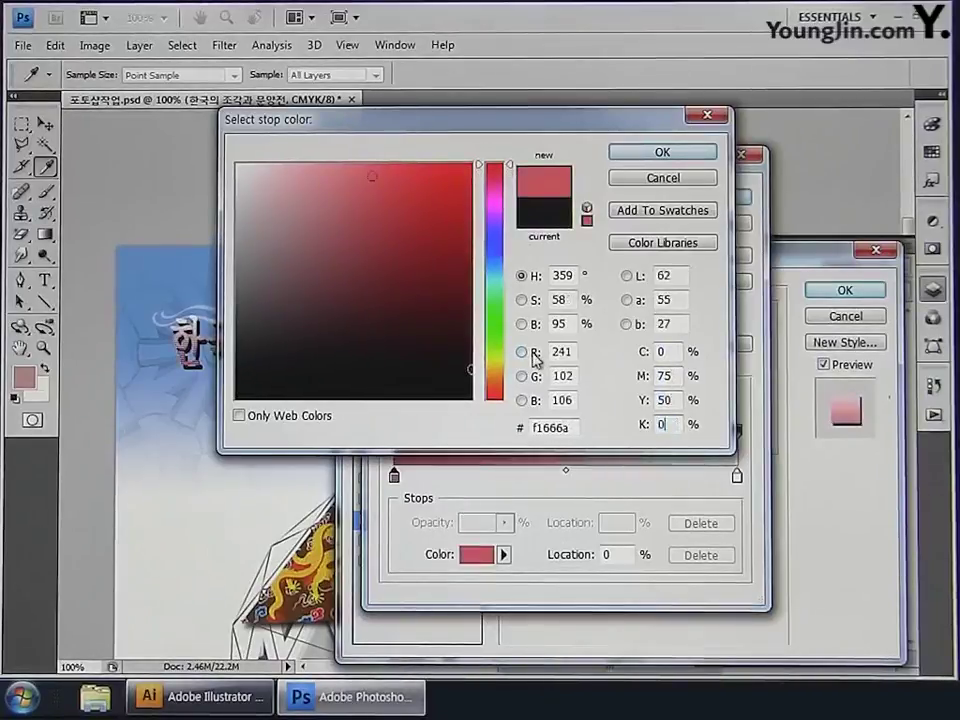
pyautogui.click(628, 152)
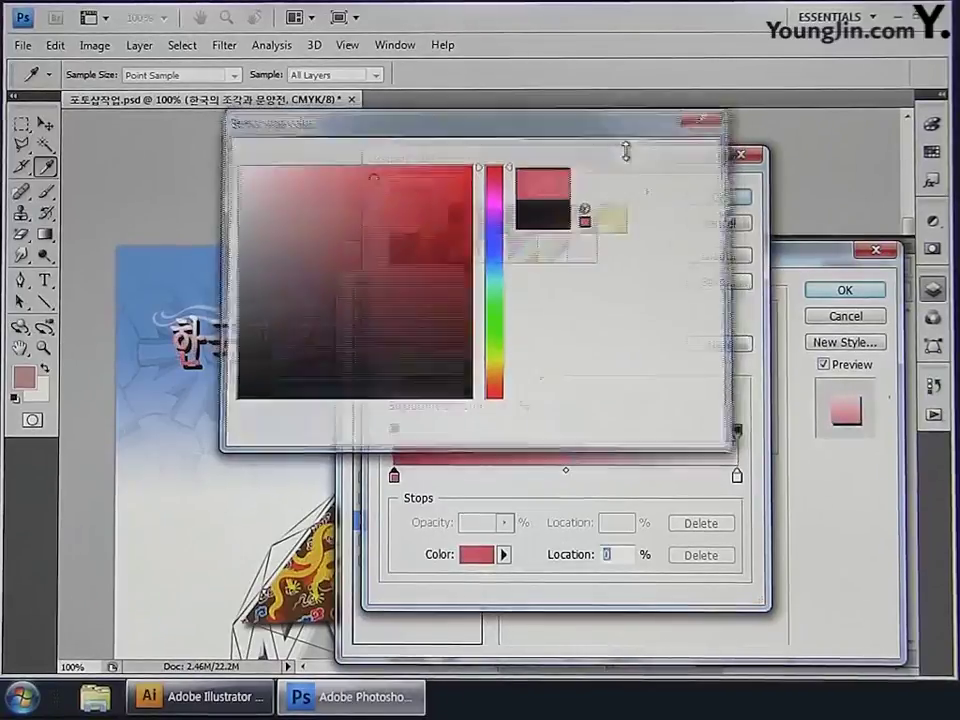
# Step: Set the ending colour stop of the title's overlay gradient to C 50, M 0, Y 100, K 0
pyautogui.doubleClick(737, 477)
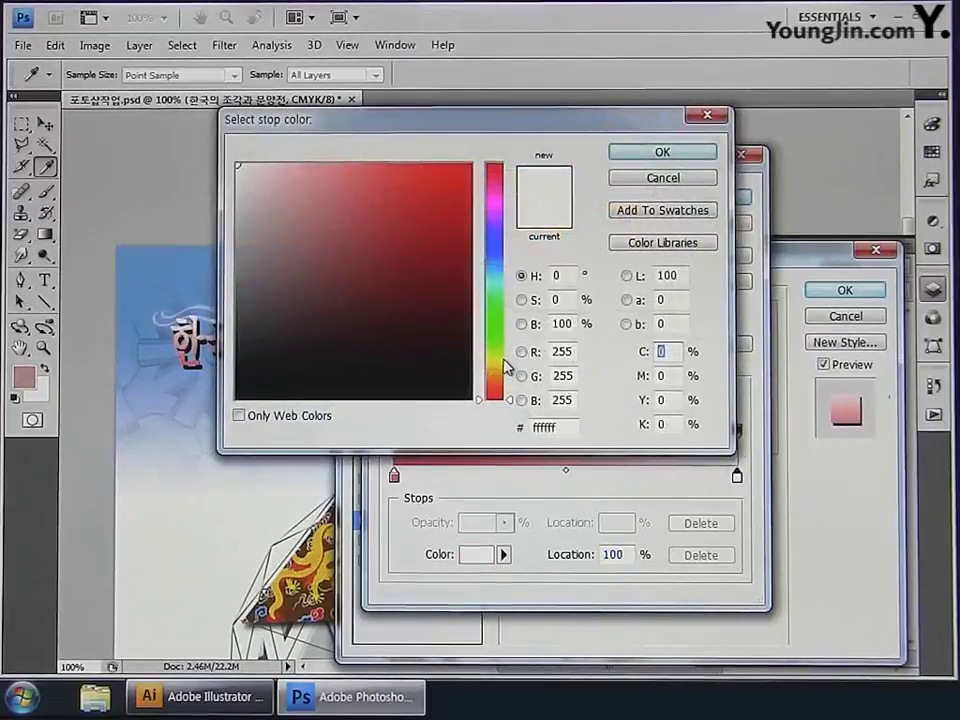
pyautogui.write('50')
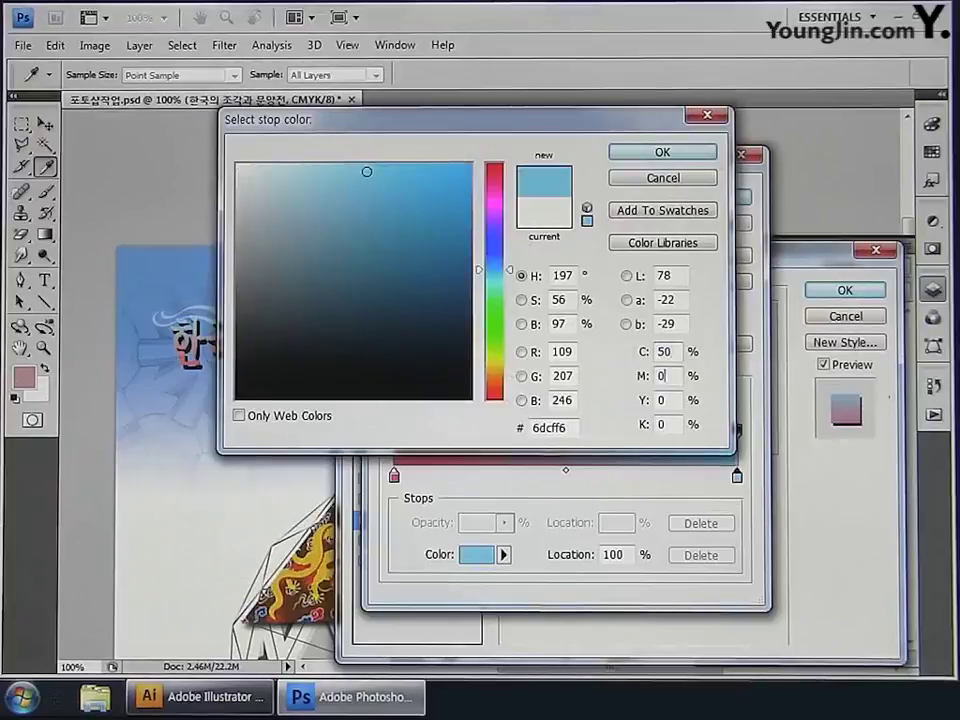
pyautogui.click(662, 376)
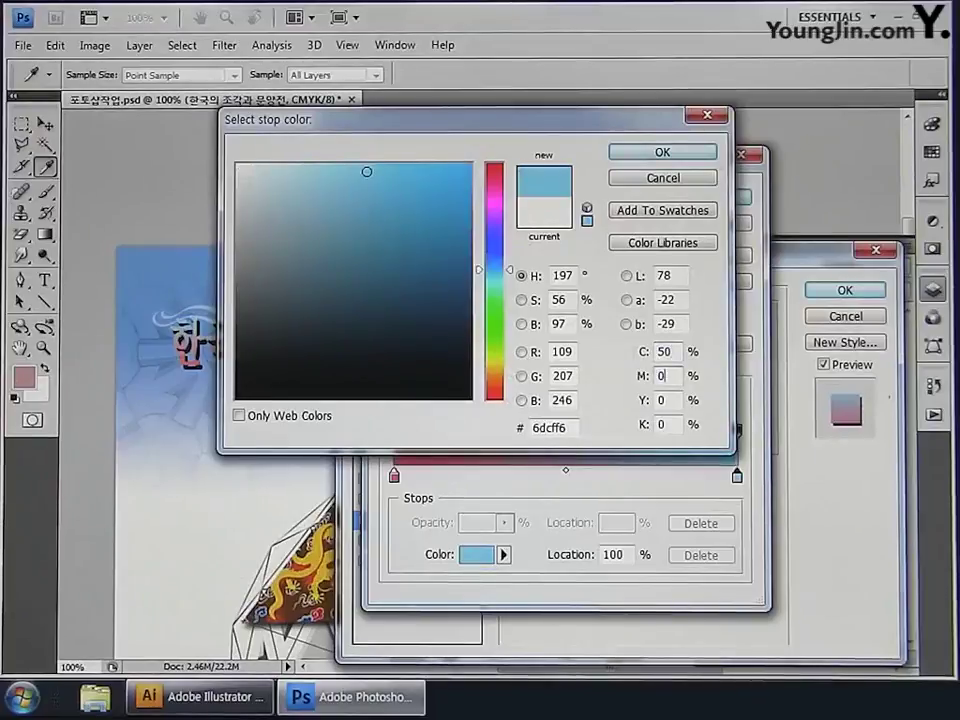
pyautogui.press('Tab')
pyautogui.write('100')
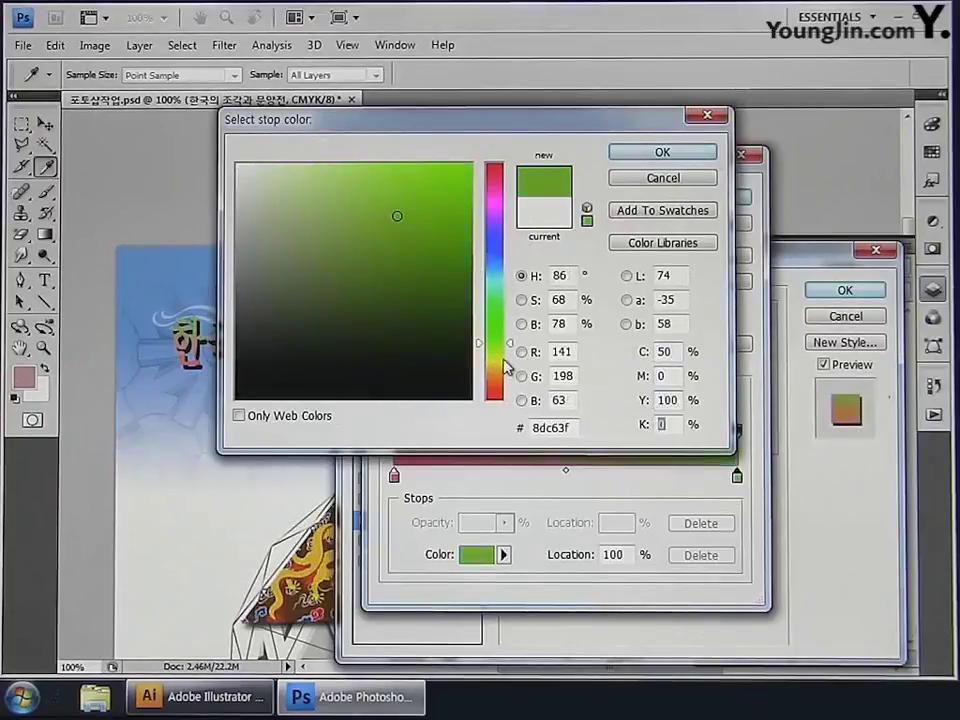
pyautogui.press('Tab')
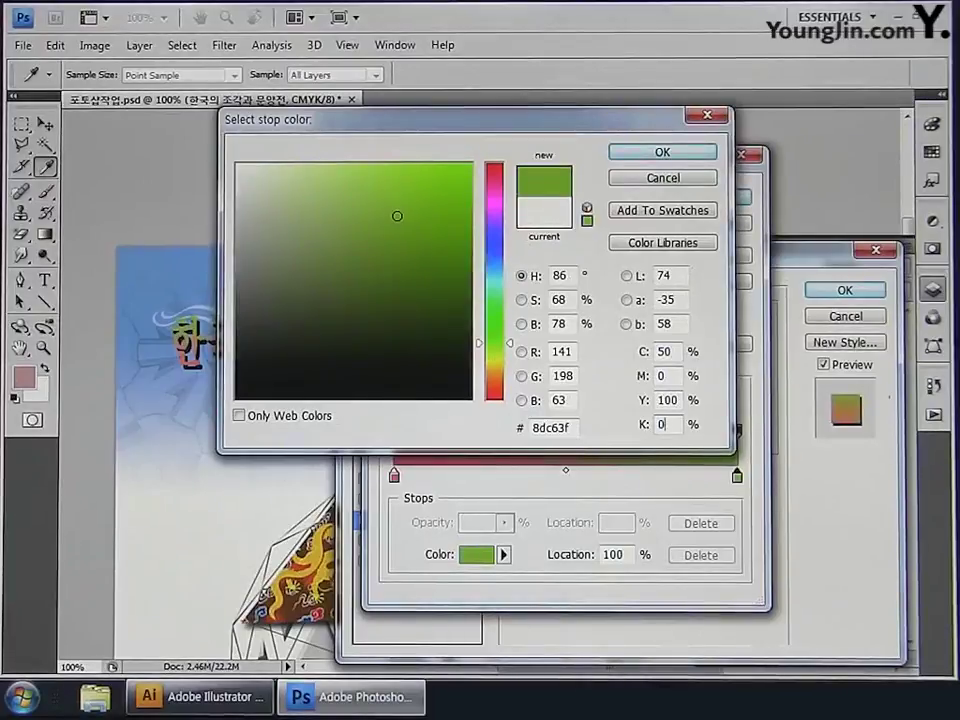
pyautogui.press('Return')
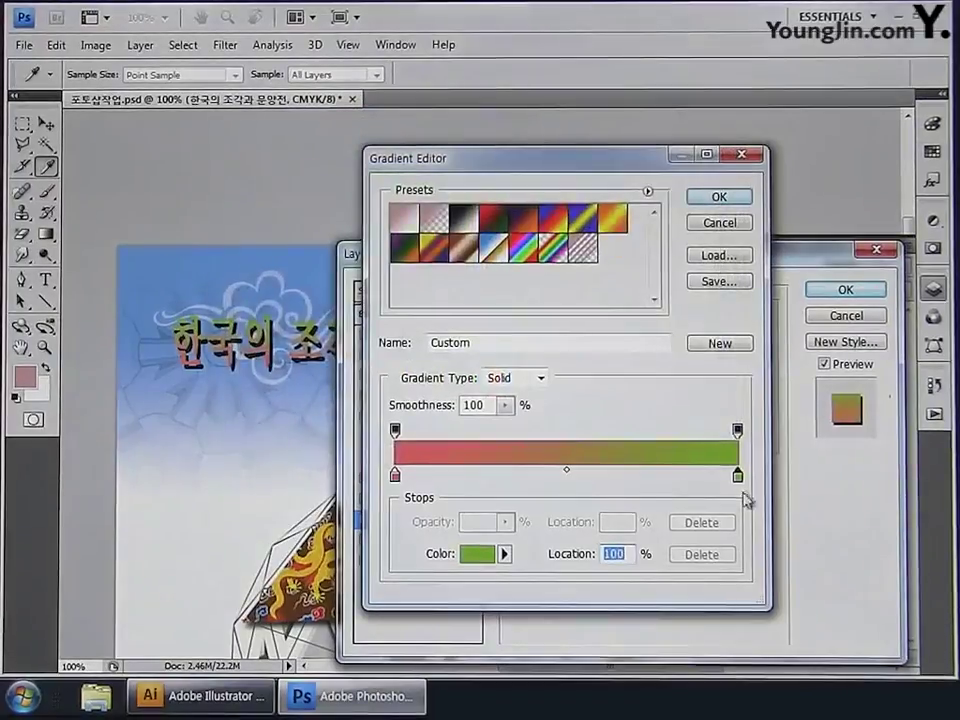
# Step: Add a colour stop at 50% of the title's overlay gradient, set it to C 0, M 0, Y 0, K 0, and apply the gradient
pyautogui.click(566, 480)
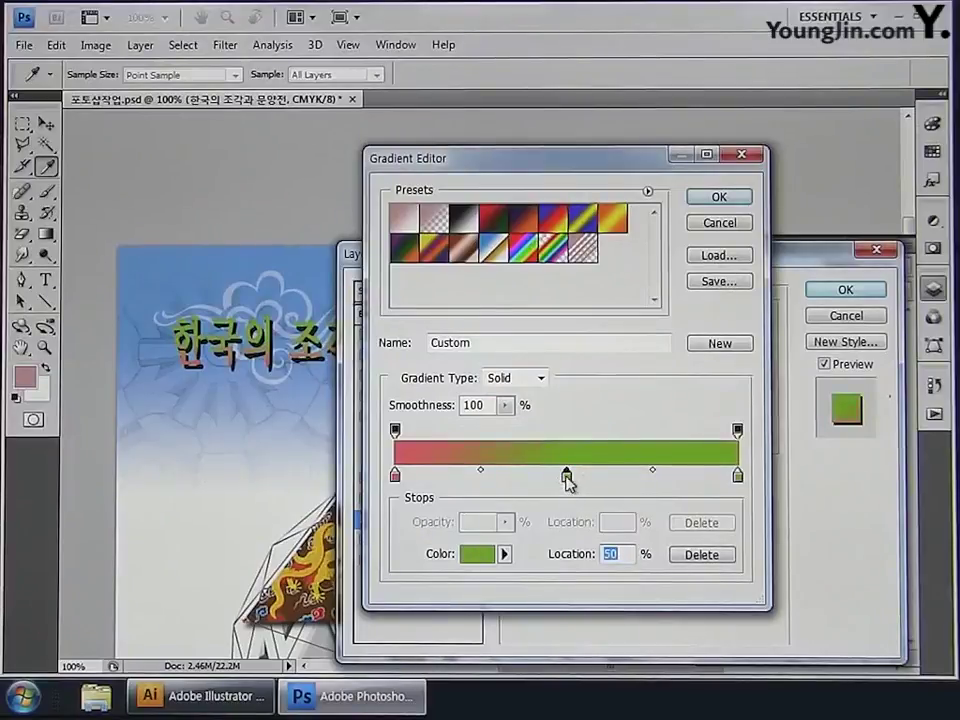
pyautogui.doubleClick(566, 476)
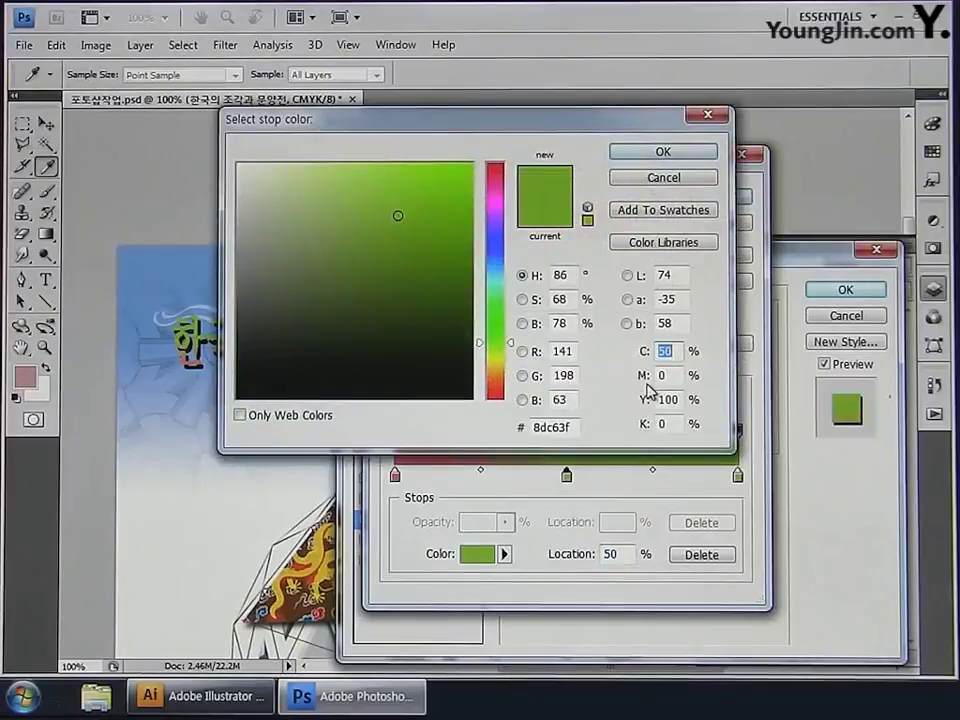
pyautogui.write('0')
pyautogui.press('Tab')
pyautogui.press('Tab')
pyautogui.write('0')
pyautogui.press('Tab')
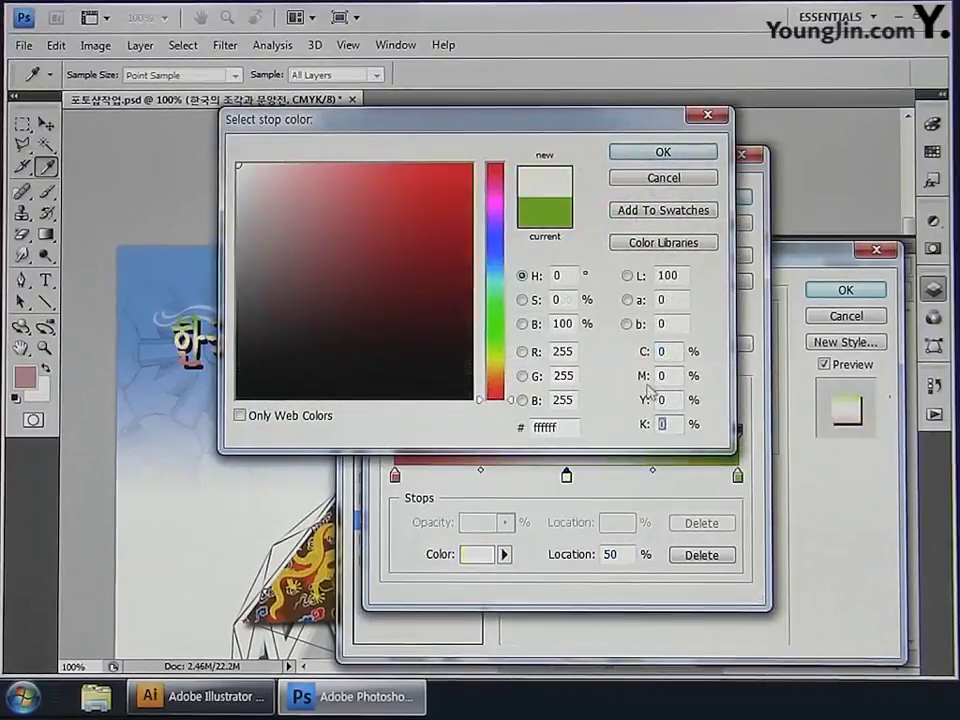
pyautogui.write('0')
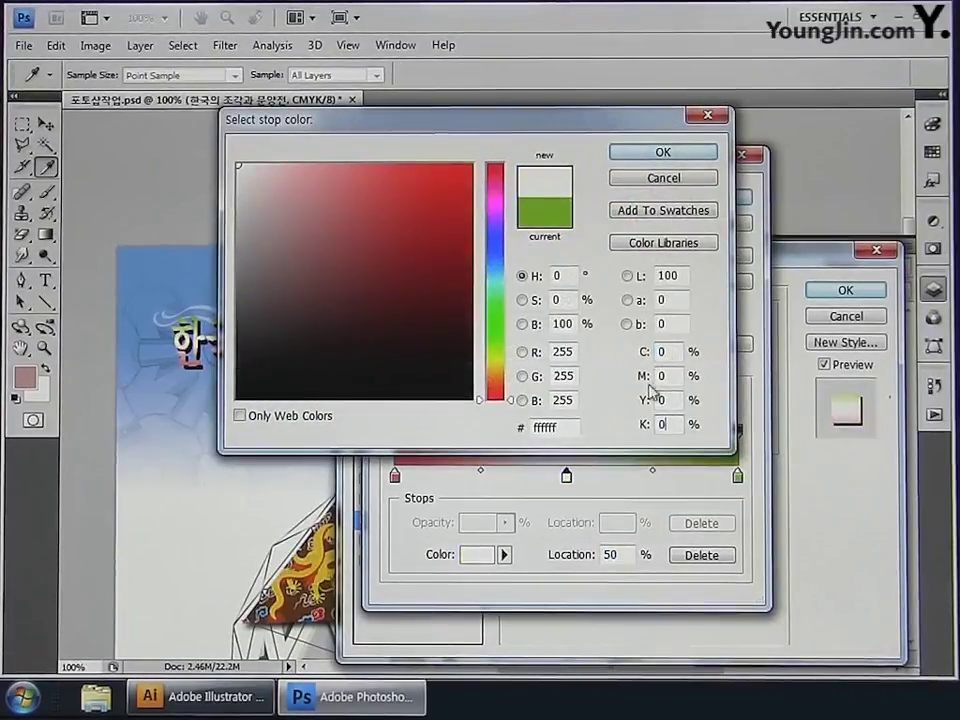
pyautogui.click(665, 154)
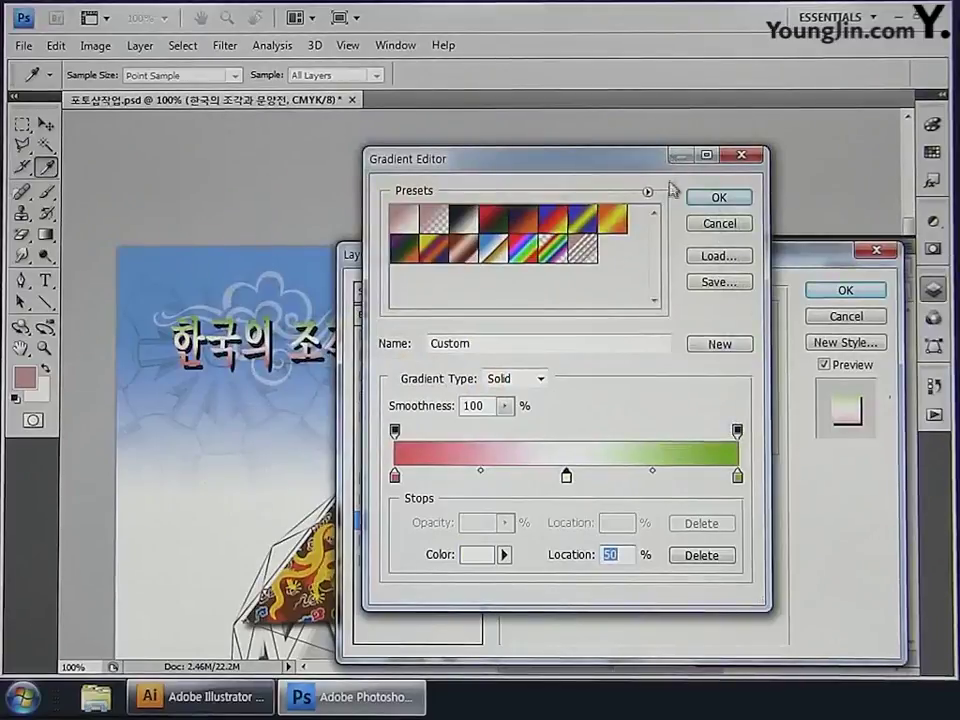
pyautogui.click(711, 200)
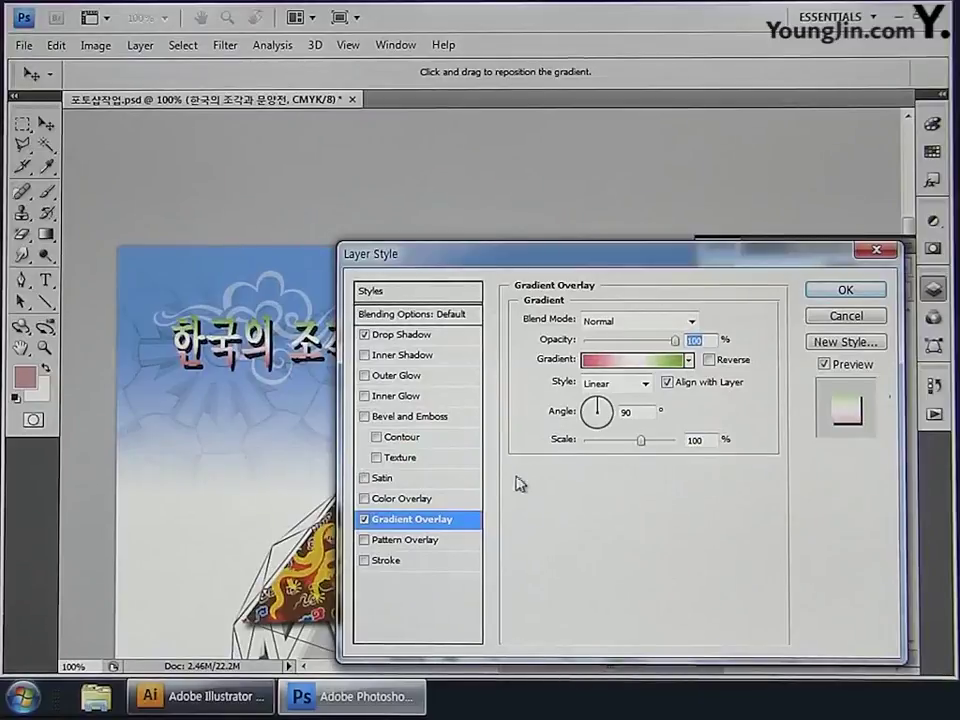
# Step: Add a Stroke effect to the title text layer with a size of 1 px and Outside position
pyautogui.click(390, 566)
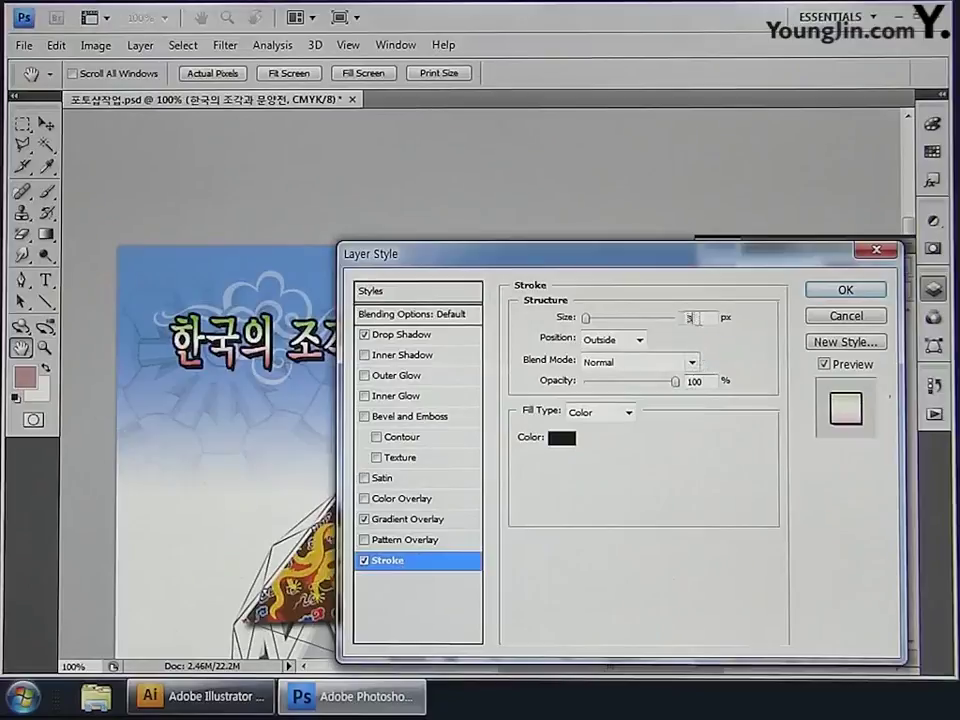
pyautogui.write('1')
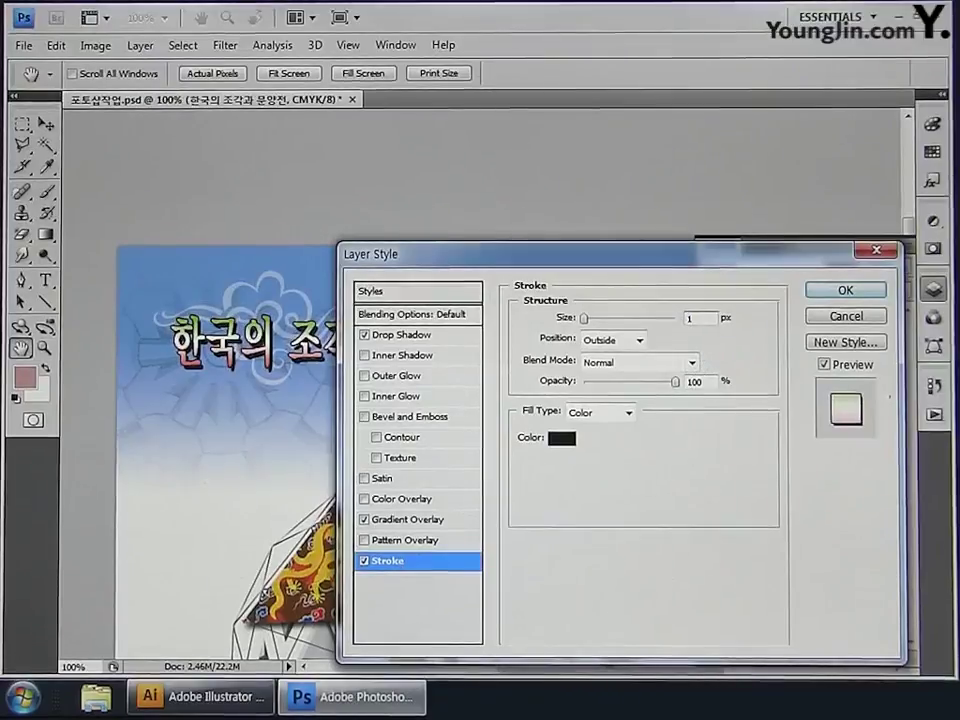
pyautogui.click(637, 341)
pyautogui.click(621, 360)
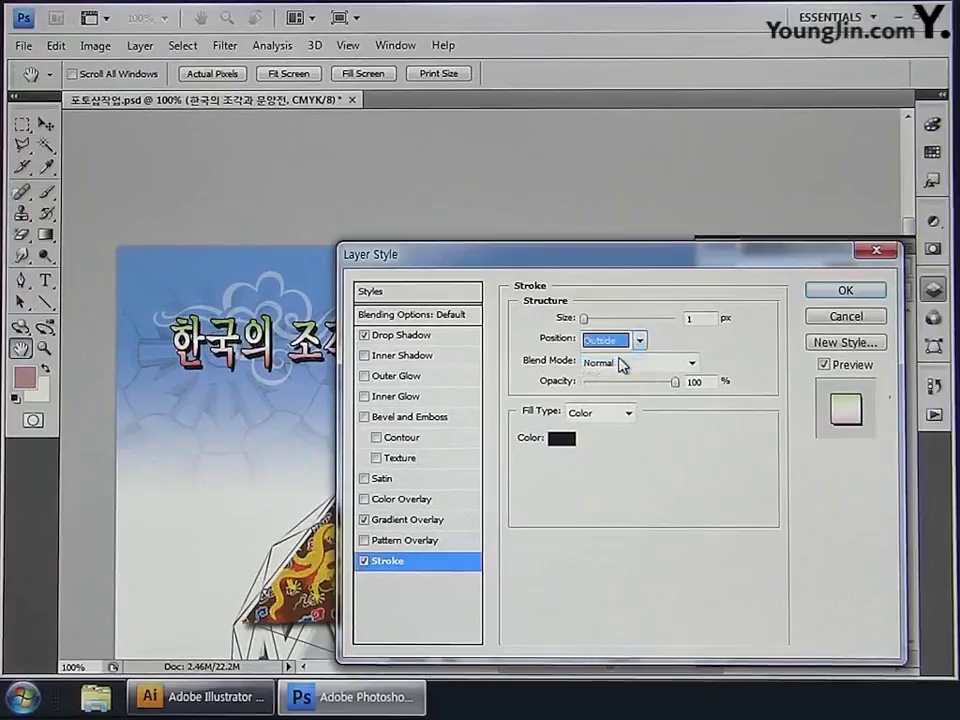
# Step: Set the title's stroke colour to C 100, M 100, Y 100, K 100 and apply the layer style
pyautogui.click(561, 438)
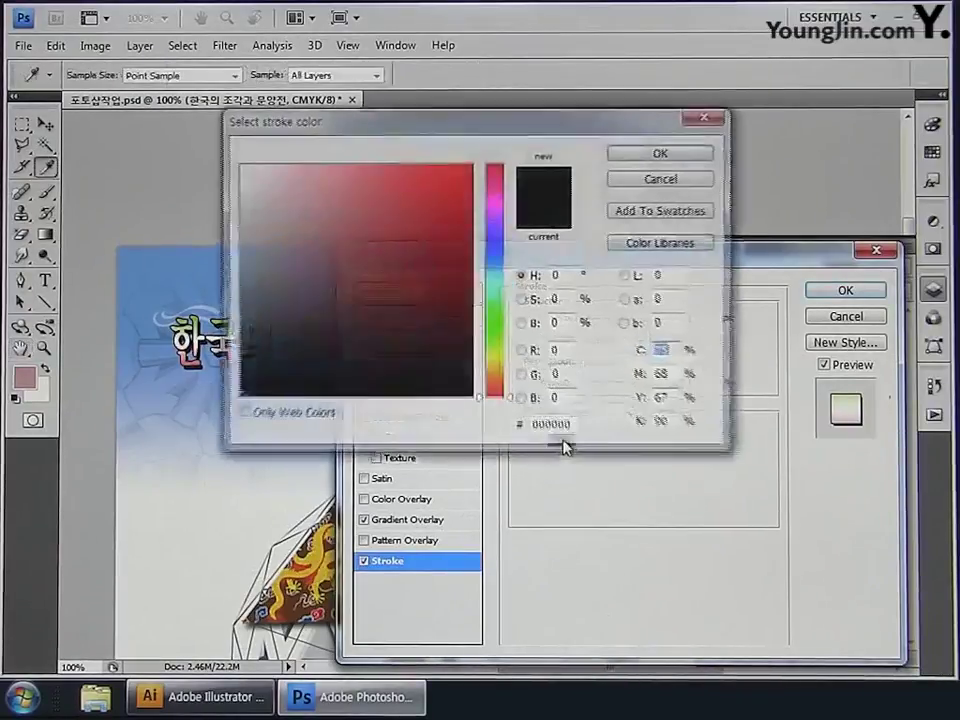
pyautogui.write('100')
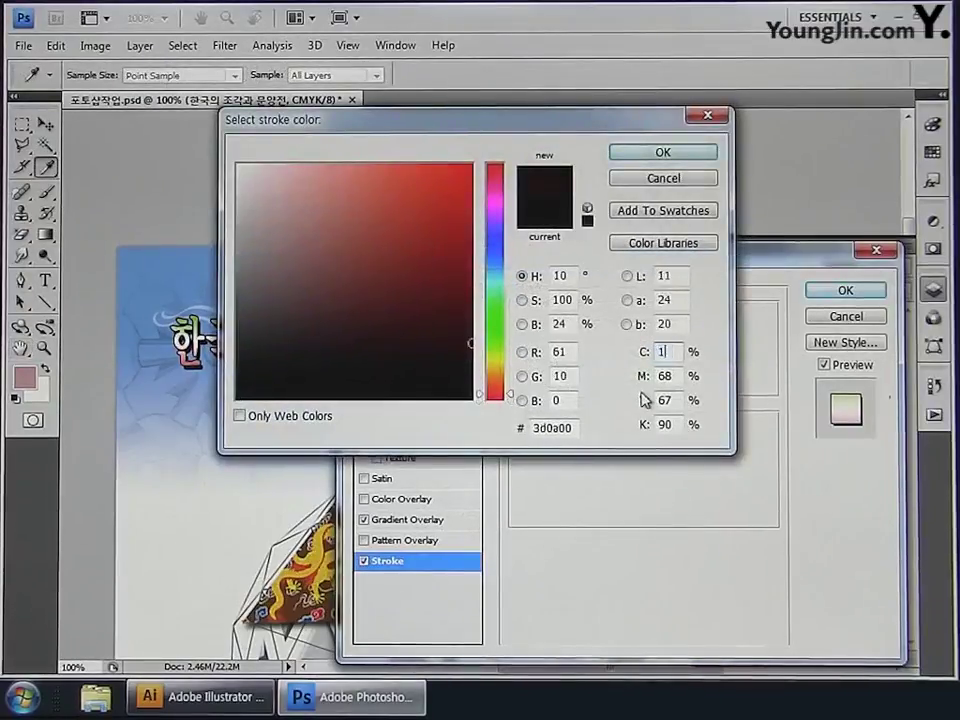
pyautogui.press('Tab')
pyautogui.write('100')
pyautogui.press('Tab')
pyautogui.write('100')
pyautogui.press('Tab')
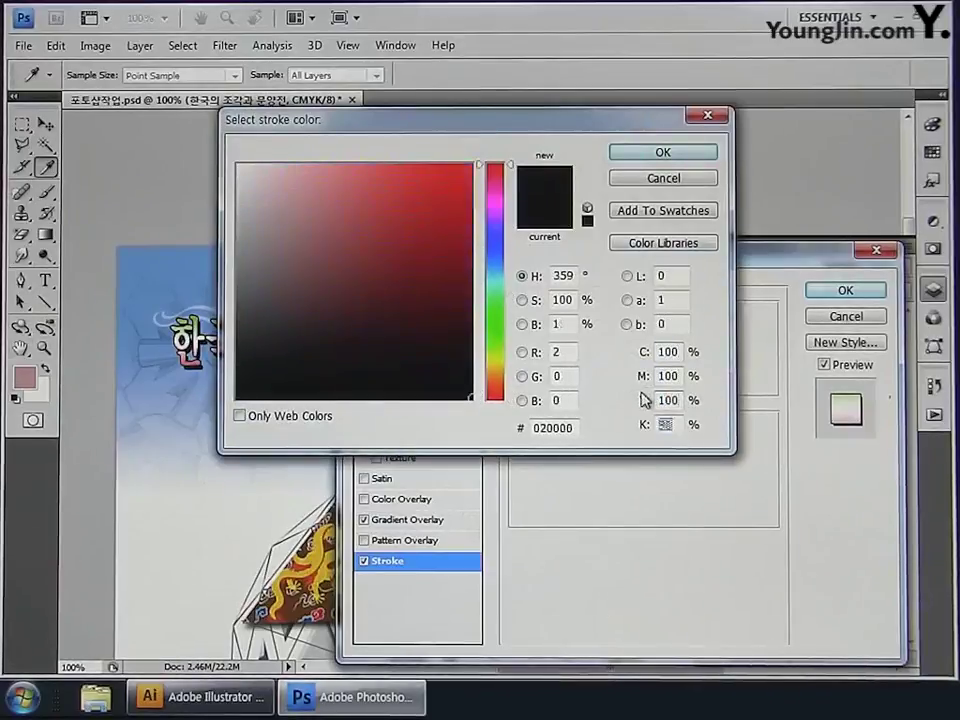
pyautogui.write('100')
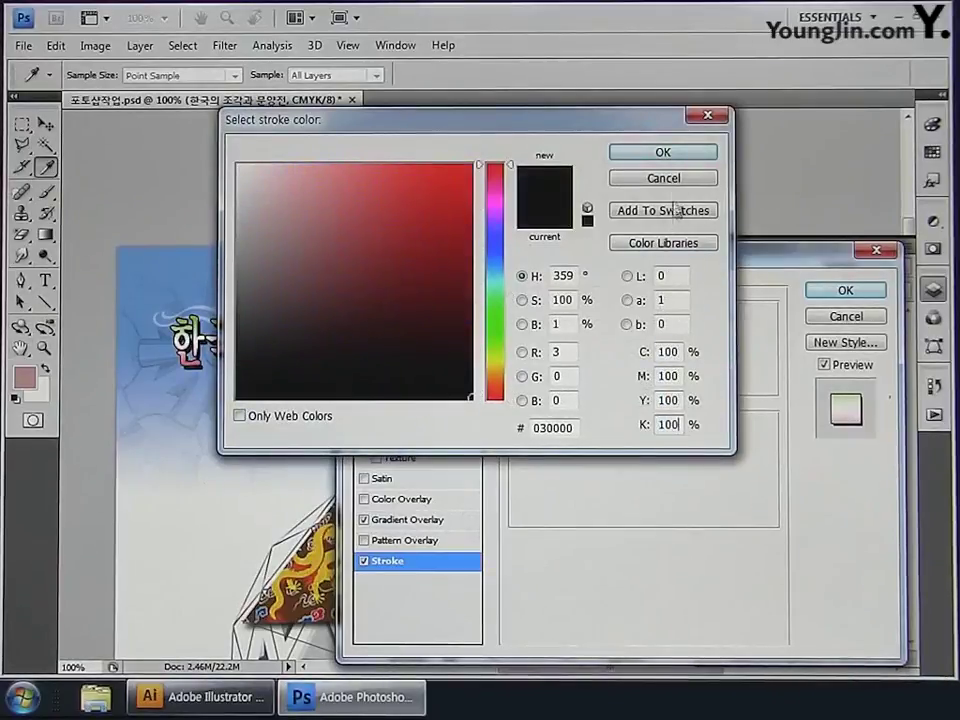
pyautogui.click(670, 155)
pyautogui.click(846, 290)
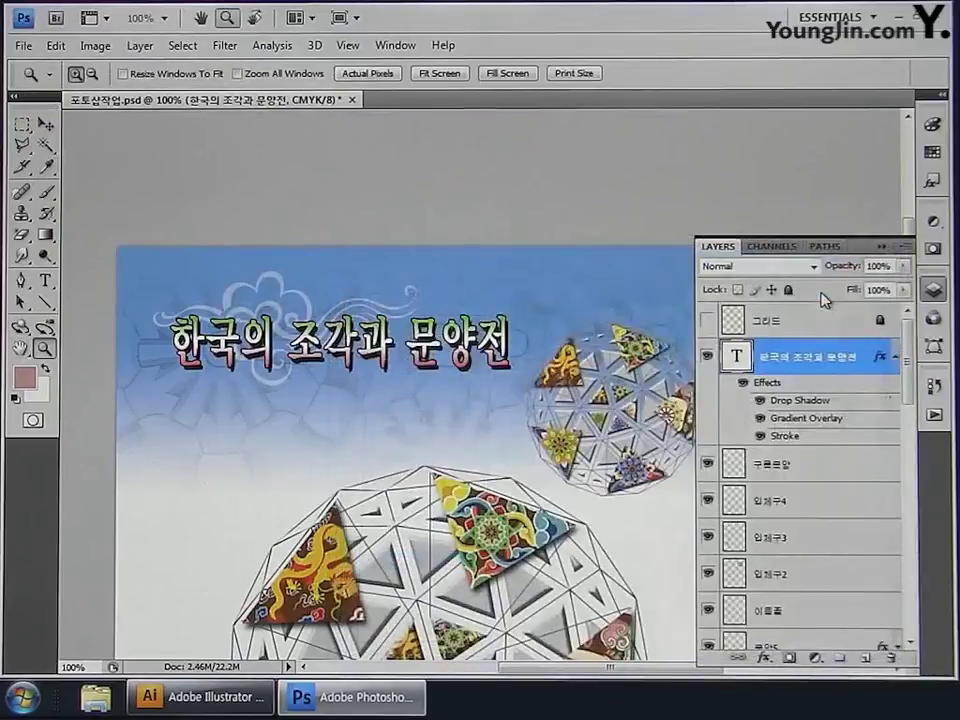
# Step: Switch to Illustrator to copy the horizontal bar logo artwork and paste it into the Photoshop poster as pixels
pyautogui.doubleClick(20, 349)
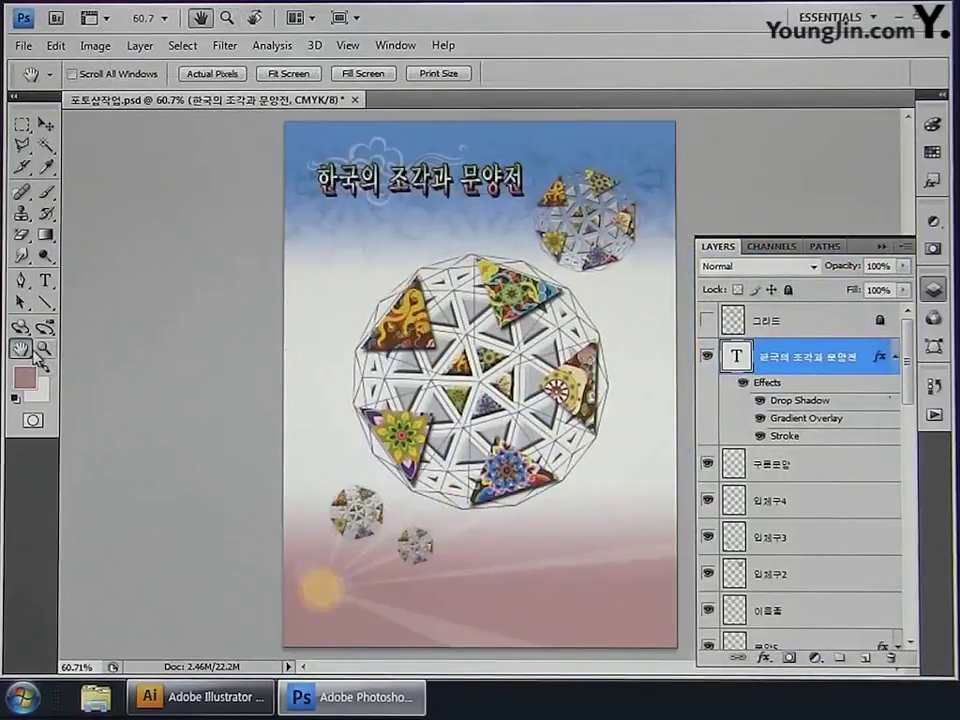
pyautogui.click(212, 697)
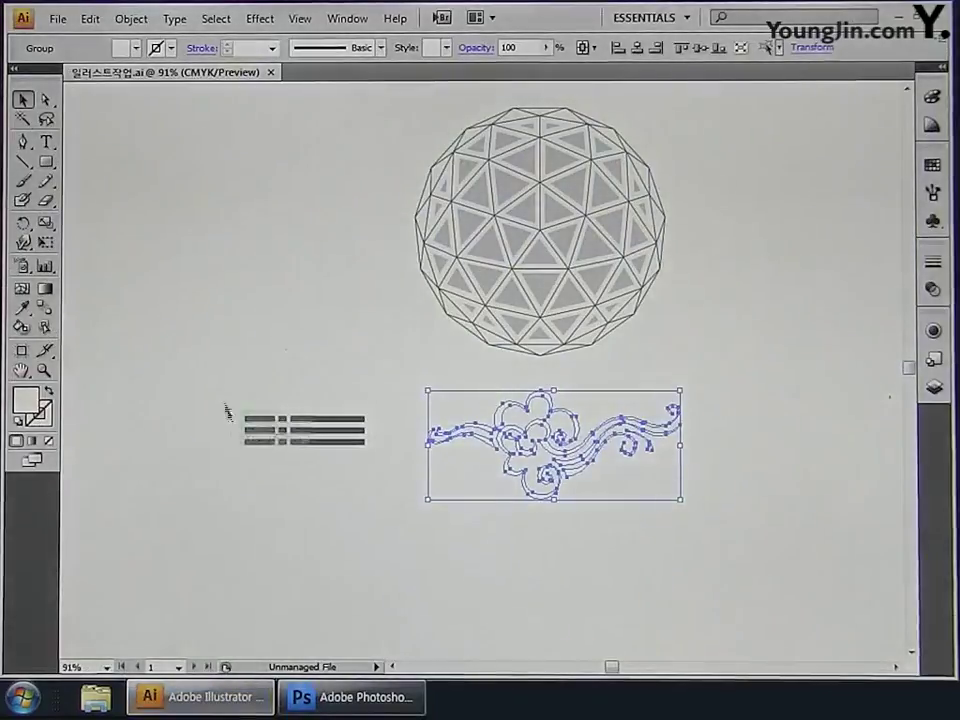
pyautogui.moveTo(218, 390); pyautogui.dragTo(388, 503)
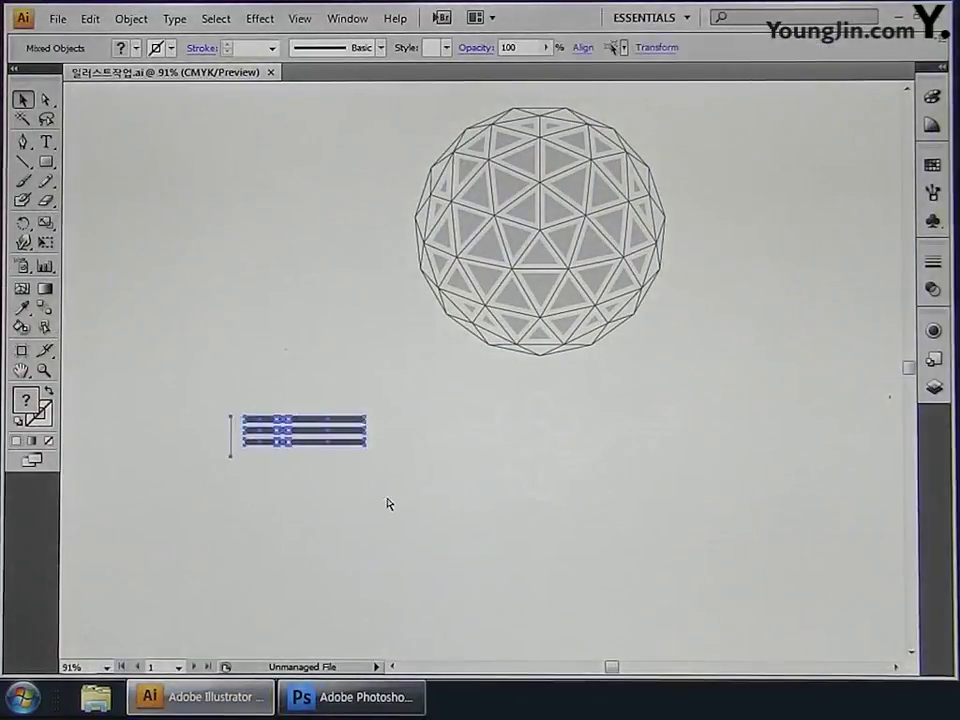
pyautogui.click(368, 698)
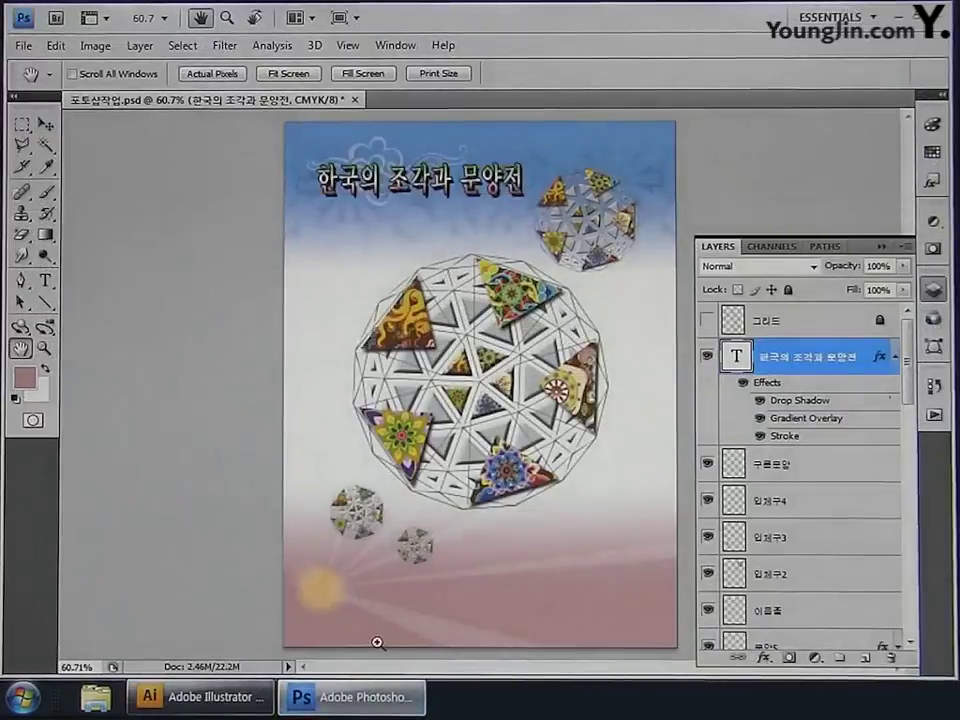
pyautogui.hotkey('ctrl', 'v')
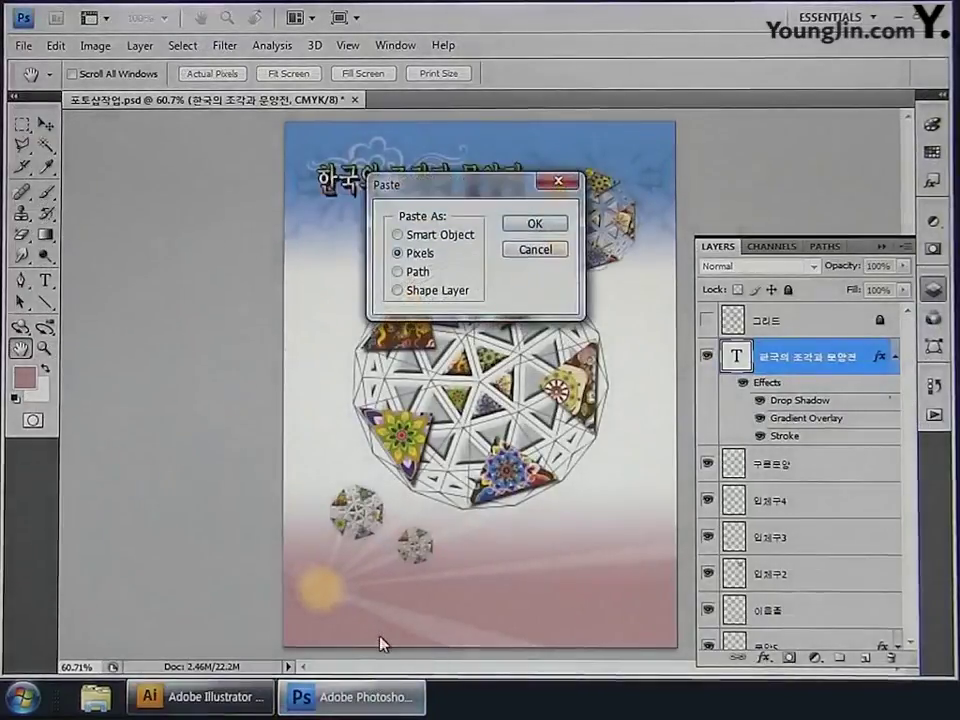
pyautogui.click(538, 222)
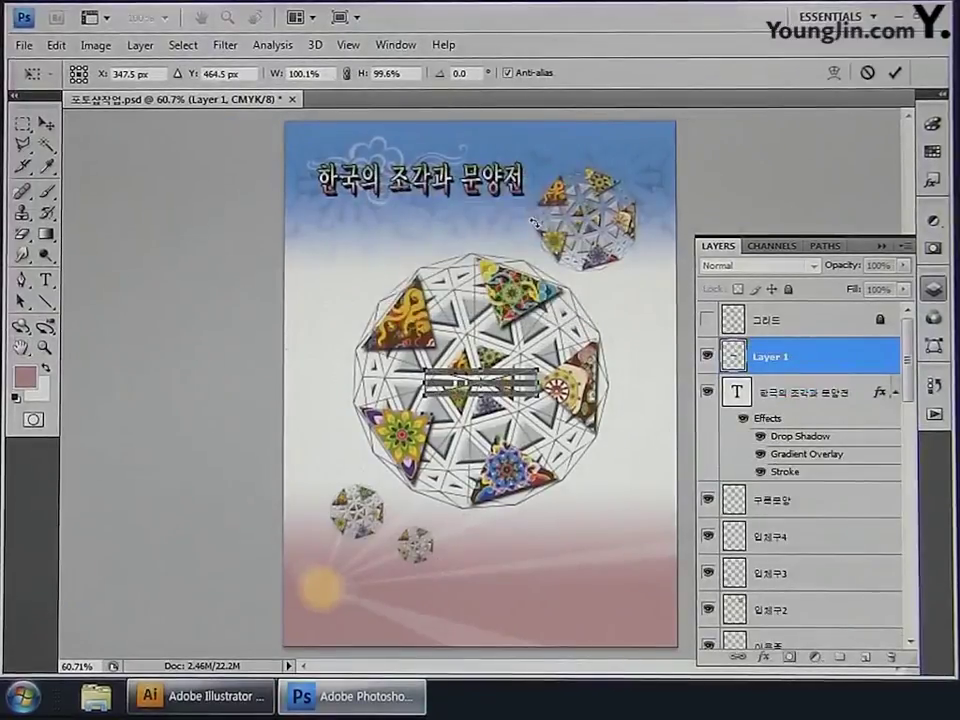
# Step: Scale the pasted bar logo to about 63% and place it in the poster's lower-left corner just below the sun
pyautogui.moveTo(519, 385); pyautogui.dragTo(378, 602)
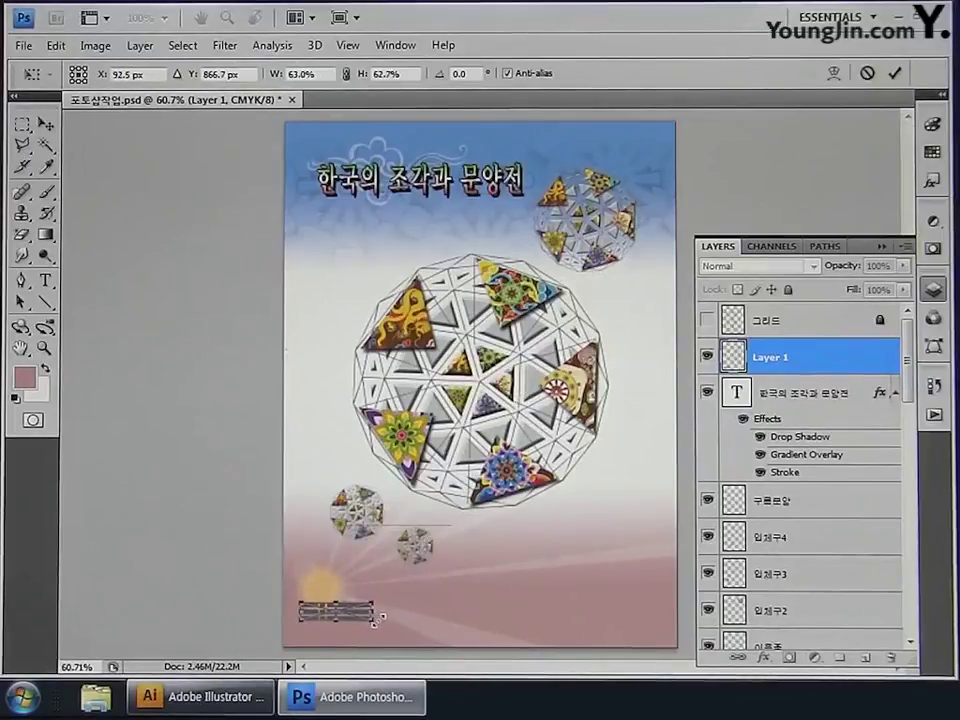
pyautogui.press('Return')
pyautogui.press('h')
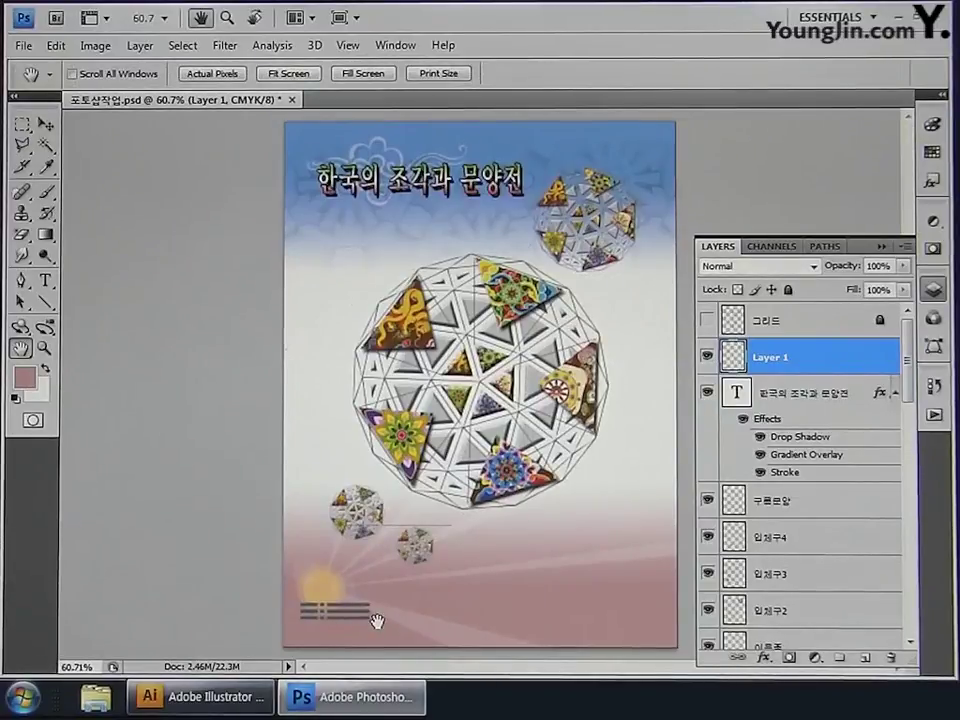
# Step: Rename the pasted logo layer as 로고
pyautogui.doubleClick(771, 357)
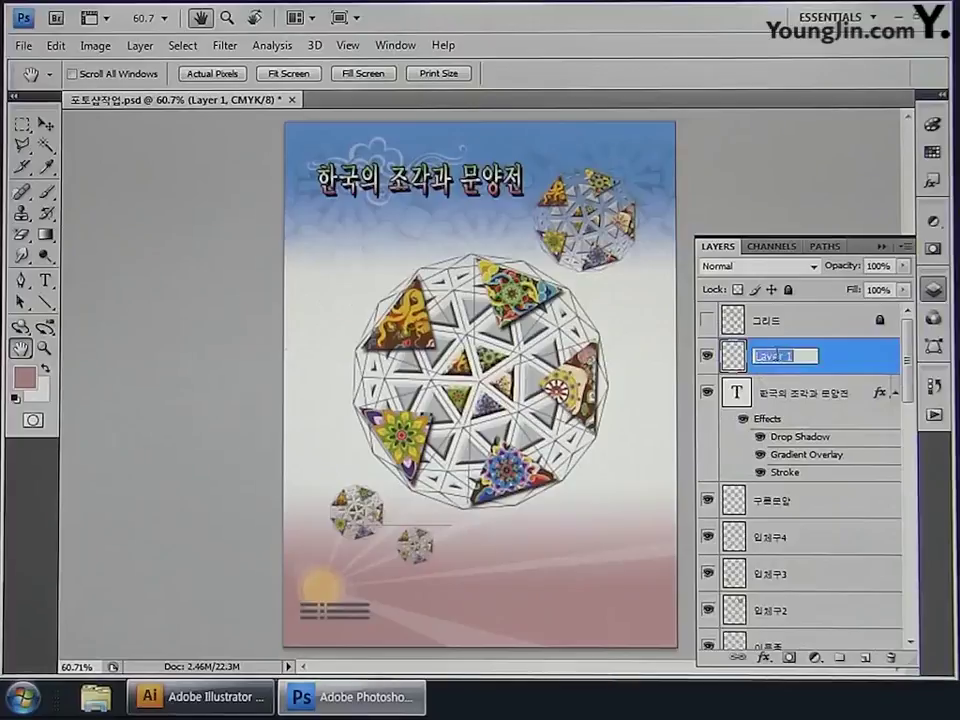
pyautogui.write('로고')
pyautogui.press('Return')
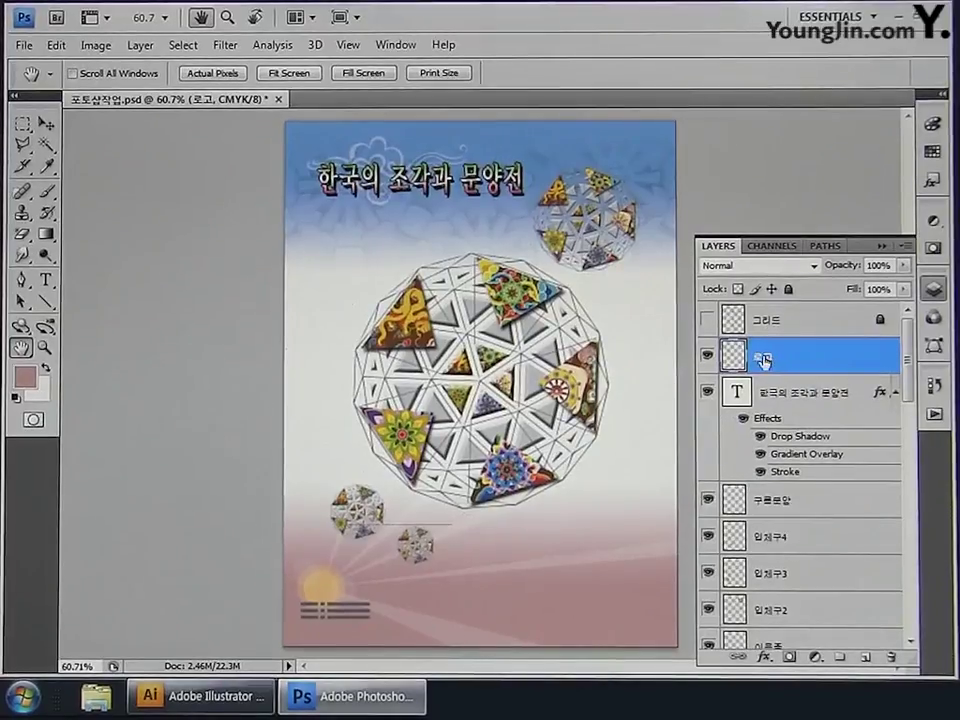
# Step: Open the dragon head image 용두 from the 기출_소스 folder
pyautogui.click(22, 44)
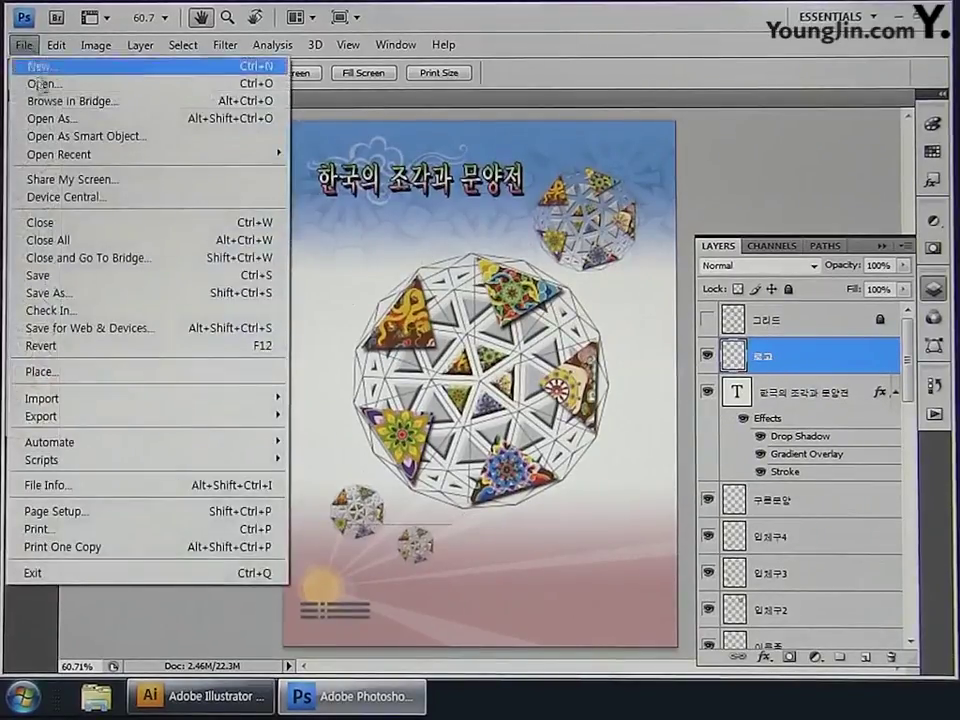
pyautogui.click(38, 81)
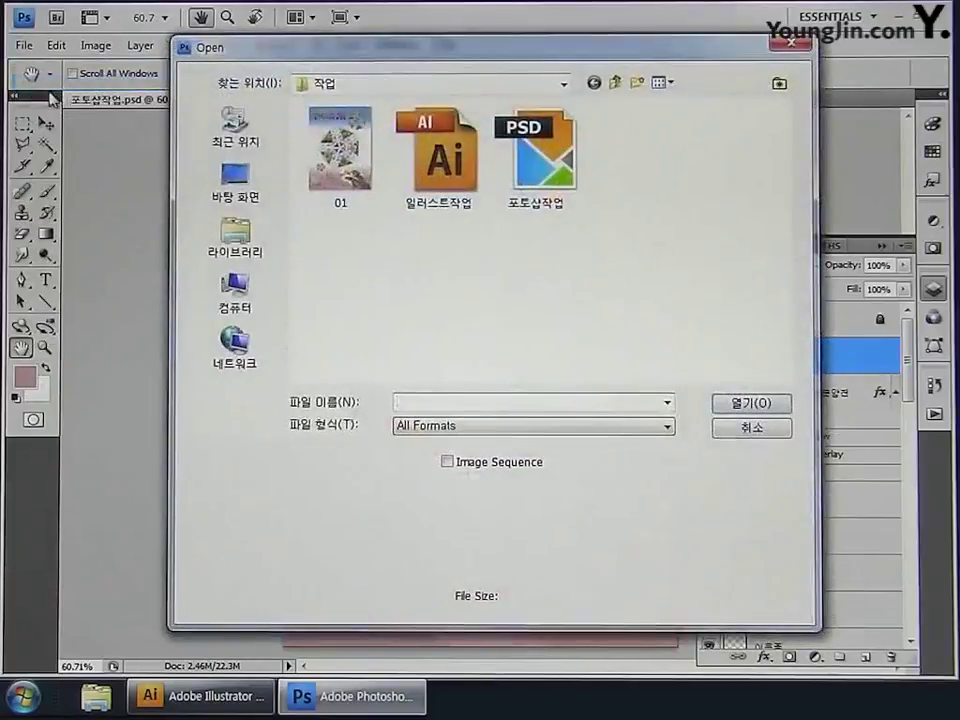
pyautogui.click(615, 82)
pyautogui.click(636, 298)
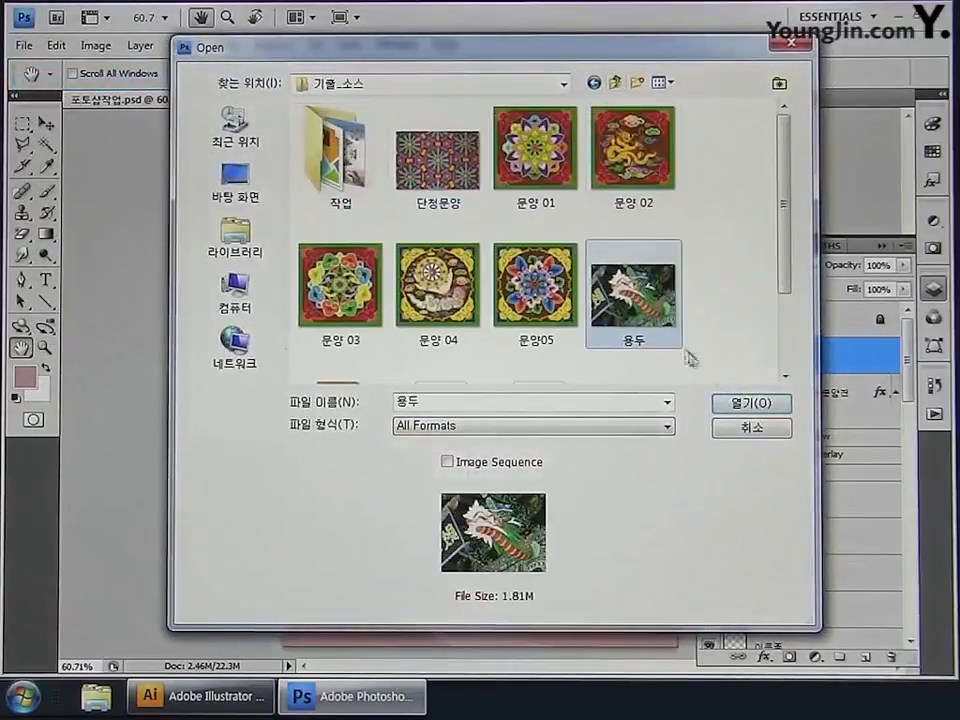
pyautogui.click(744, 404)
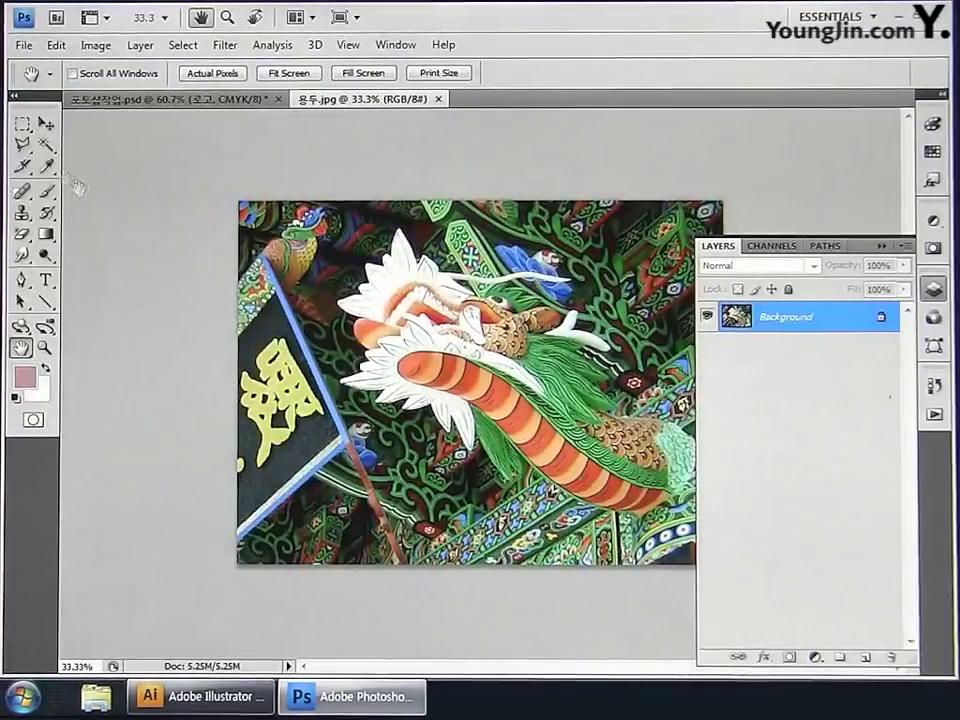
# Step: Trace the dragon's head, whisker, horns and body with the Polygonal Lasso to select it from the background
pyautogui.click(23, 146)
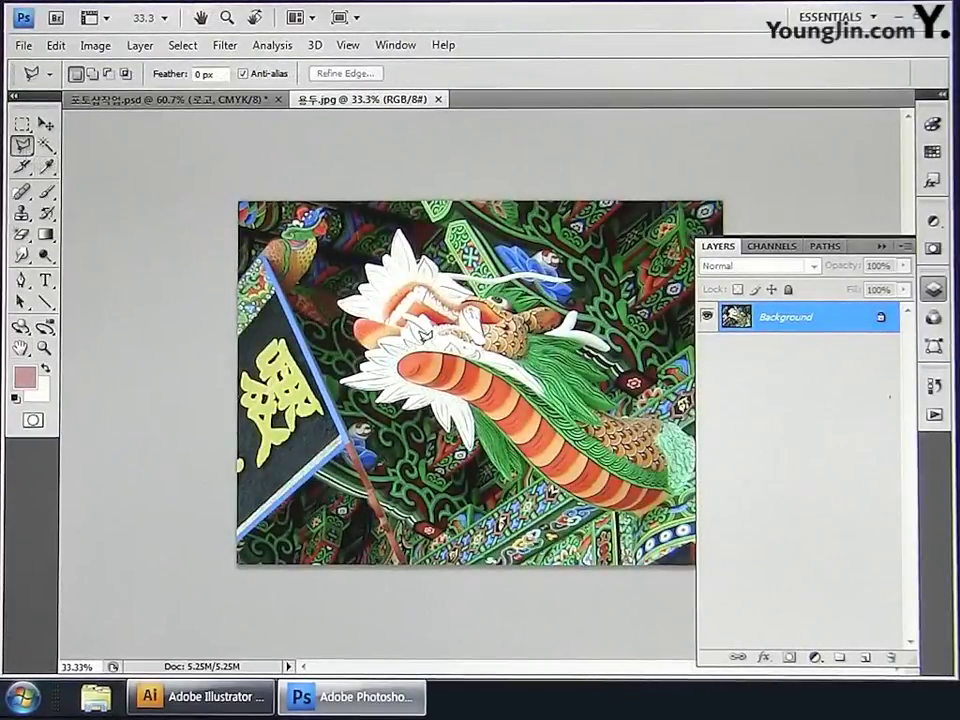
pyautogui.hotkey('ctrl', '+')
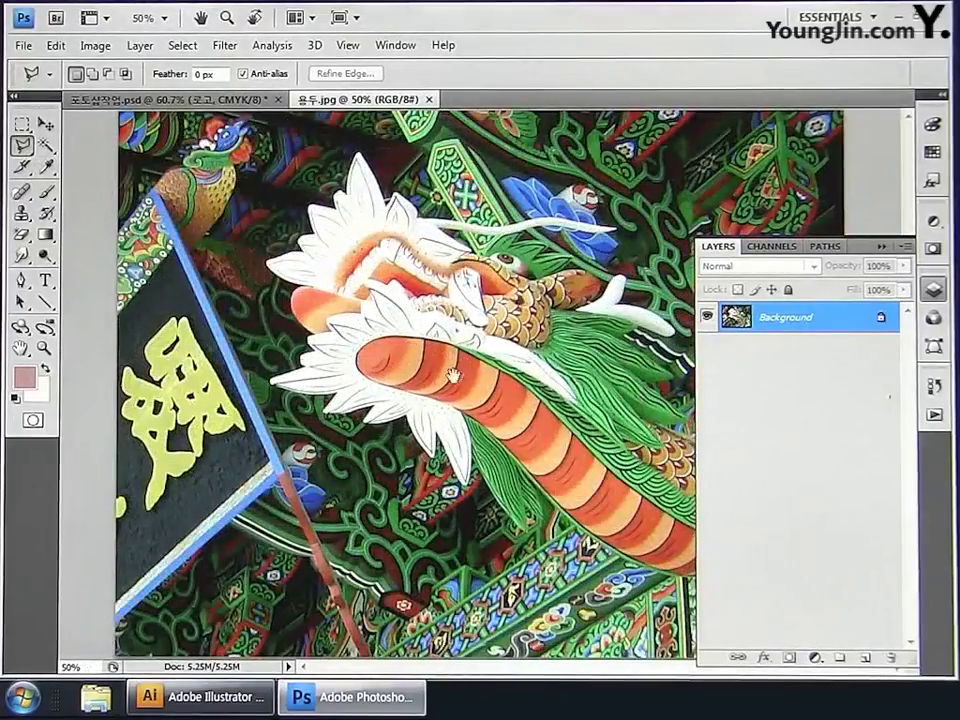
pyautogui.scroll(1, 456, 373)
pyautogui.hotkey('ctrl', '+')
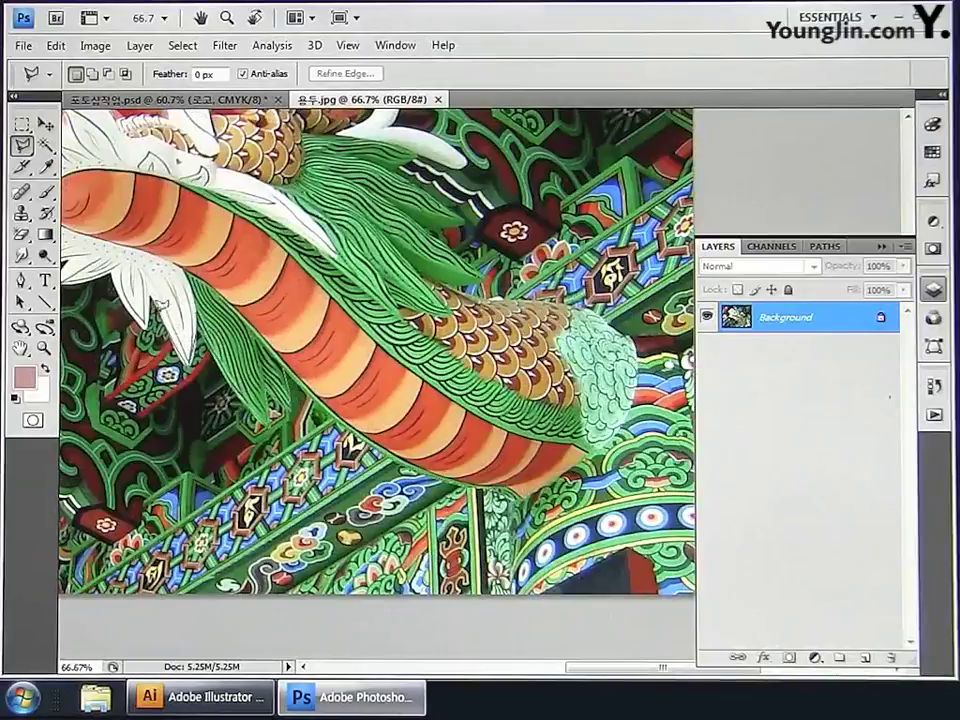
pyautogui.moveTo(114, 235); pyautogui.dragTo(378, 404)
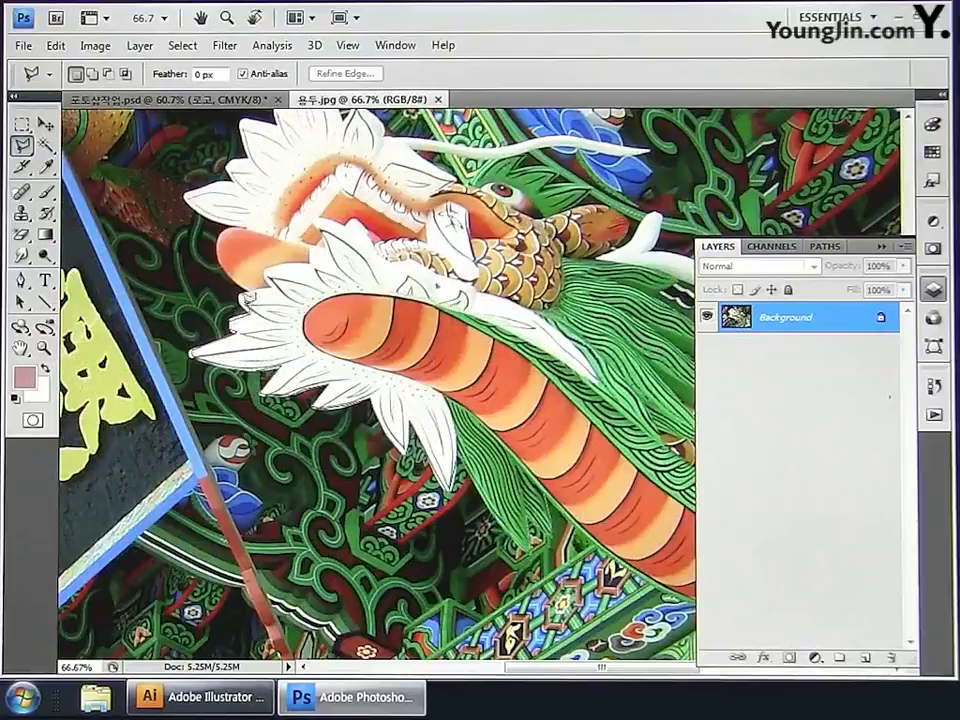
pyautogui.moveTo(182, 189); pyautogui.dragTo(288, 308)
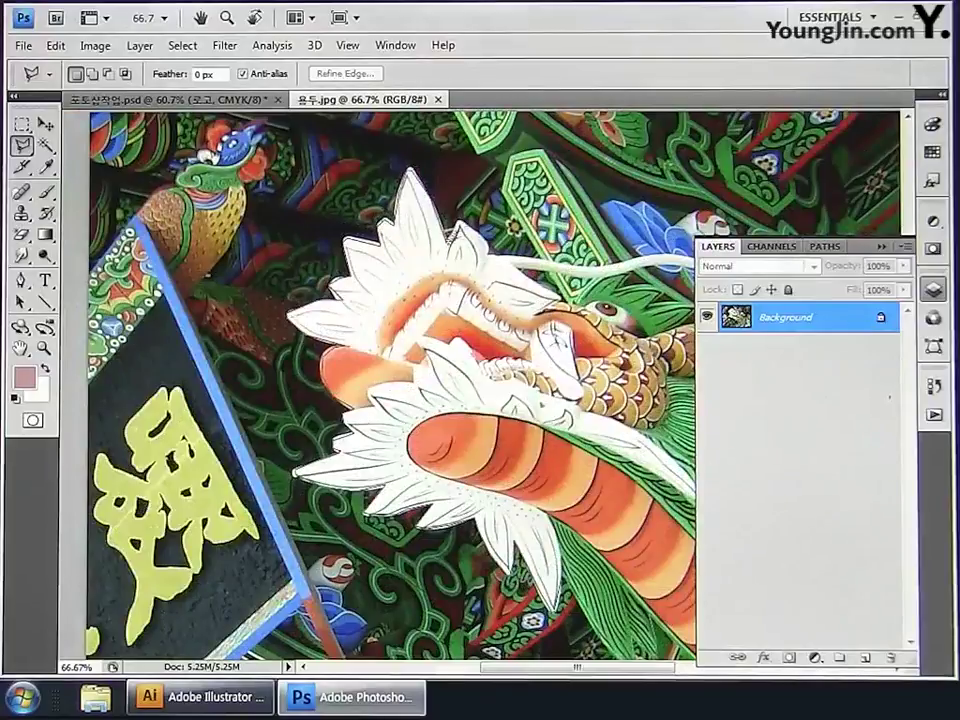
pyautogui.moveTo(640, 410); pyautogui.dragTo(453, 407)
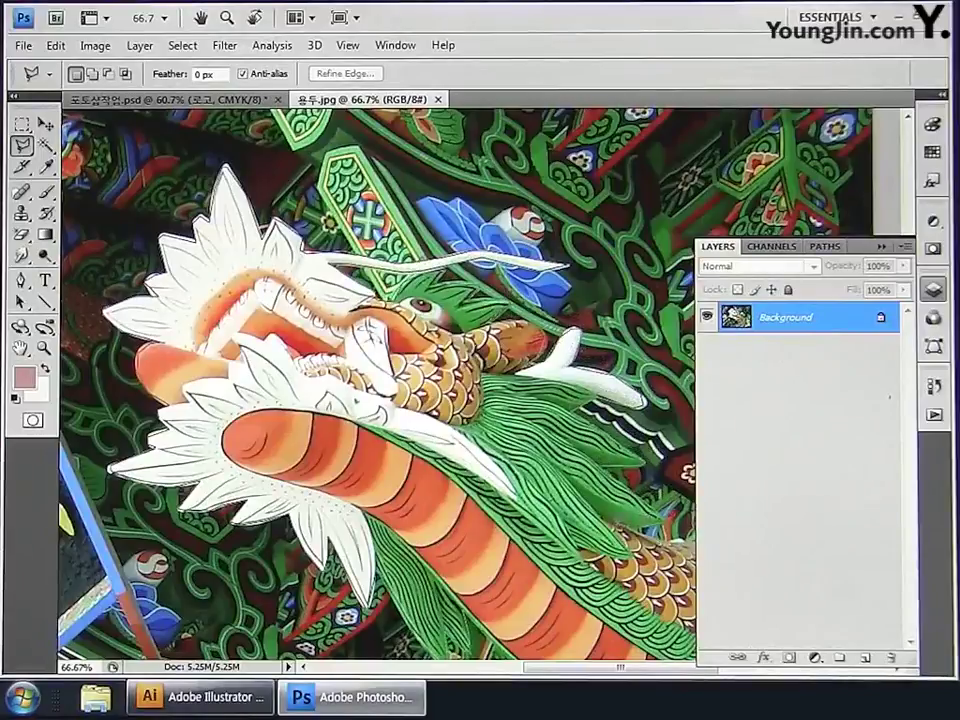
pyautogui.hscroll(5, 380, 385)
pyautogui.scroll(-3, 380, 385)
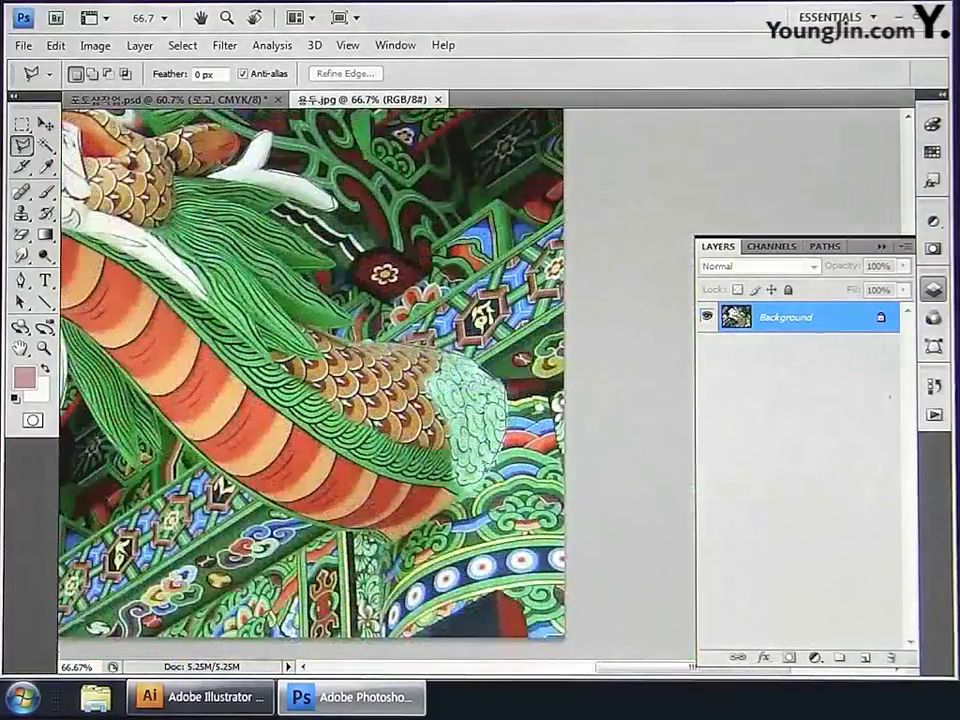
pyautogui.doubleClick(300, 400)
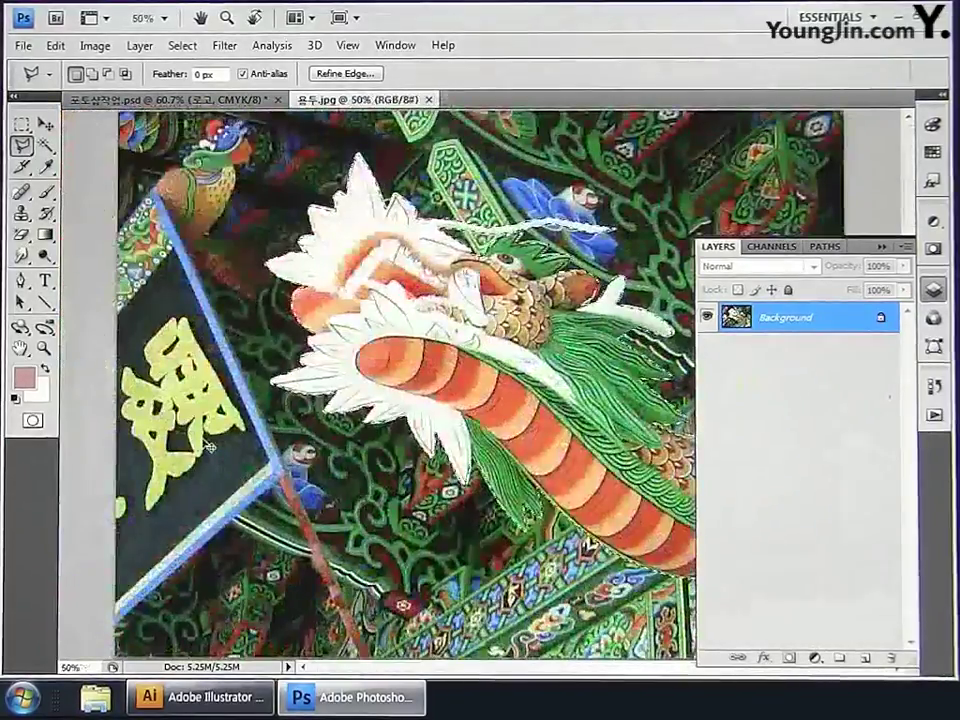
pyautogui.hotkey('ctrl', '-')
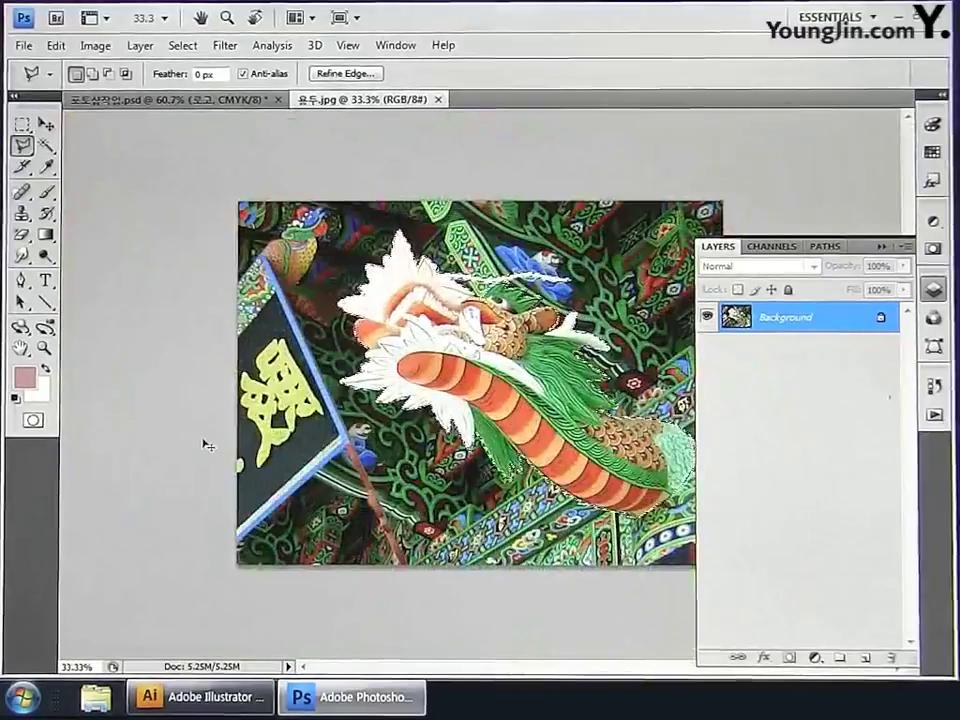
# Step: Bring the selected dragon into the poster as its own layer and close 용두.jpg without saving
pyautogui.hotkey('ctrl', 'j')
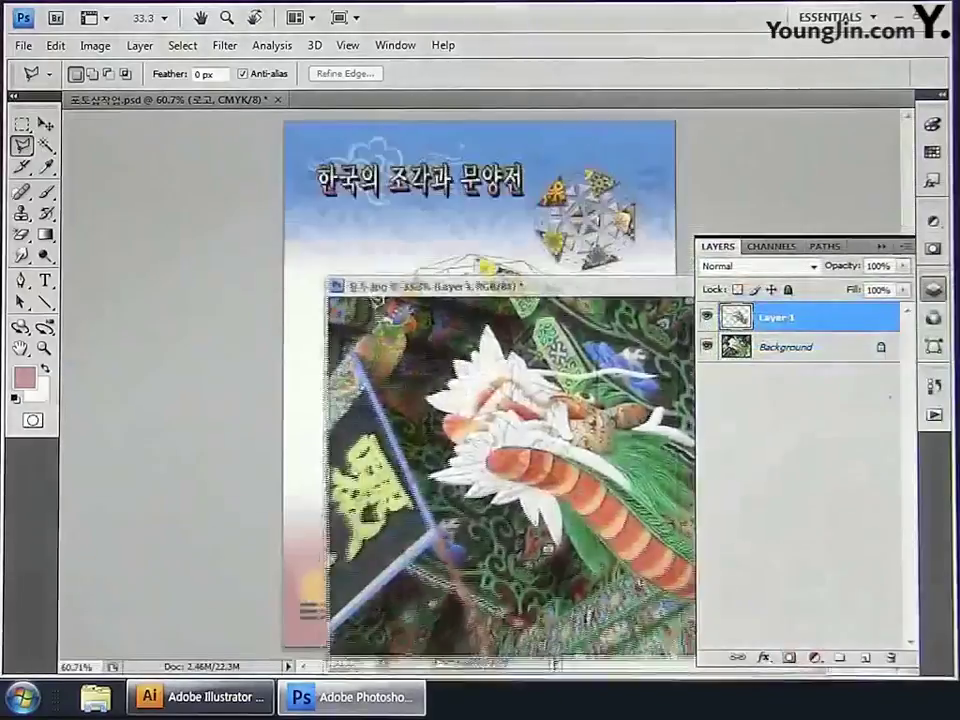
pyautogui.click(45, 123)
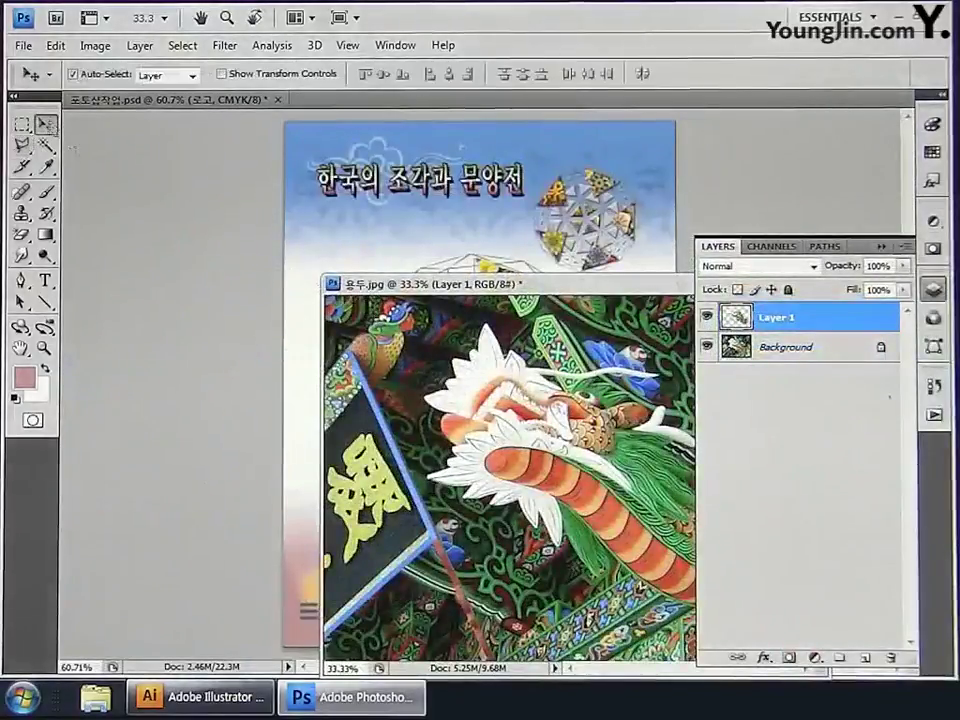
pyautogui.moveTo(768, 320); pyautogui.dragTo(527, 210)
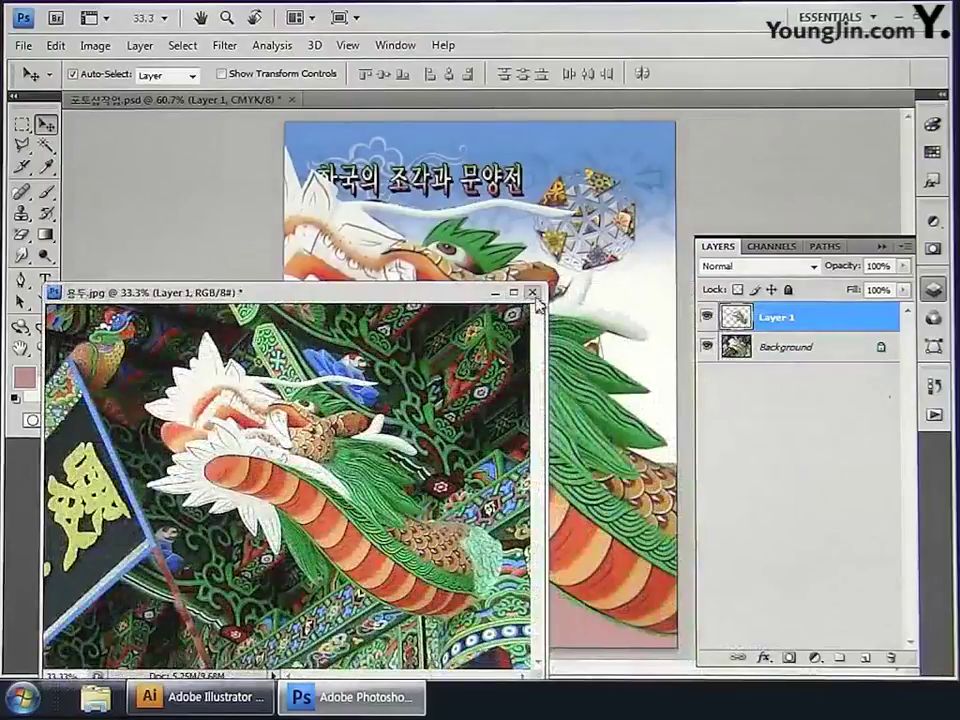
pyautogui.hotkey('ctrl', 'w')
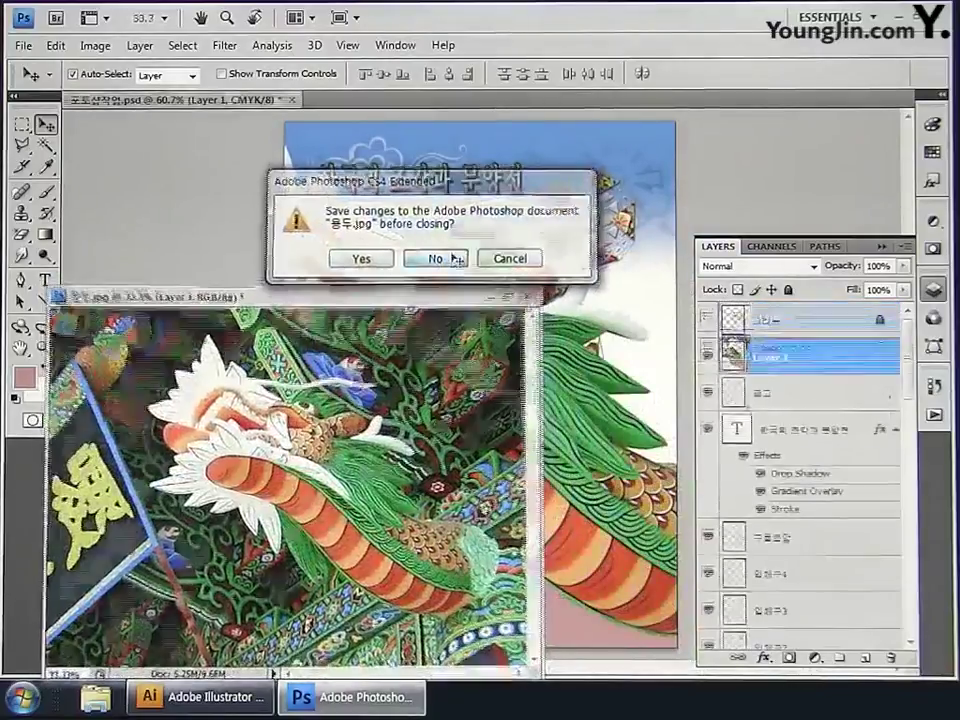
pyautogui.click(455, 259)
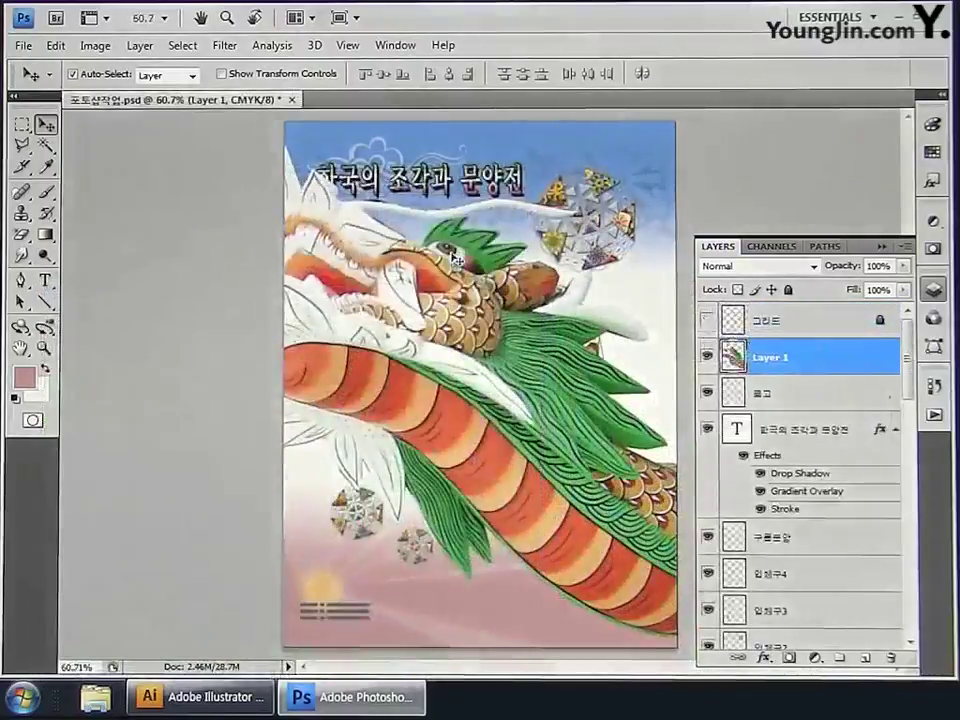
# Step: Scale the dragon to about 31.2% and place it in the poster's lower-right corner
pyautogui.hotkey('ctrl', 't')
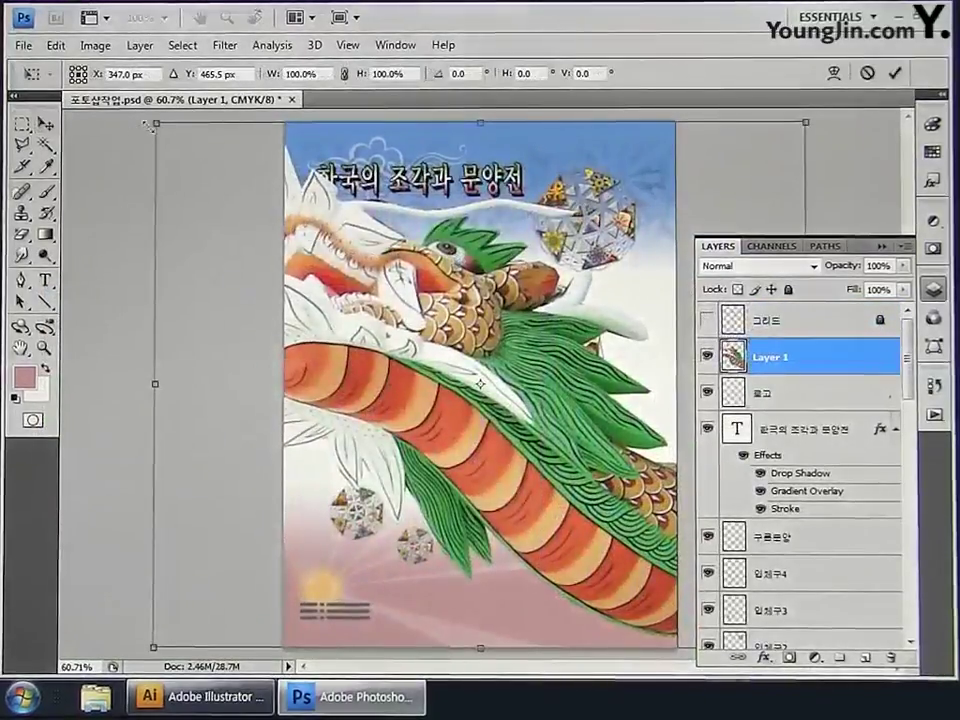
pyautogui.moveTo(155, 123); pyautogui.dragTo(538, 431)
pyautogui.moveTo(623, 526); pyautogui.dragTo(530, 533)
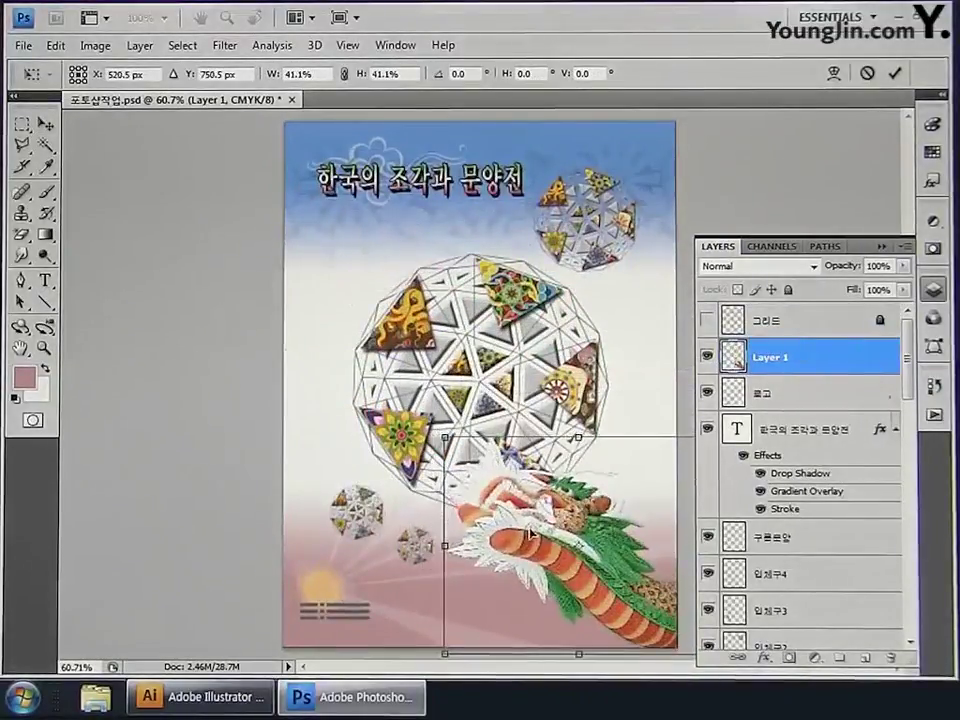
pyautogui.moveTo(444, 437); pyautogui.dragTo(510, 489)
pyautogui.moveTo(580, 545); pyautogui.dragTo(556, 545)
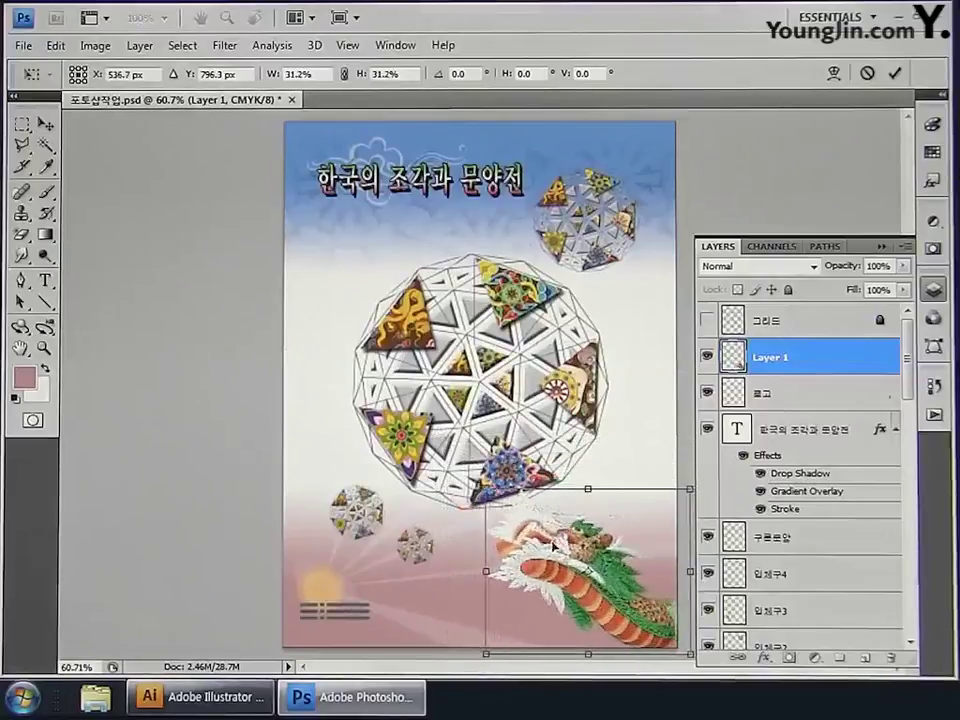
pyautogui.press('Return')
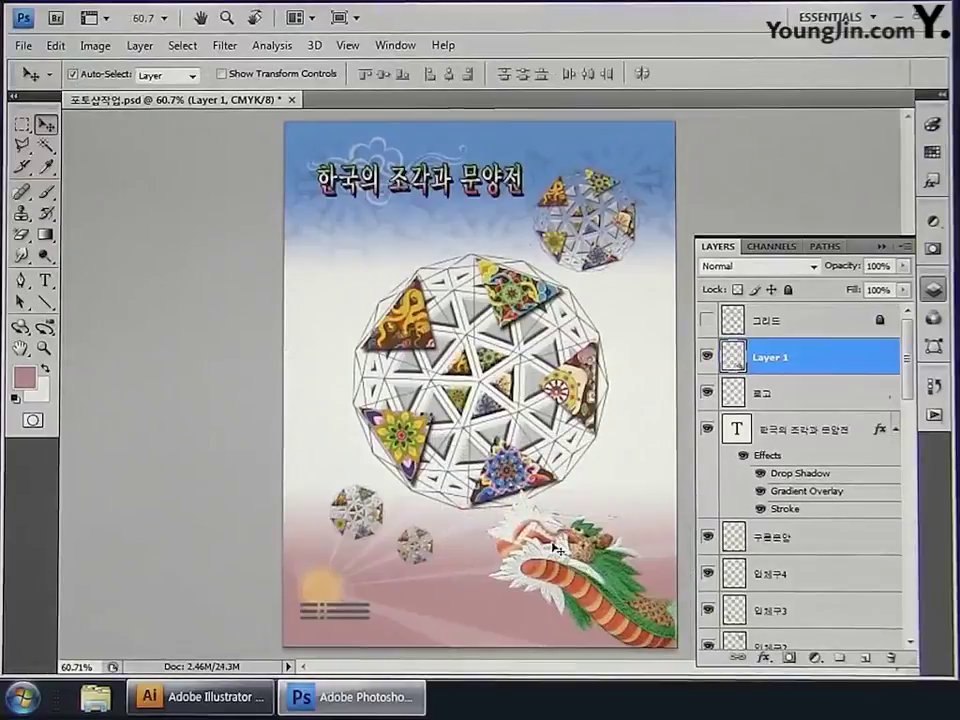
# Step: Rename the dragon layer as 용두 컬러
pyautogui.doubleClick(772, 359)
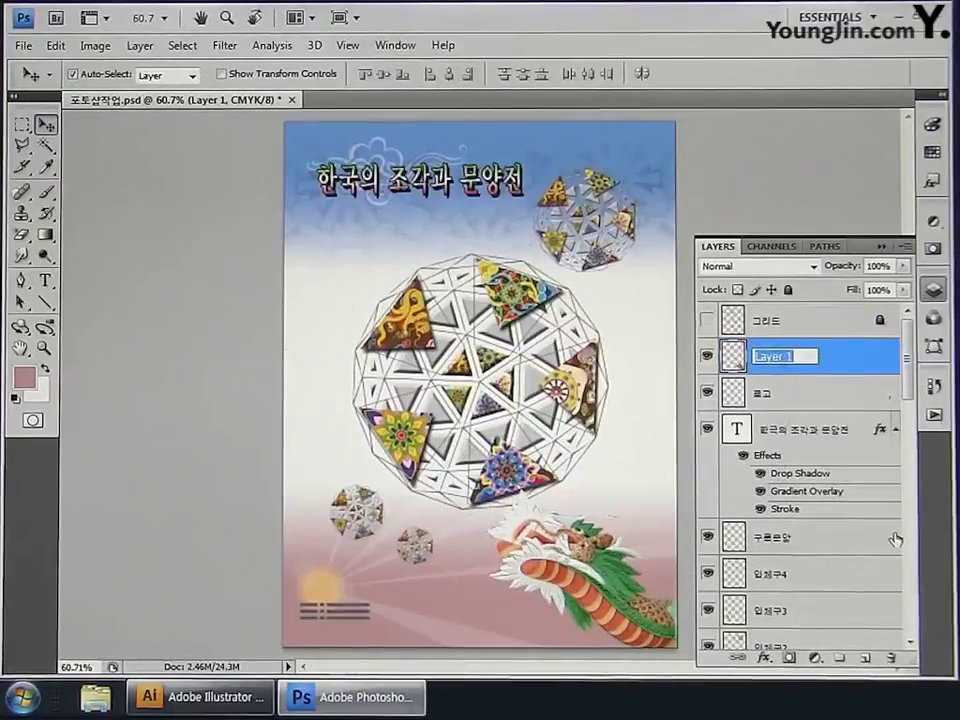
pyautogui.write('용')
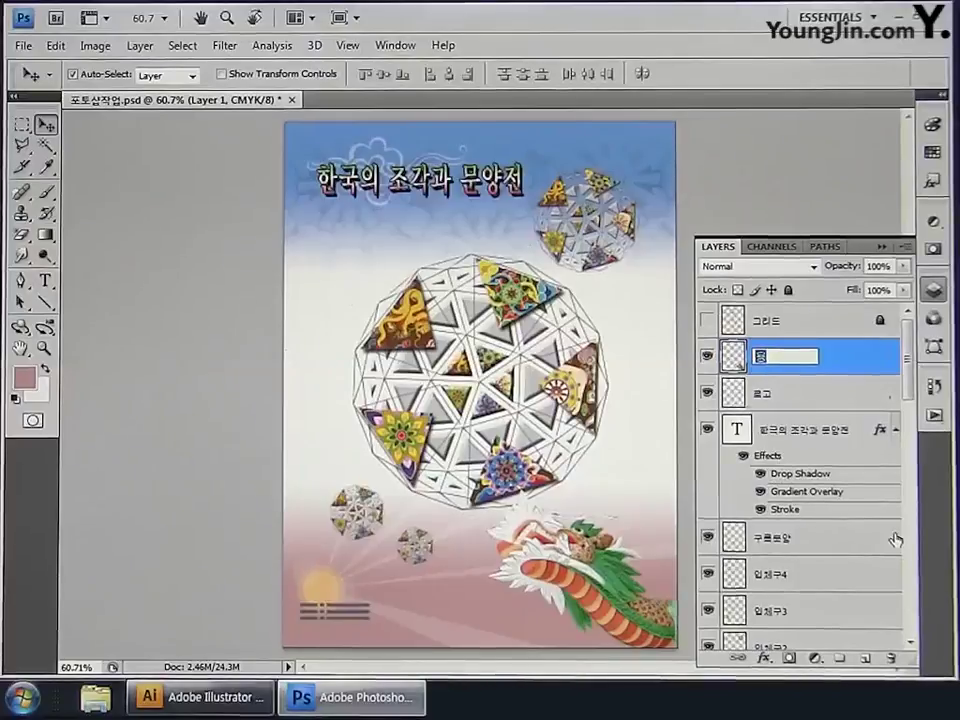
pyautogui.write('두 컬러')
pyautogui.press('Return')
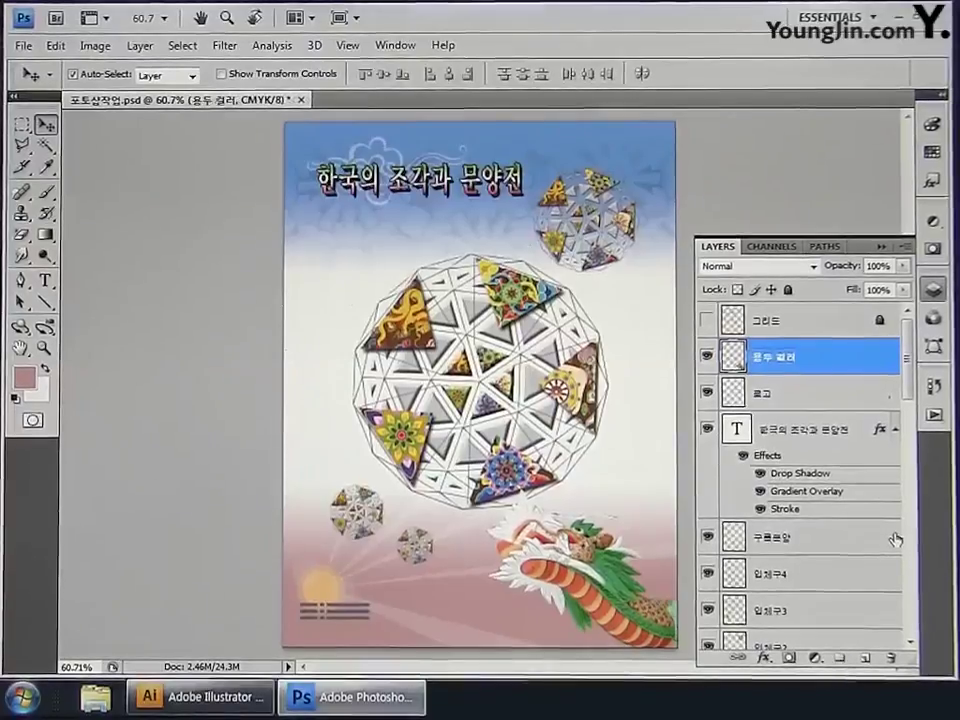
# Step: Duplicate the 용두 컬러 layer and name the copy 용두 흑백
pyautogui.hotkey('ctrl', 'j')
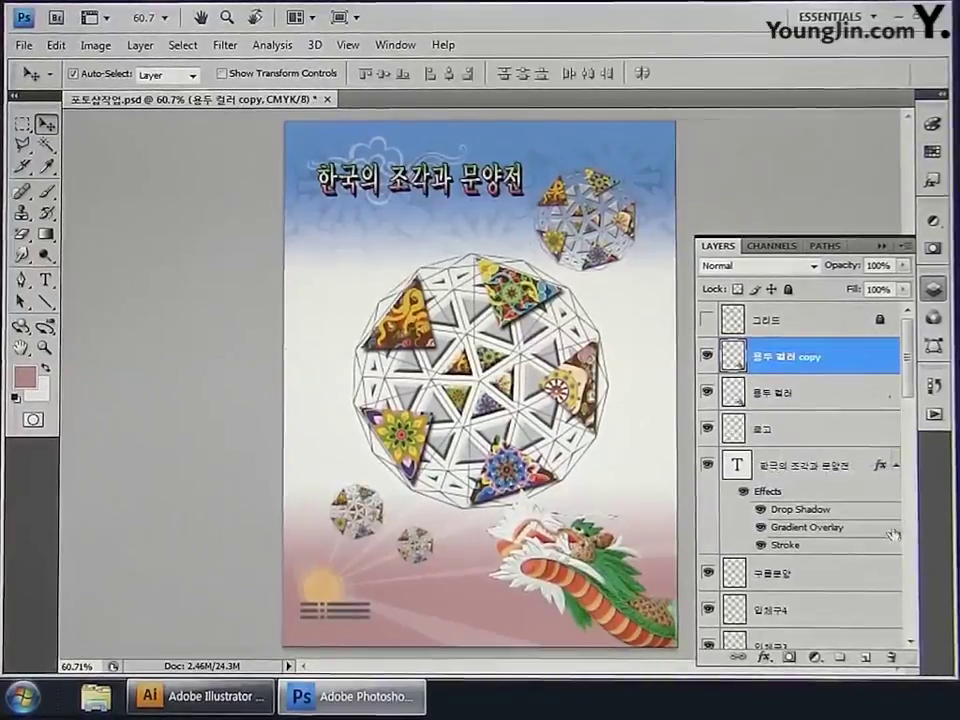
pyautogui.doubleClick(791, 360)
pyautogui.doubleClick(791, 357)
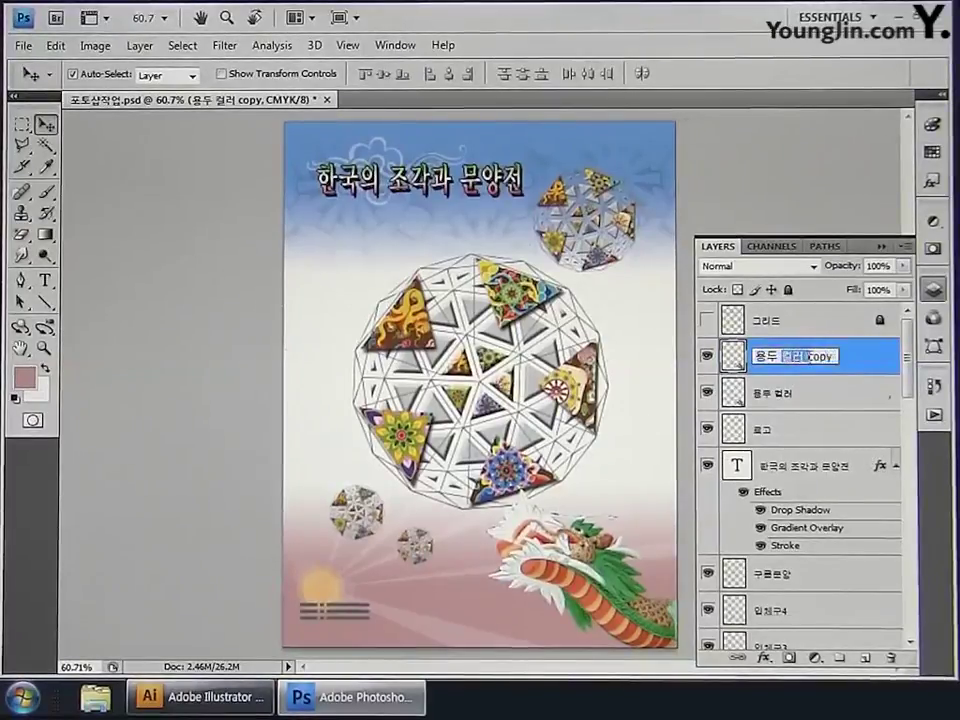
pyautogui.write('흑백')
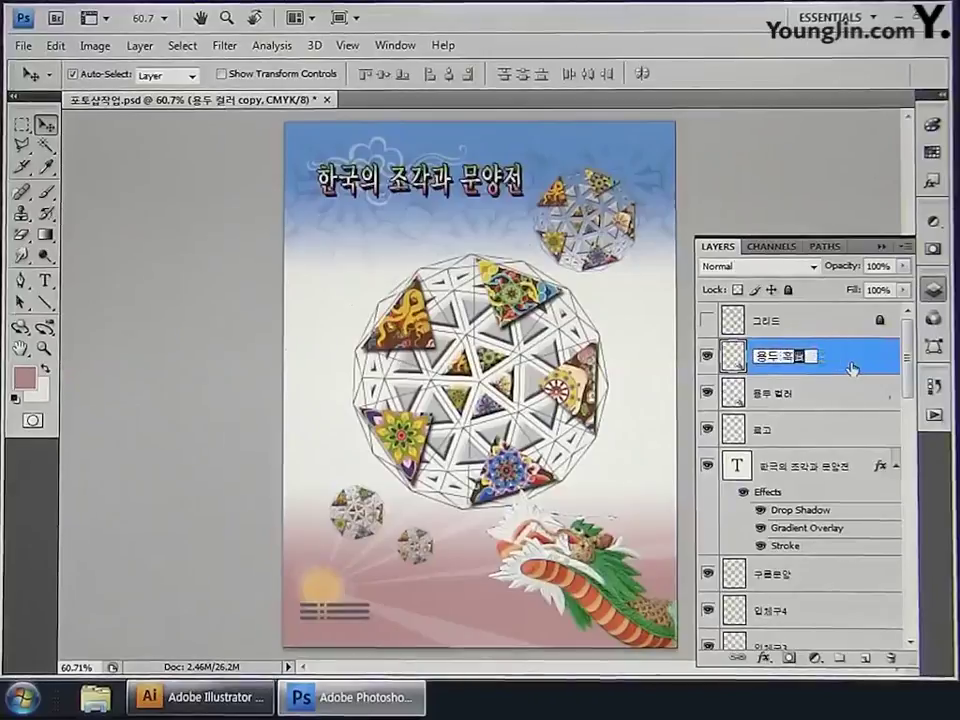
pyautogui.press('Return')
# Step: Desaturate the 용두 흑백 layer to turn the copied dragon black and white
pyautogui.click(95, 45)
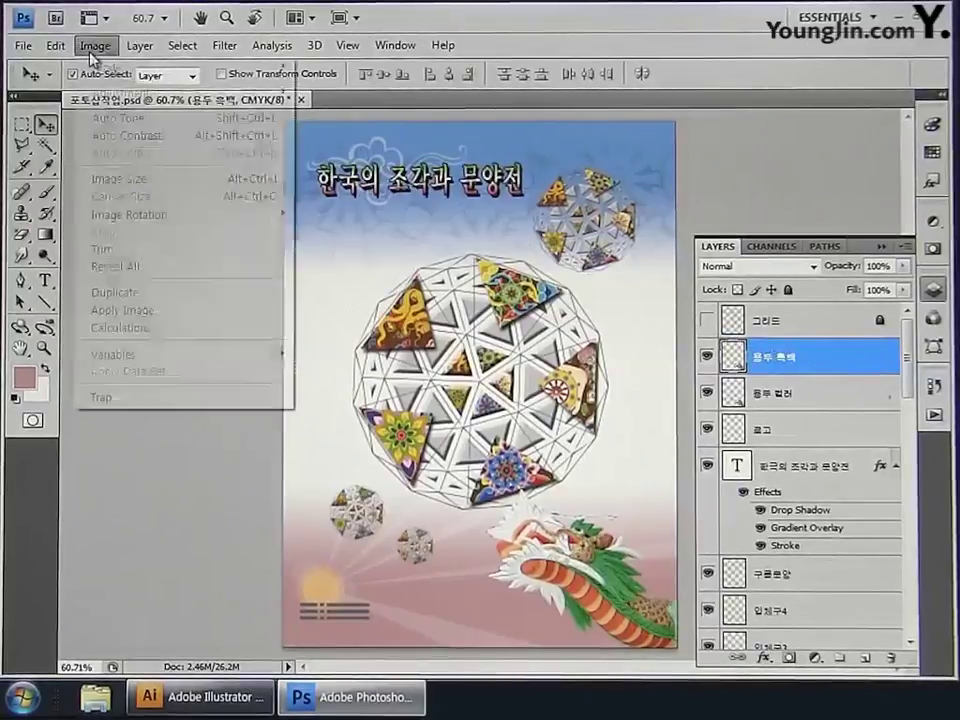
pyautogui.moveTo(230, 93)
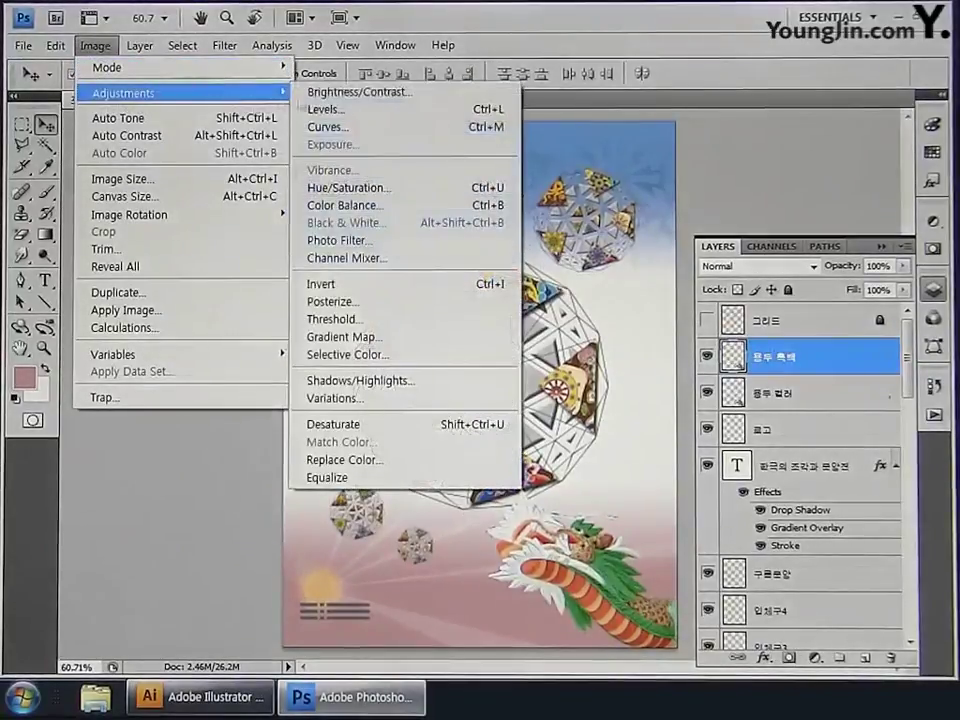
pyautogui.click(377, 427)
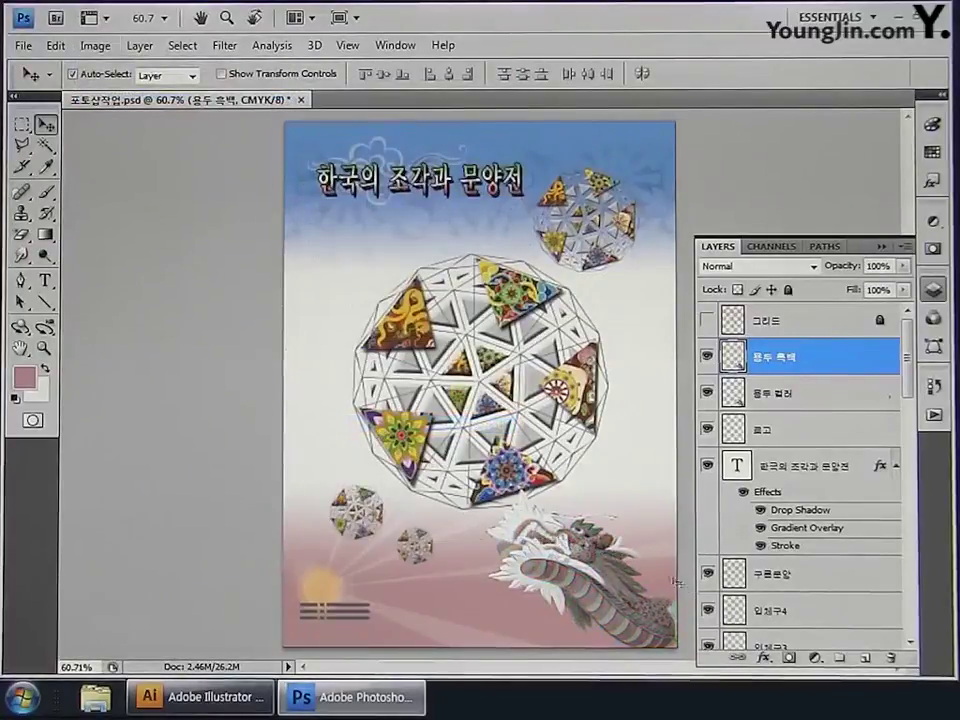
# Step: Add a layer mask to 용두 흑백 and apply a linear gradient on it that partly reveals the coloured dragon
pyautogui.click(789, 659)
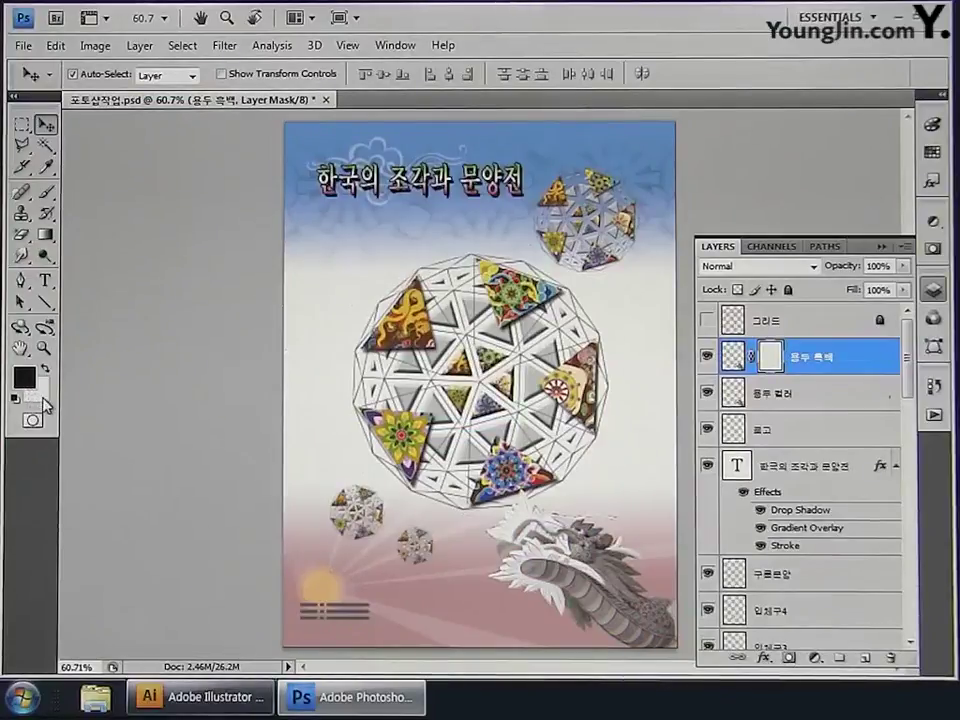
pyautogui.click(45, 234)
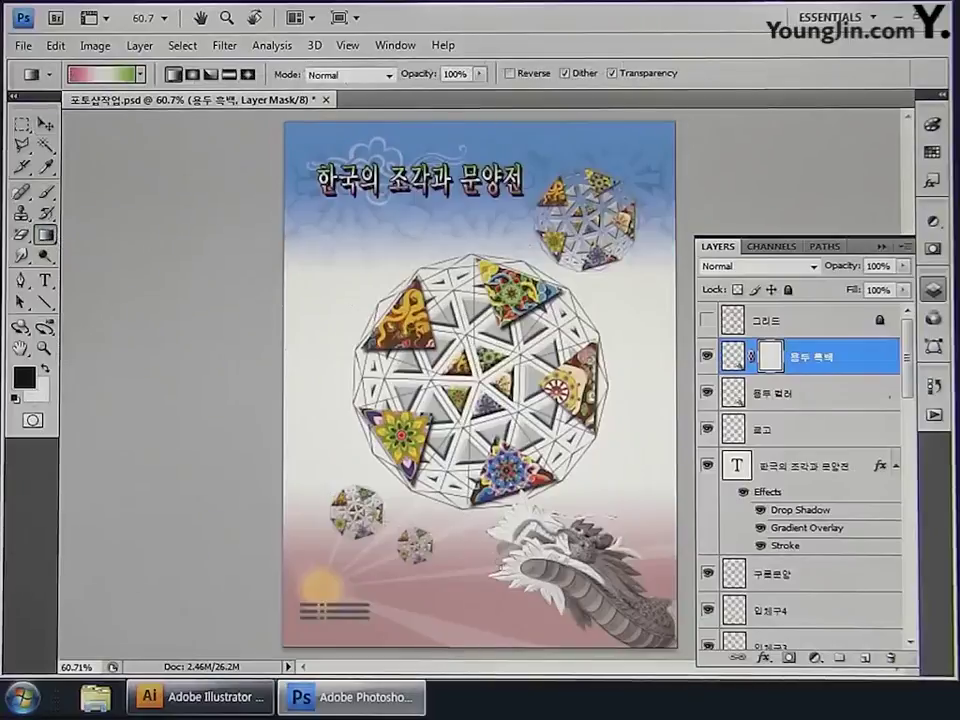
pyautogui.moveTo(578, 266); pyautogui.dragTo(677, 583)
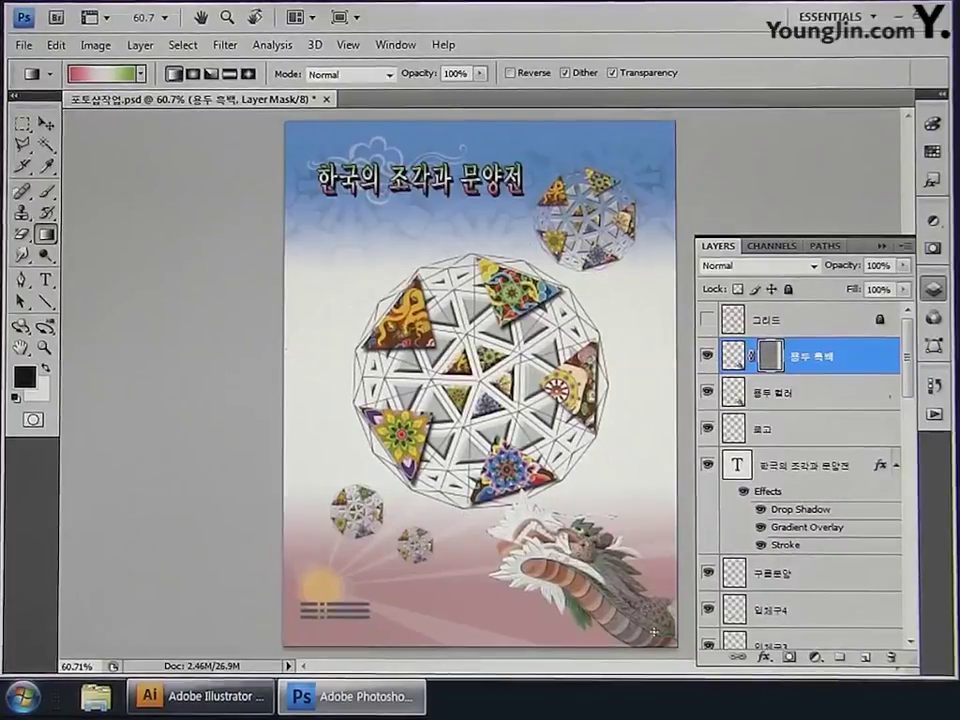
# Step: Check the poster layout against the 그리드 layer and hide the grid again
pyautogui.click(708, 320)
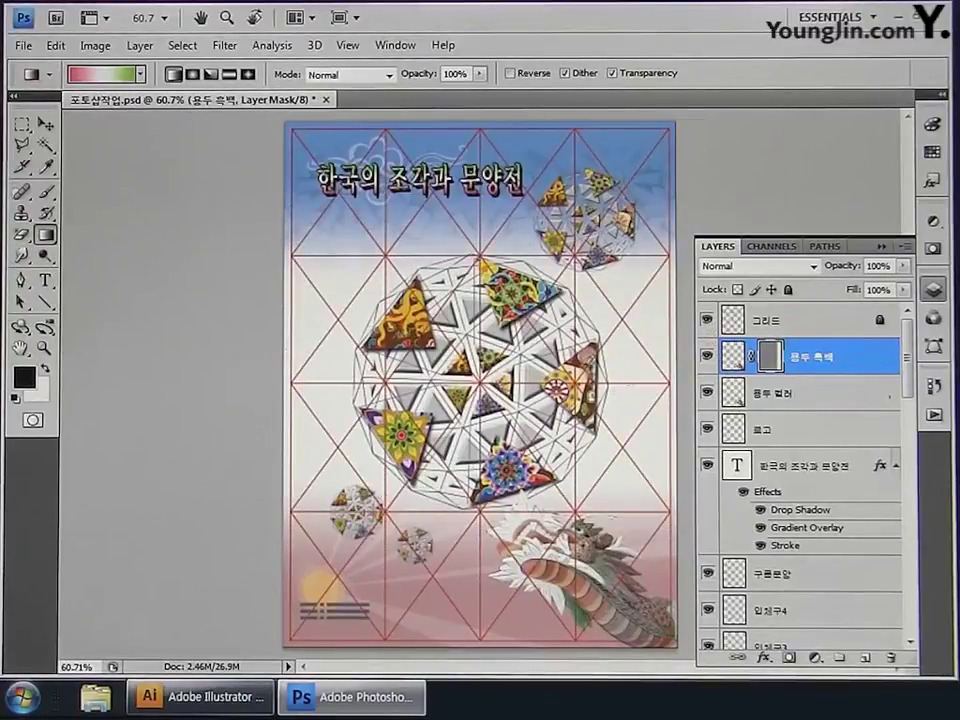
pyautogui.click(707, 321)
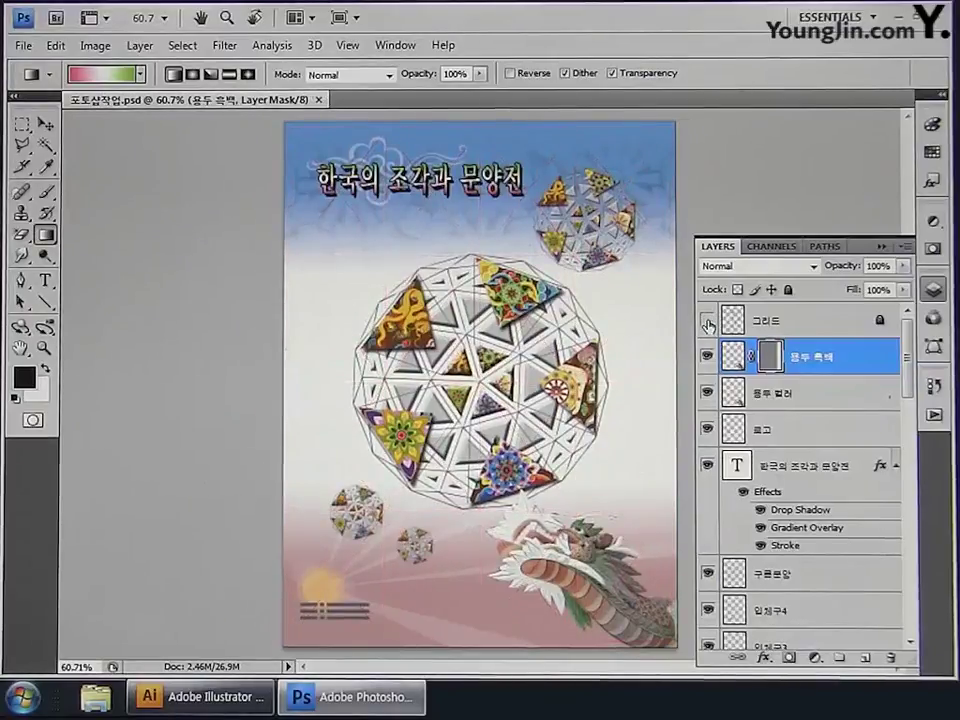
# Step: Convert the poster to RGB Color mode without flattening its layers
pyautogui.click(88, 44)
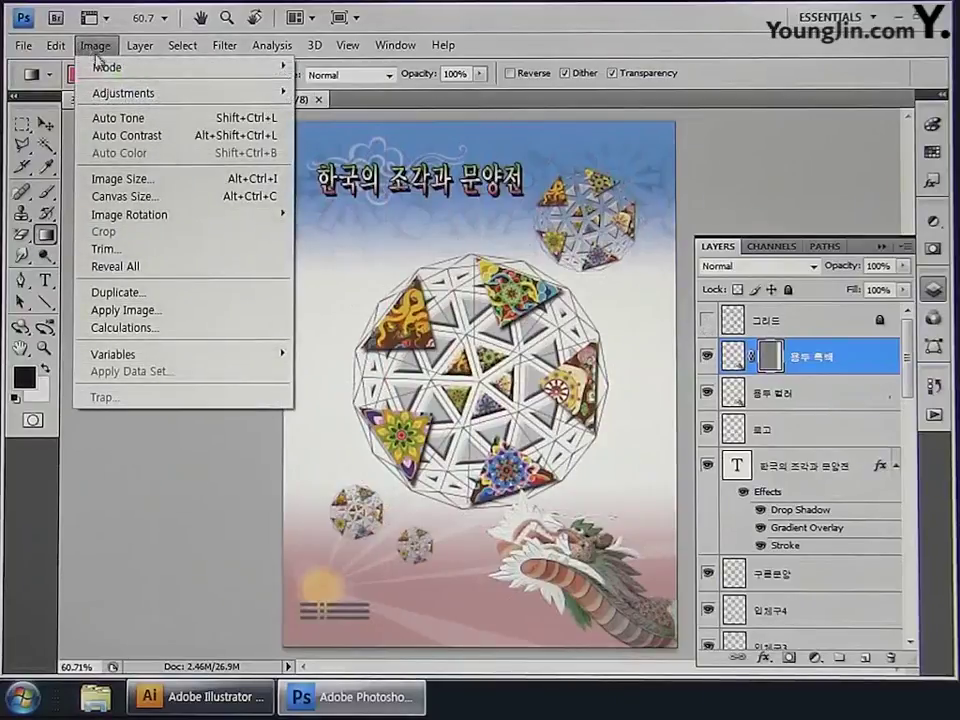
pyautogui.moveTo(103, 72)
pyautogui.click(340, 116)
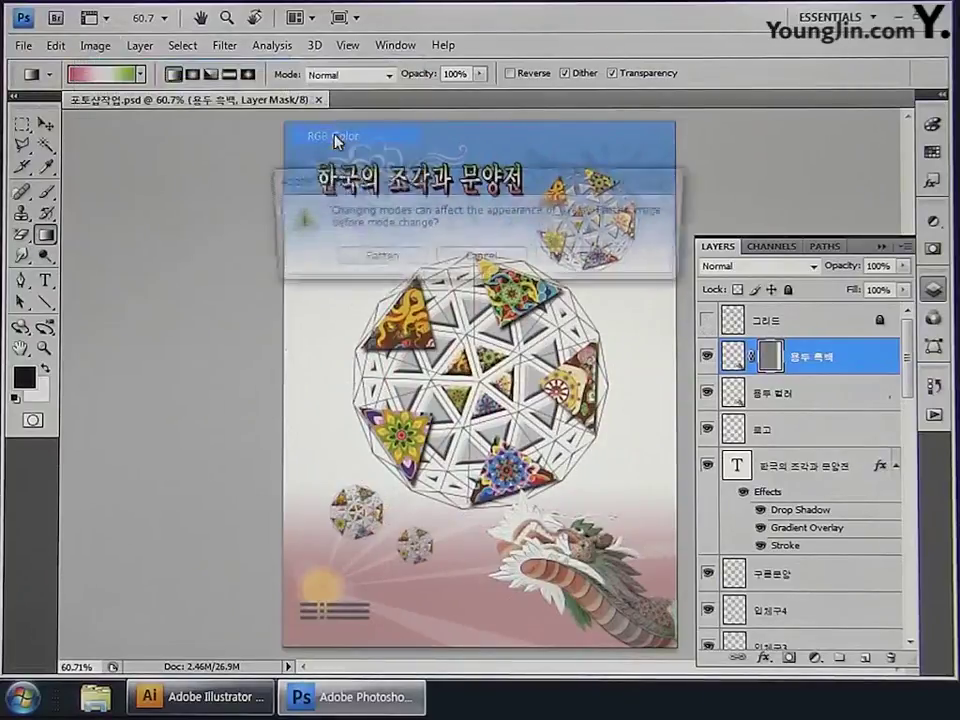
pyautogui.click(585, 262)
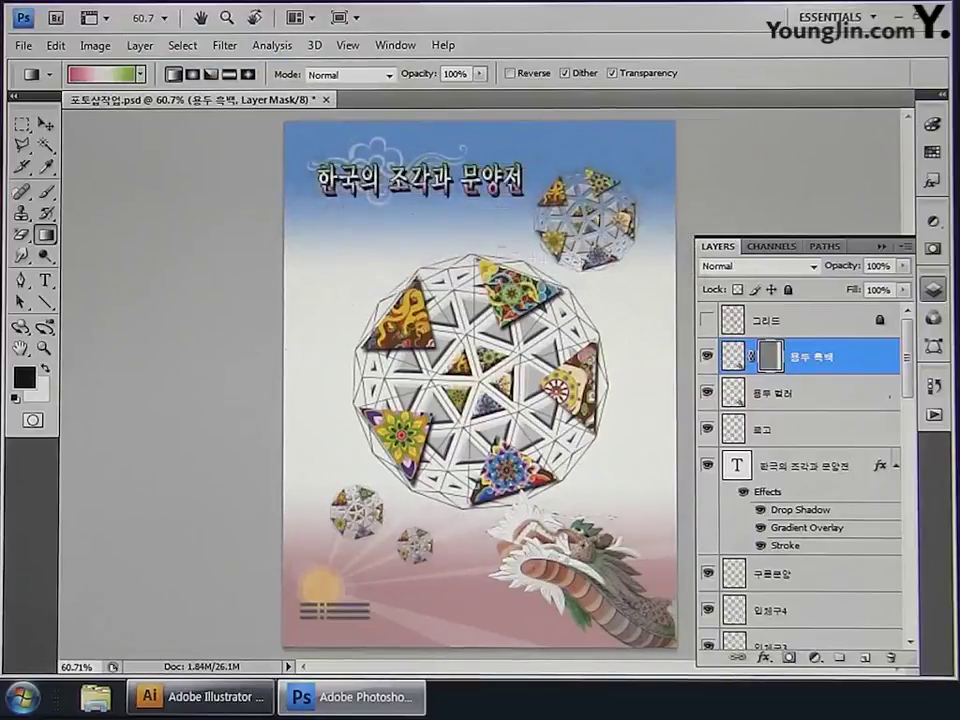
# Step: Save the poster as a JPEG named 01 in the 작업 folder
pyautogui.click(16, 45)
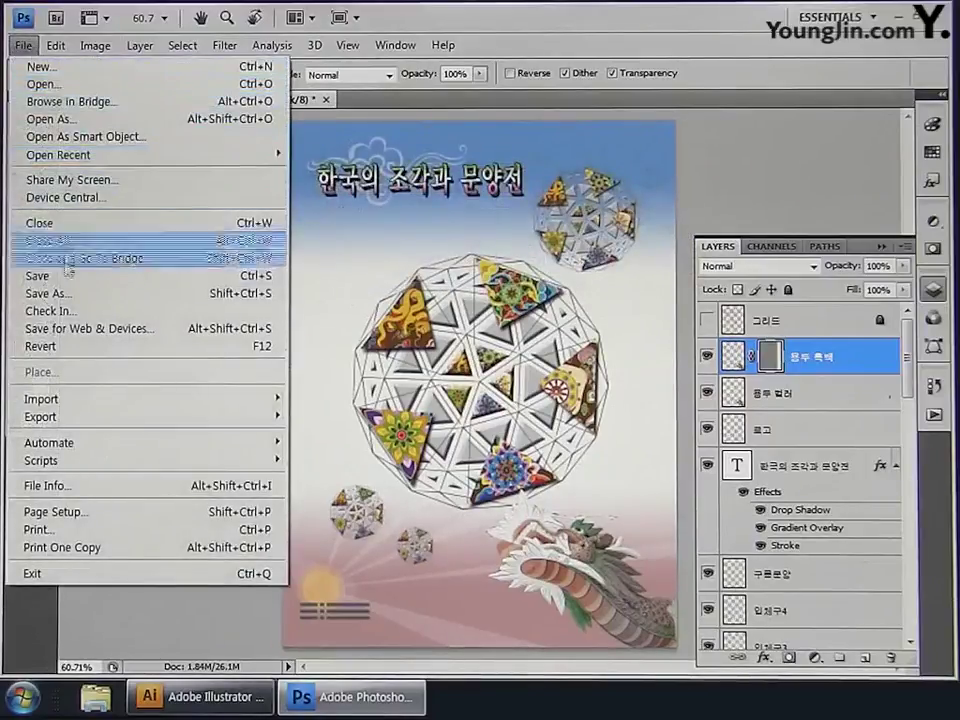
pyautogui.click(66, 294)
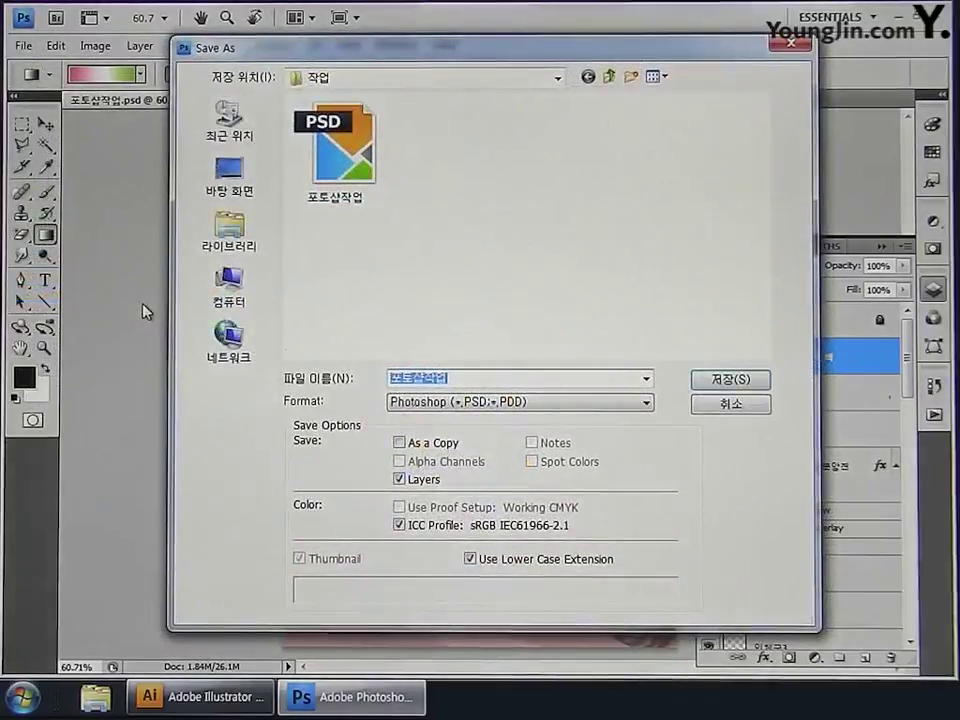
pyautogui.write('01')
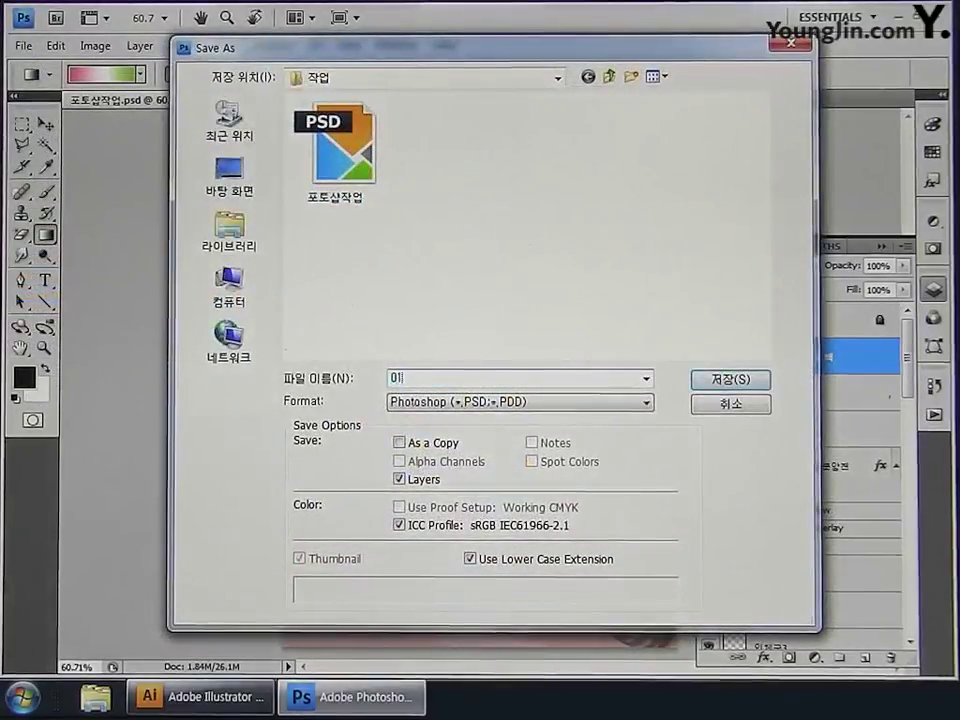
pyautogui.click(412, 402)
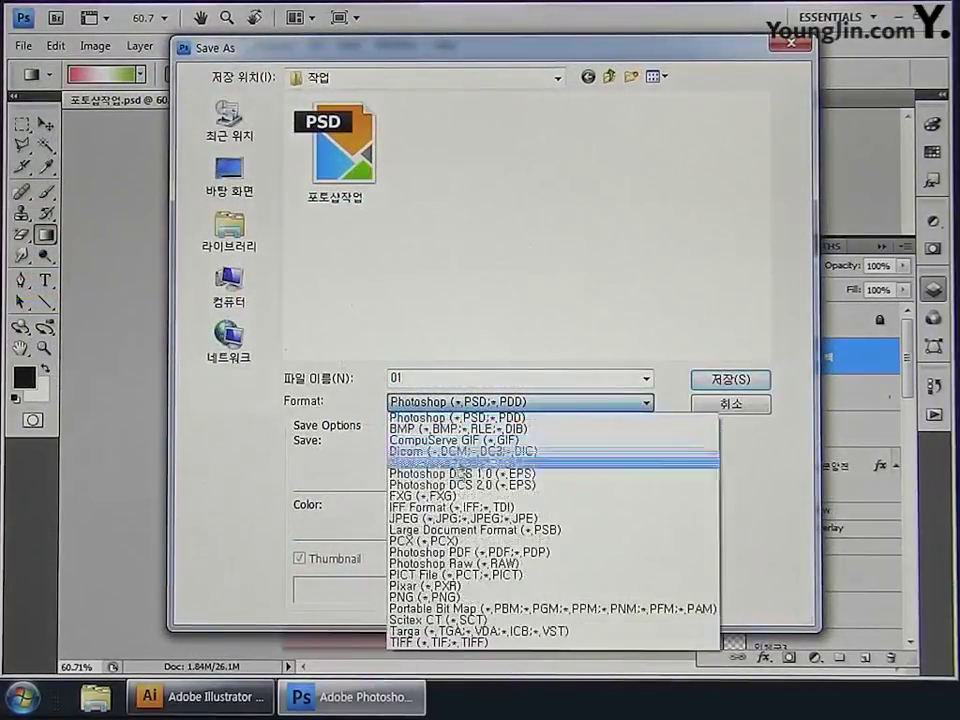
pyautogui.click(465, 521)
pyautogui.click(720, 382)
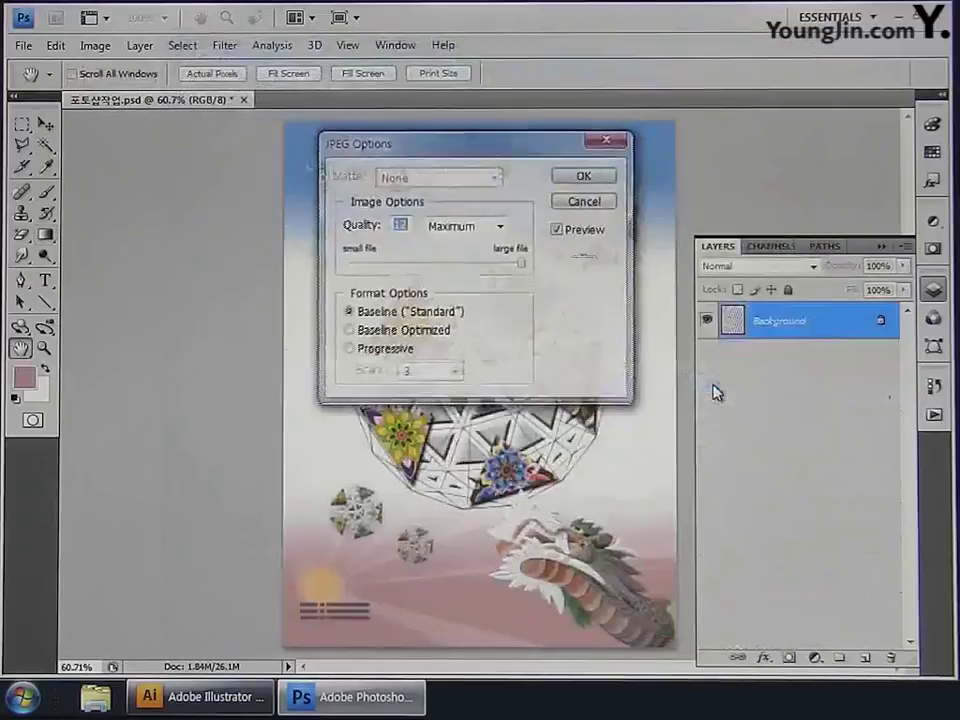